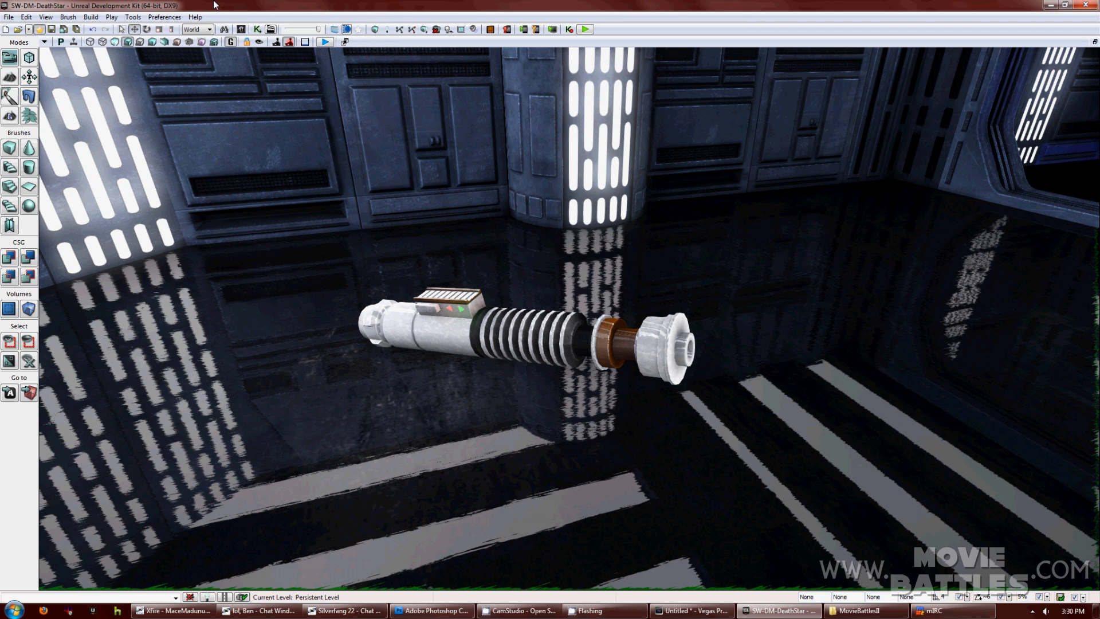
Open the Content Browser from View > Browser Windows.
click(47, 18)
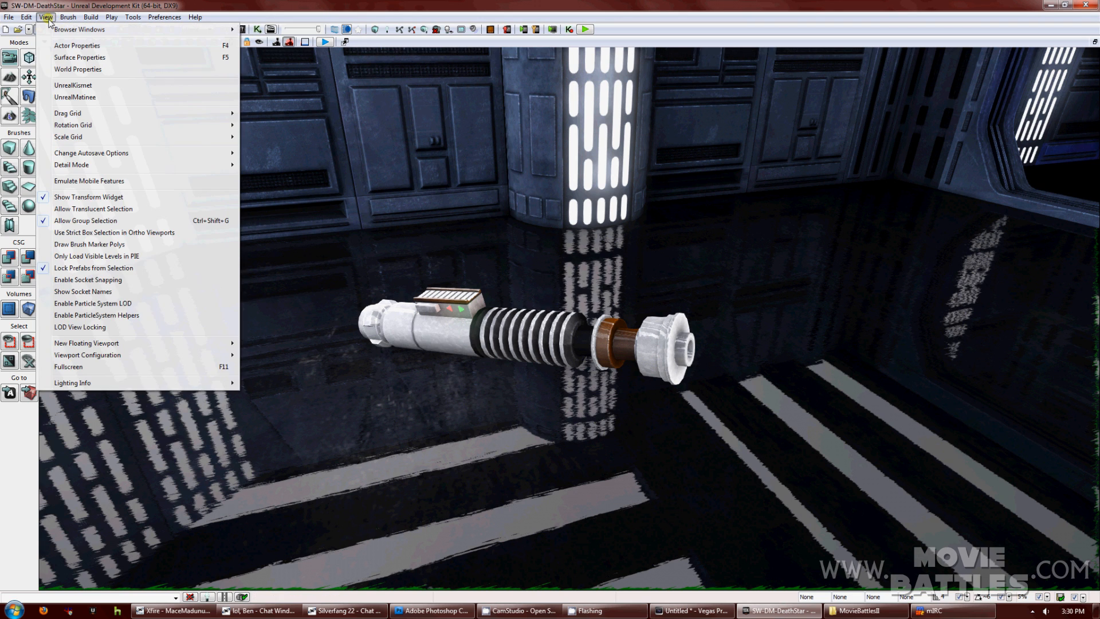
mouse_move(55, 29)
click(270, 30)
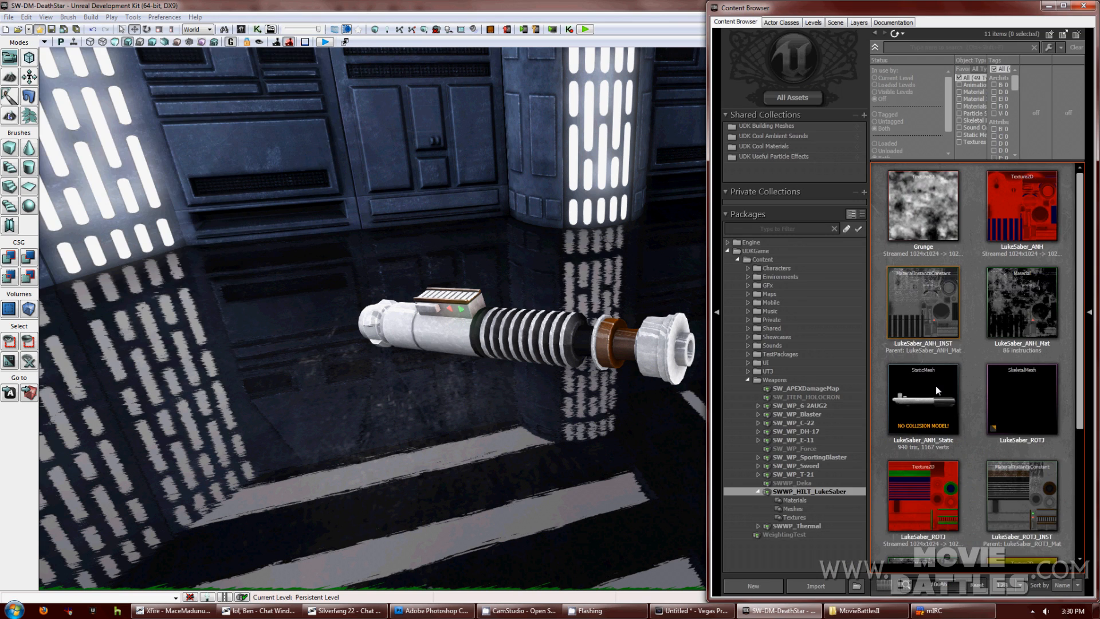
Browse the package list to show the SWWP_HILT_LukeSaber assets in the World package.
scroll(1070, 367, down, 3)
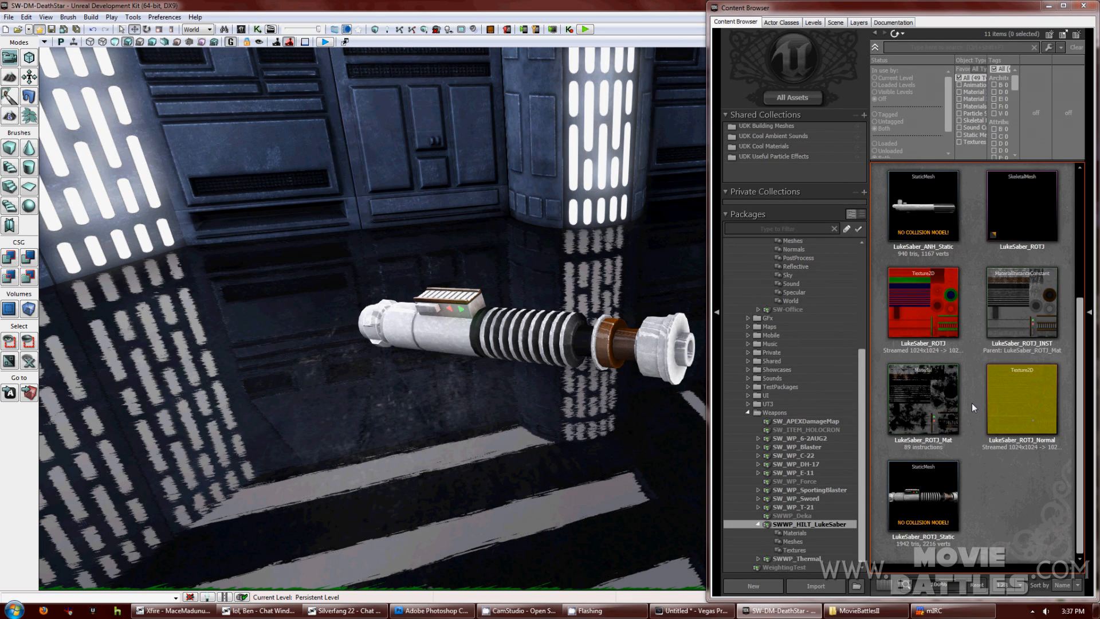
mouse_move(944, 313)
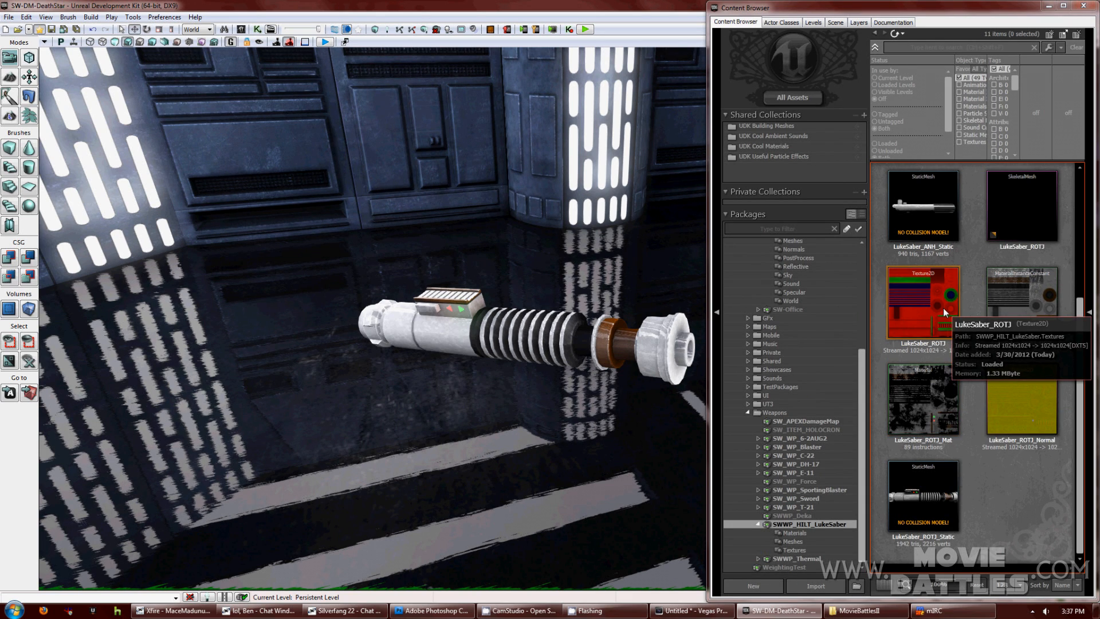
mouse_move(1012, 312)
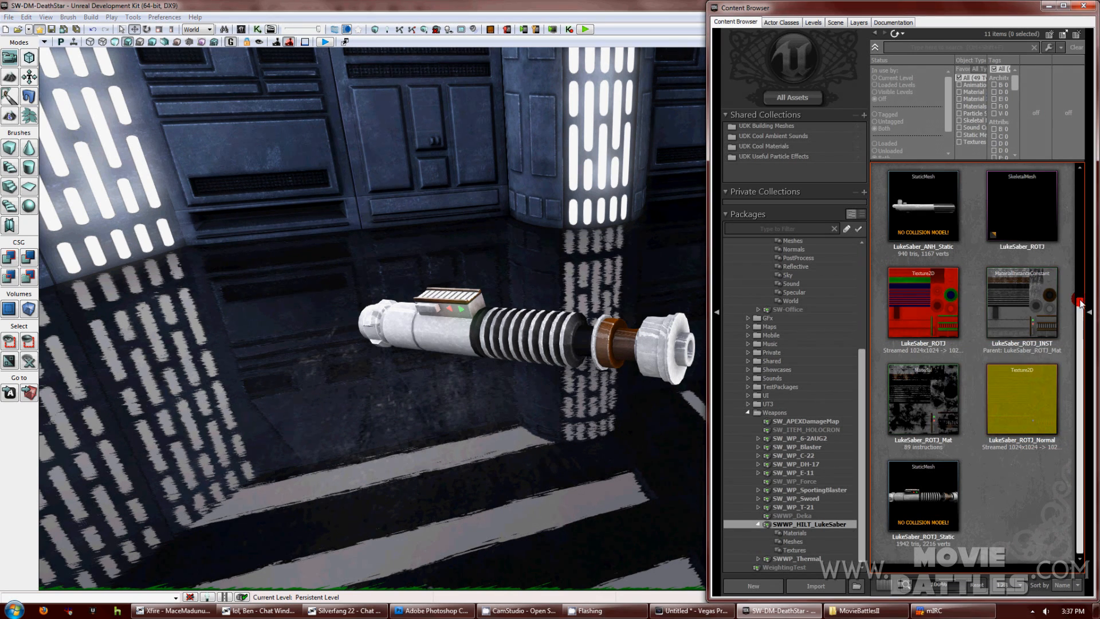
drag(1079, 304, 1080, 174)
mouse_move(924, 240)
click(794, 301)
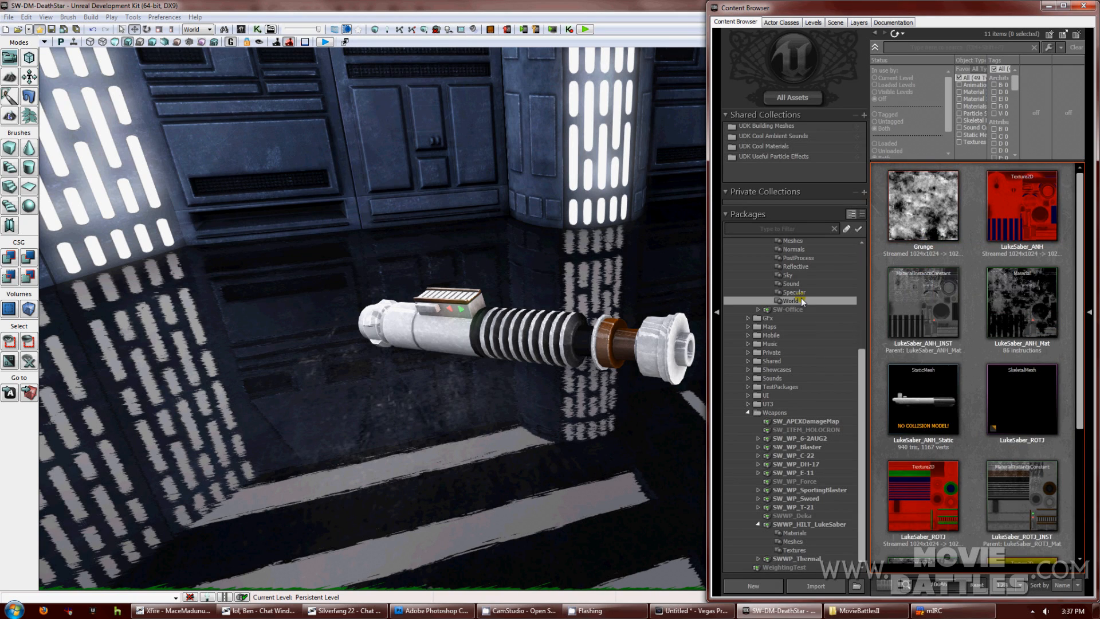
mouse_move(943, 207)
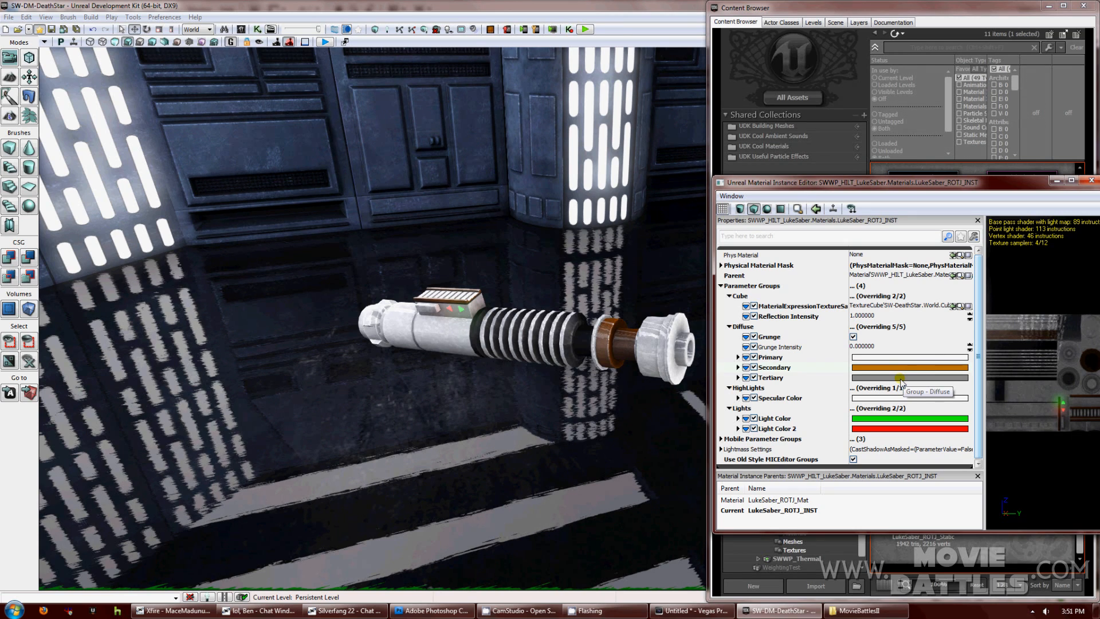
Set the Primary colour to yellow and the Specular Color to light green.
click(896, 357)
drag(776, 243, 804, 262)
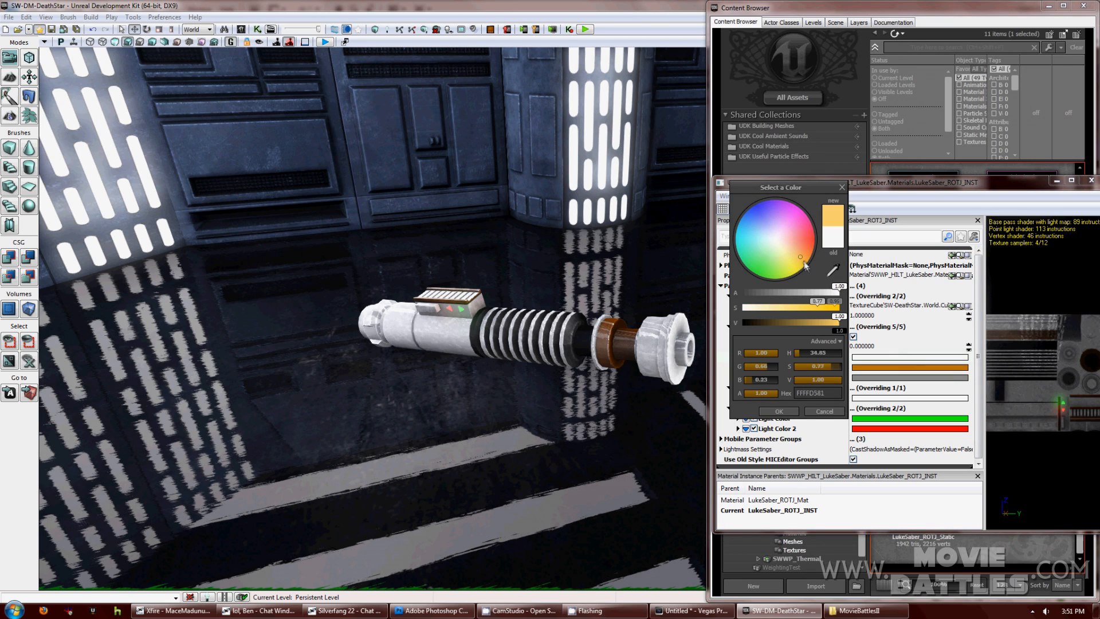
click(781, 410)
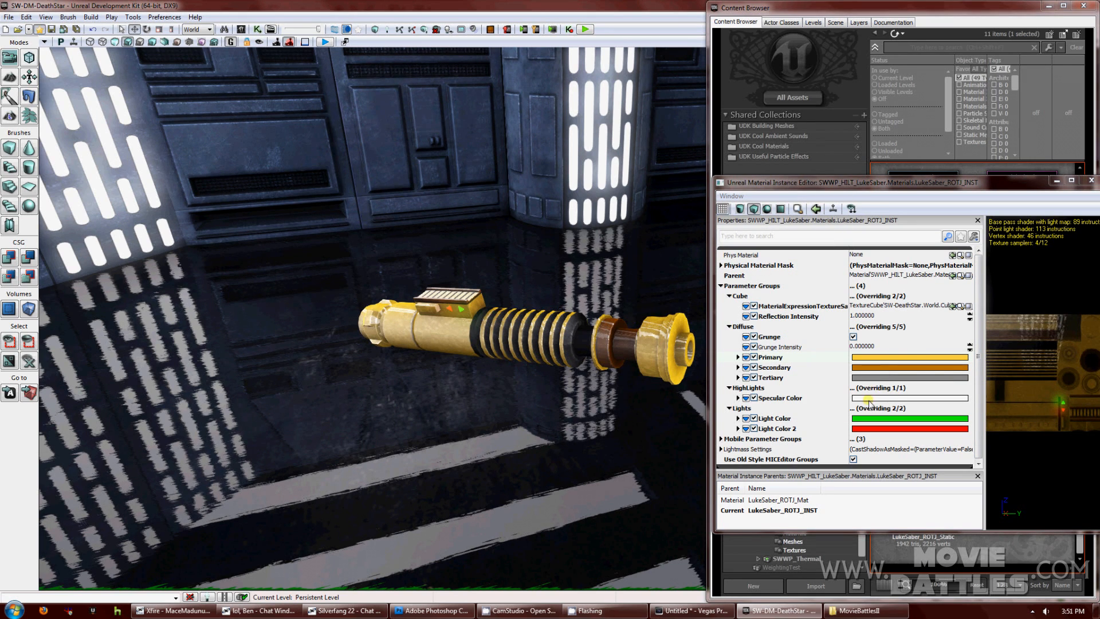
click(869, 399)
click(759, 267)
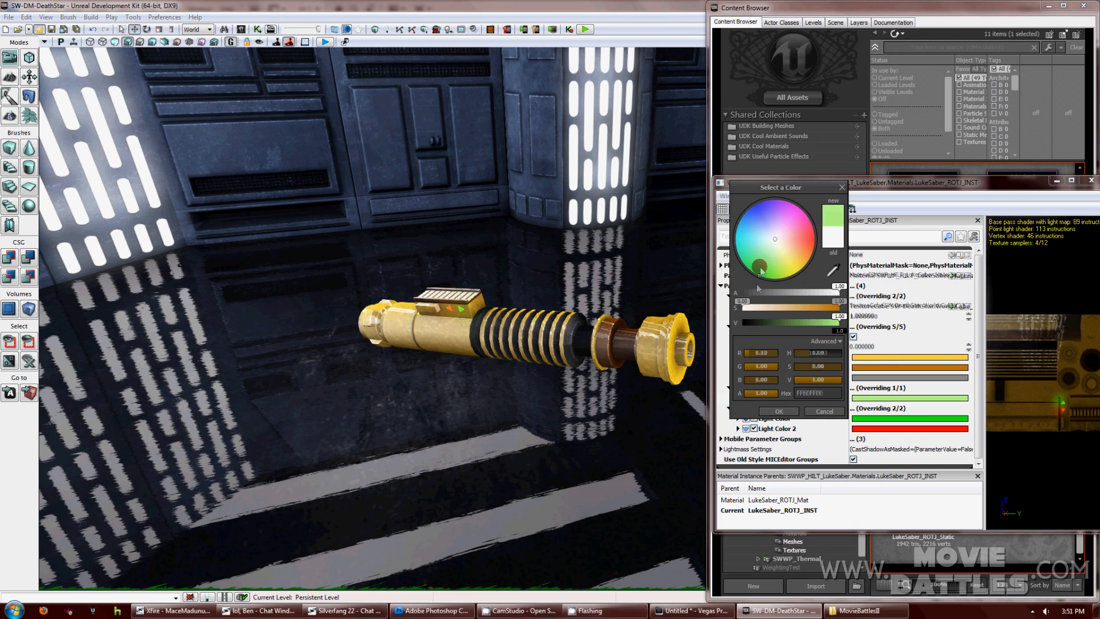
click(779, 411)
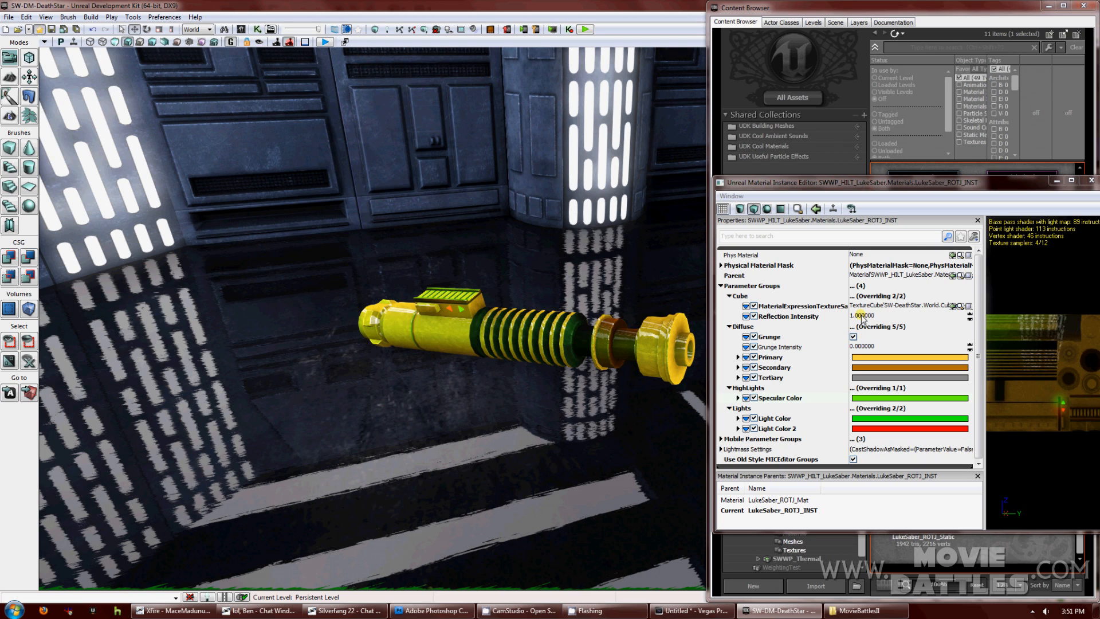
Set Grunge Intensity to 0.5.
click(865, 346)
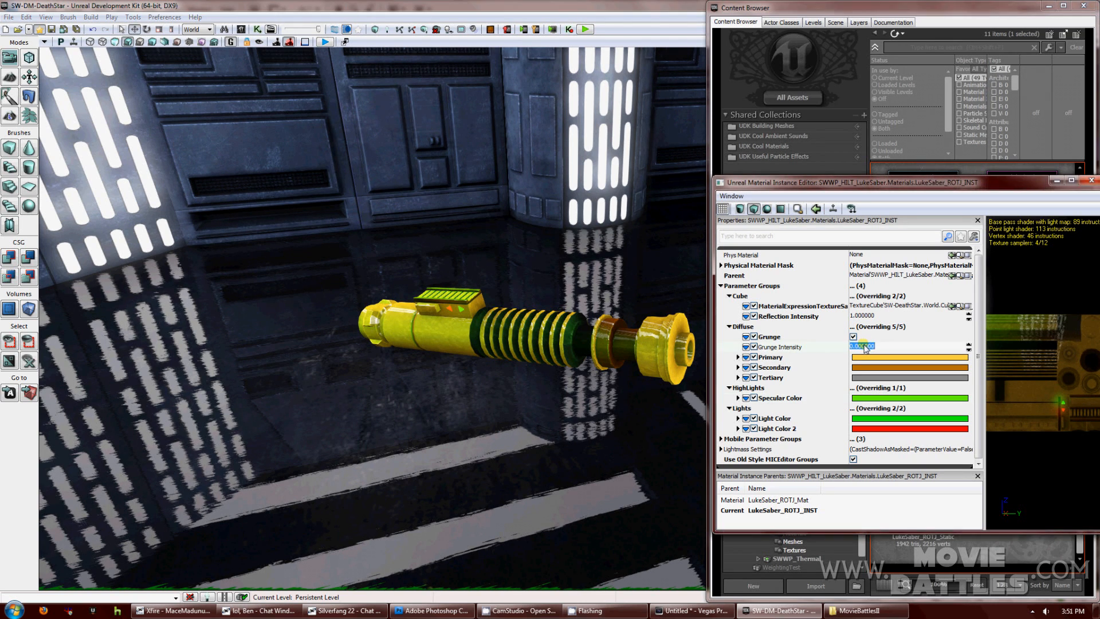
text(0.5)
key(Return)
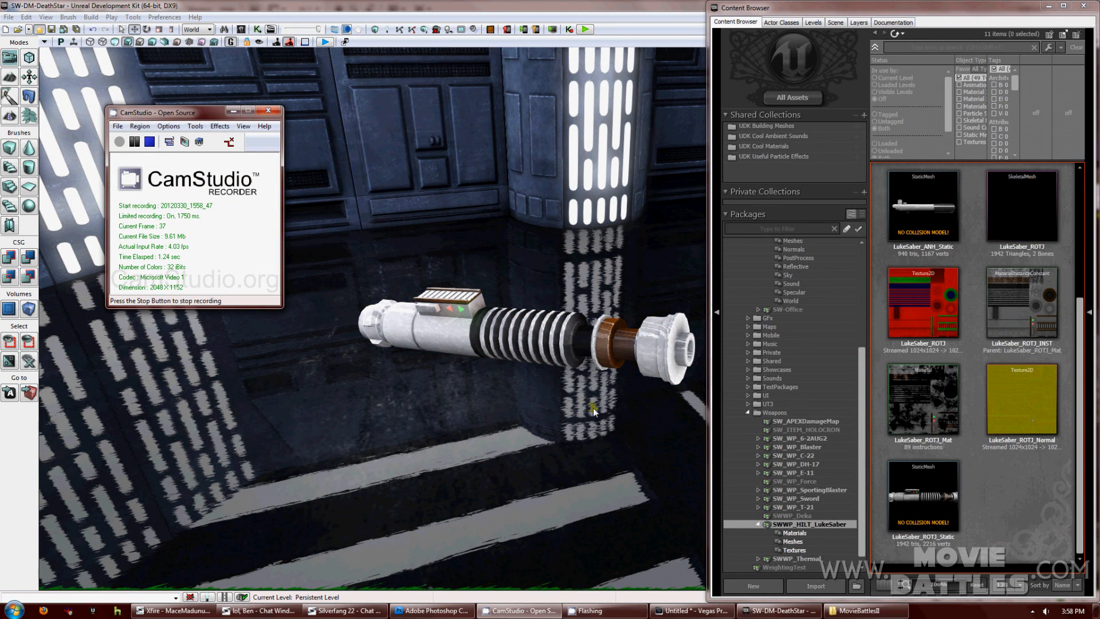
In LukeSaber.psd, view the Alpha 1 channel on its own.
click(444, 611)
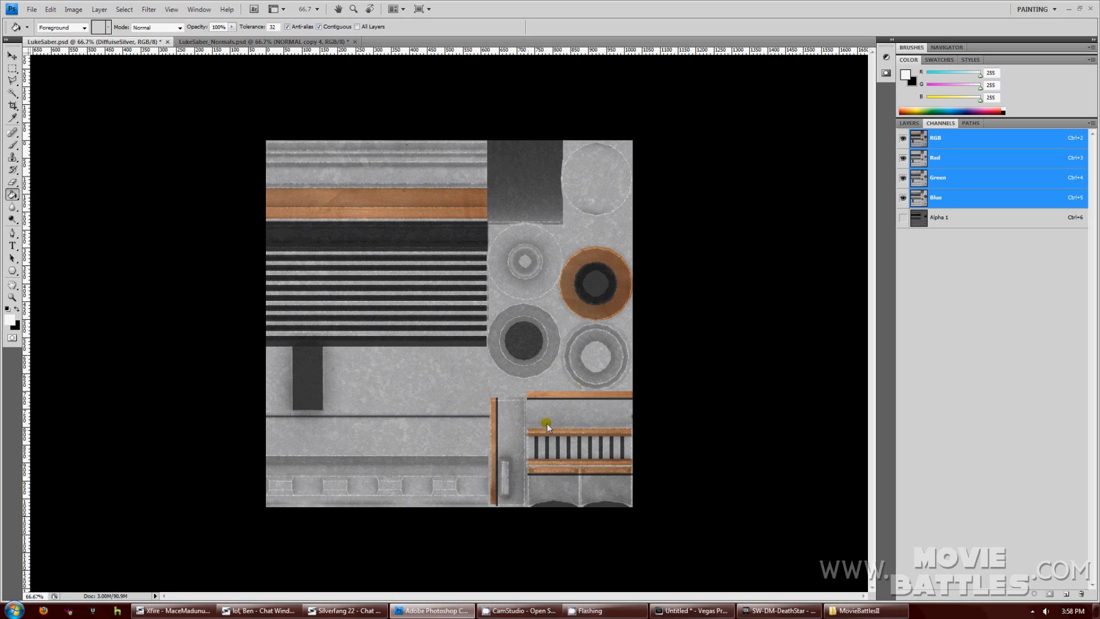
click(910, 123)
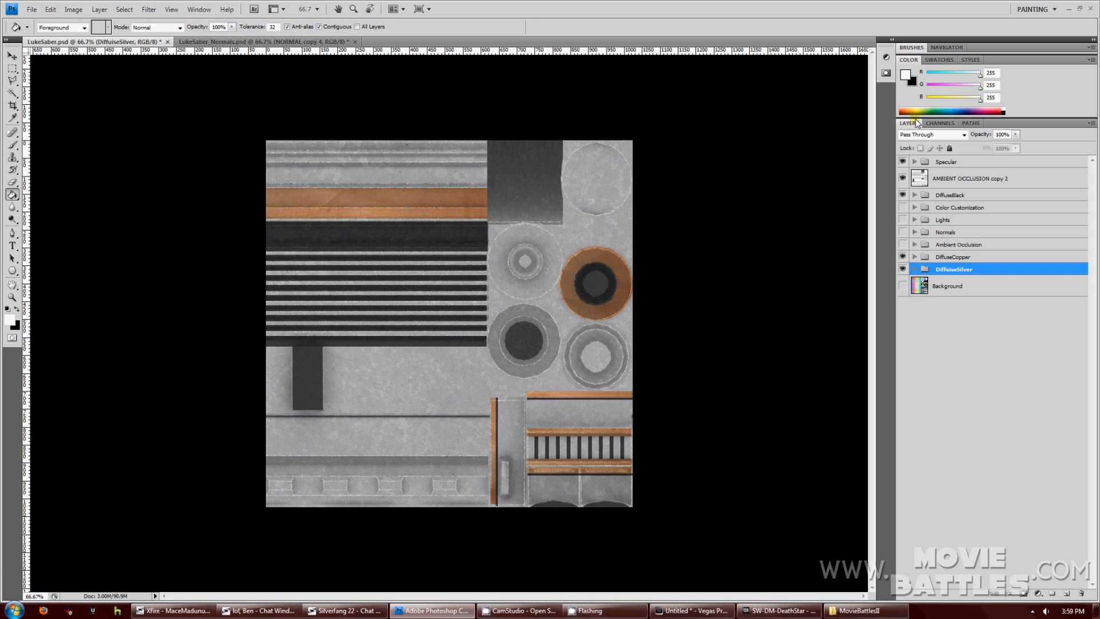
click(940, 124)
click(931, 220)
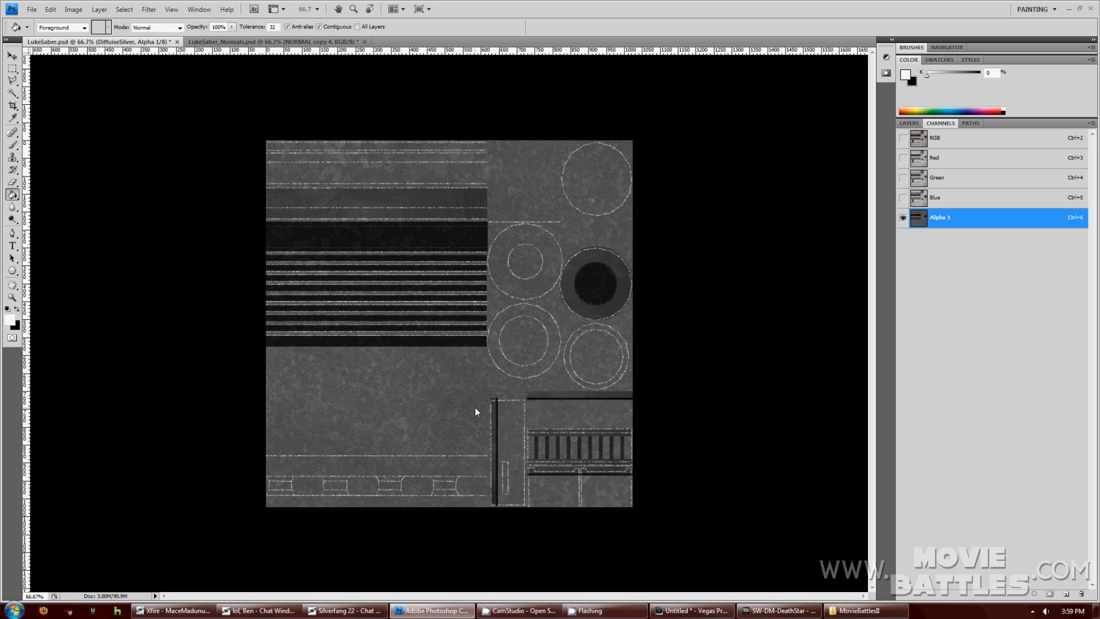
In LukeSaber_Normals.psd, turn on NORMAL copy 4 and inspect the Blue and Alpha 1 channels.
click(299, 43)
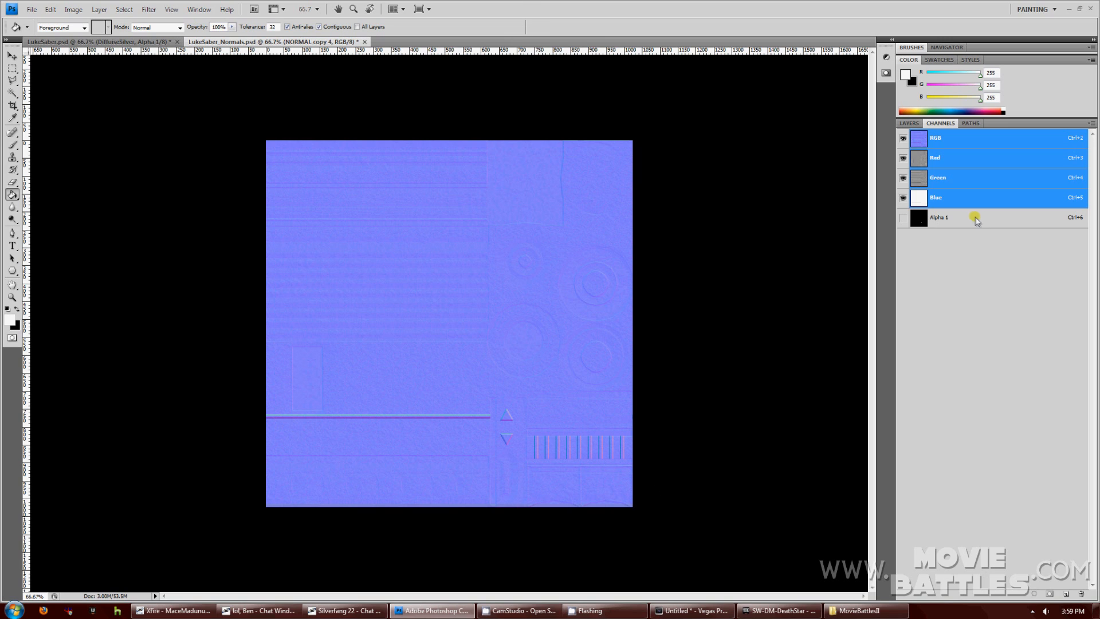
click(909, 123)
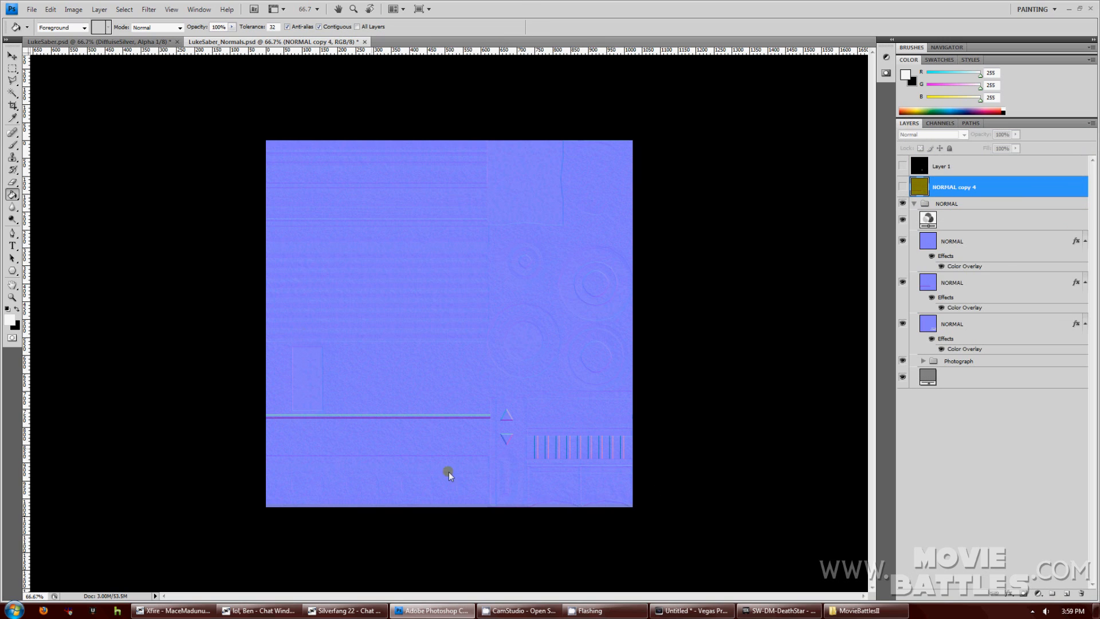
click(902, 186)
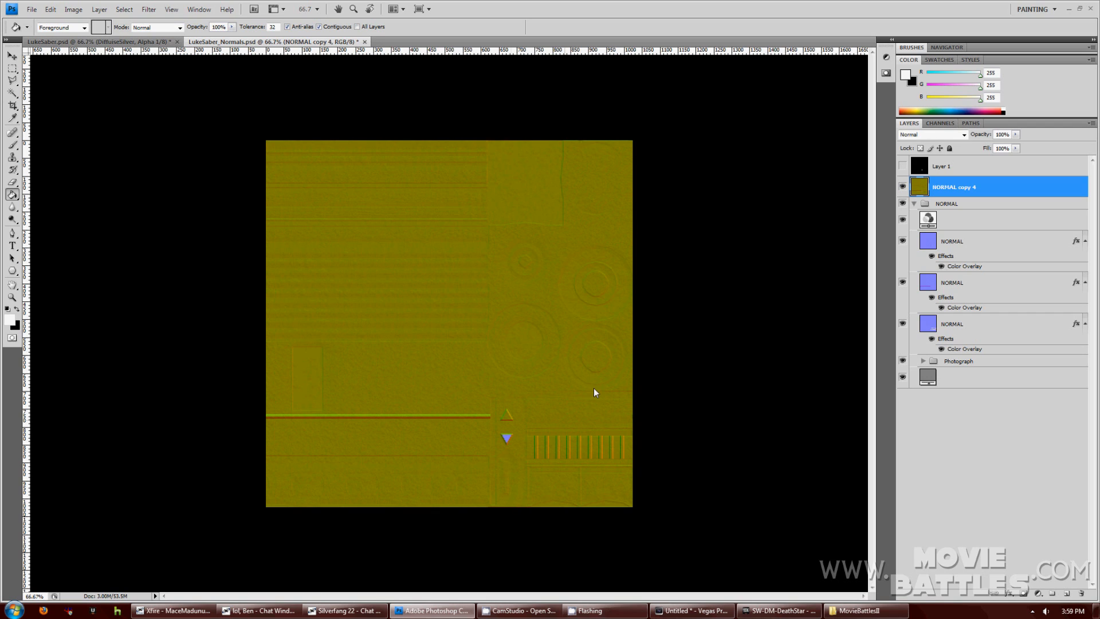
click(942, 123)
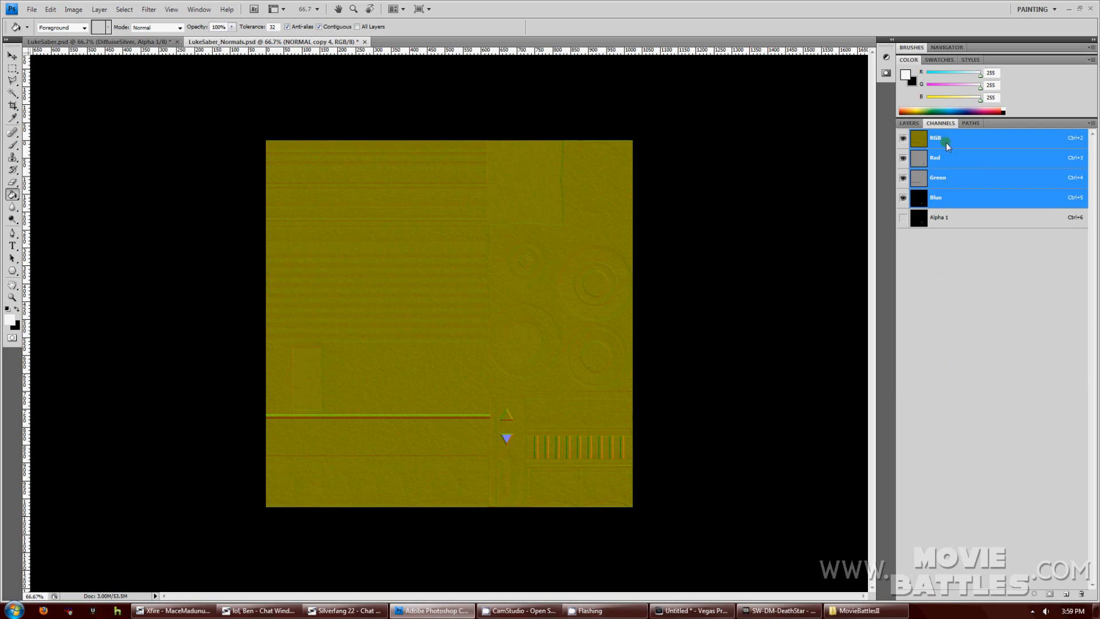
click(937, 197)
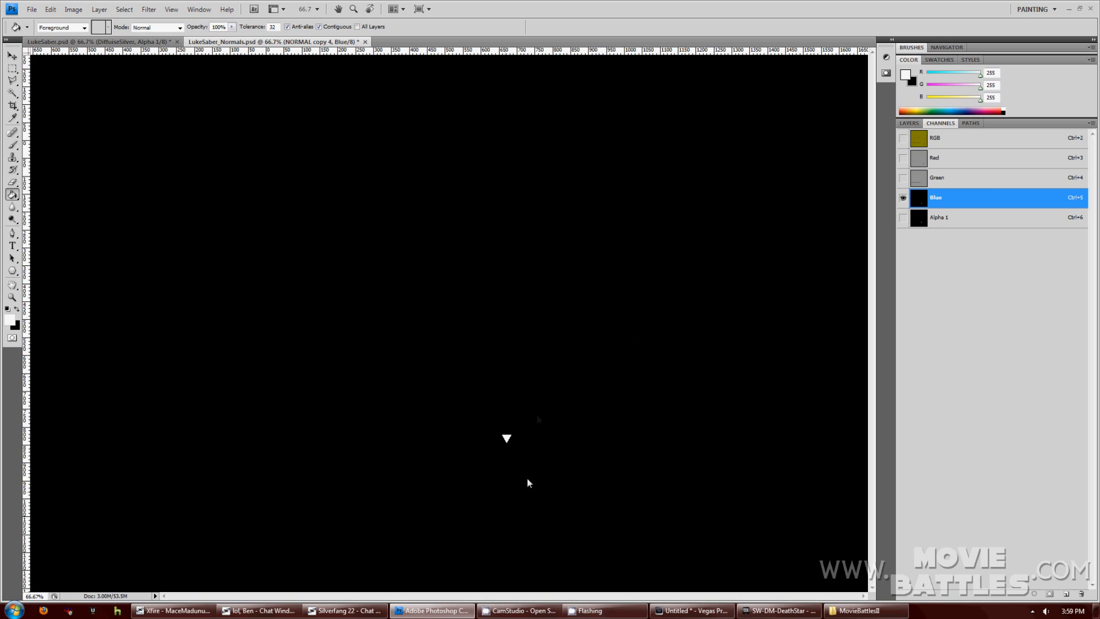
click(938, 218)
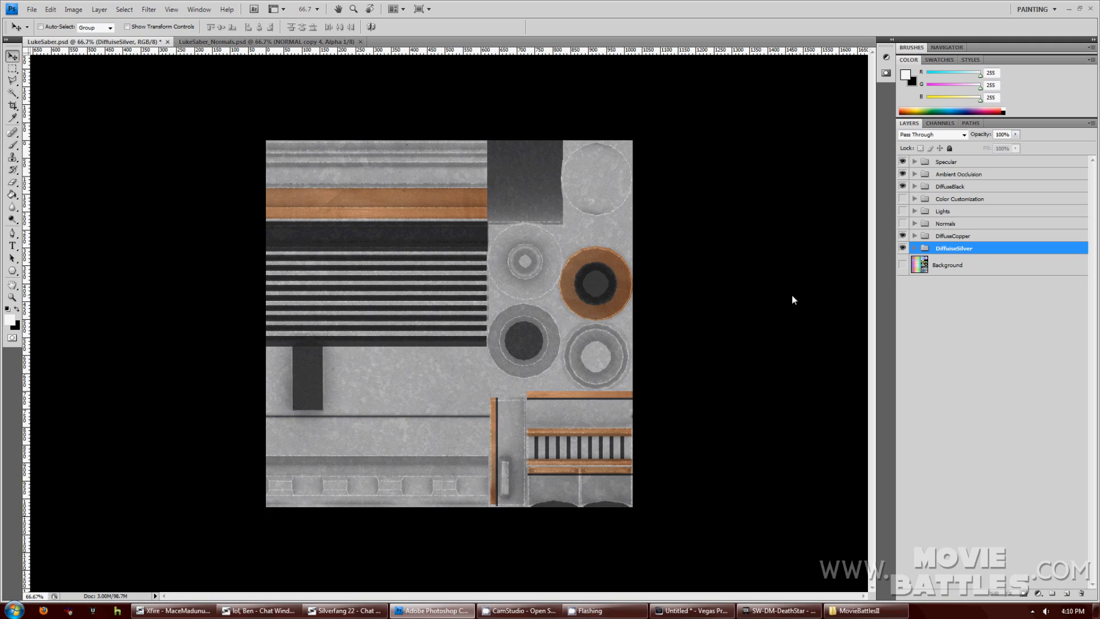
Show the grey specular map from the Specular group and paste it into a new Alpha 1 channel.
click(915, 162)
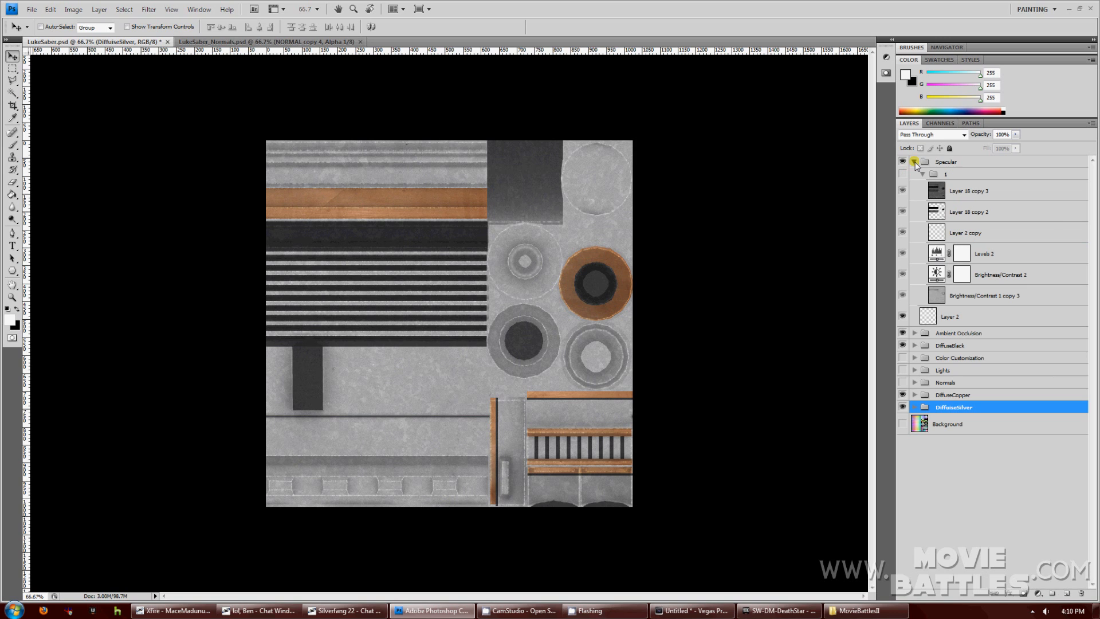
click(951, 192)
click(902, 173)
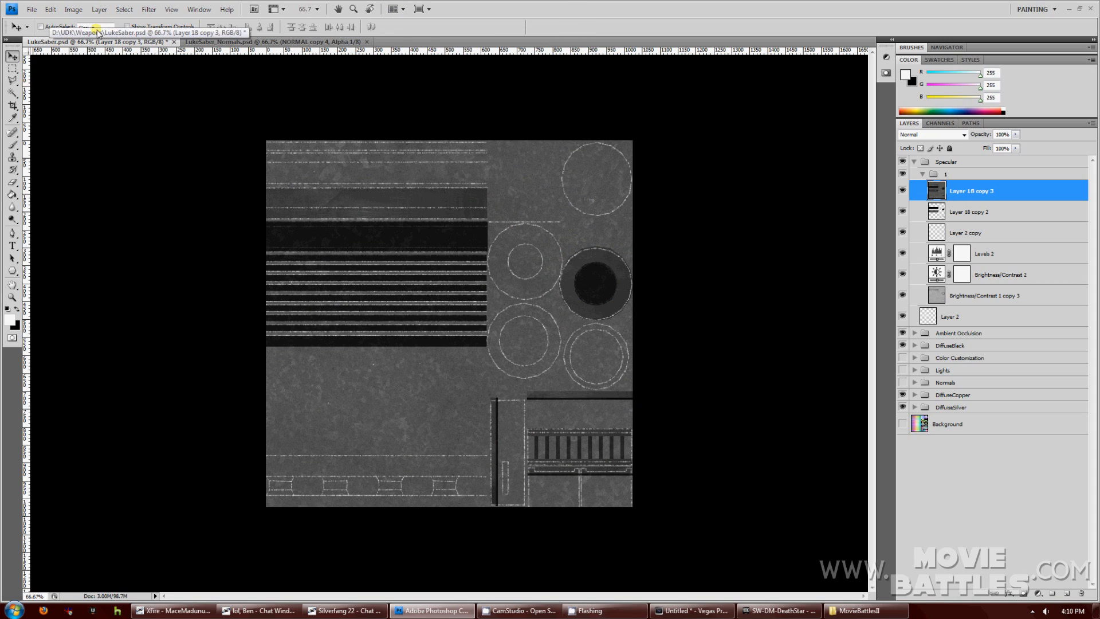
click(125, 9)
click(127, 22)
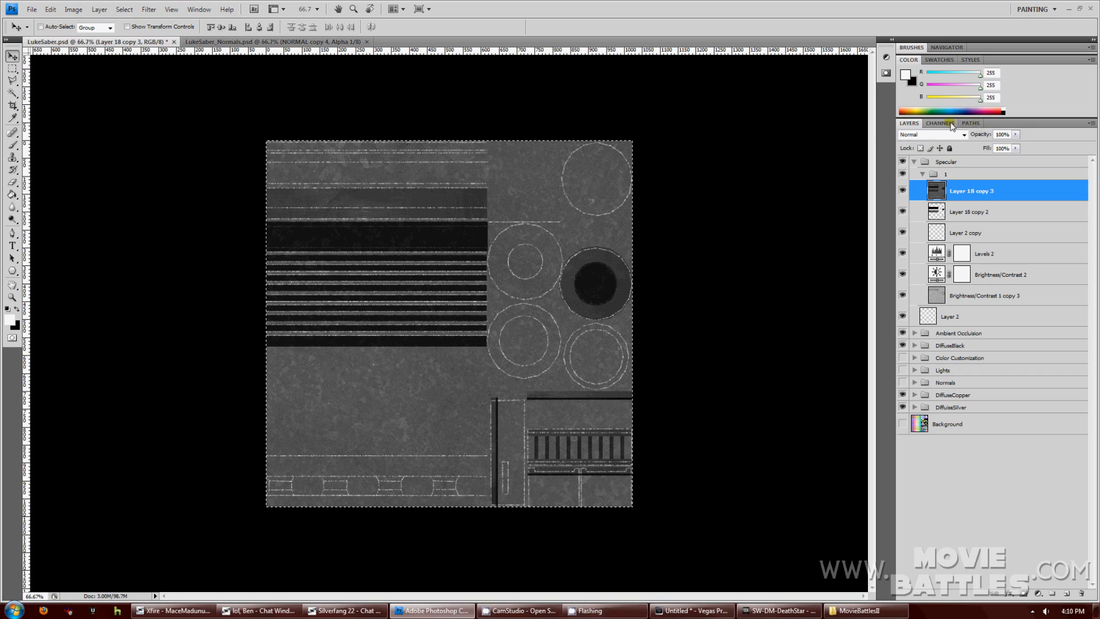
click(951, 125)
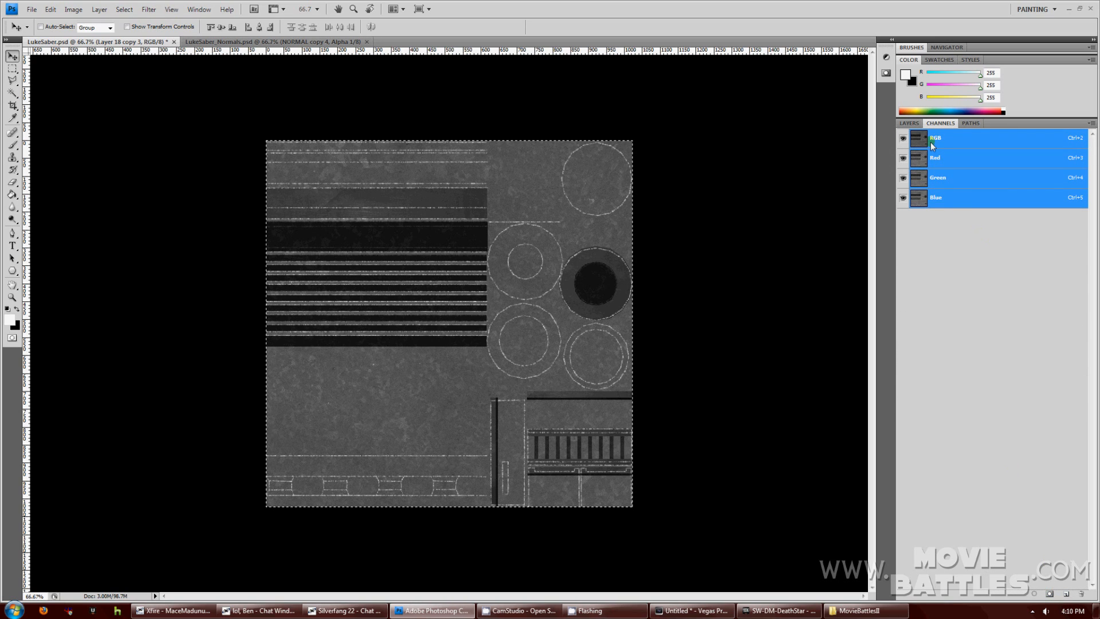
click(1050, 595)
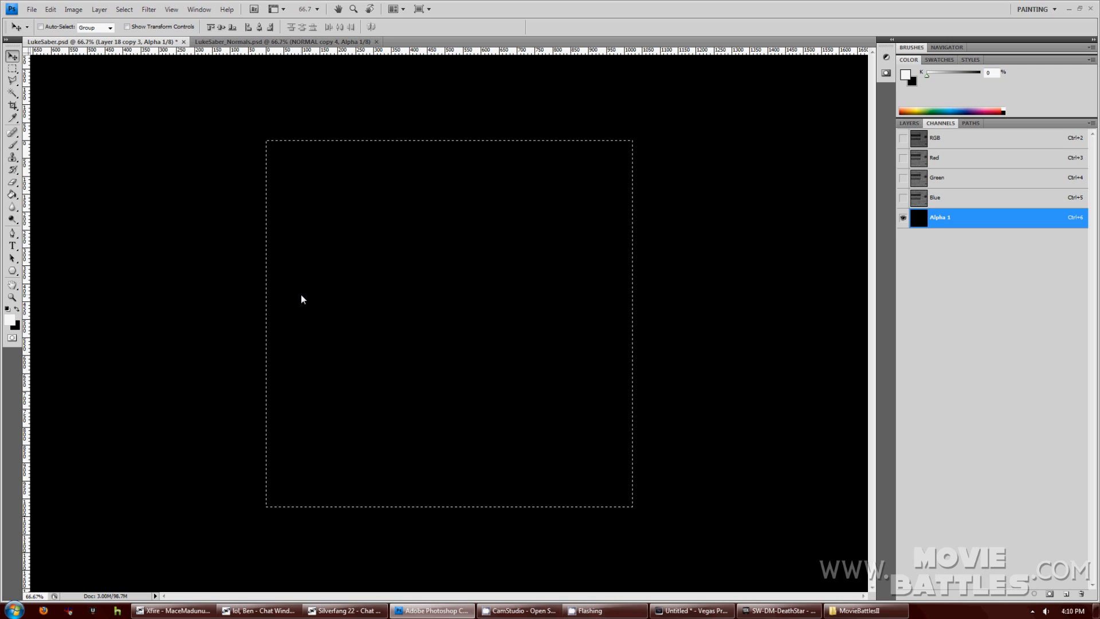
key(ctrl+v)
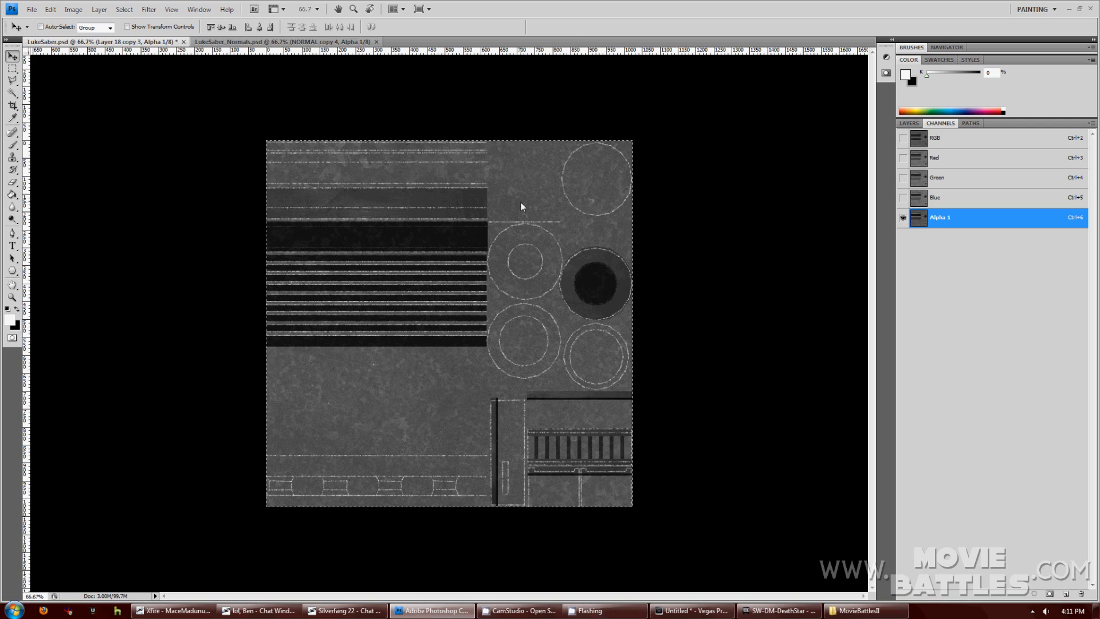
Hide the Specular sub-group and deselect so the diffuse hilt texture shows.
click(909, 124)
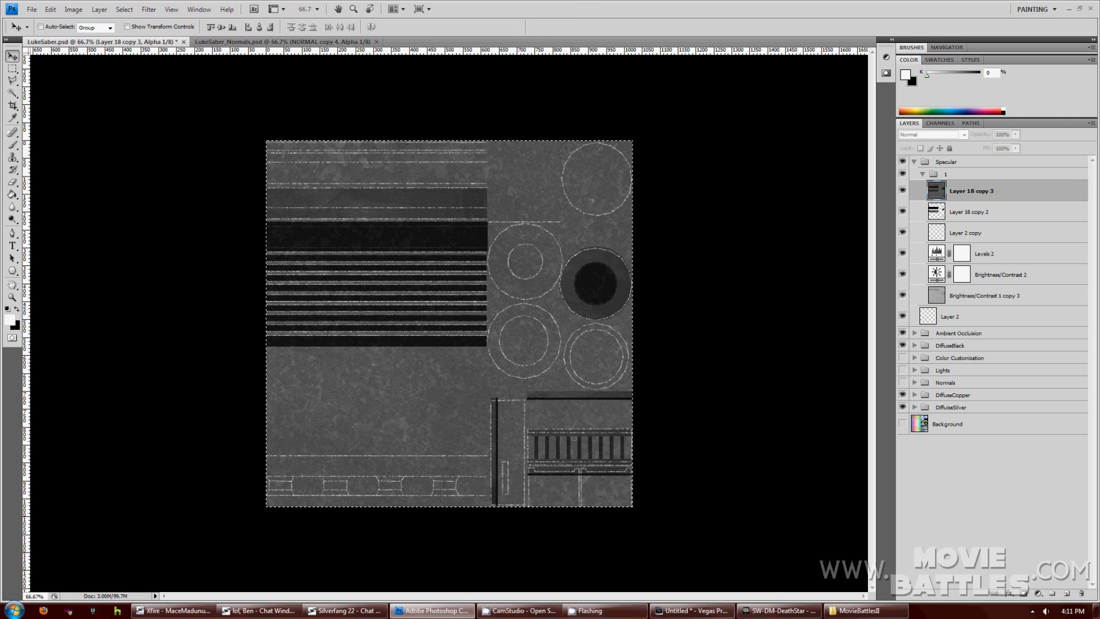
click(922, 174)
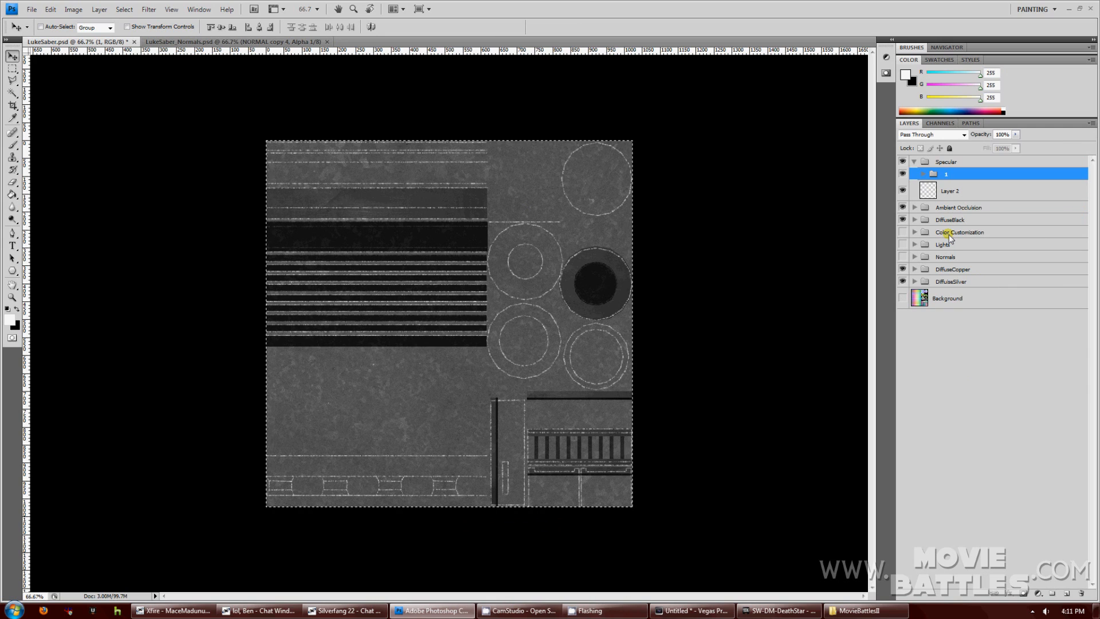
click(902, 173)
click(124, 9)
click(135, 34)
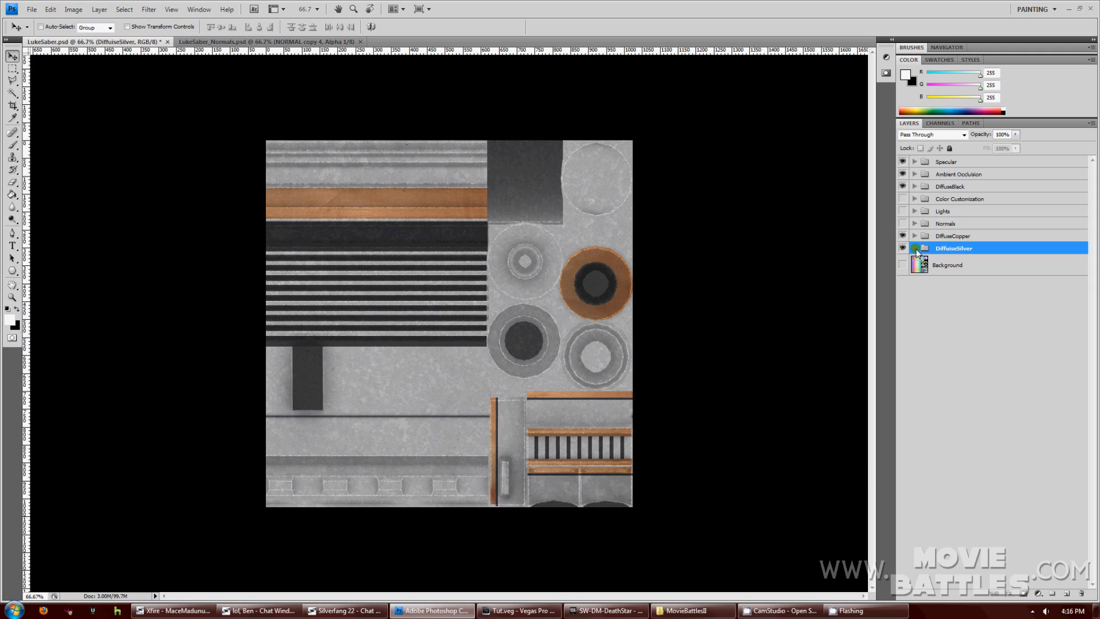
Duplicate the DiffuiseSilver group and merge the copy into one layer.
click(915, 248)
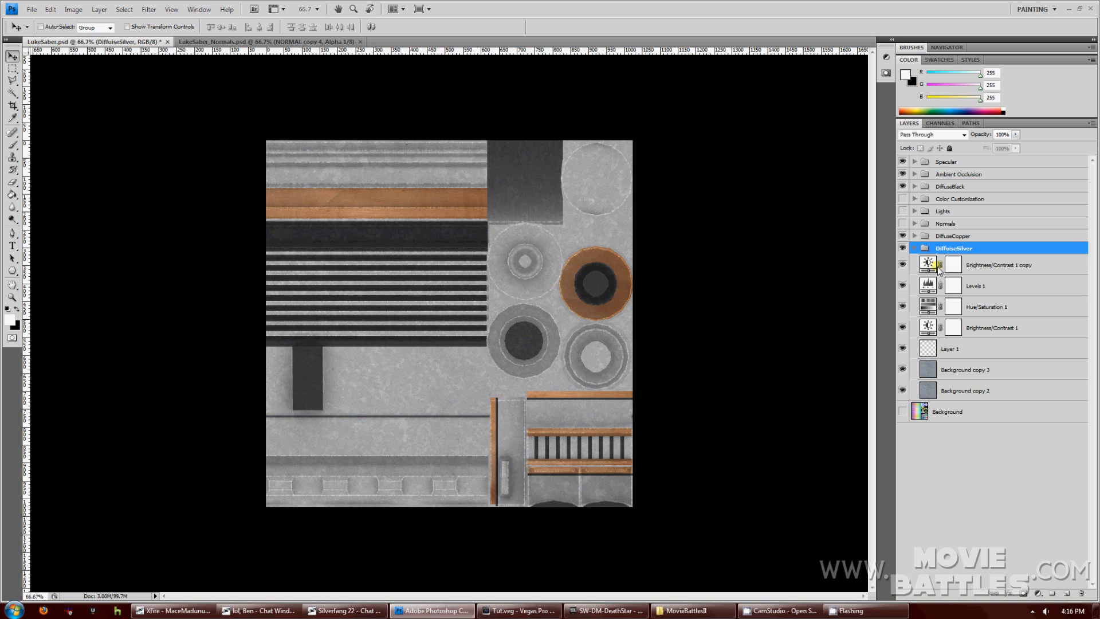
click(99, 9)
click(200, 29)
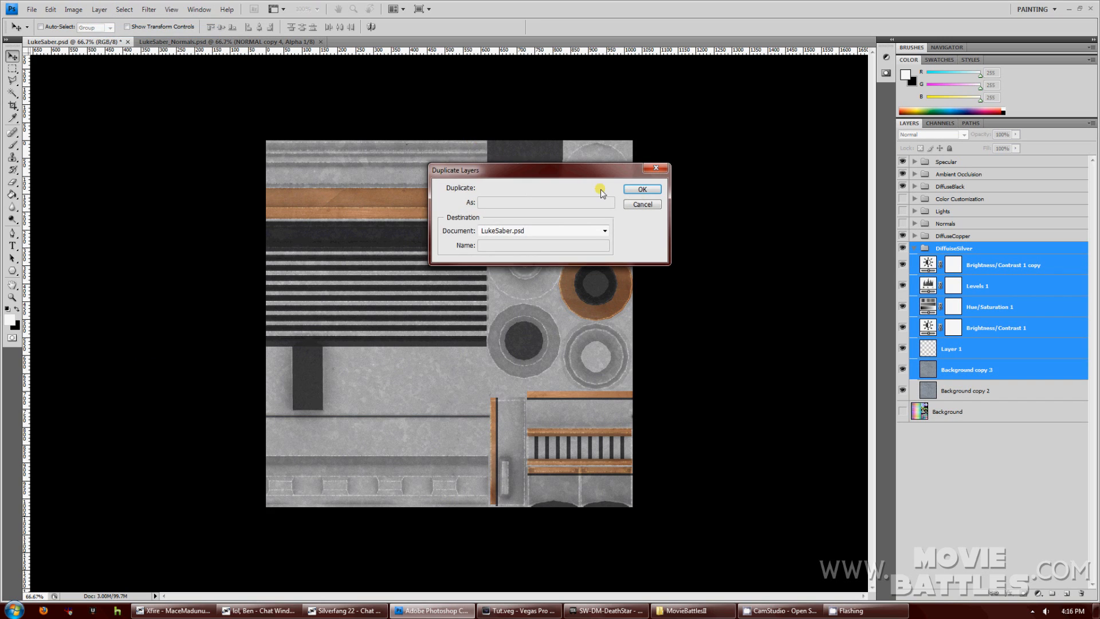
click(639, 190)
key(ctrl+e)
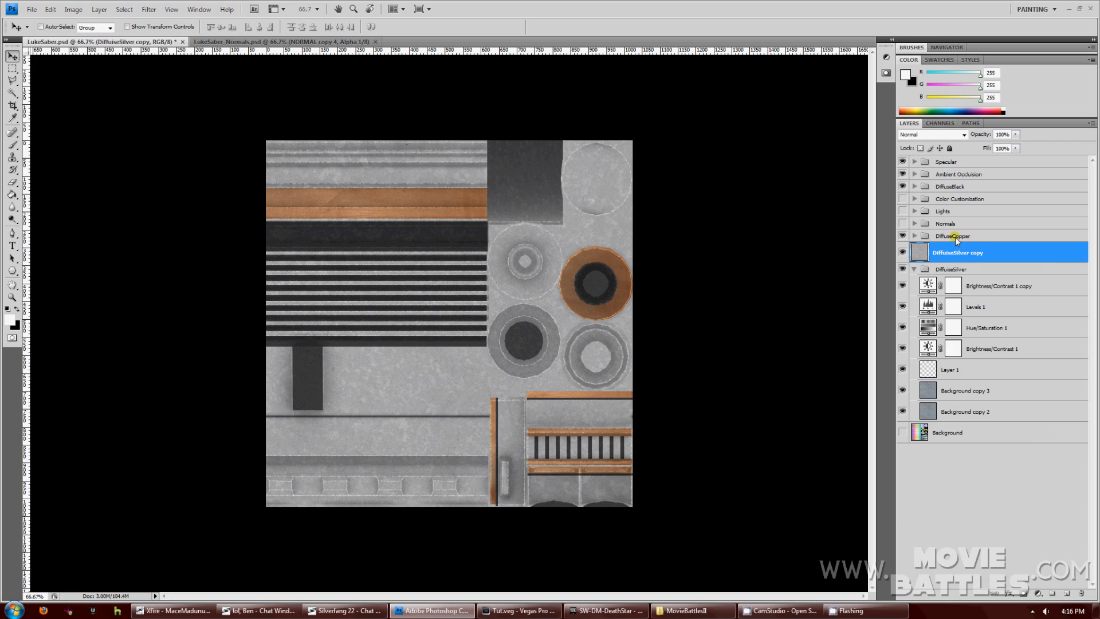
Create group Color Customization 2 and move DiffuiseSilver copy and Layer 5 copy into it.
click(915, 235)
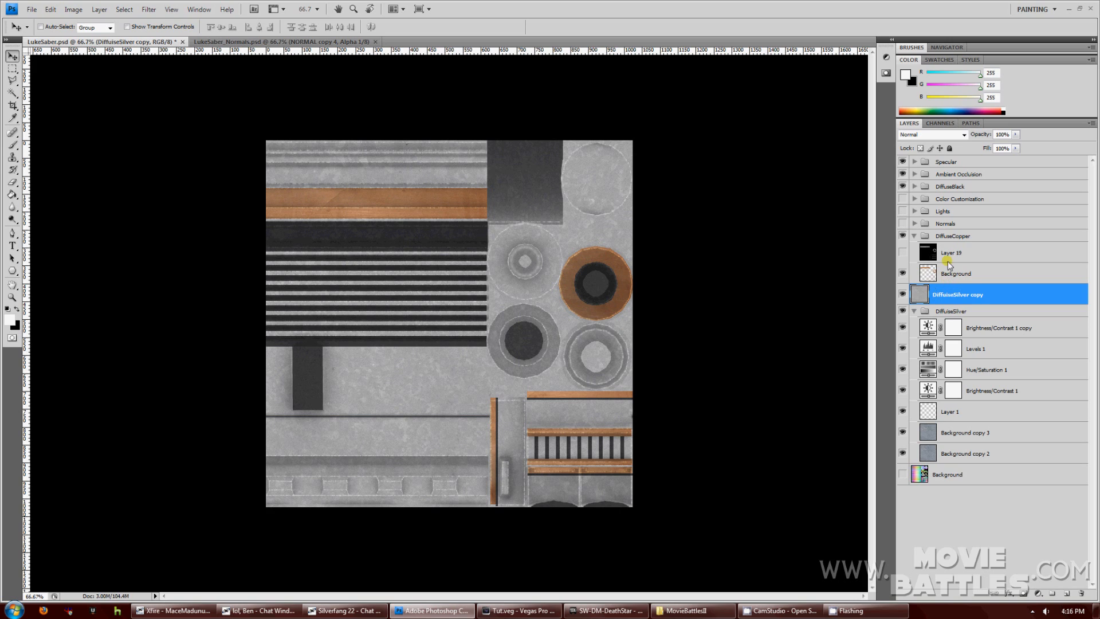
click(915, 189)
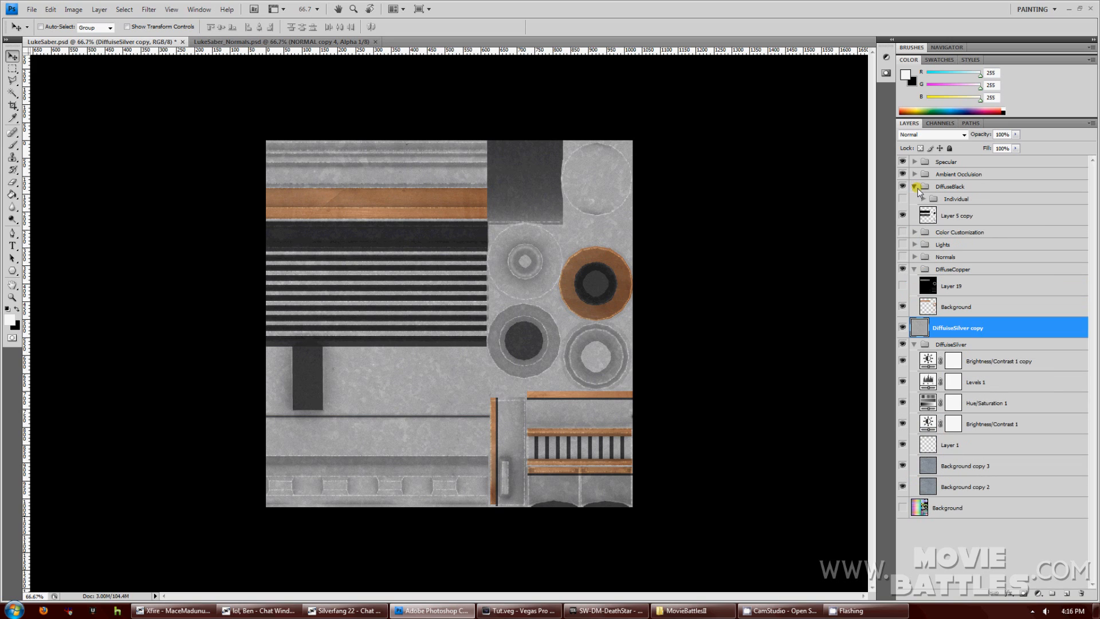
click(948, 216)
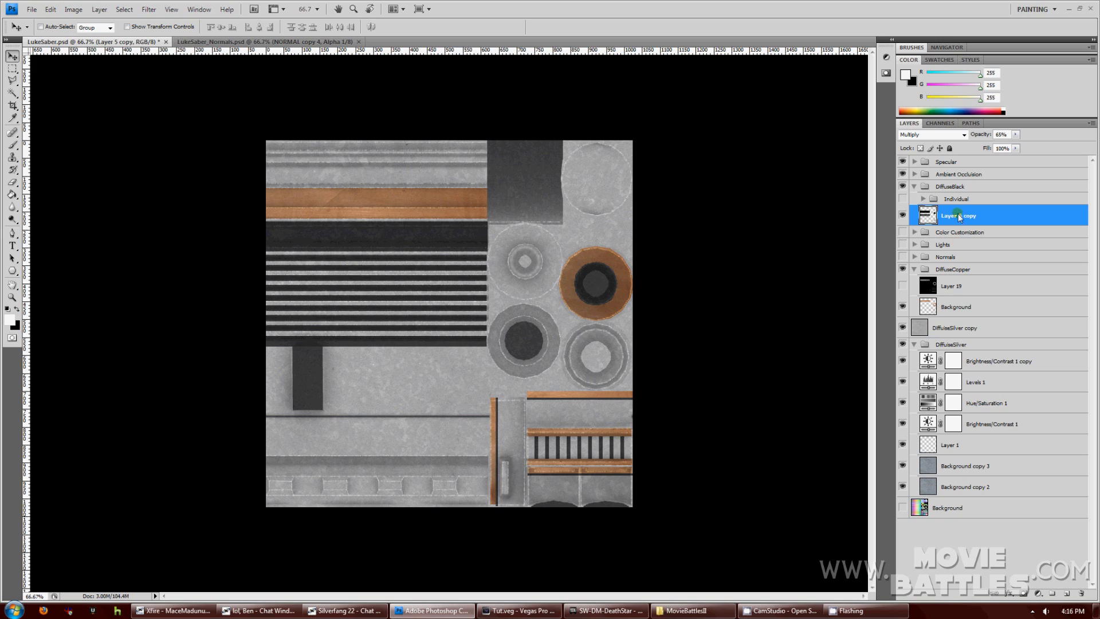
click(954, 329)
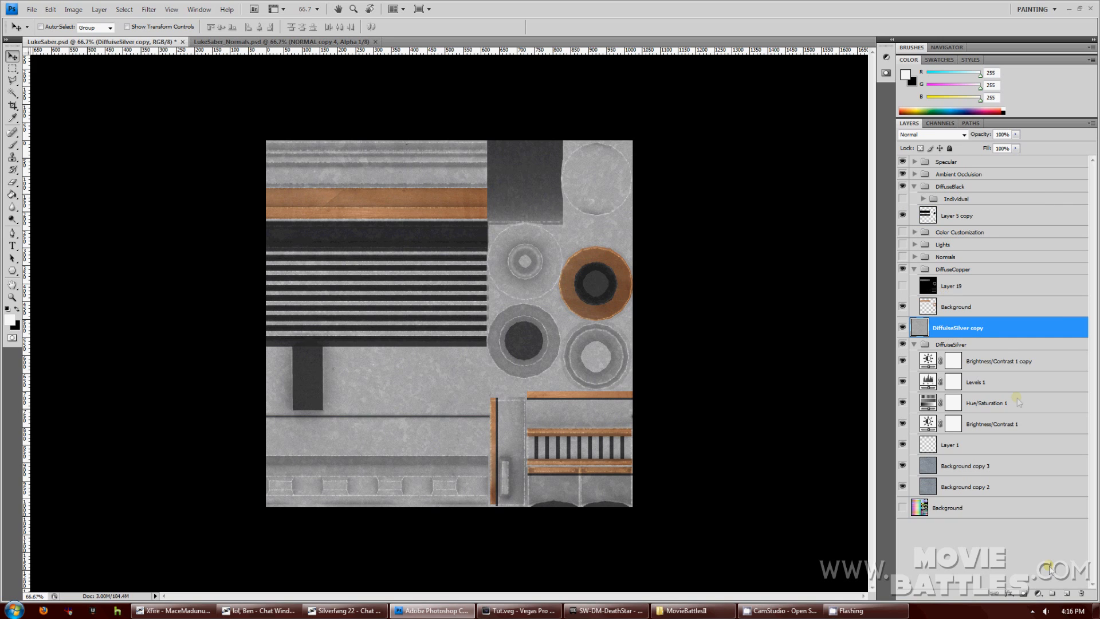
click(1052, 593)
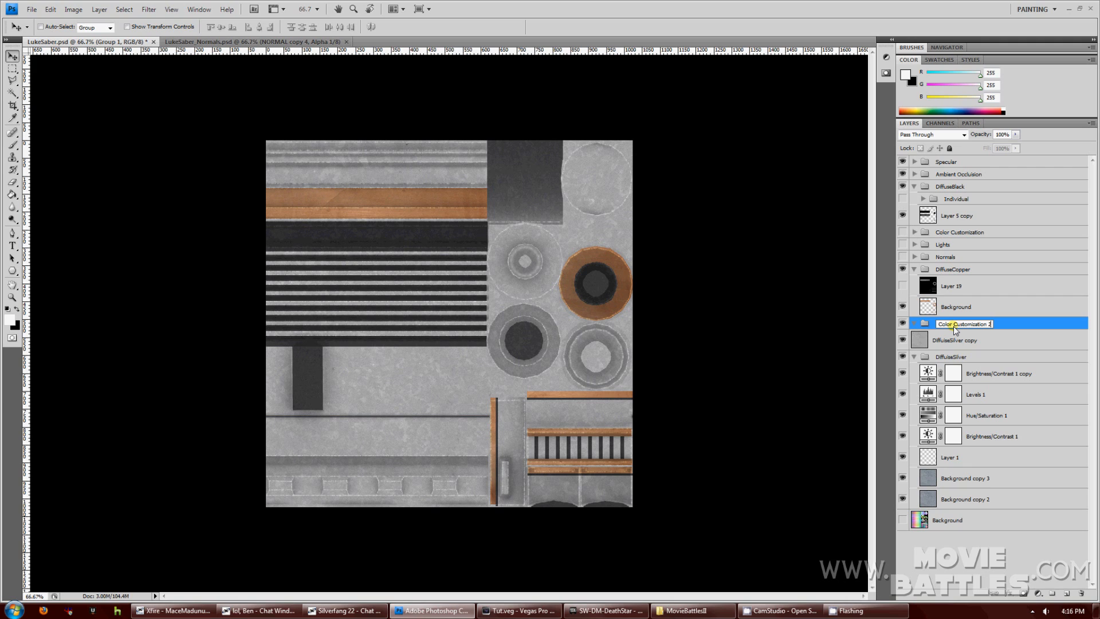
click(924, 340)
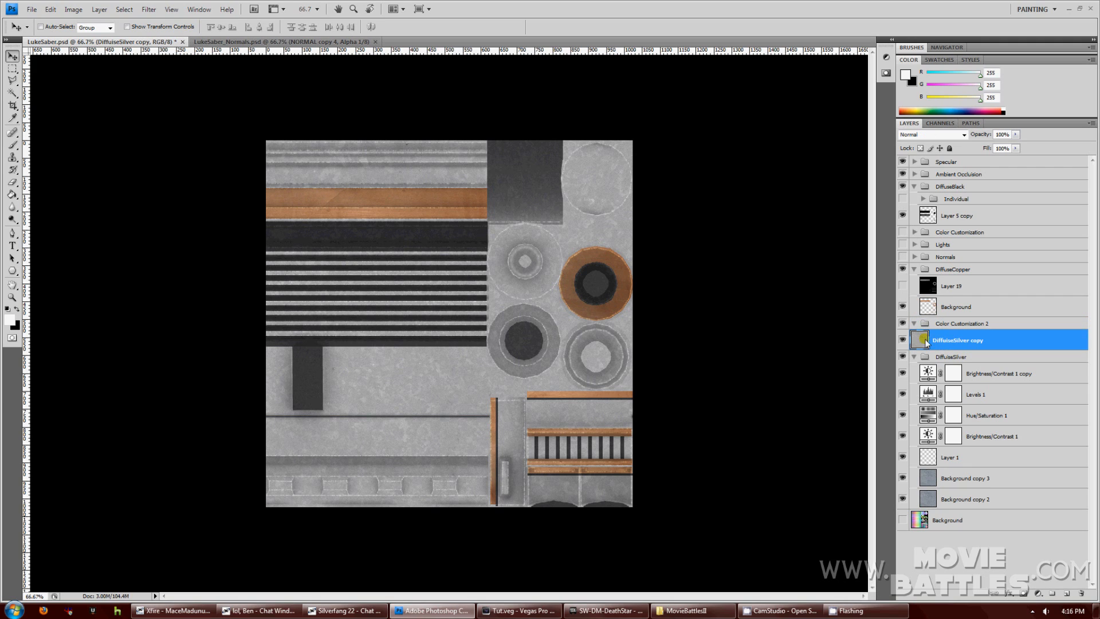
drag(923, 341, 940, 326)
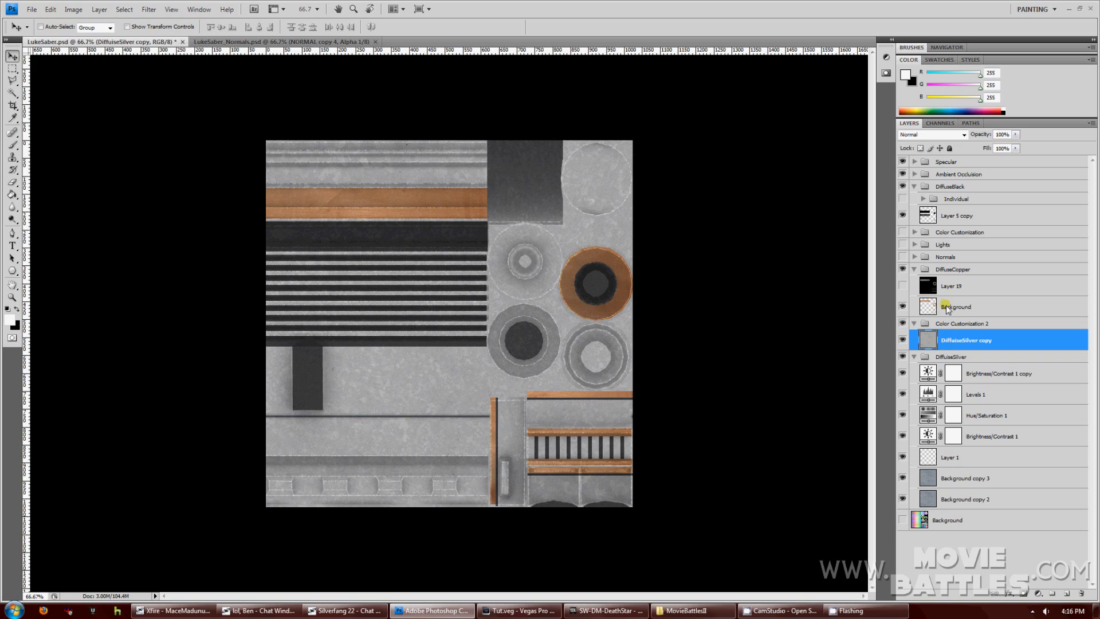
click(929, 301)
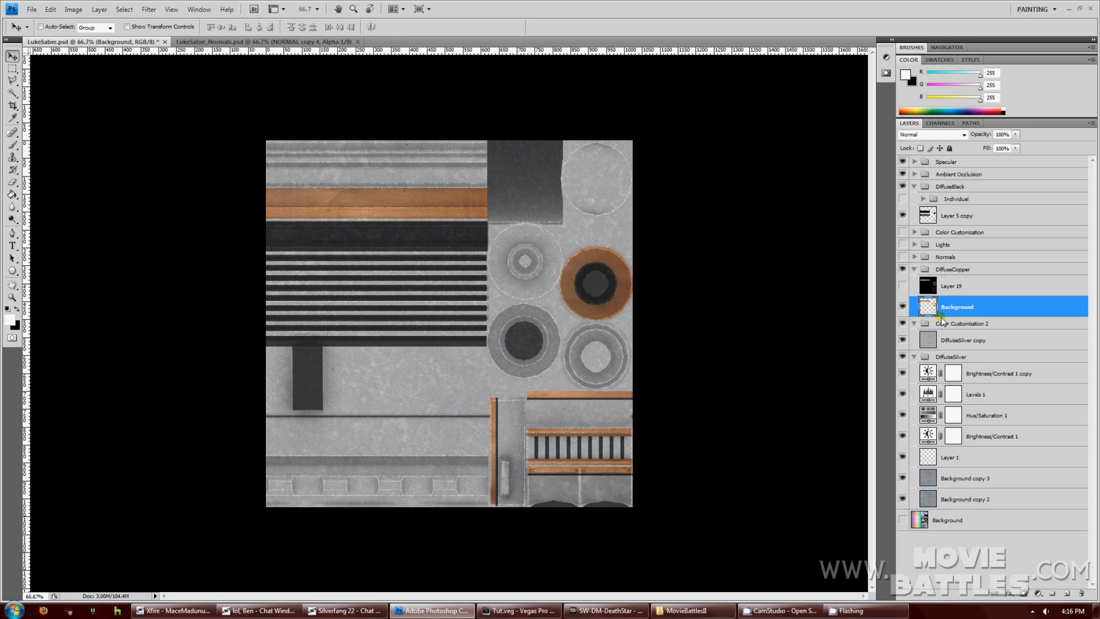
drag(934, 215, 946, 292)
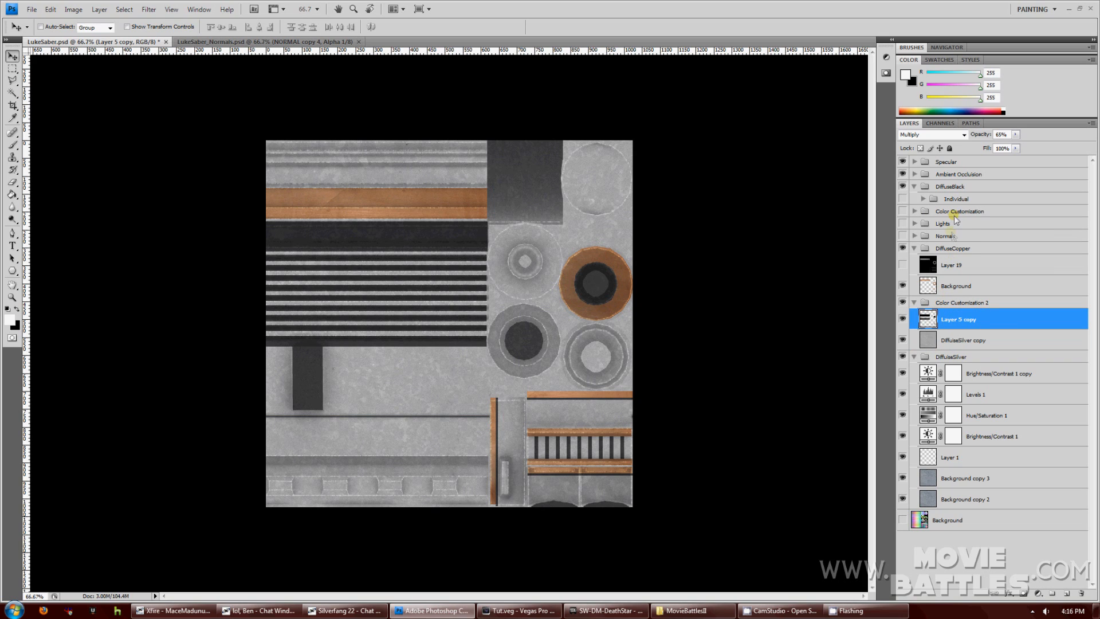
Duplicate the copper Background layer into Color Customization 2 and hide the original DiffuseSilver group.
click(945, 284)
click(96, 13)
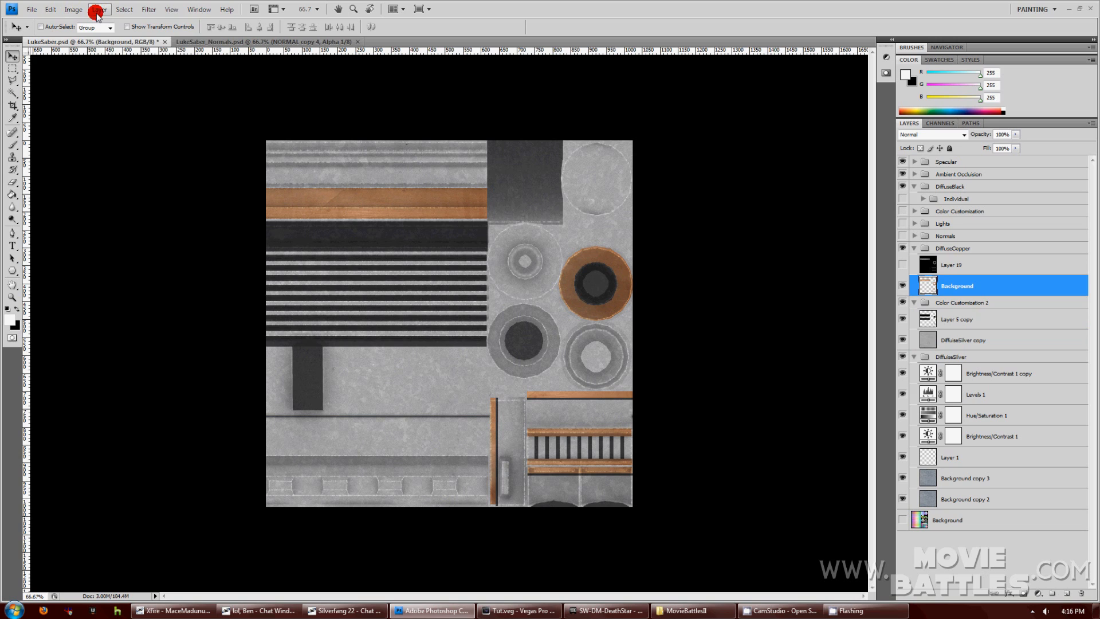
click(114, 32)
key(Return)
drag(937, 312, 939, 325)
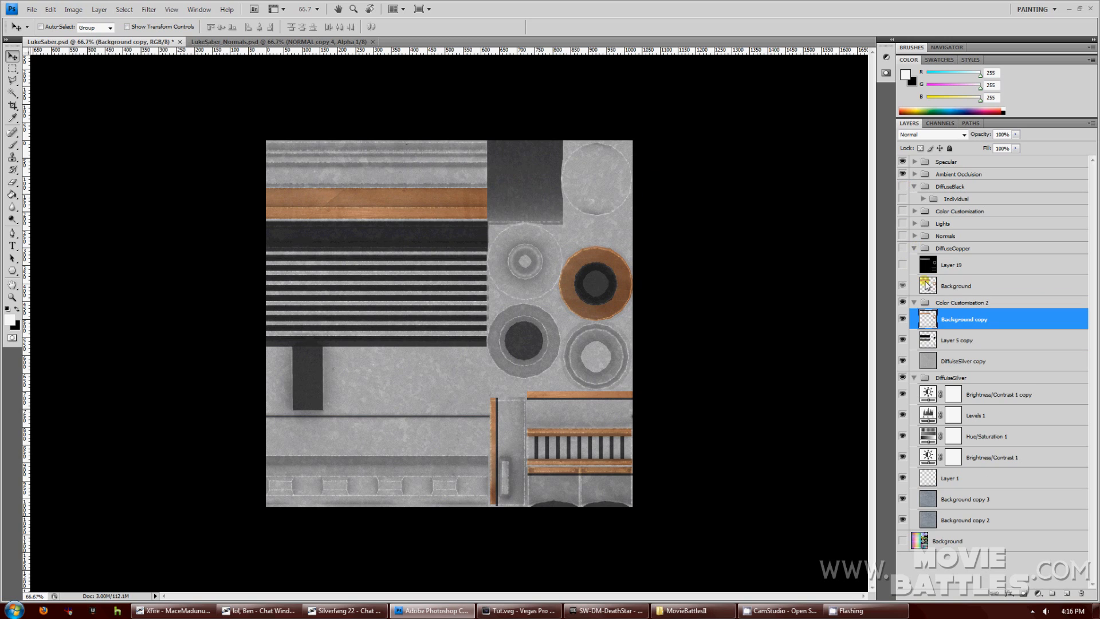
click(902, 377)
click(913, 378)
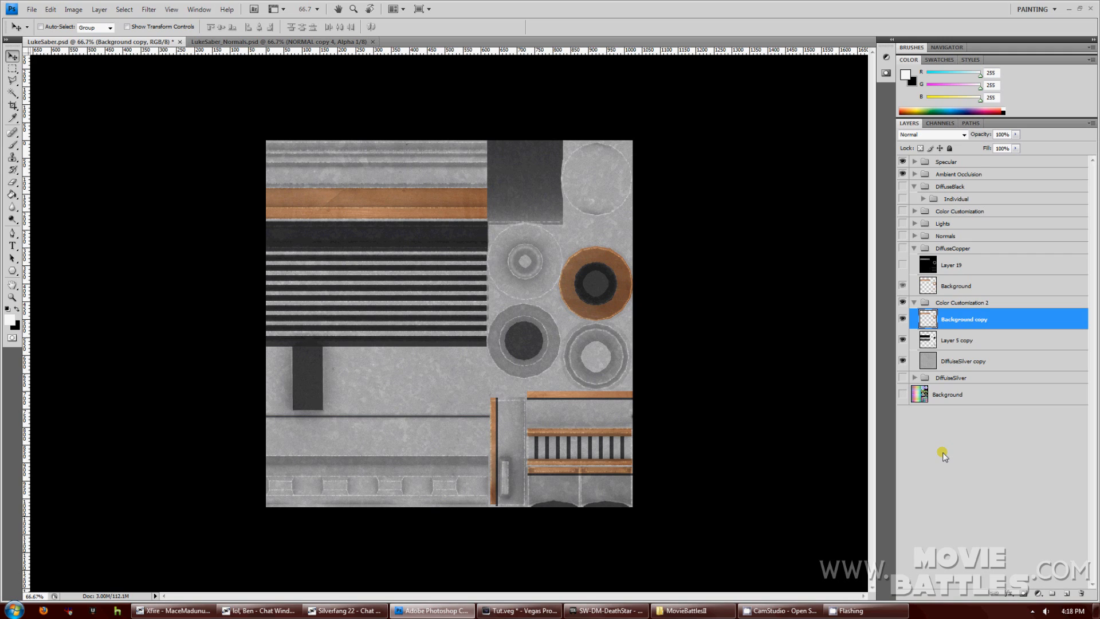
Fully desaturate the copper copy with Hue/Saturation.
key(ctrl+u)
drag(785, 346, 697, 349)
click(885, 266)
key(v)
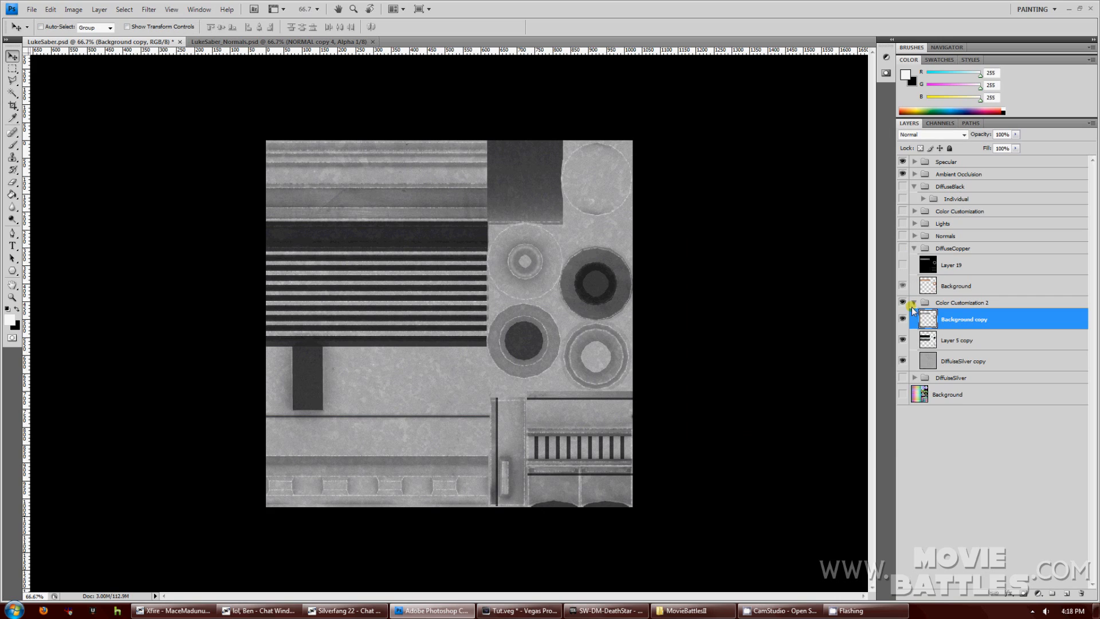
Duplicate both Layer 5 copy and DiffuiseSilver copy.
click(958, 358)
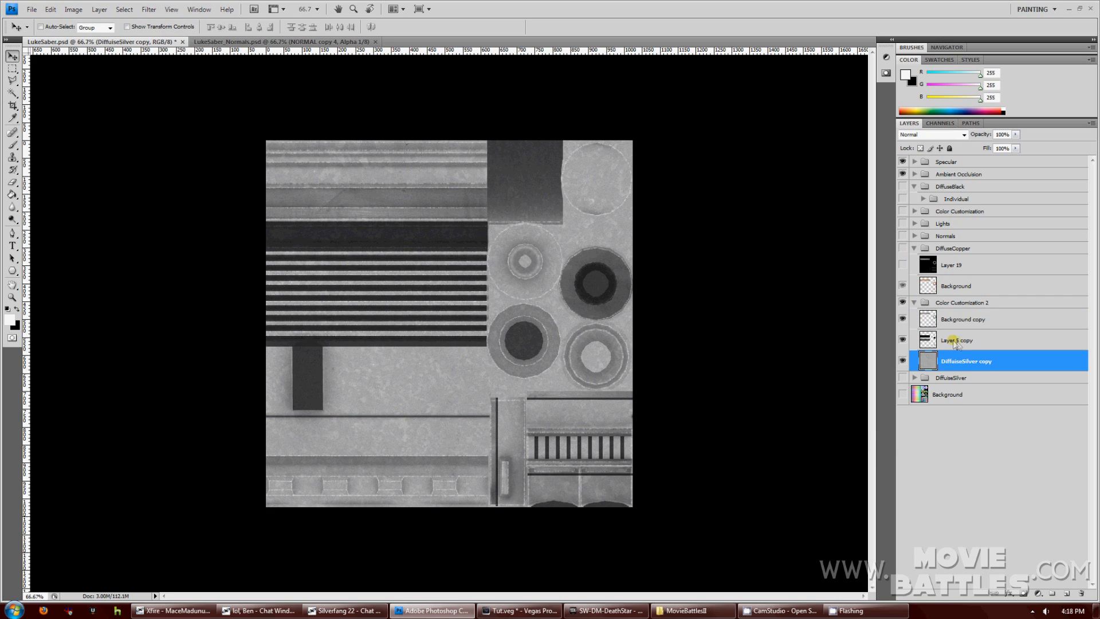
click(958, 342)
shift+click(966, 361)
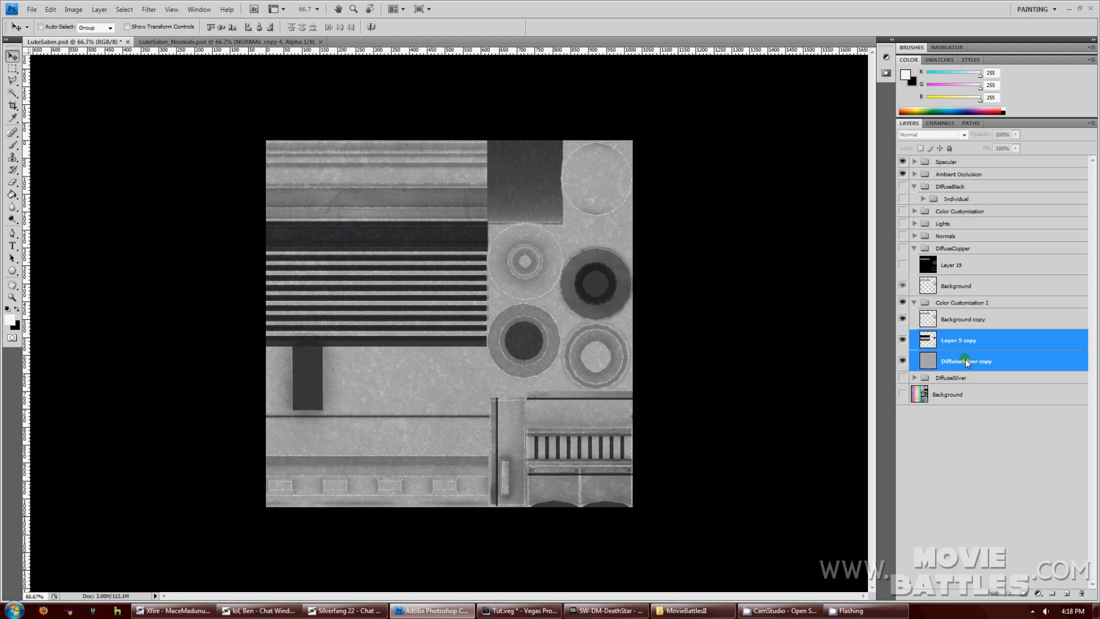
click(99, 10)
click(114, 30)
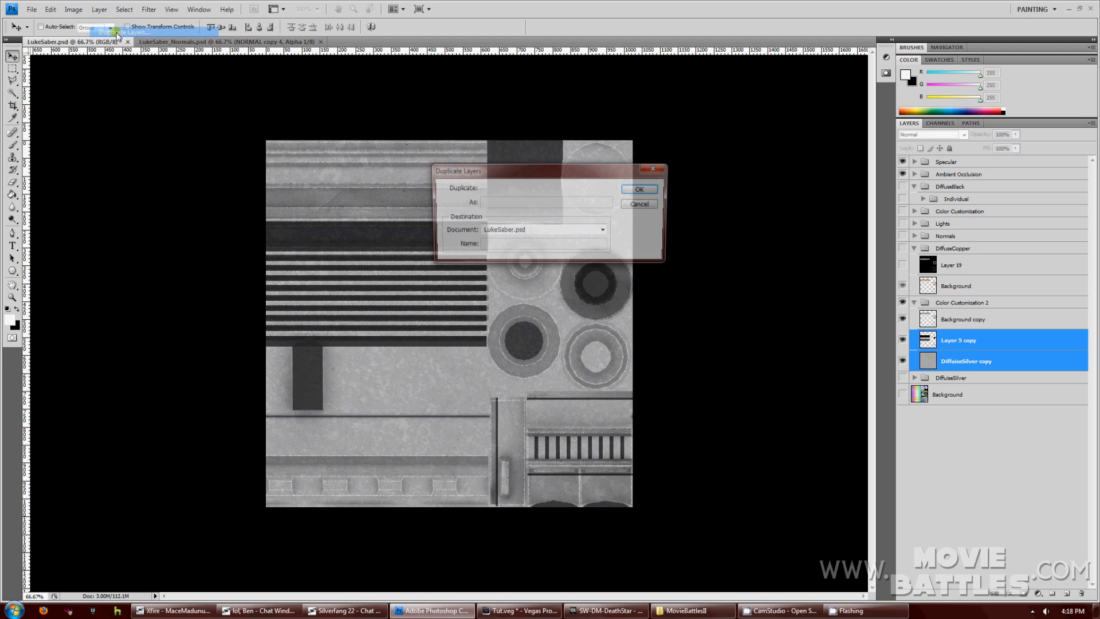
click(642, 190)
Load Layer 5 copy 2's transparency as a selection and invert it.
click(948, 341)
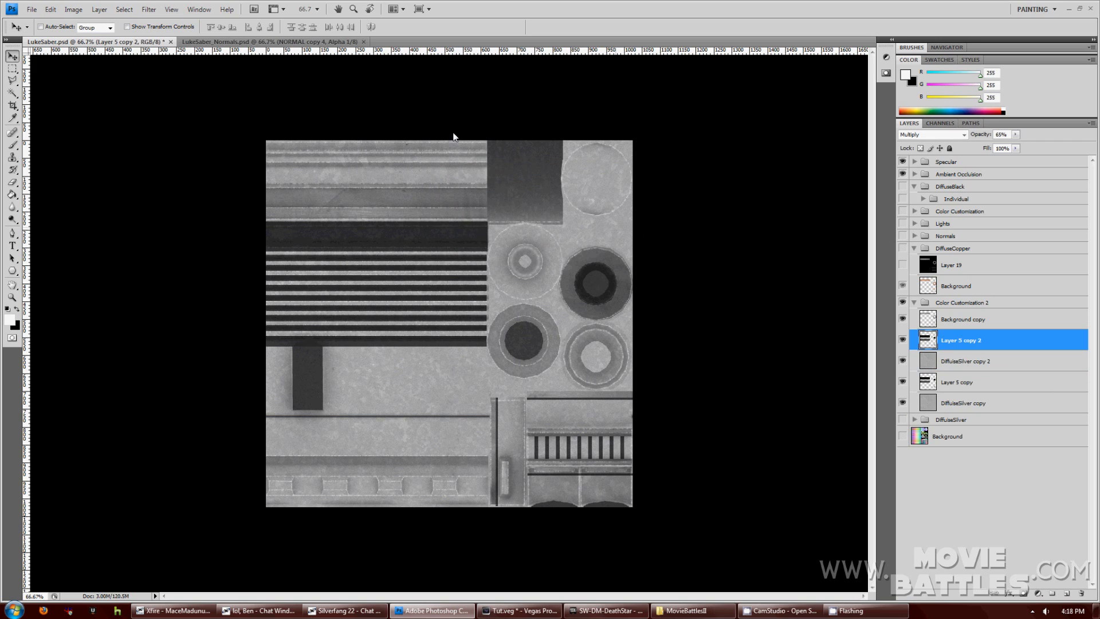
click(125, 10)
click(171, 198)
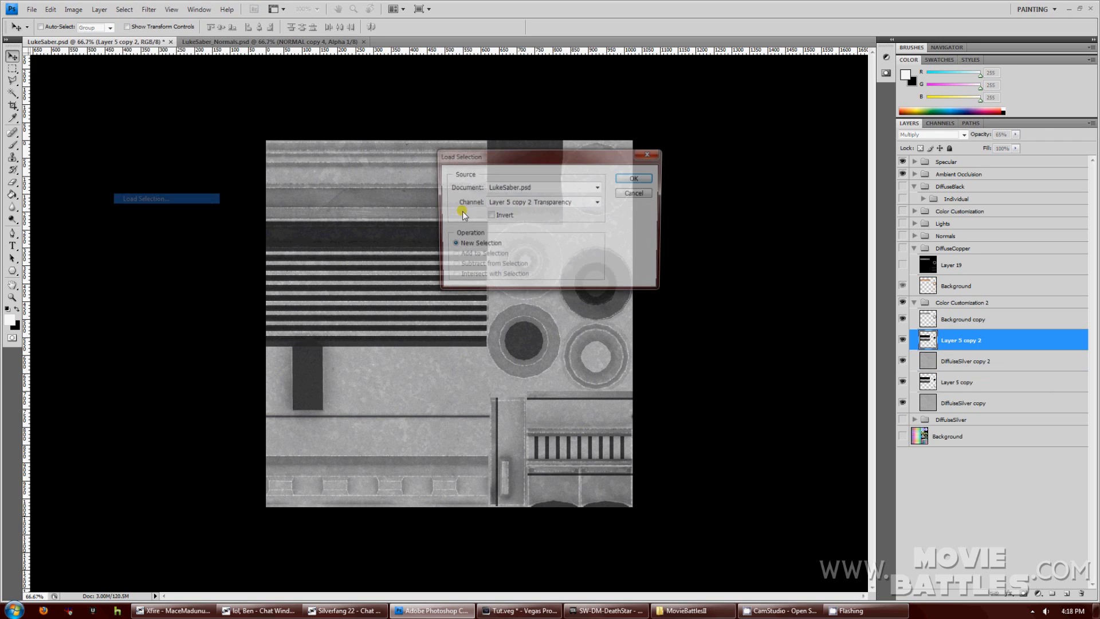
click(633, 178)
click(125, 9)
click(137, 47)
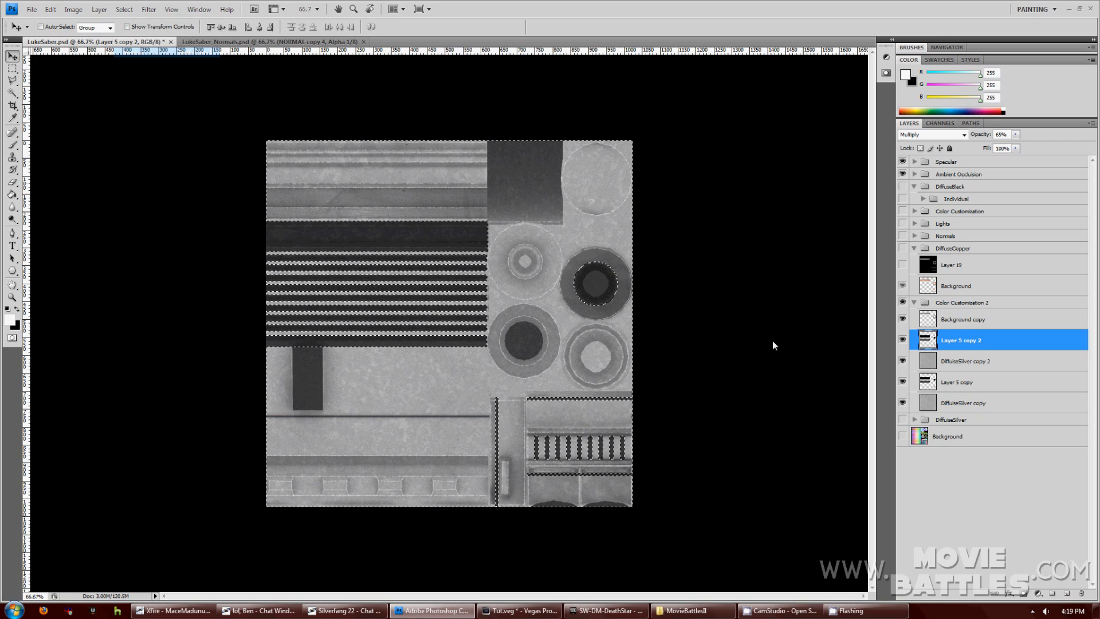
click(960, 361)
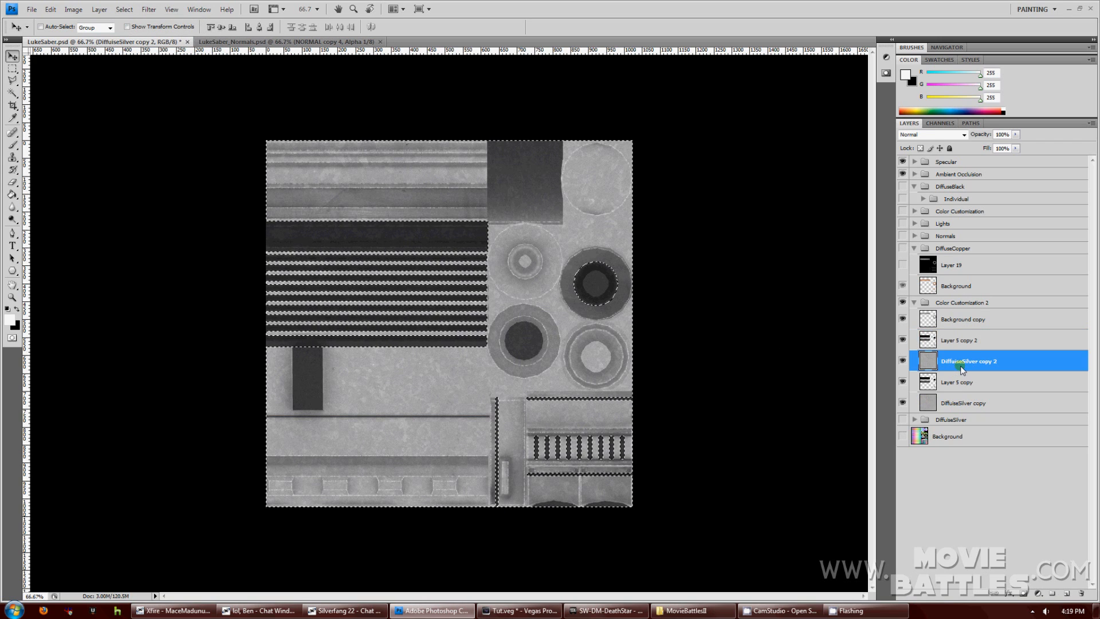
Clear the selection, delete Layer 5 copy 2 and hide Layer 5 copy.
click(959, 341)
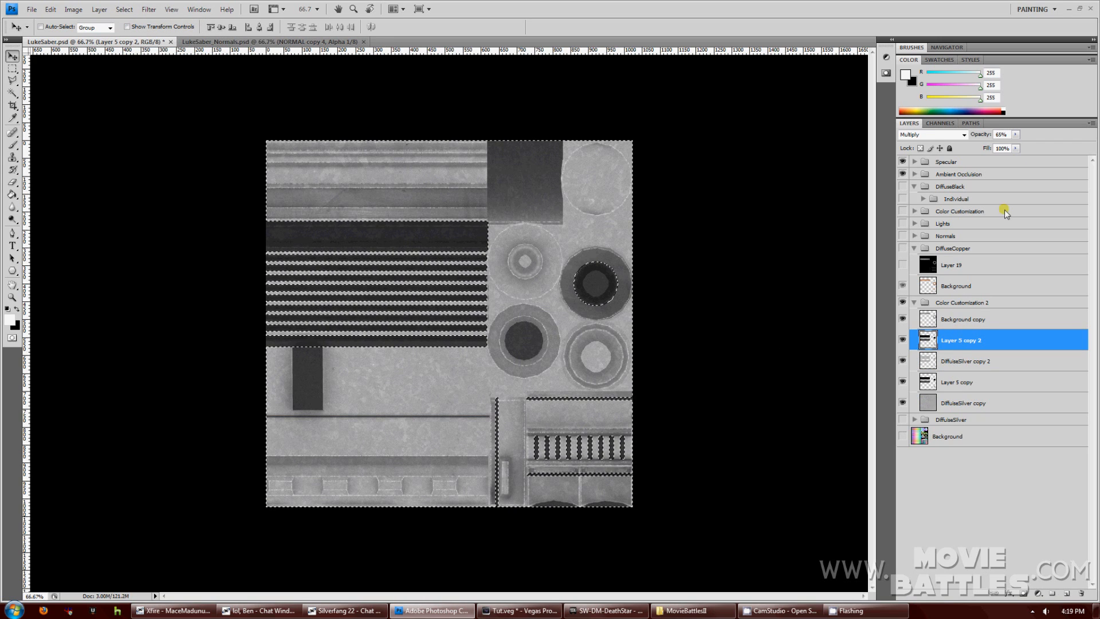
click(125, 9)
click(135, 28)
key(Delete)
click(902, 361)
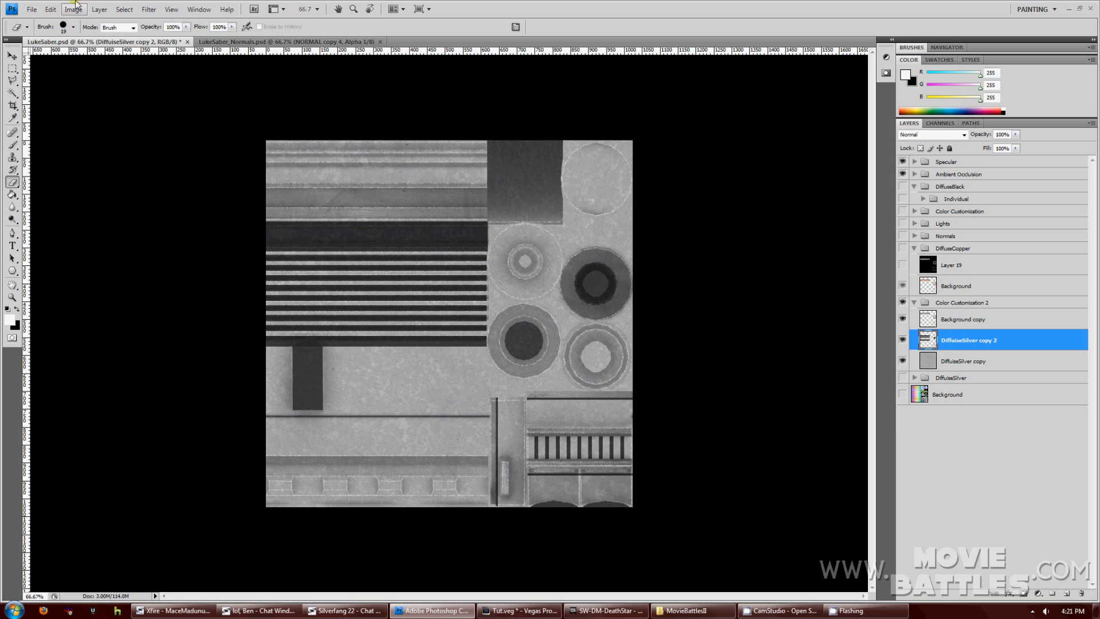
Load the layer's transparency as a selection and fill it with black in the Green channel.
click(122, 9)
click(163, 199)
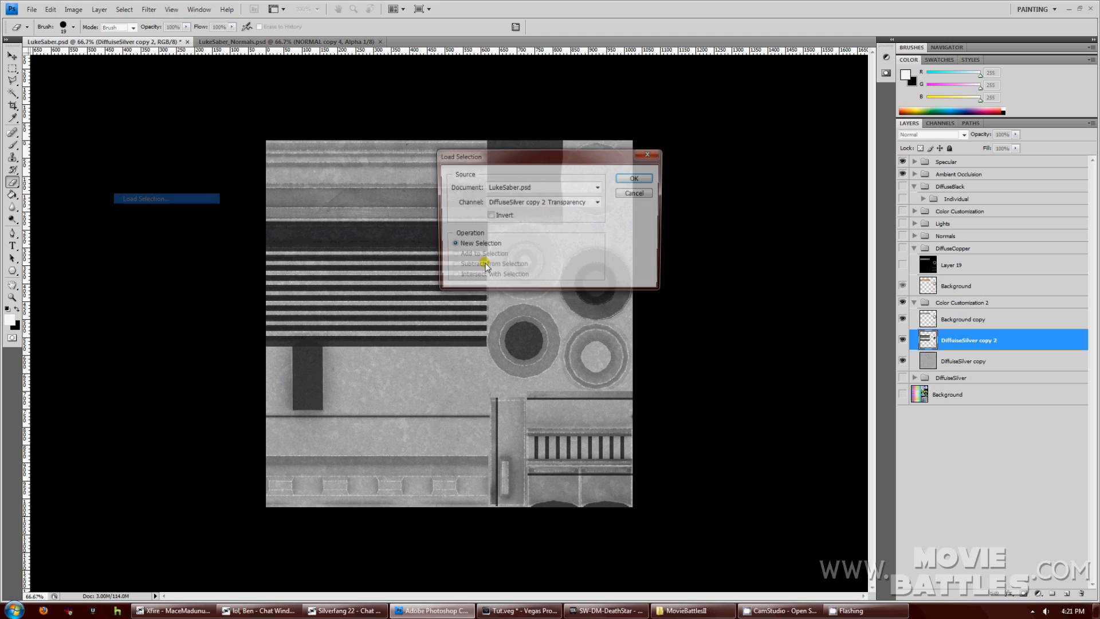
click(637, 178)
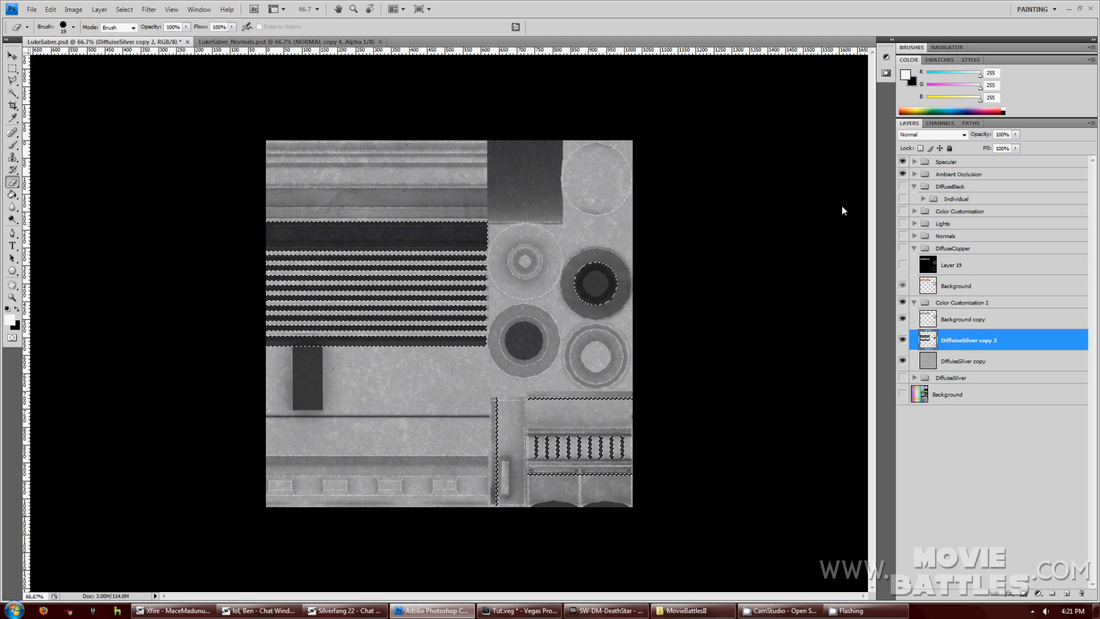
click(941, 124)
click(943, 178)
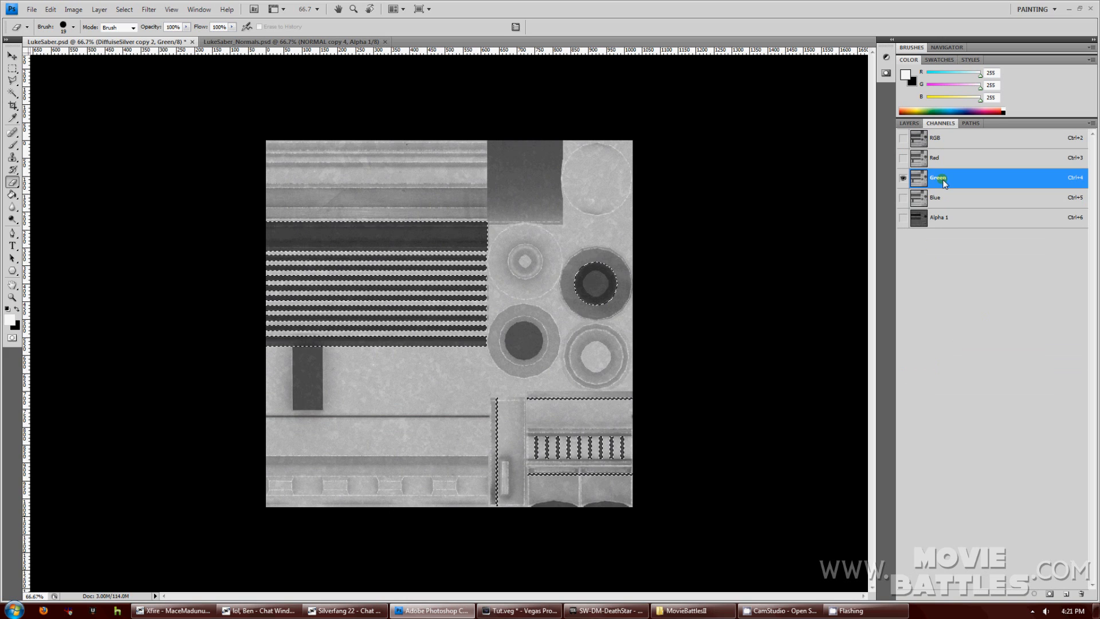
key(Delete)
click(948, 160)
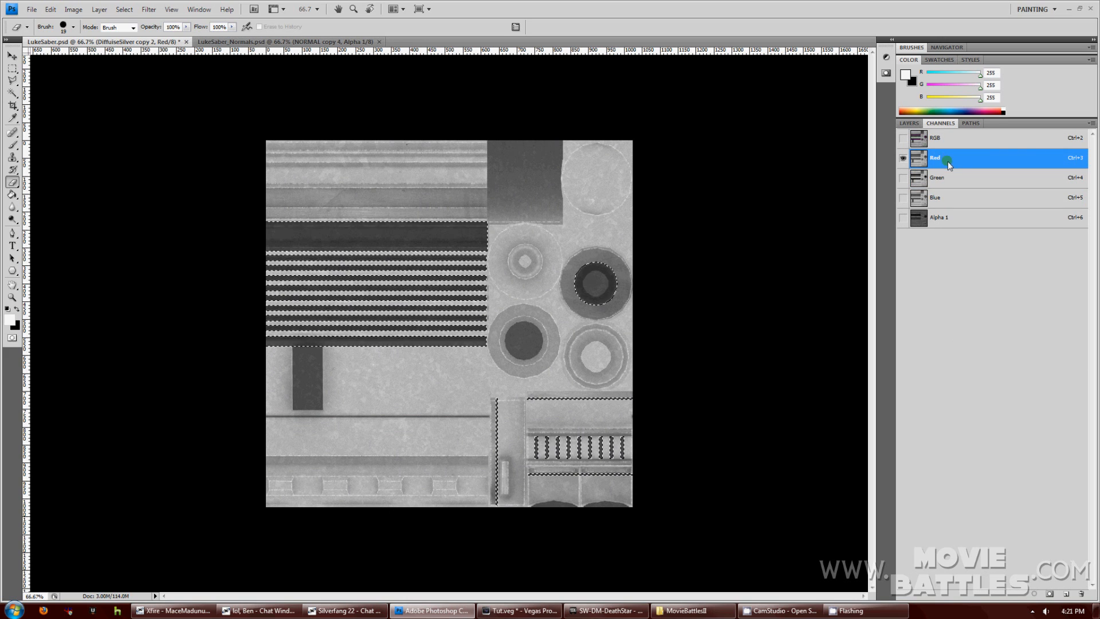
Load Background copy's shape as a selection and fill it with black in the Blue channel.
click(910, 123)
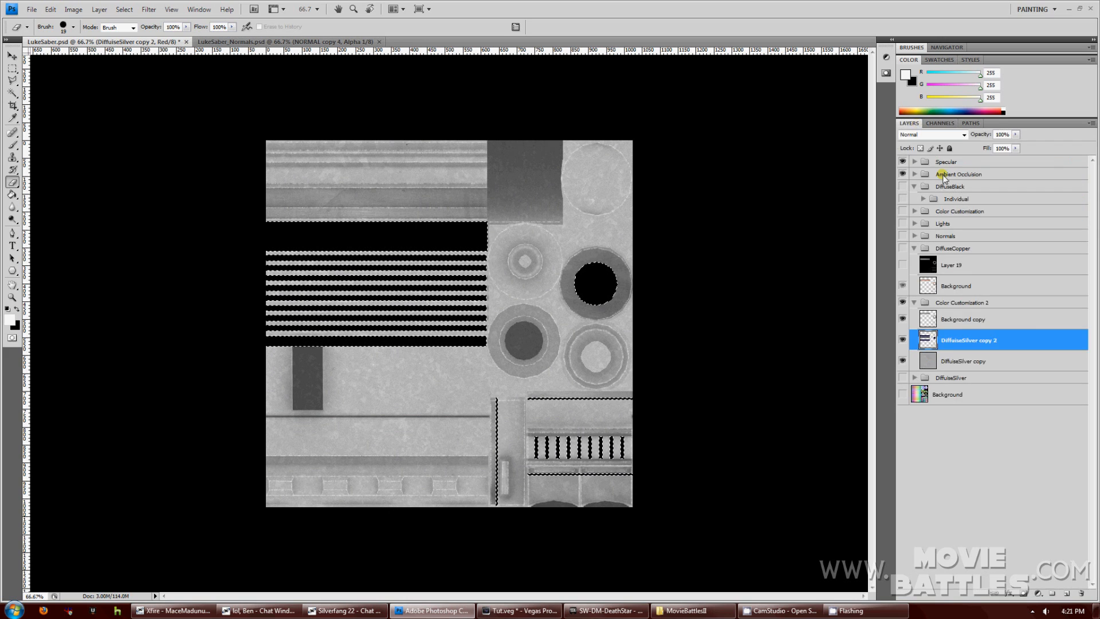
click(968, 321)
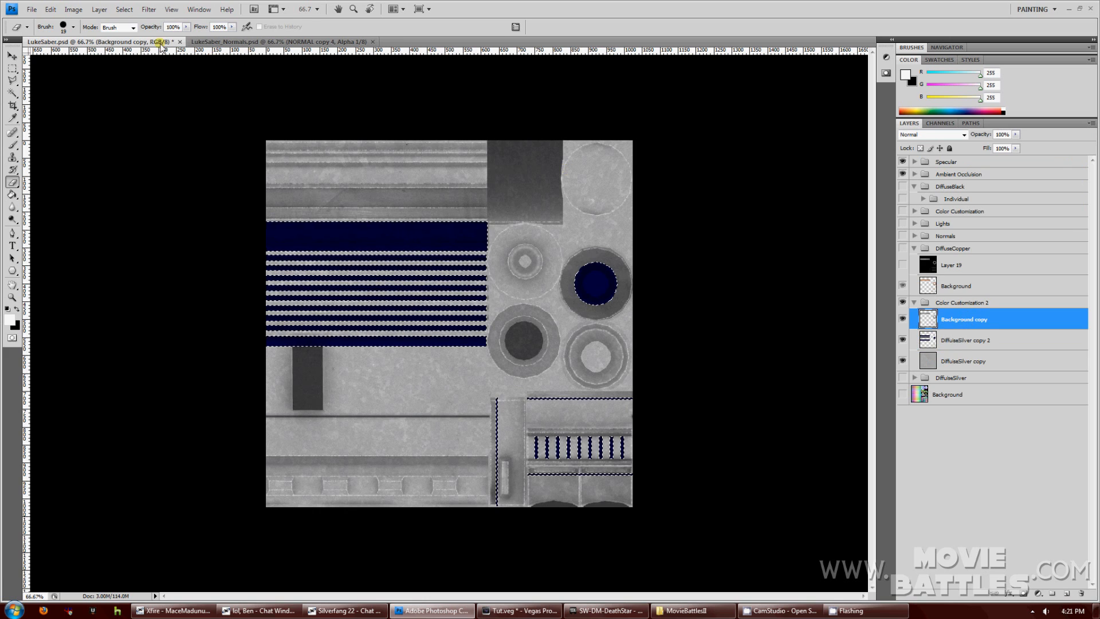
click(125, 9)
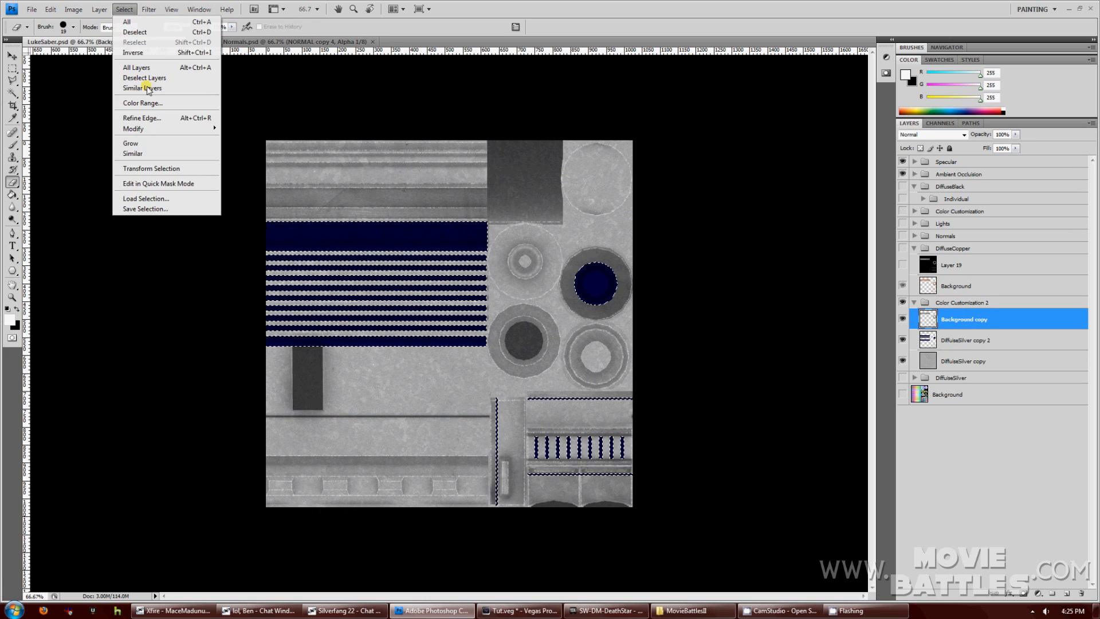
click(138, 197)
click(635, 179)
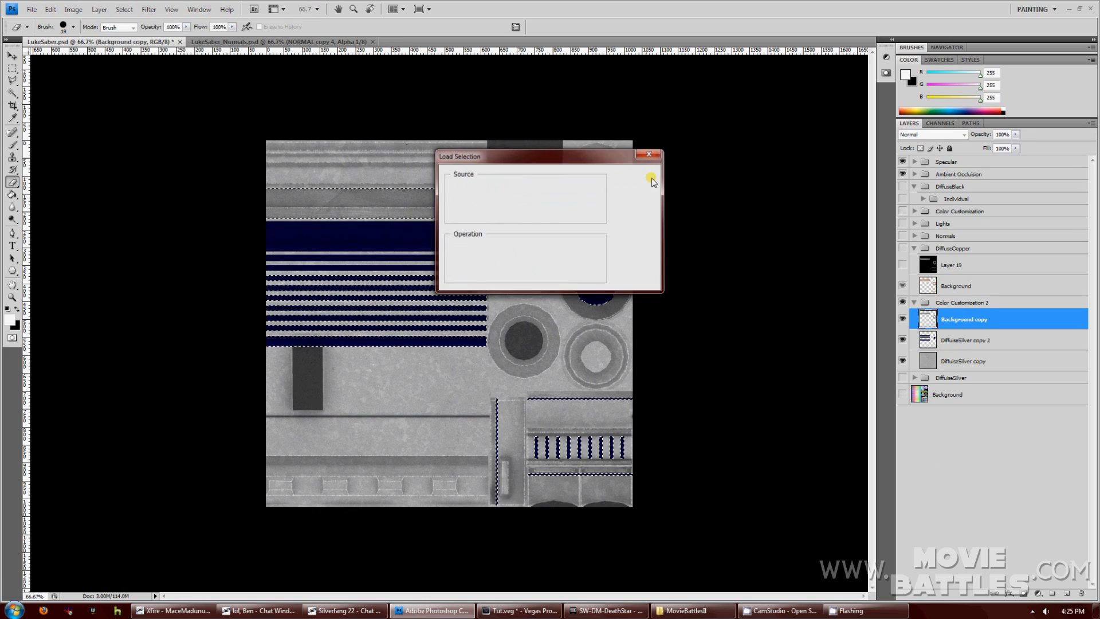
click(940, 124)
click(940, 200)
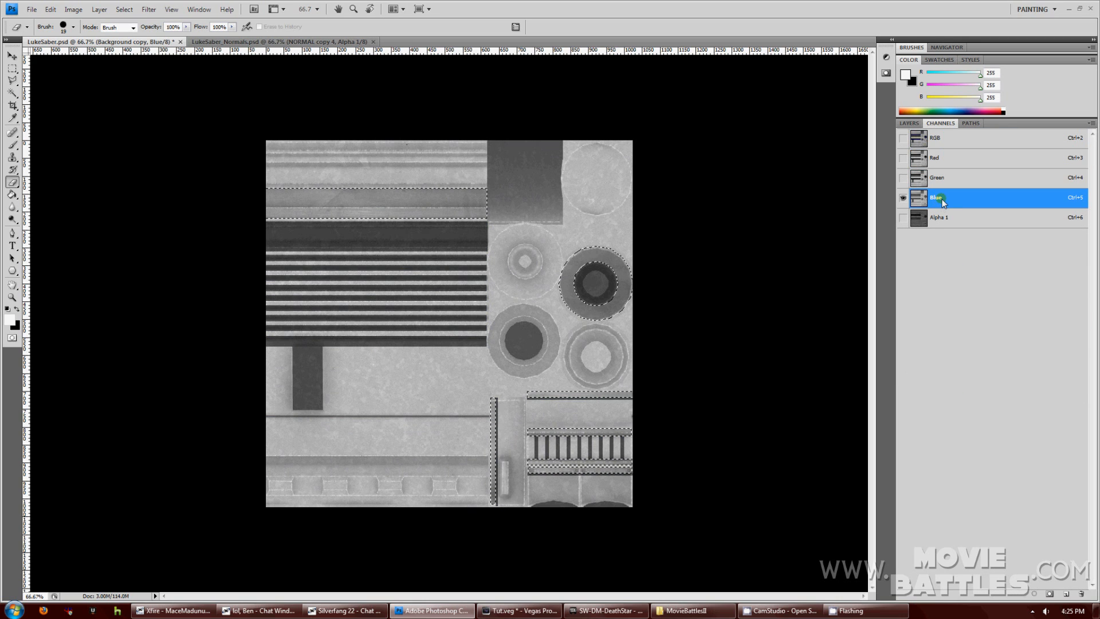
key(Delete)
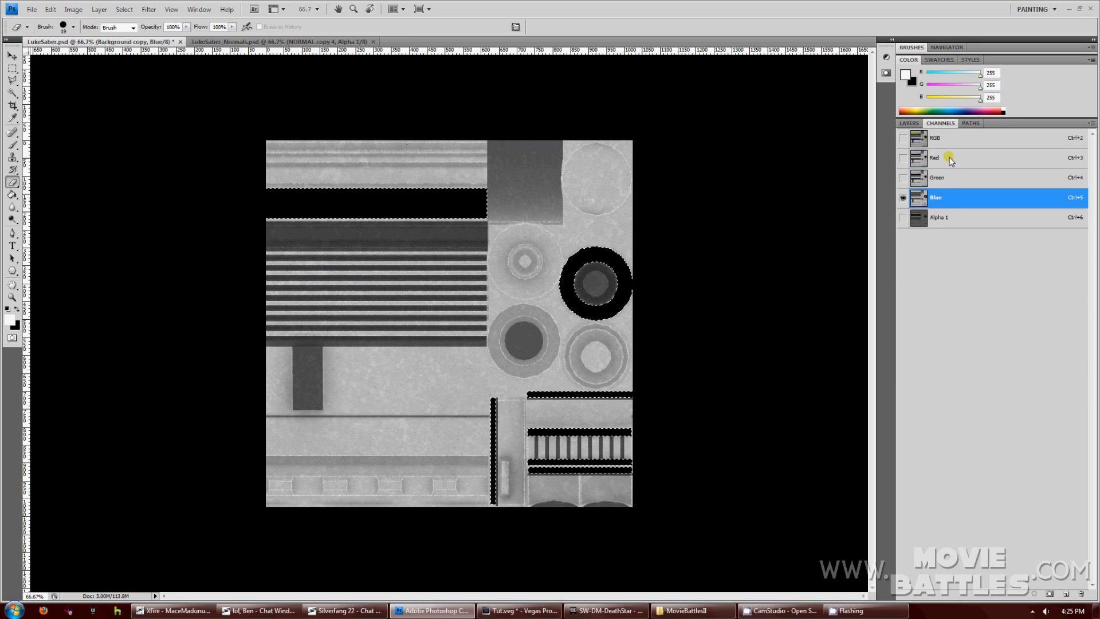
click(949, 157)
click(909, 123)
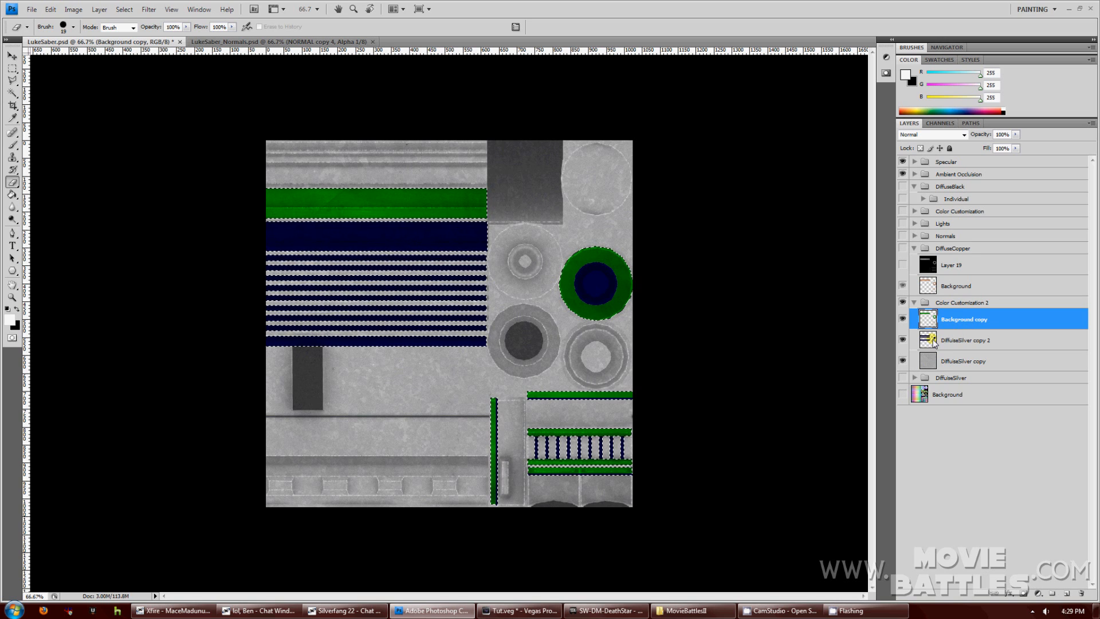
Invert the DiffuseSilver copy selection, black out its Green channel area, then deselect.
click(951, 362)
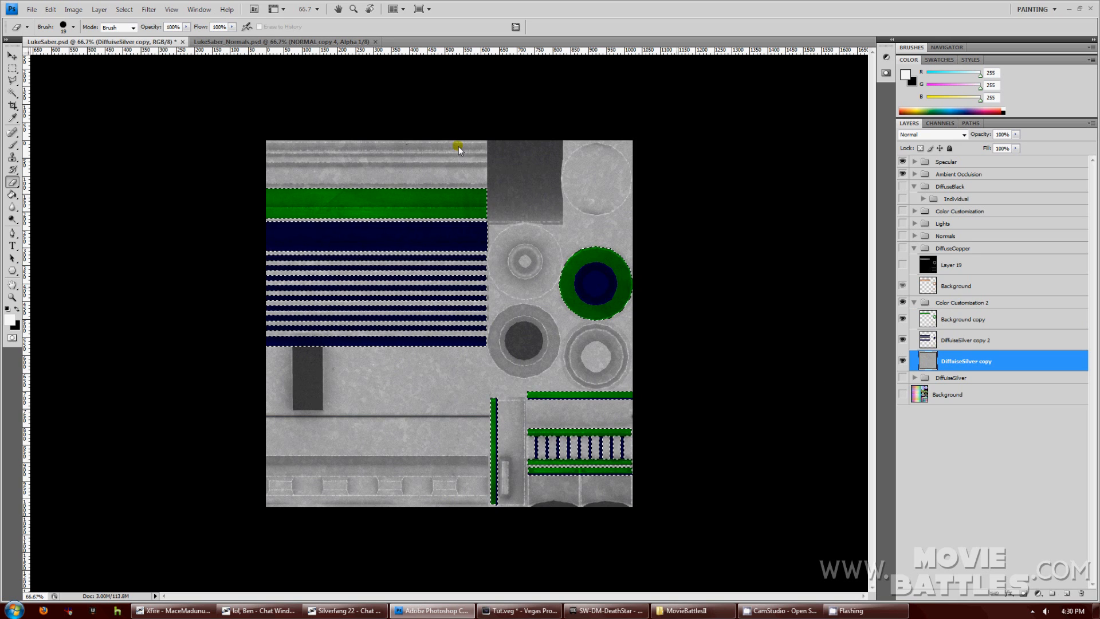
click(124, 9)
click(135, 52)
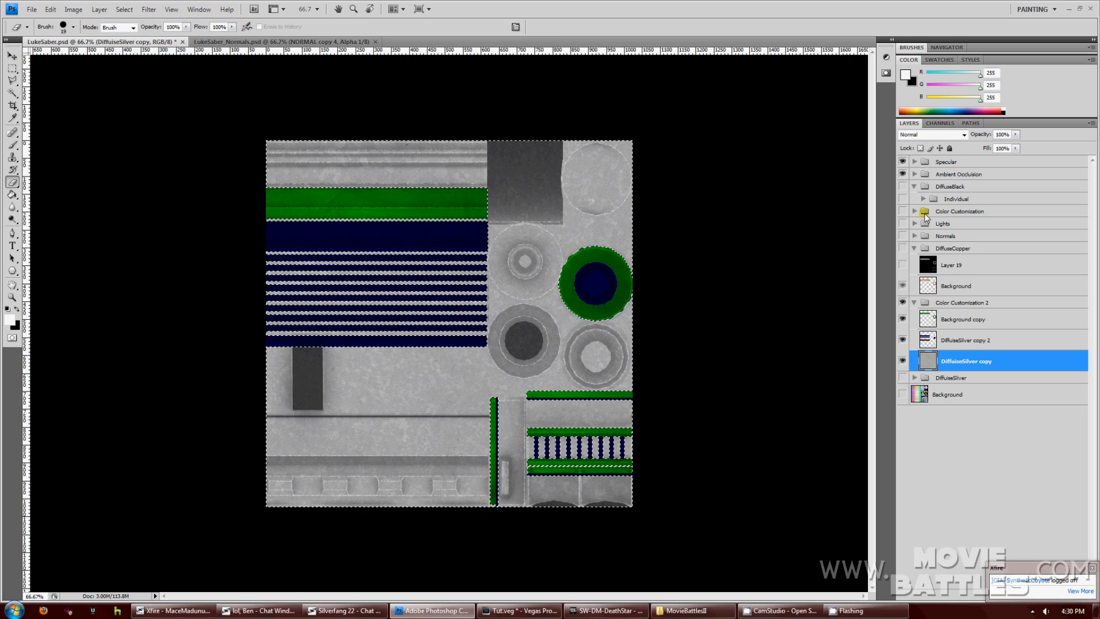
click(951, 124)
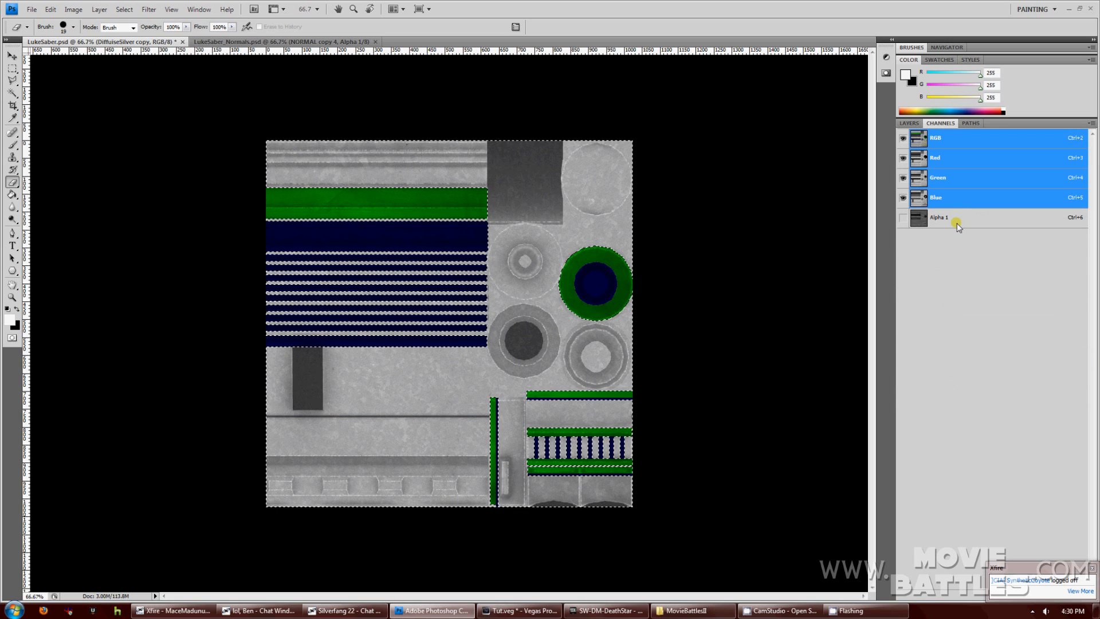
click(944, 200)
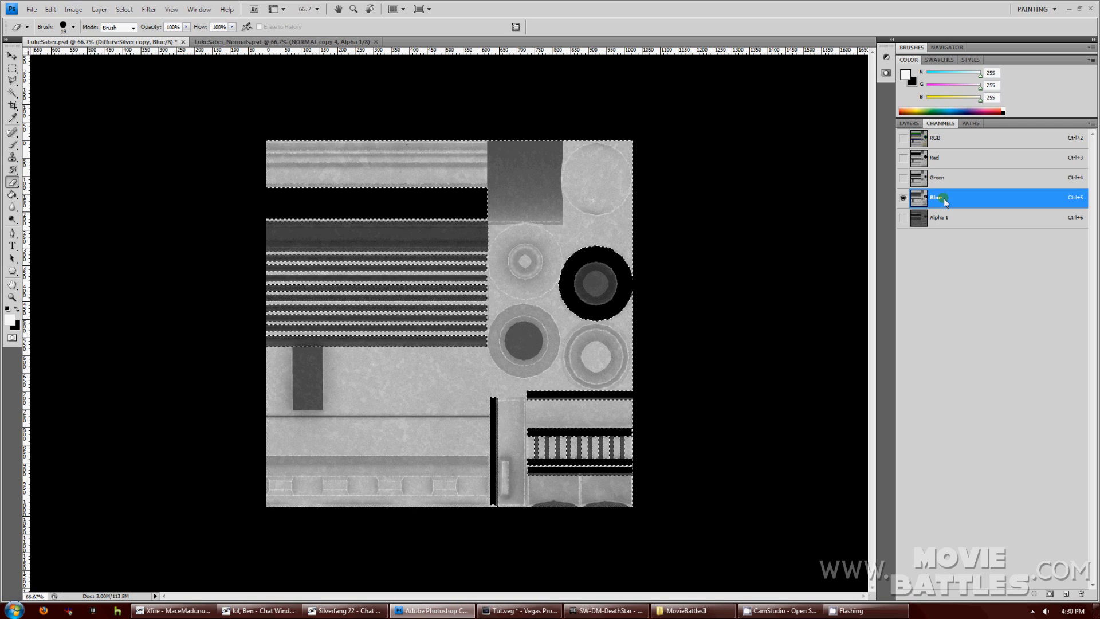
click(949, 179)
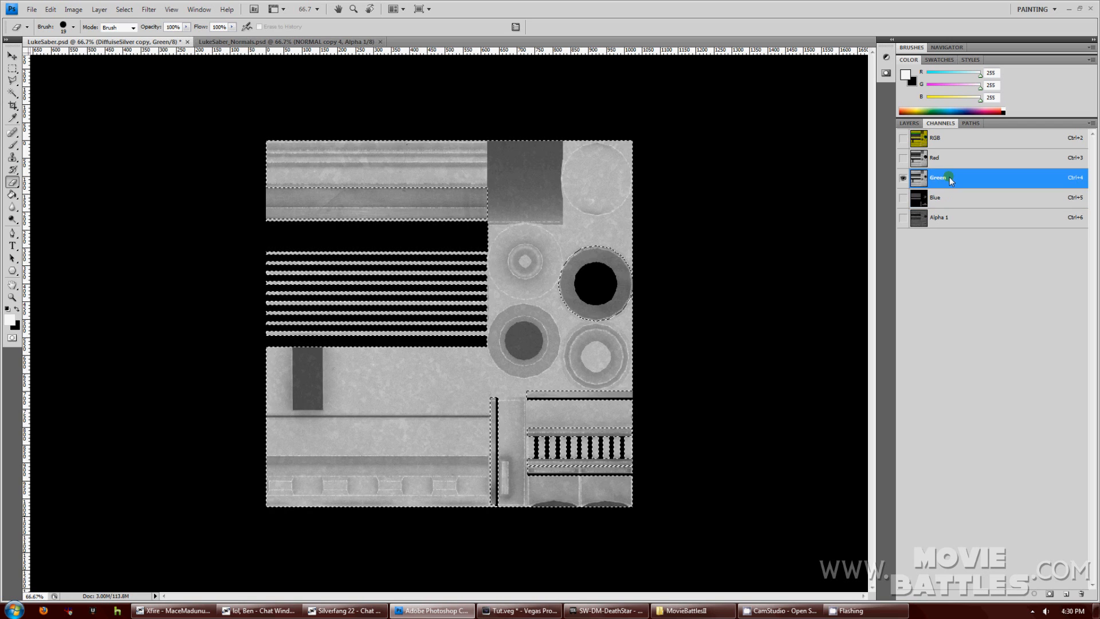
key(Delete)
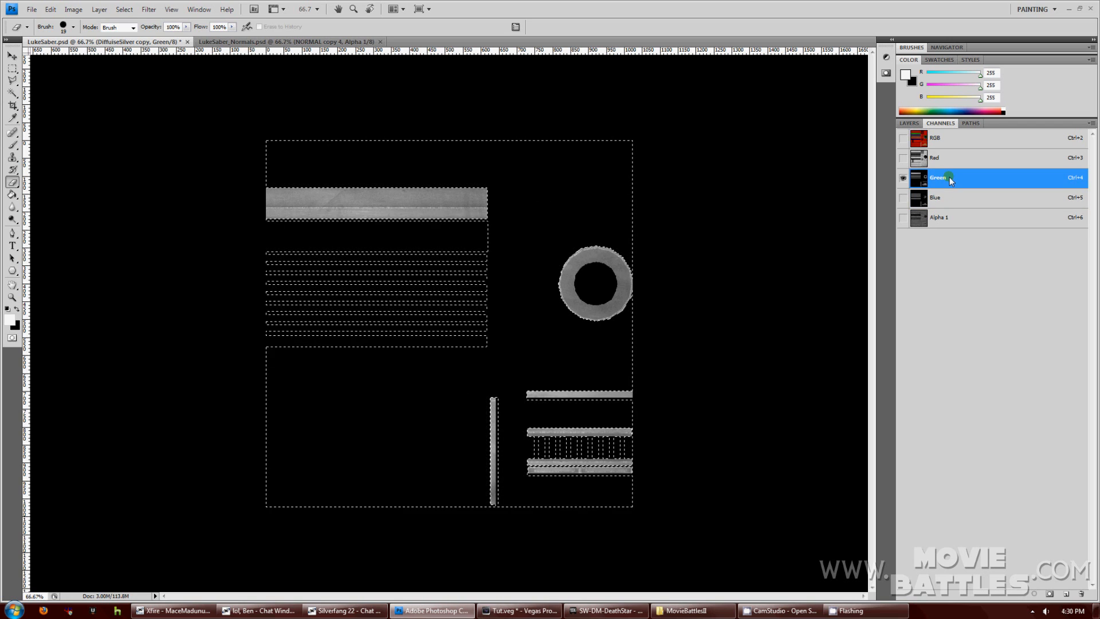
click(912, 124)
click(953, 318)
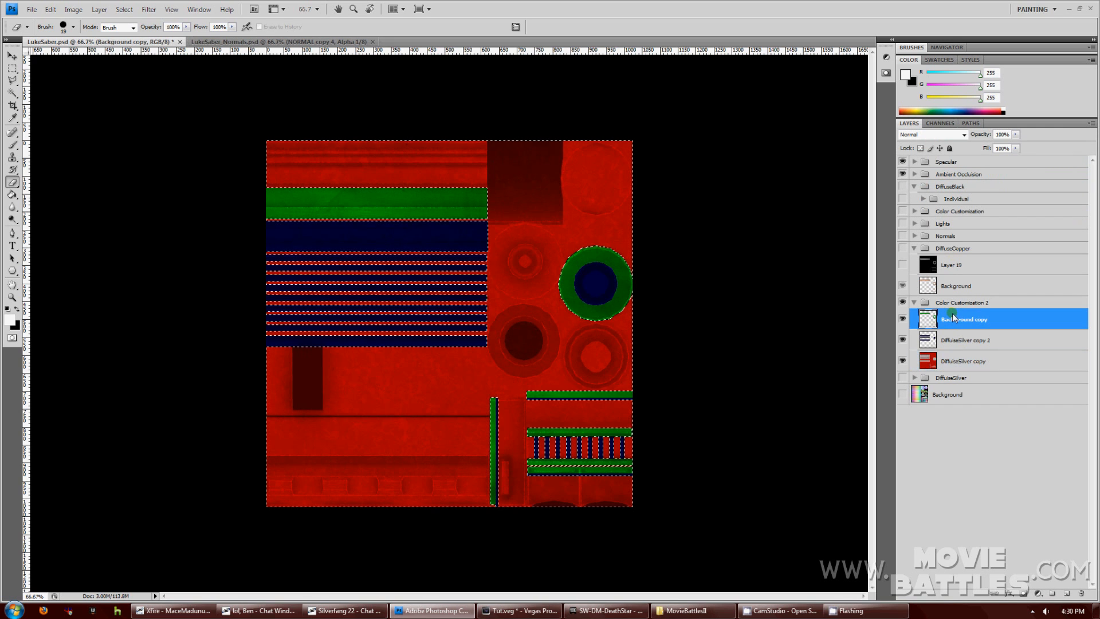
click(124, 9)
click(127, 32)
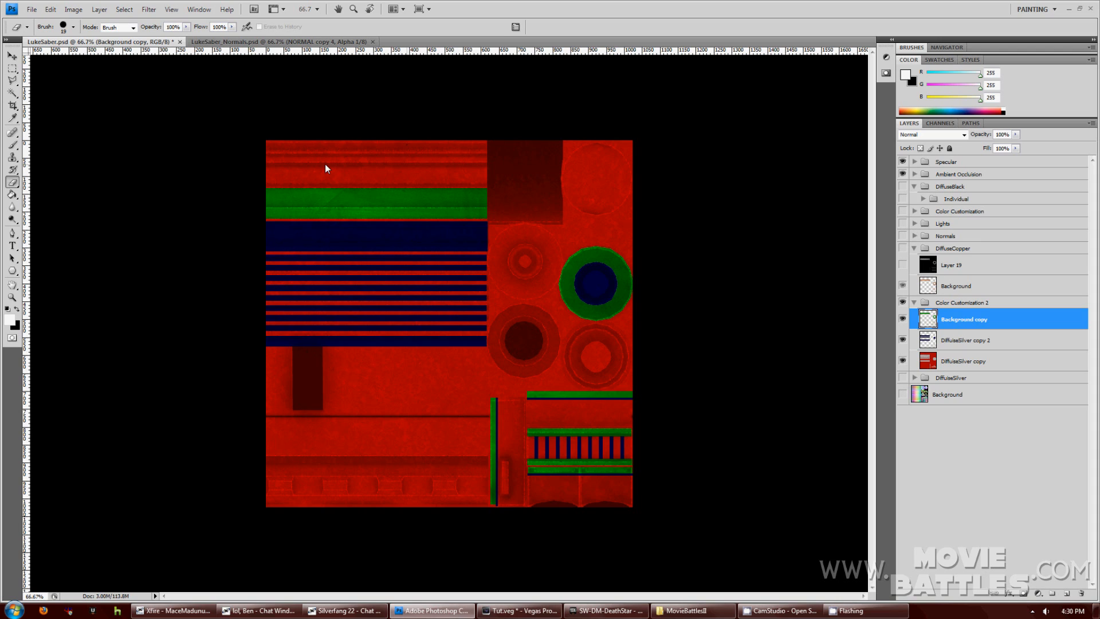
Save as Targa LukeSaber.tga in Weapons, replacing the old file, at 32 bits/pixel.
click(31, 9)
click(64, 155)
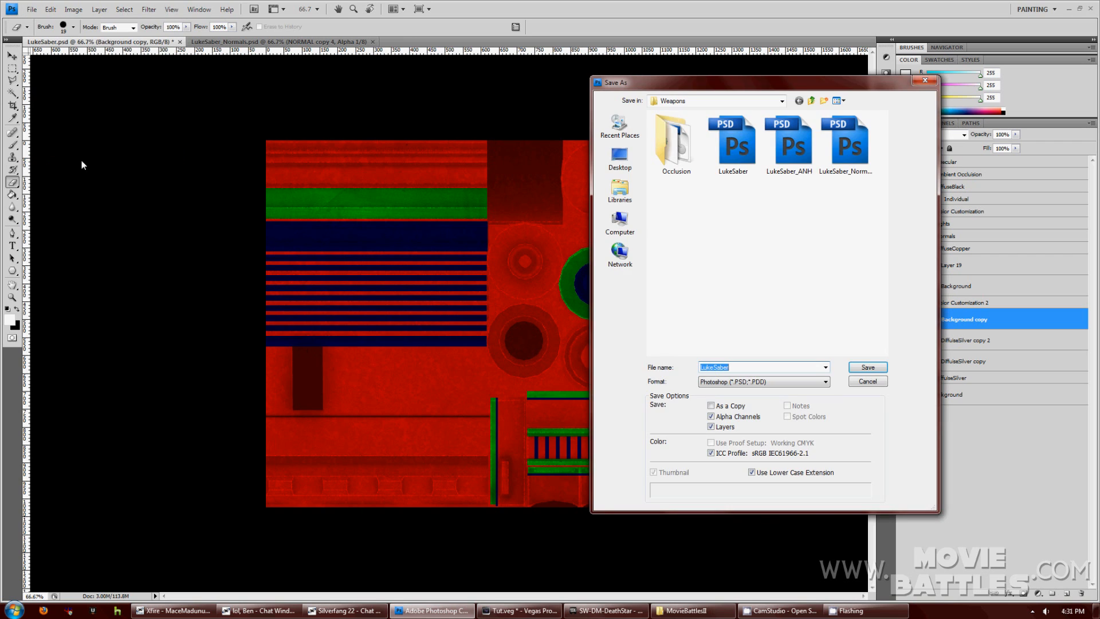
click(756, 382)
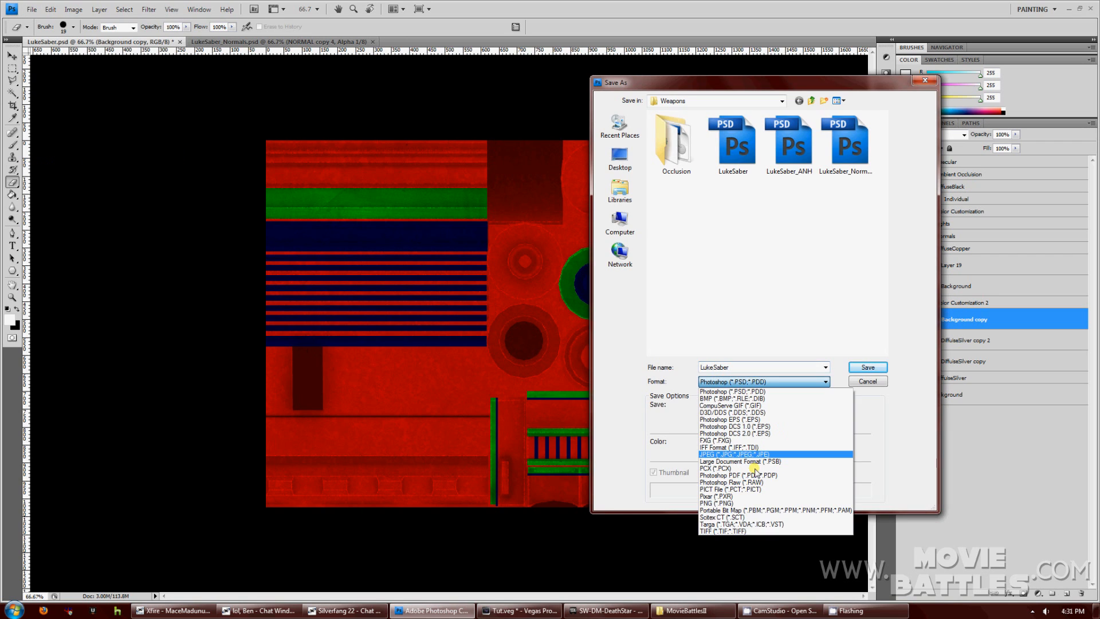
click(739, 518)
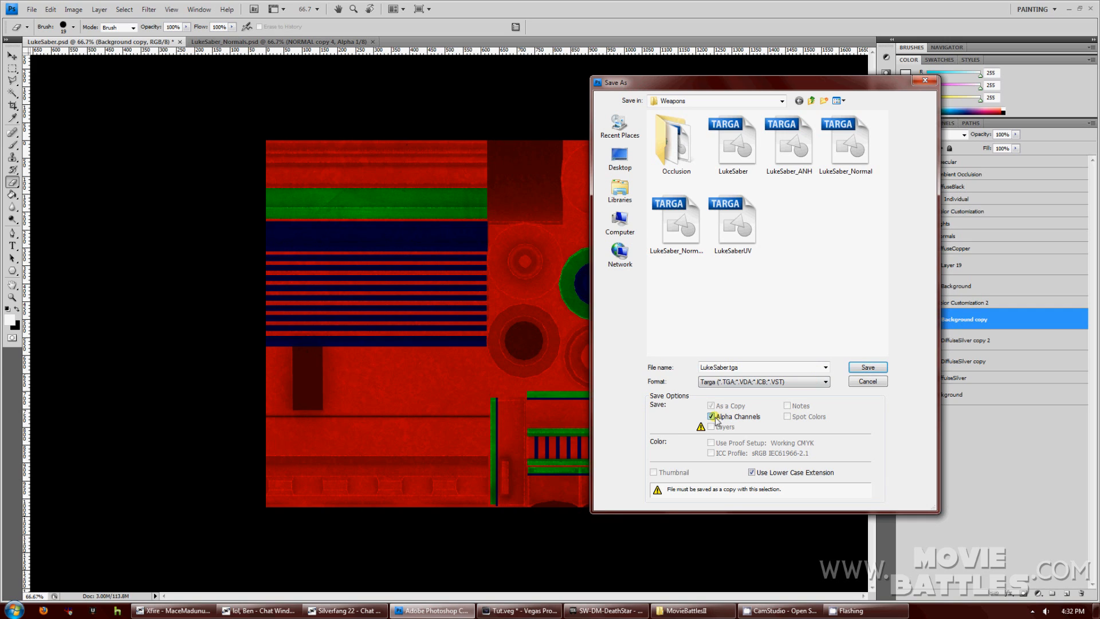
click(862, 368)
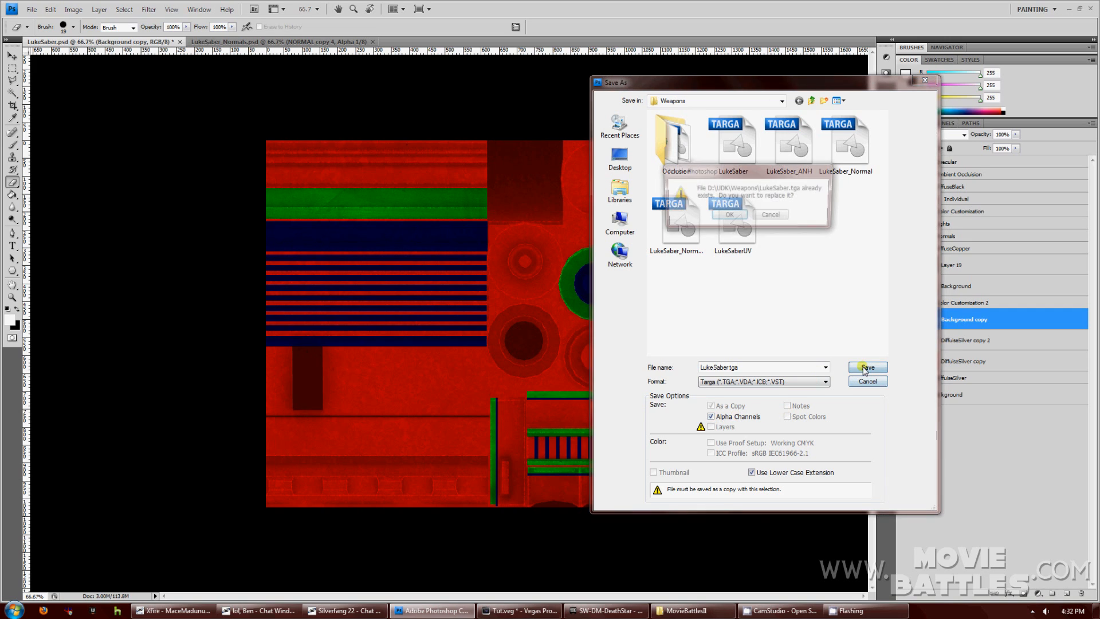
click(729, 216)
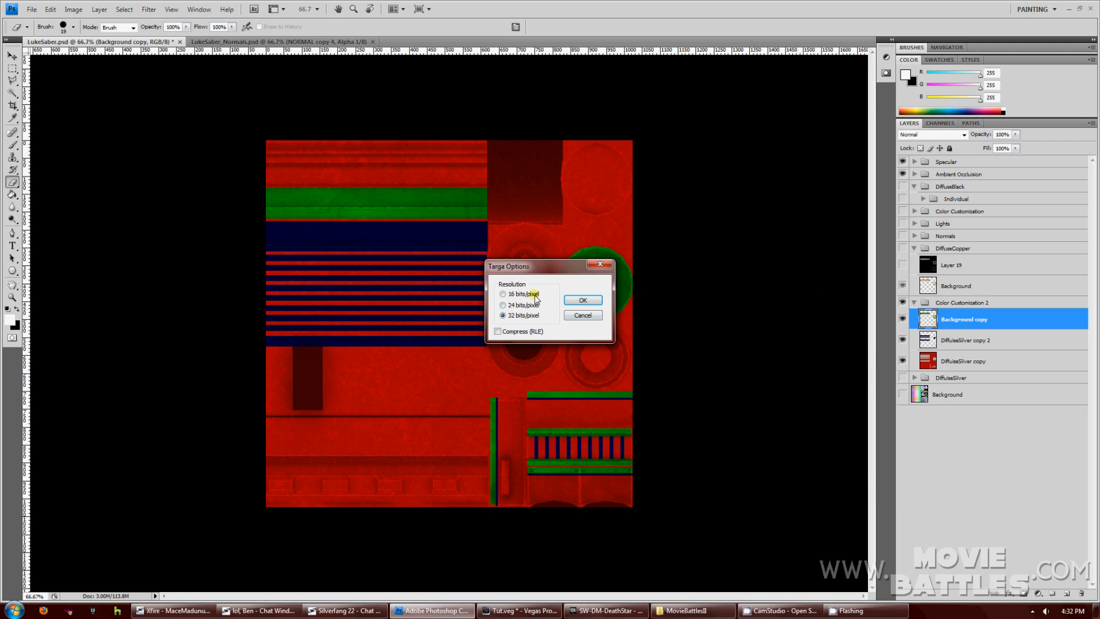
click(583, 302)
click(583, 302)
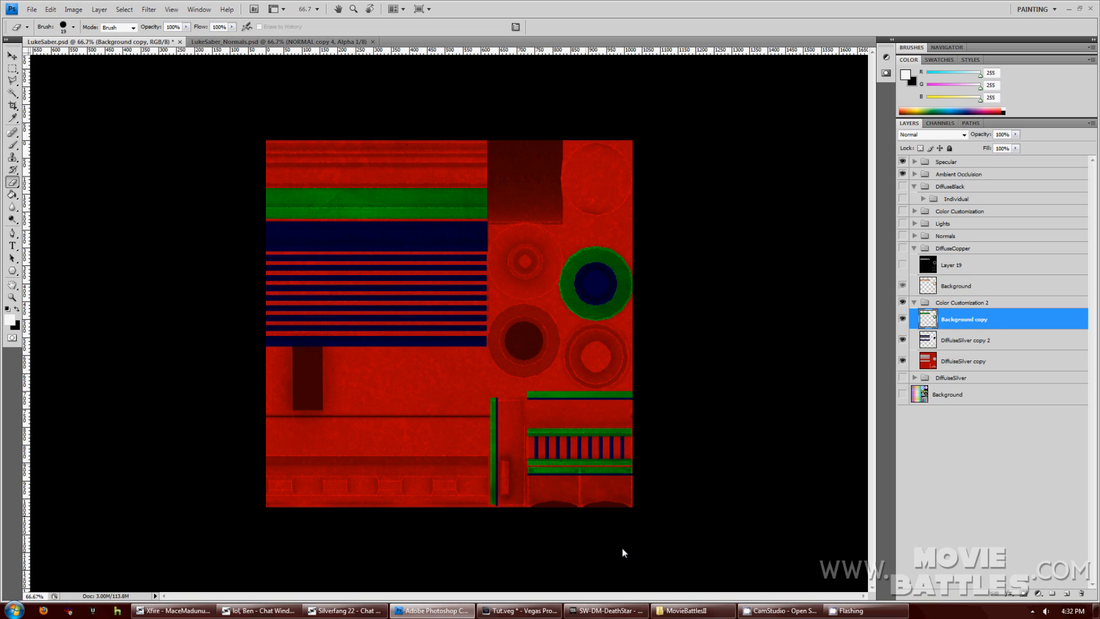
In LukeSaber_Normals, merge the NORMAL group and the layers below it into one NORMAL layer.
click(279, 41)
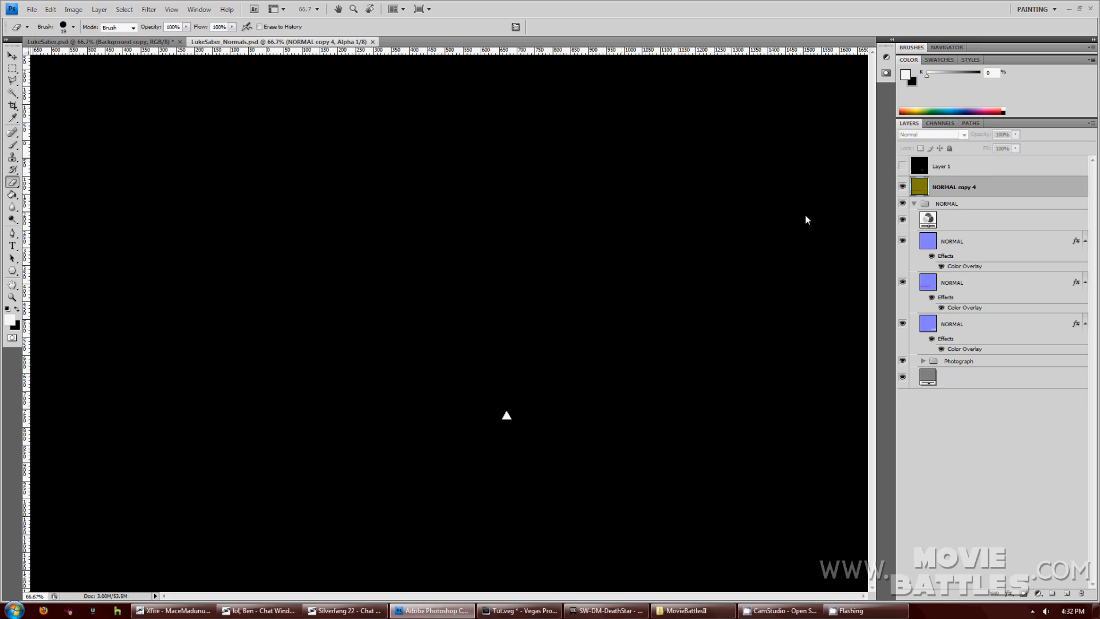
click(938, 124)
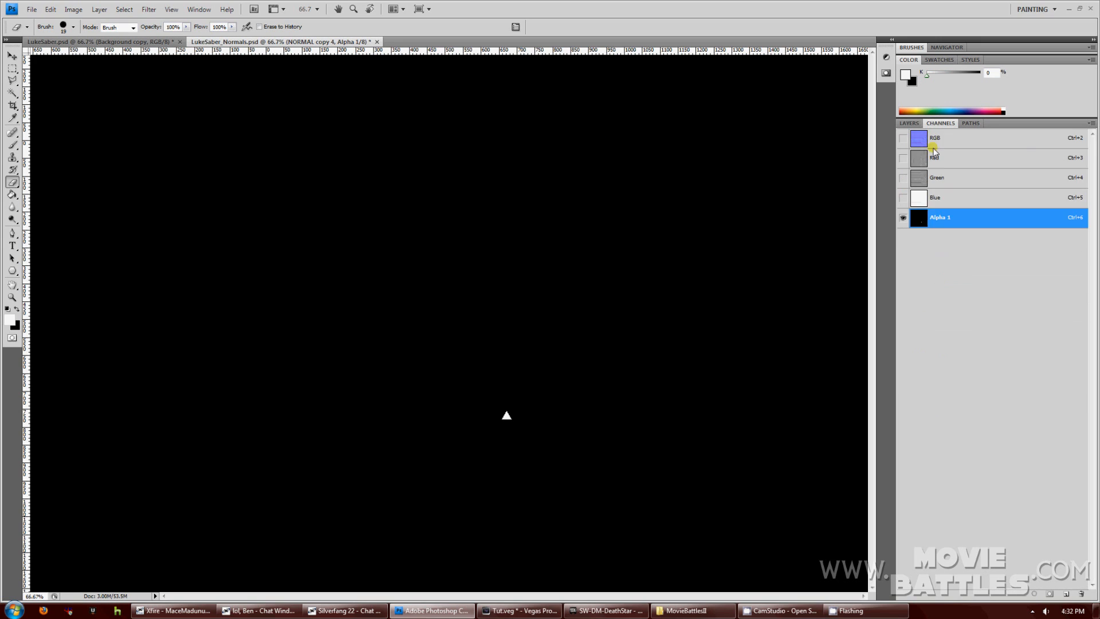
click(934, 150)
click(909, 123)
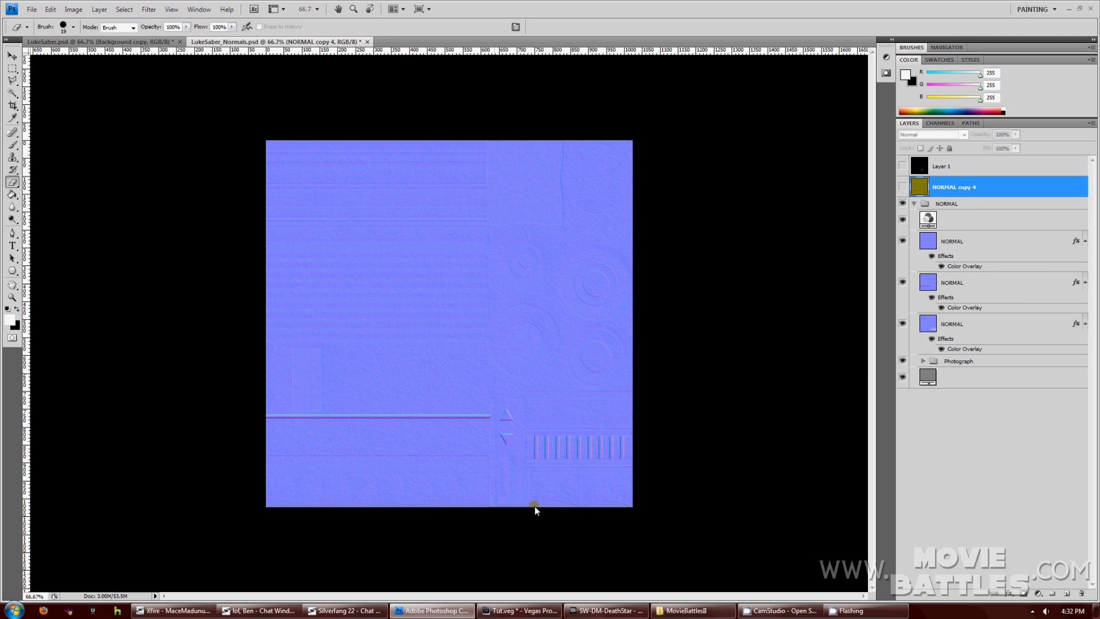
click(964, 205)
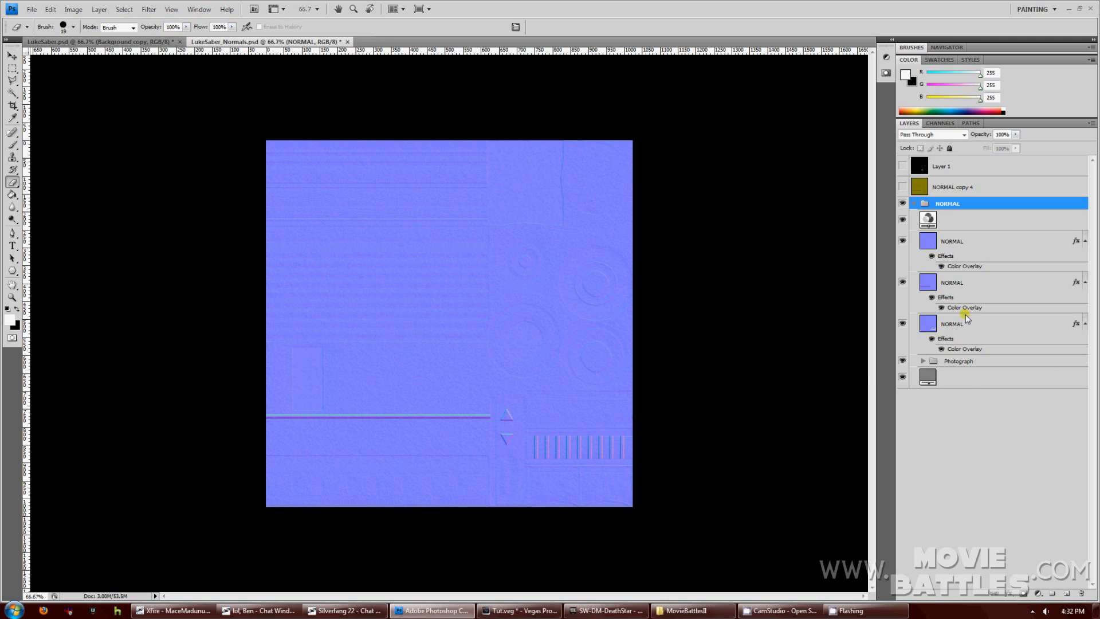
shift+click(958, 380)
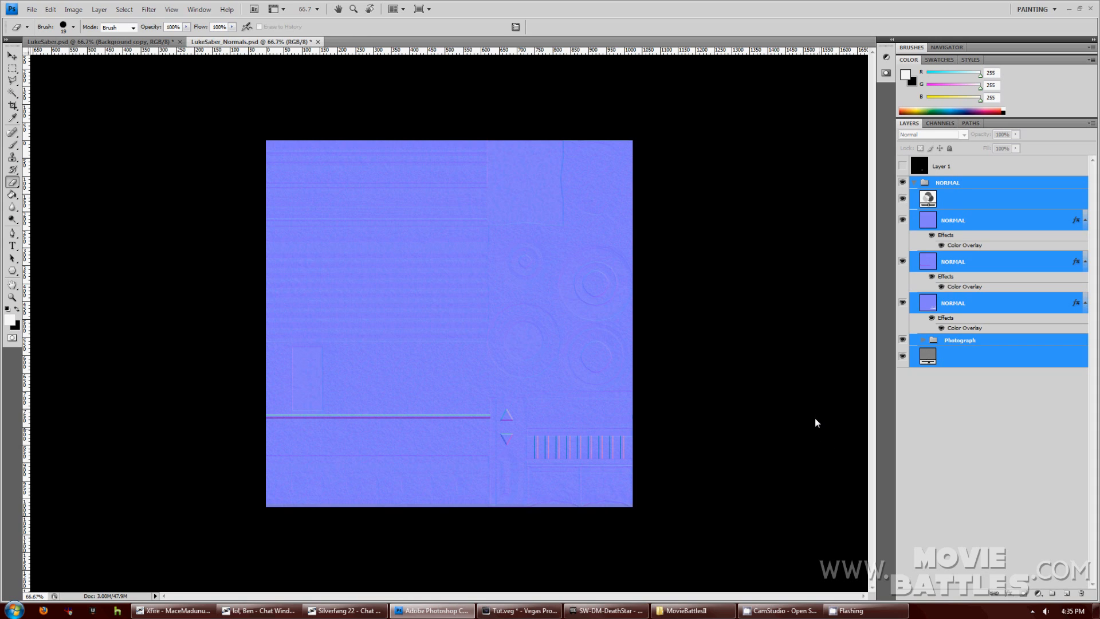
key(ctrl+e)
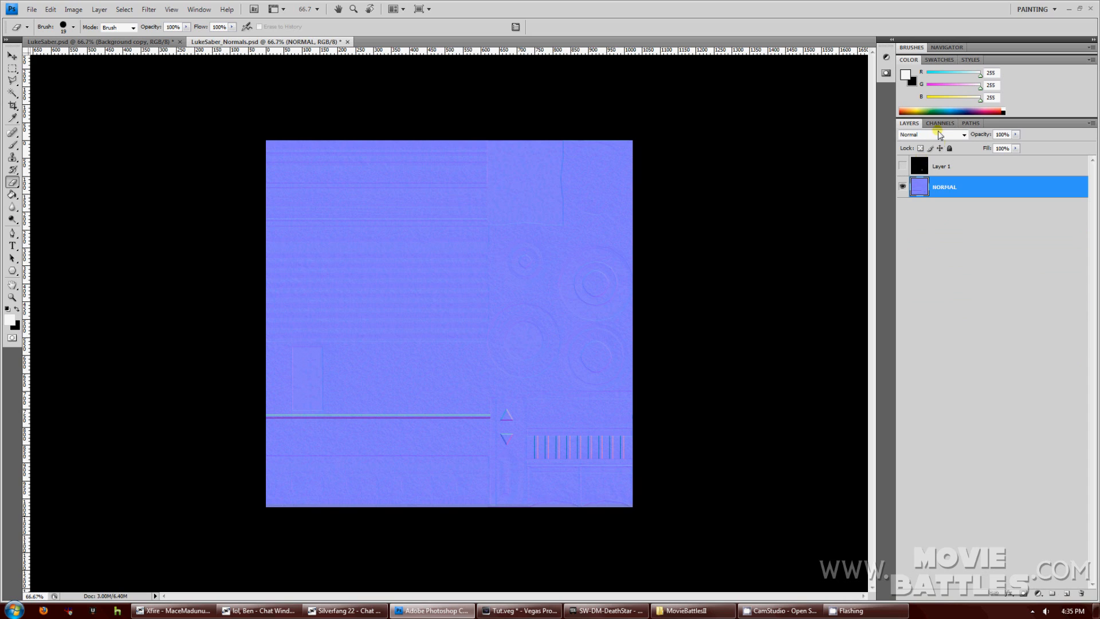
Select the whole canvas and fill the Blue channel with black.
click(124, 9)
click(137, 20)
click(941, 123)
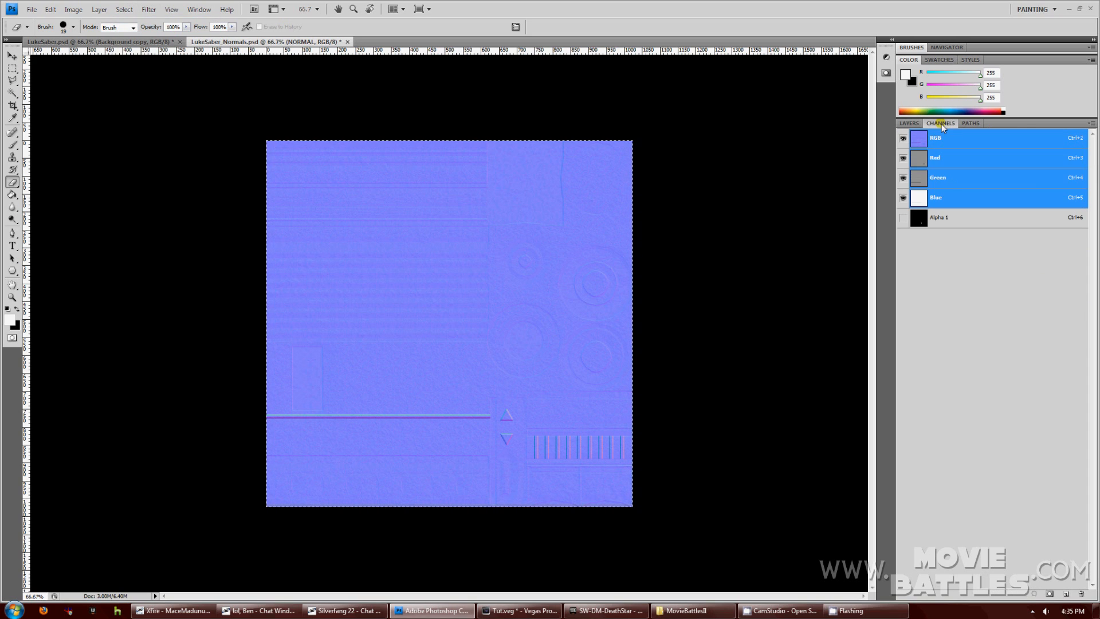
click(932, 201)
key(Delete)
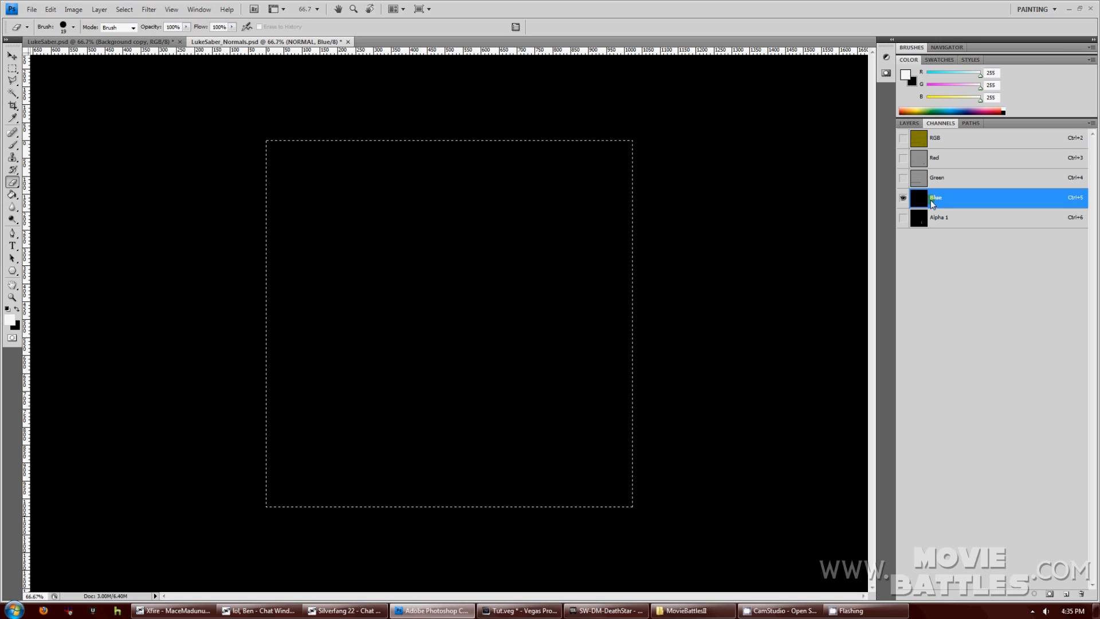
click(909, 123)
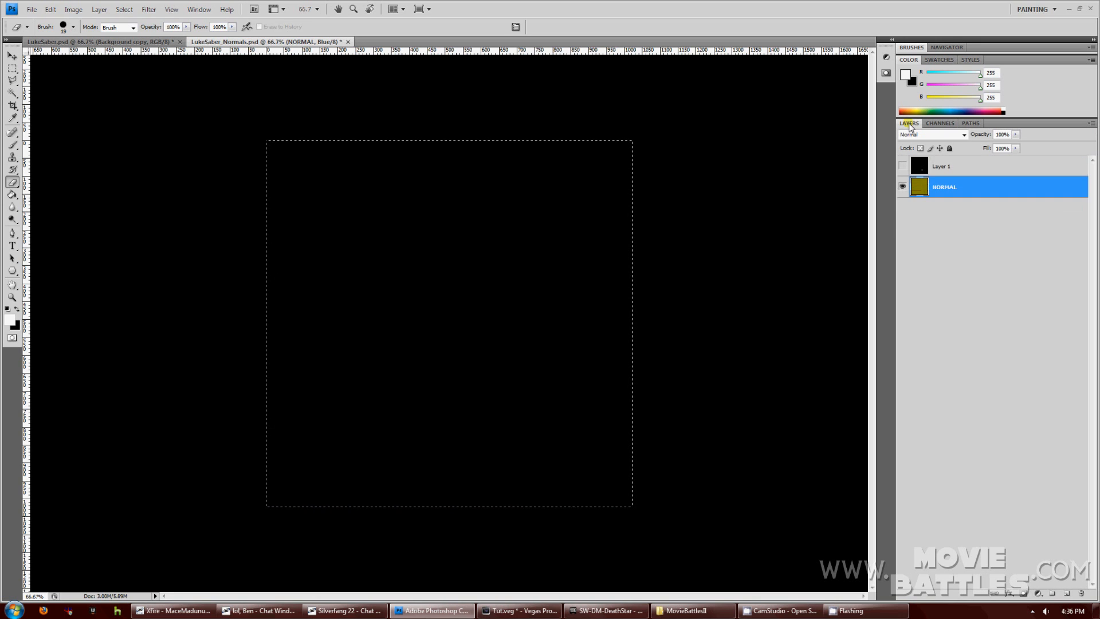
Make the NORMAL layer active again with the black Layer 1 hidden.
click(124, 9)
click(128, 28)
click(945, 172)
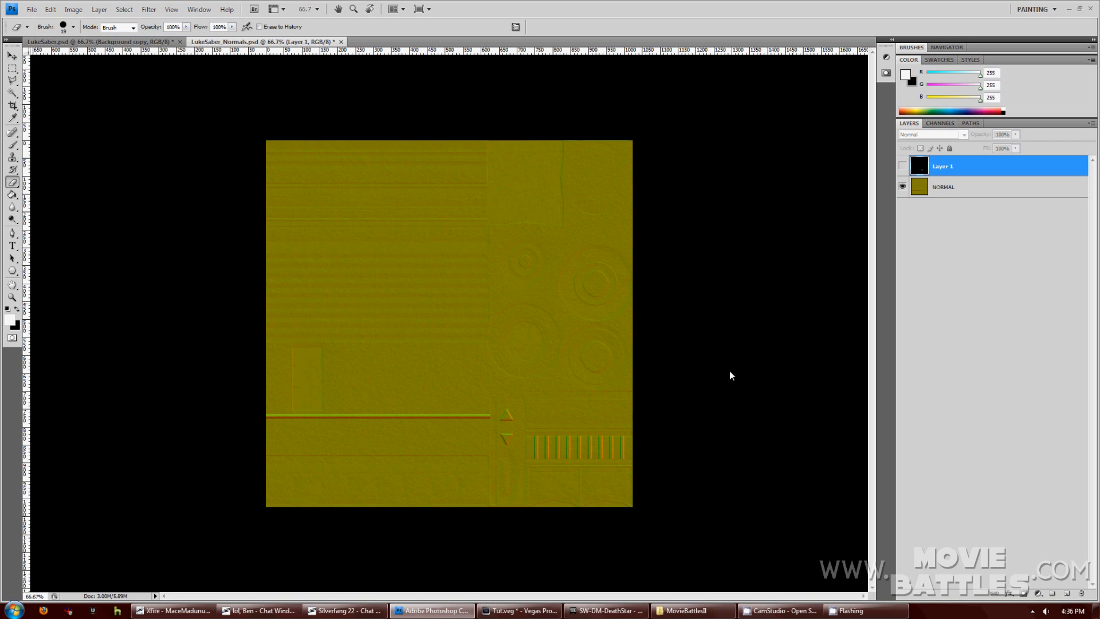
click(903, 166)
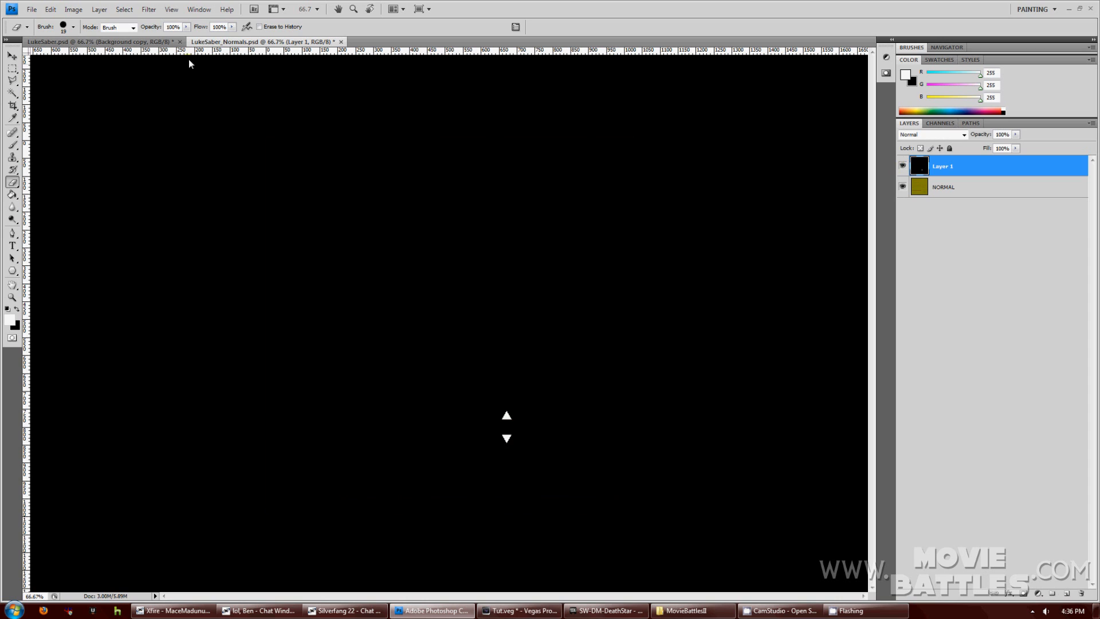
click(99, 9)
click(127, 22)
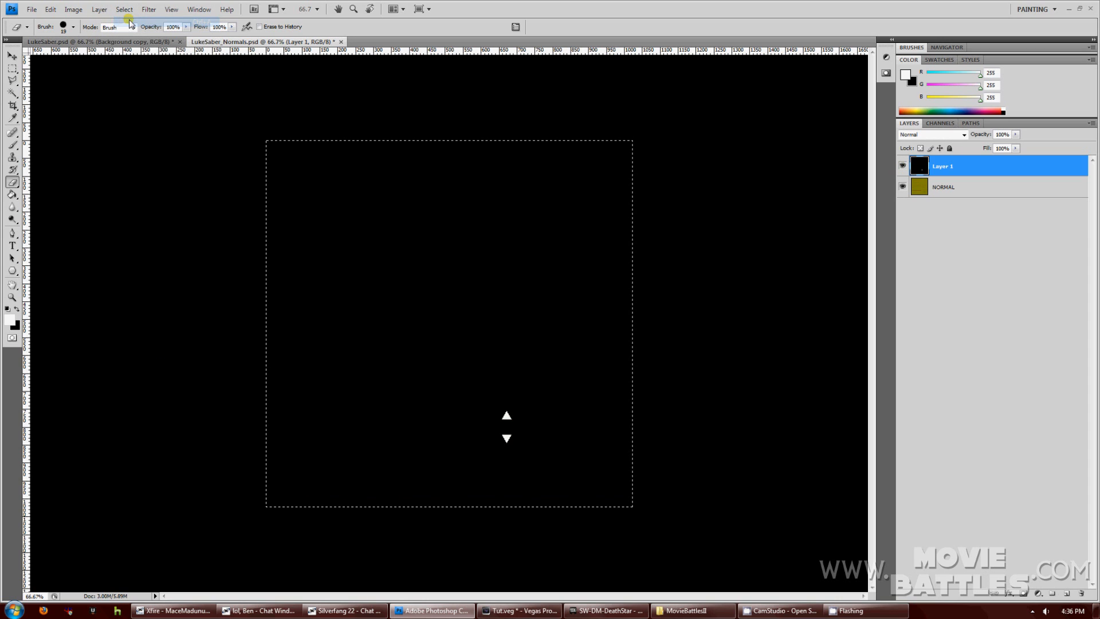
click(940, 123)
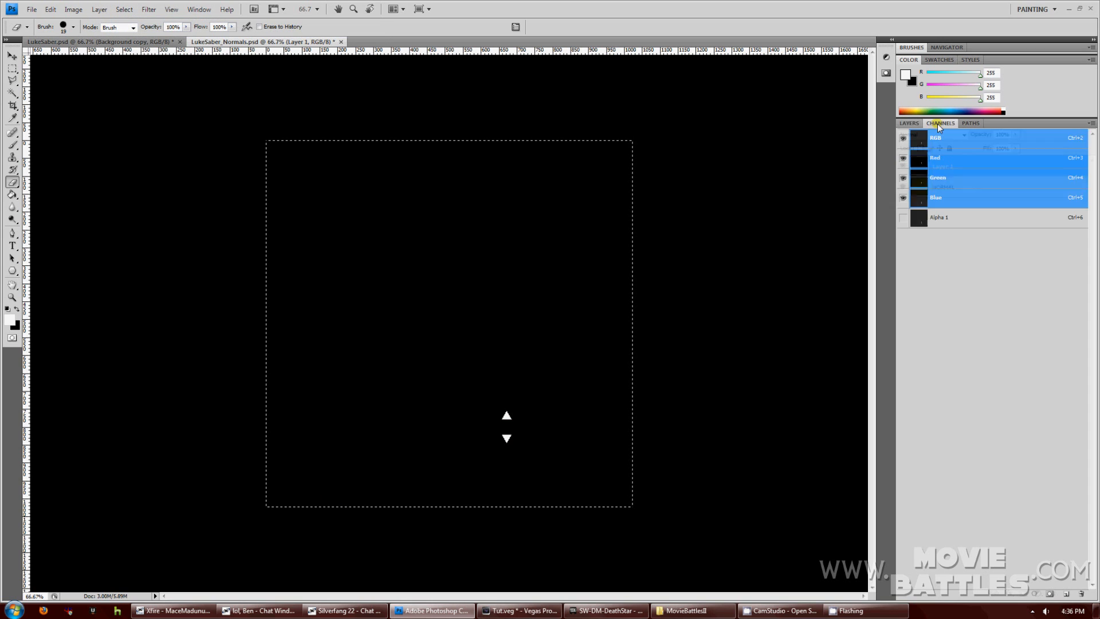
click(909, 123)
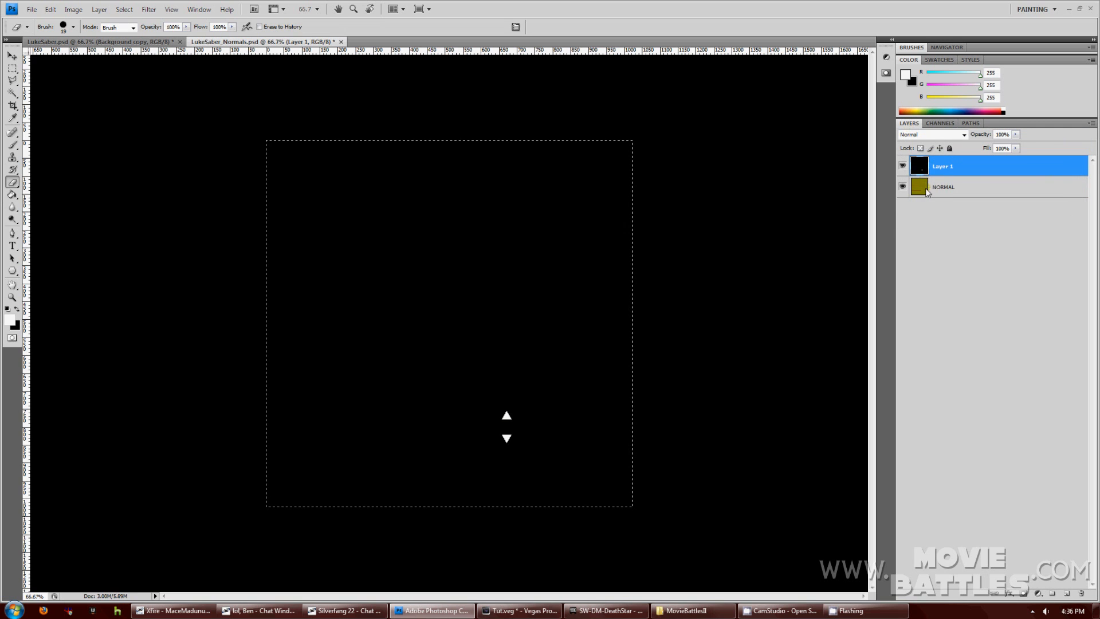
click(928, 187)
click(904, 166)
Black out the lower triangle in the Alpha 1 channel, then reselect the NORMAL layer.
click(940, 123)
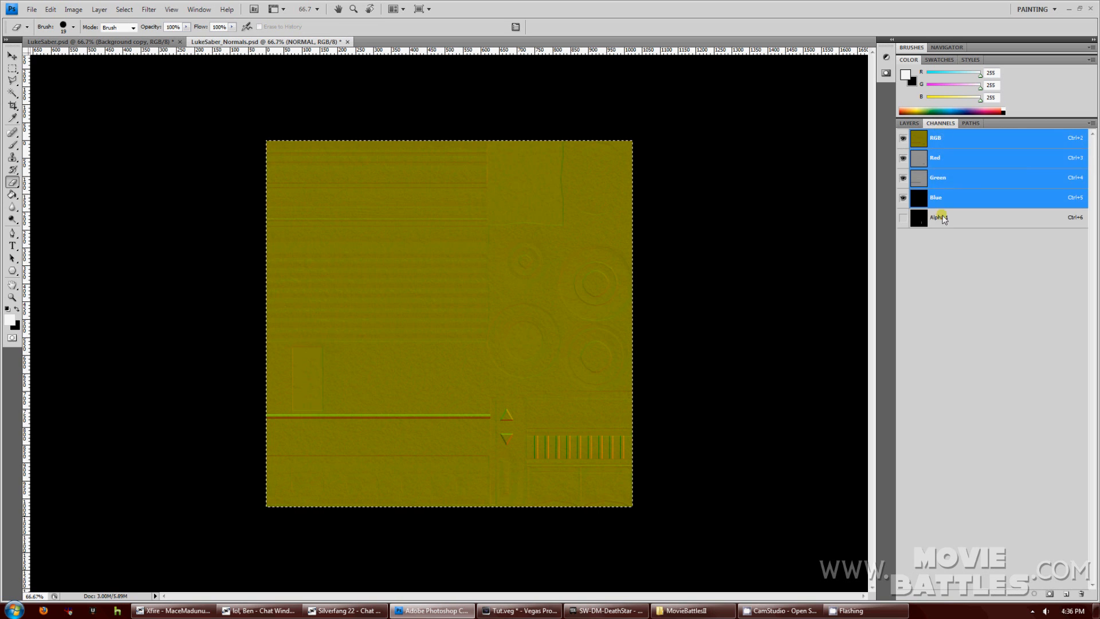
click(940, 220)
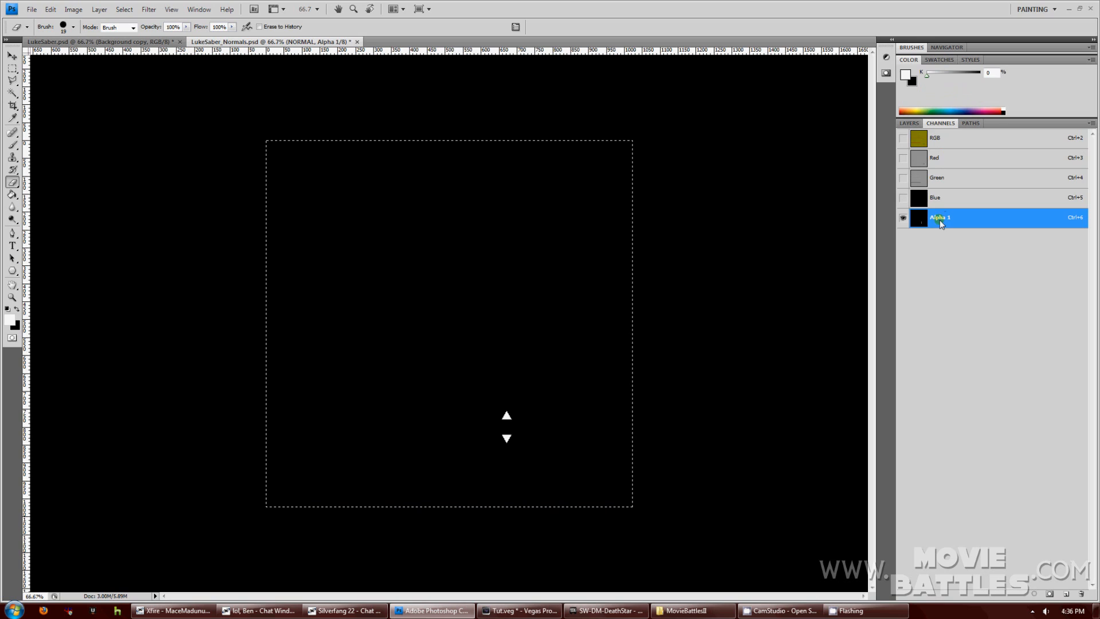
click(941, 201)
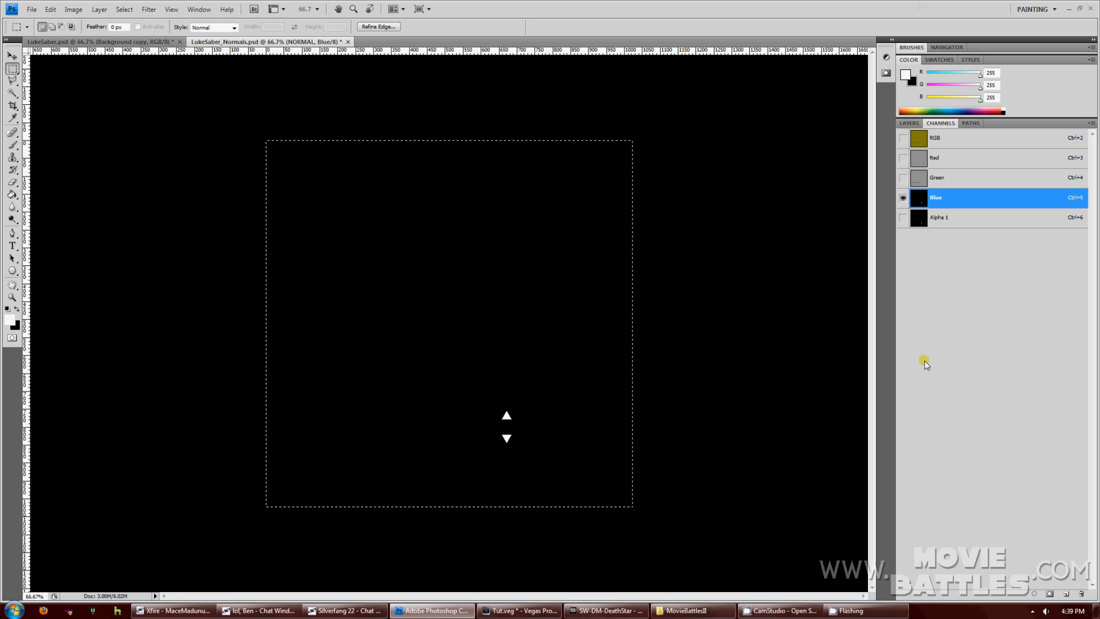
click(163, 151)
drag(538, 426, 449, 391)
click(940, 218)
mouse_move(452, 455)
mouse_down()
mouse_move(503, 466)
mouse_move(554, 422)
mouse_up()
key(Delete)
key(ctrl+d)
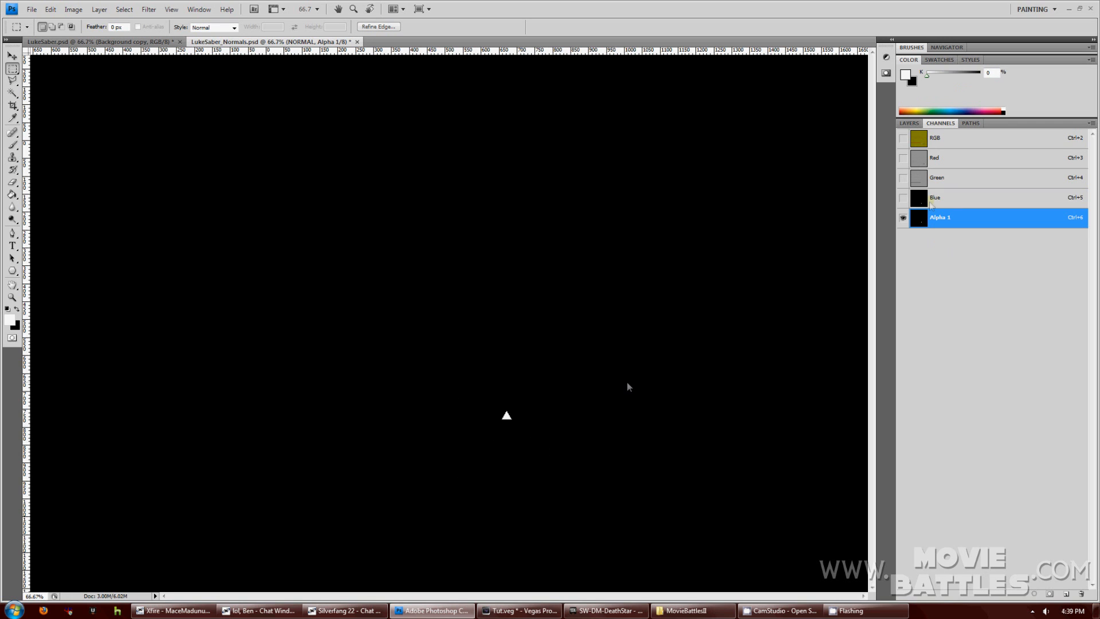
click(911, 124)
click(928, 187)
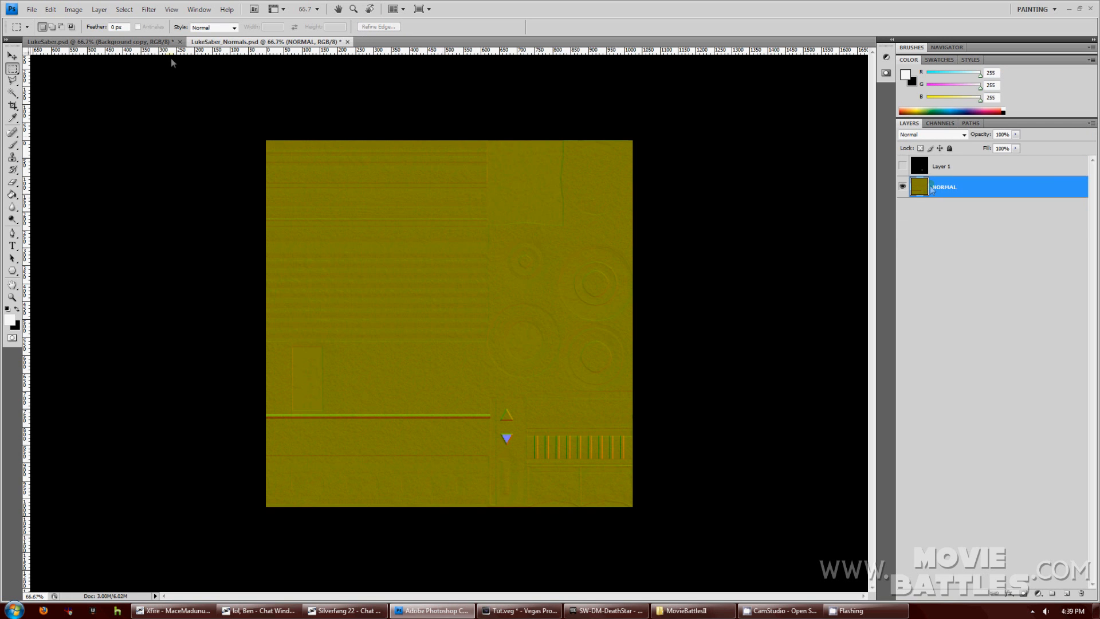
Save the normal map as a 32 bits/pixel Targa, replacing LukeSaber_Normals.tga.
click(31, 10)
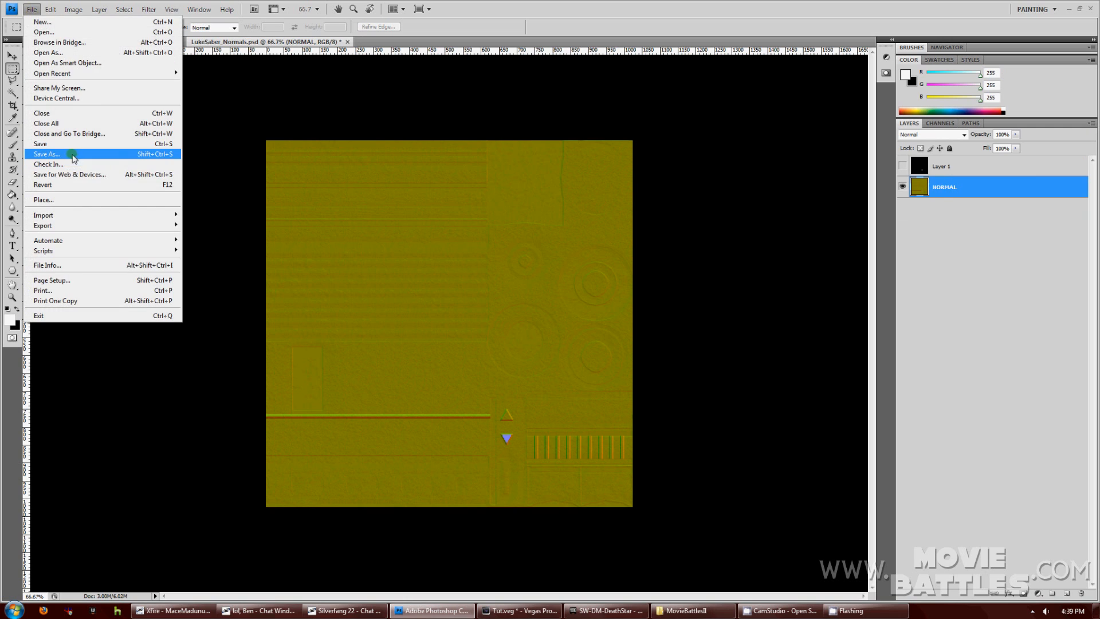
click(77, 153)
click(704, 382)
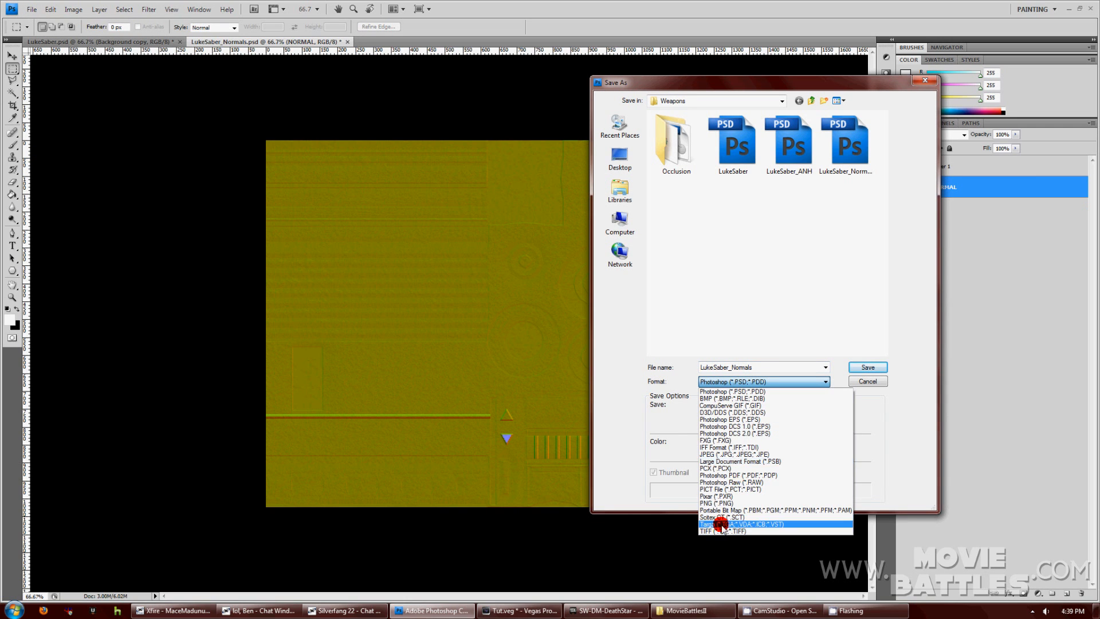
click(712, 516)
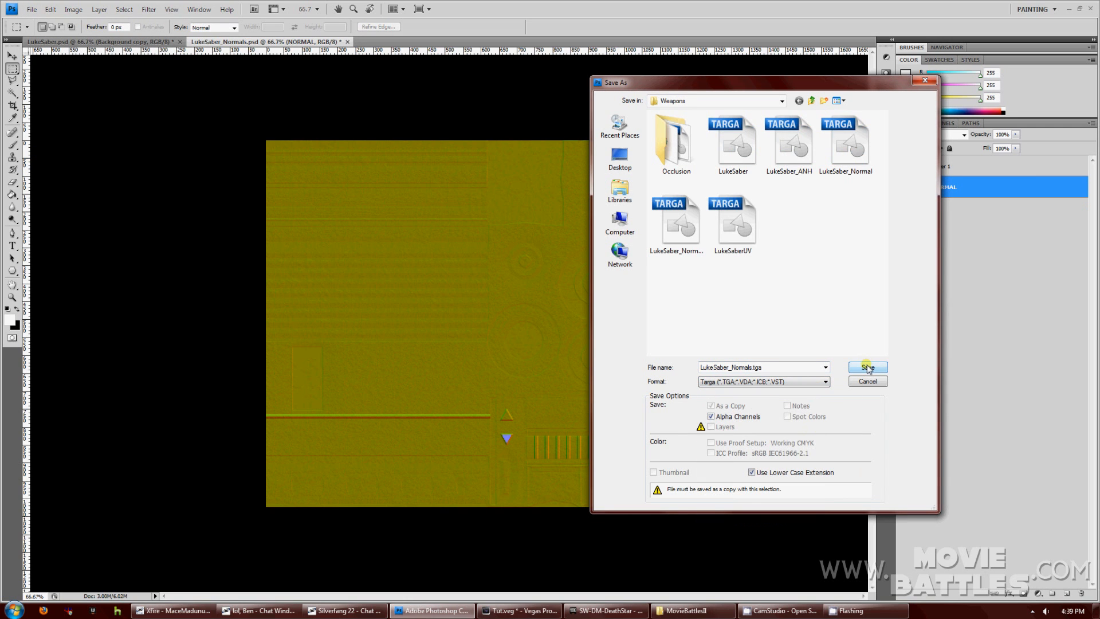
click(866, 366)
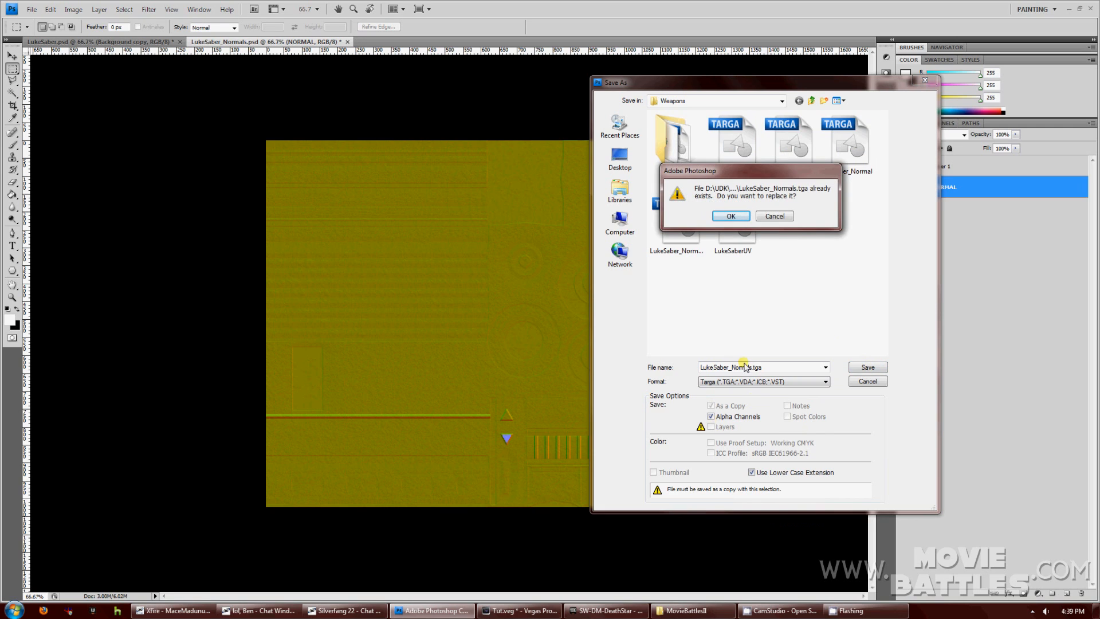
click(723, 216)
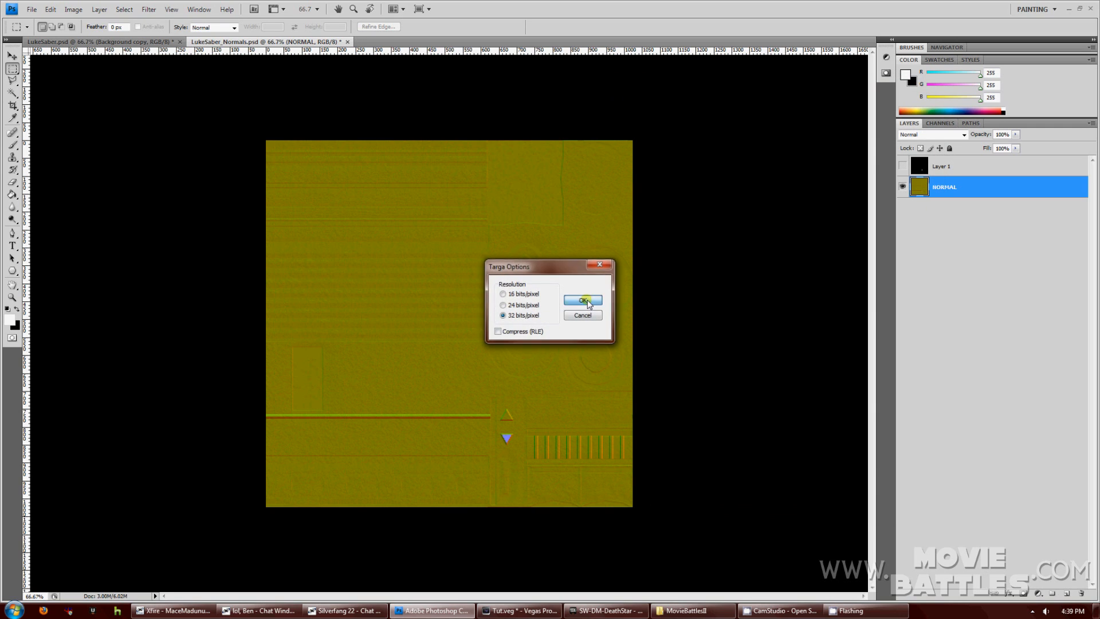
click(583, 300)
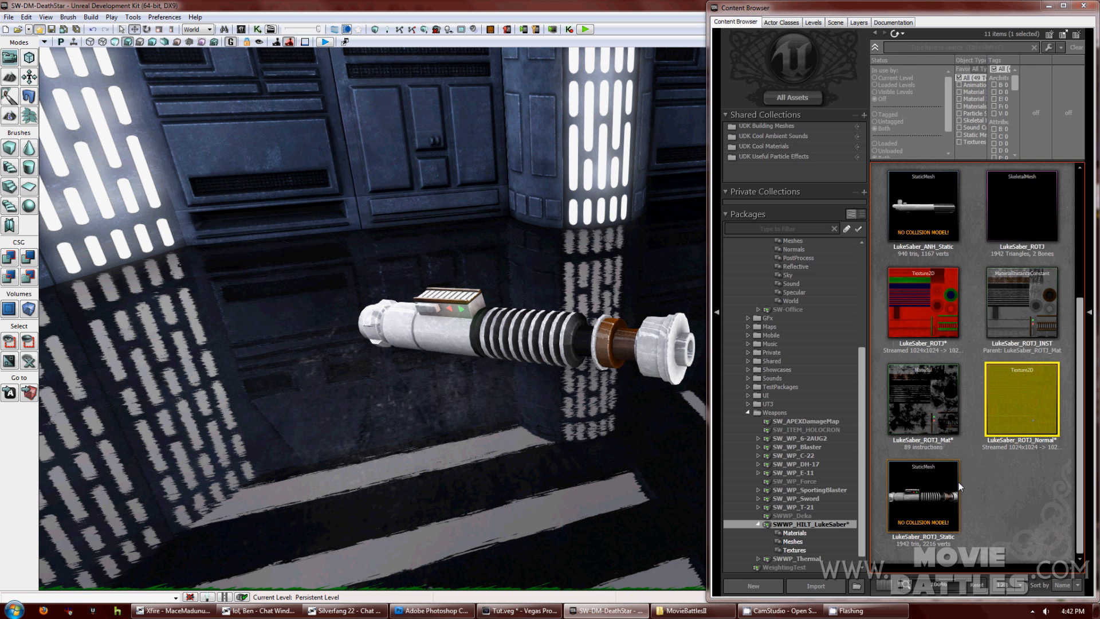
mouse_move(961, 509)
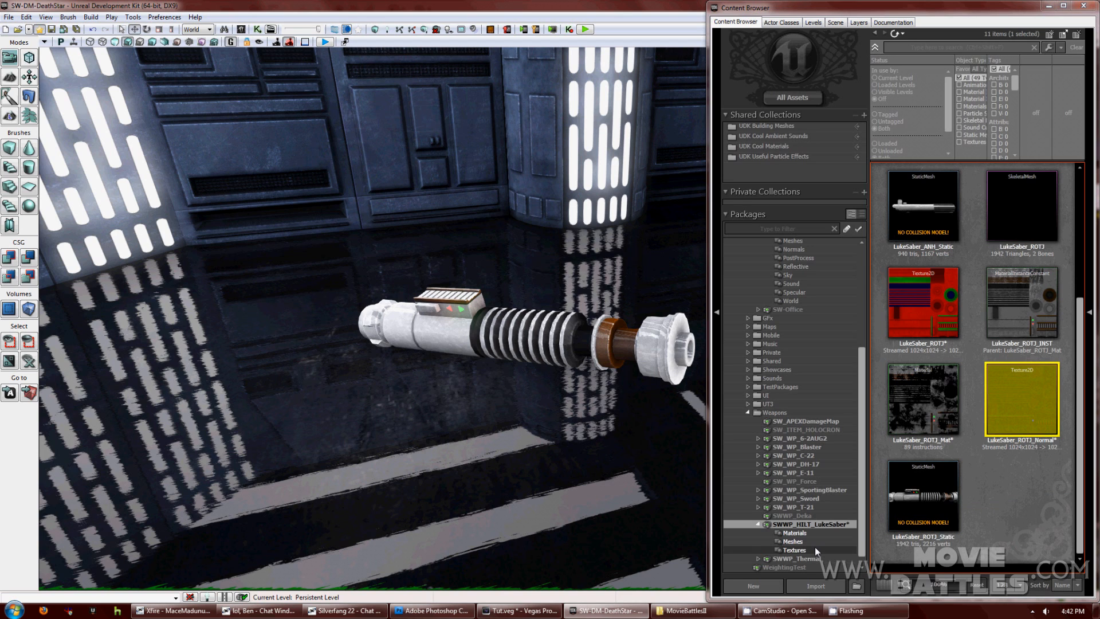
right_click(922, 310)
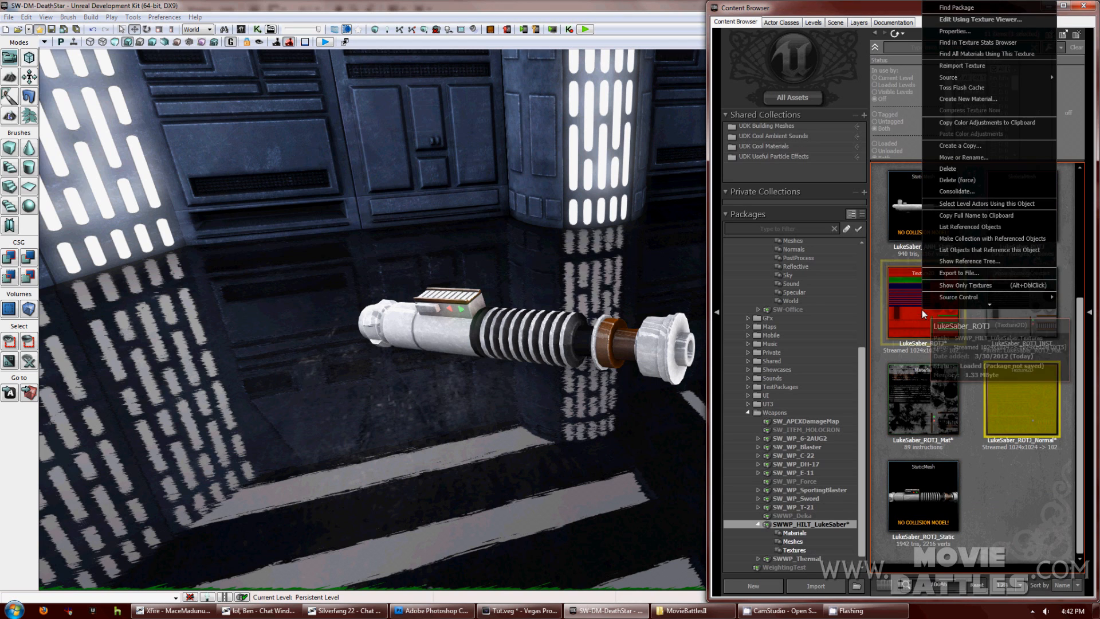
click(977, 21)
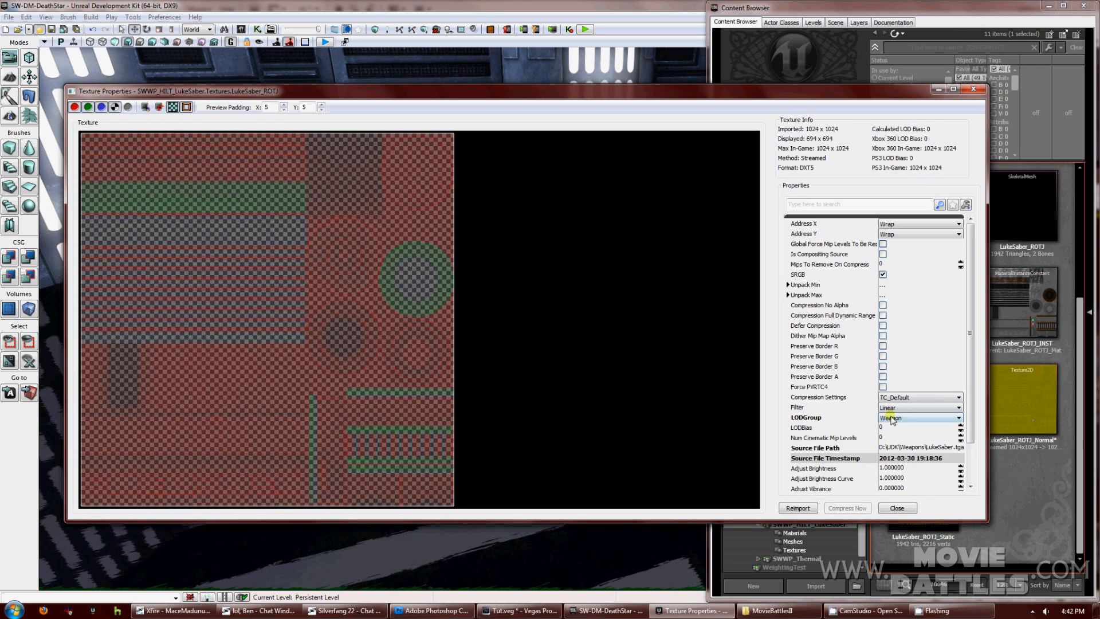
click(891, 417)
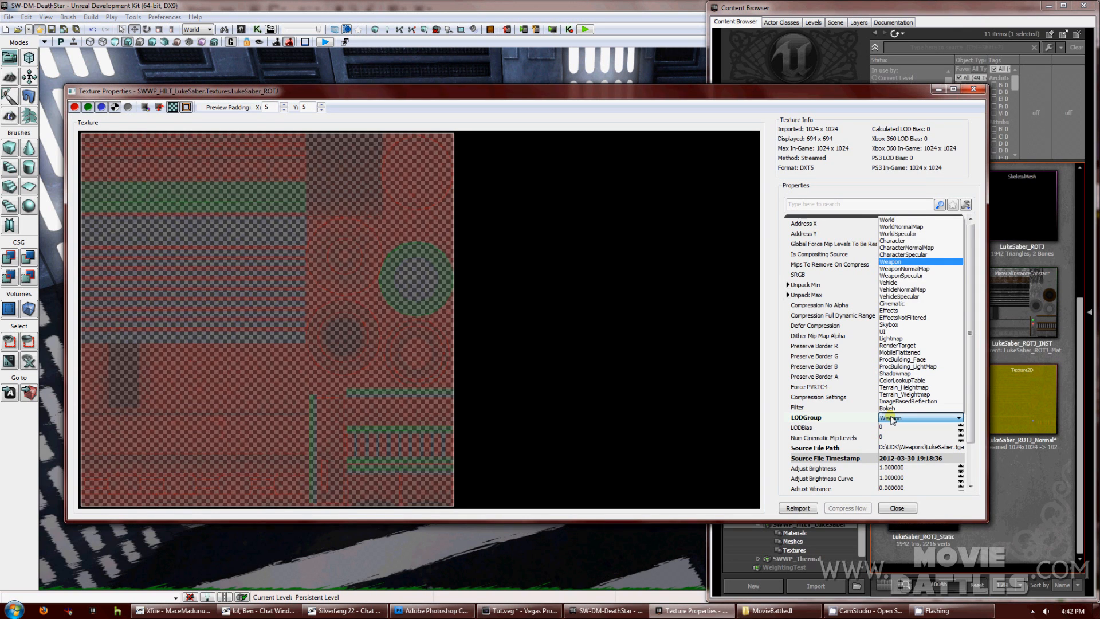
click(890, 419)
click(897, 508)
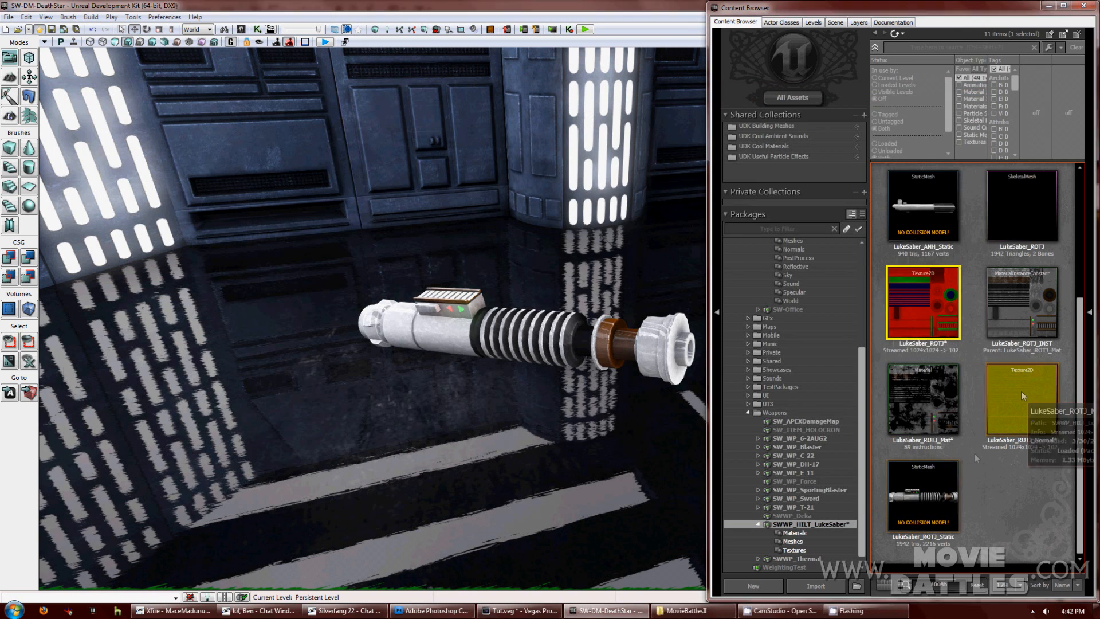
right_click(1021, 390)
click(944, 72)
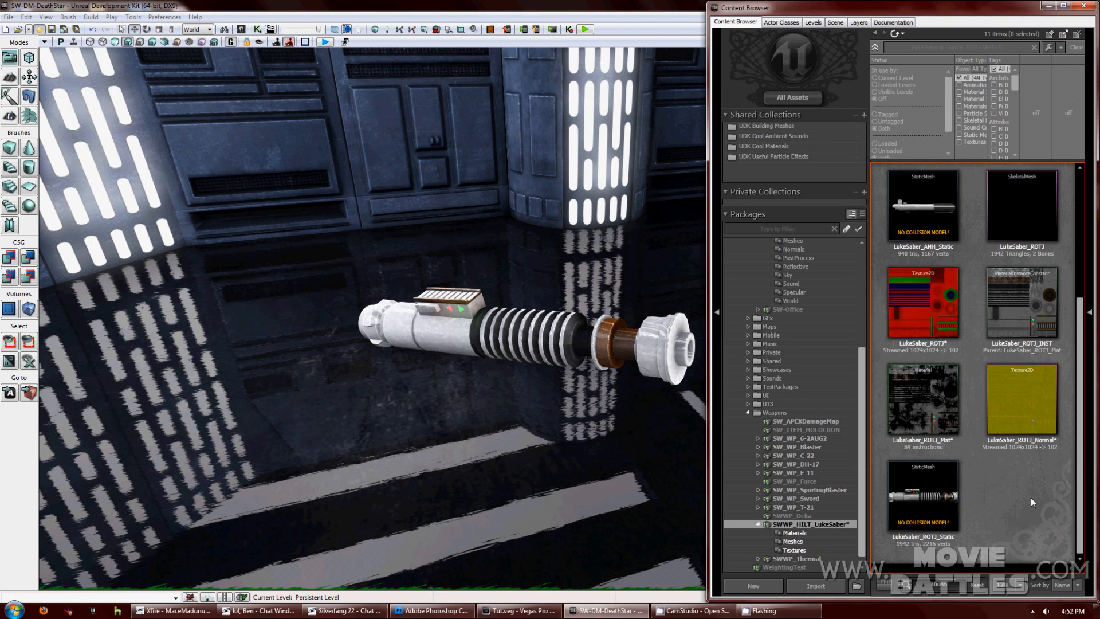
Create a new Material named LukeSaber_ROTJ_Mat2 in SWWP_HILT_LukeSaber's Materials group.
right_click(1028, 496)
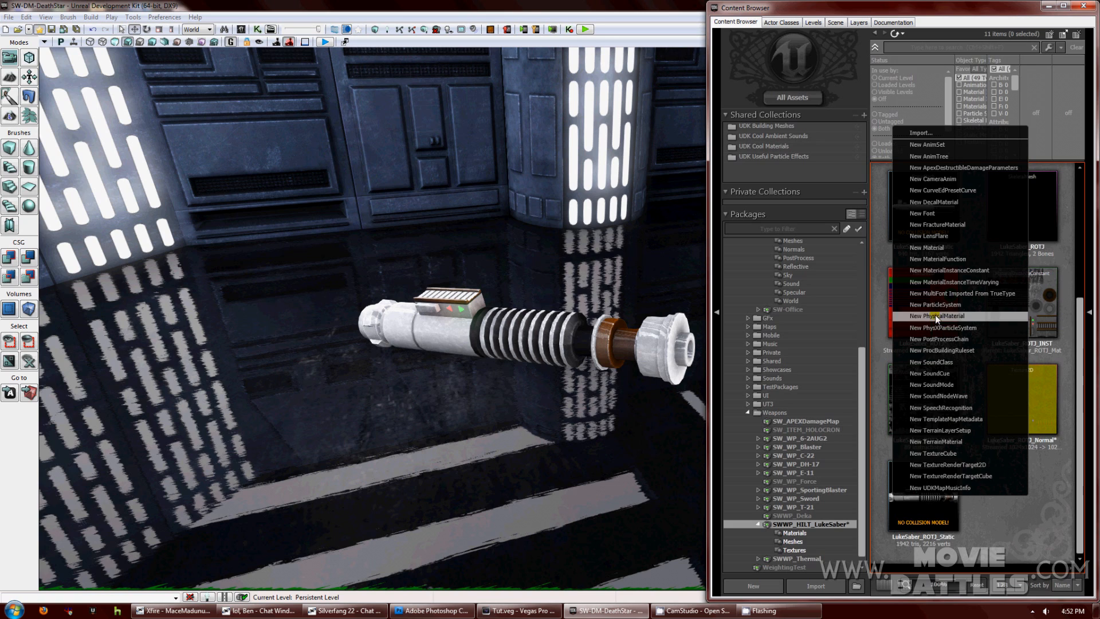
click(934, 249)
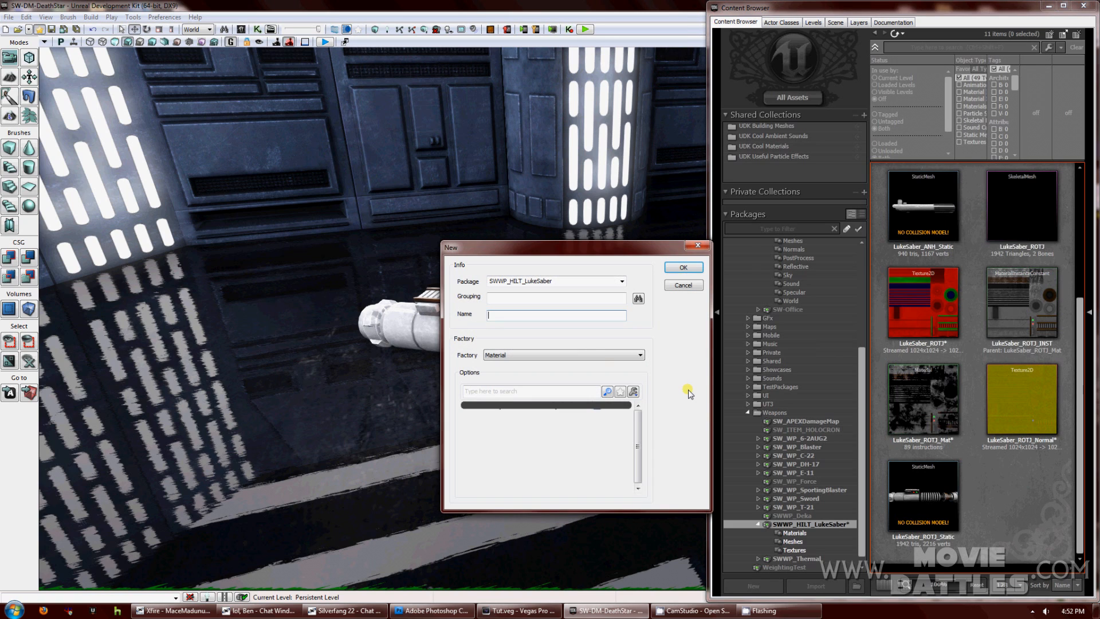
text(Luke_)
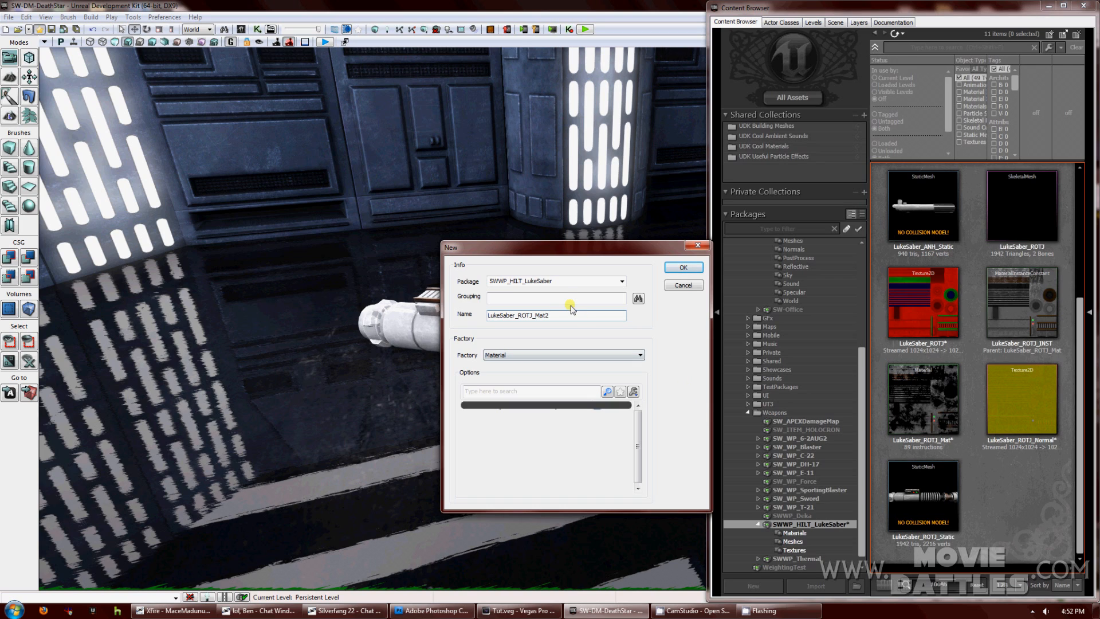
click(638, 298)
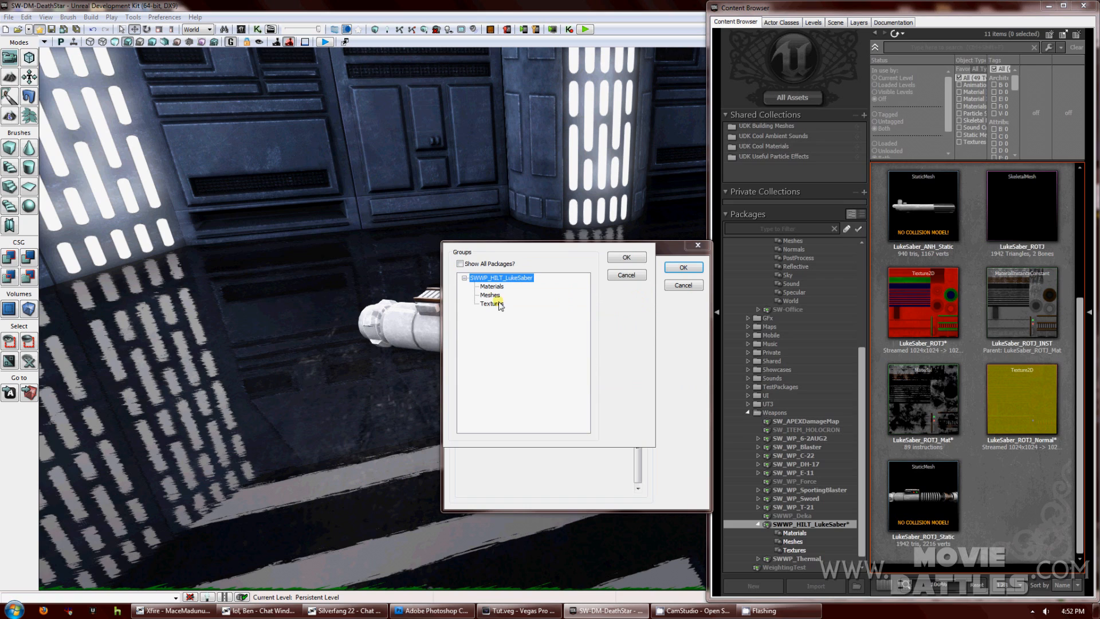
click(492, 287)
click(617, 261)
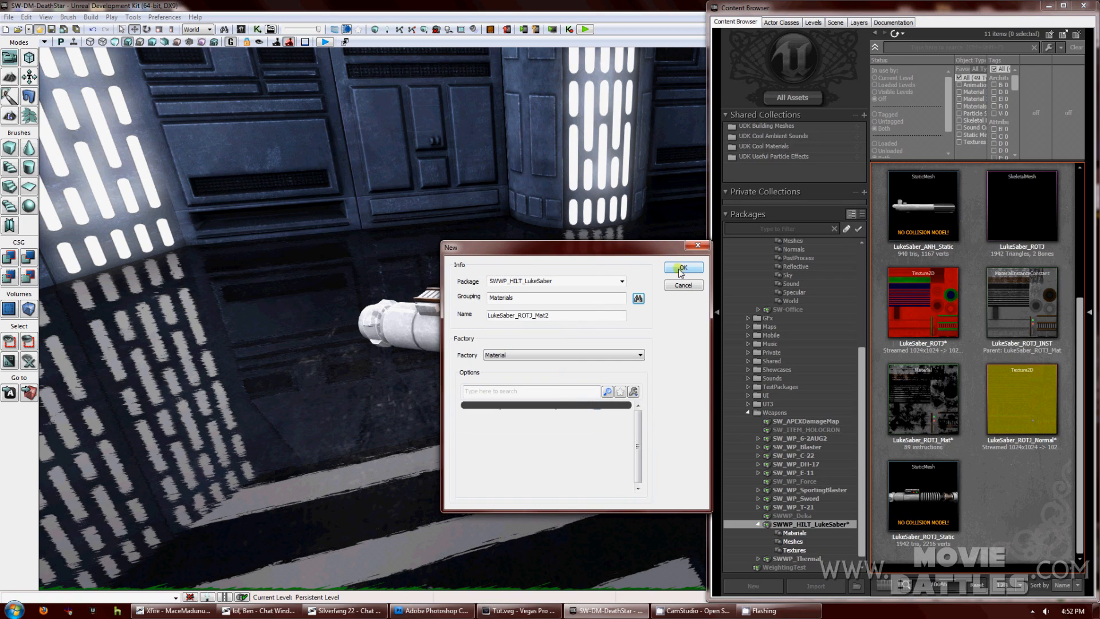
click(680, 269)
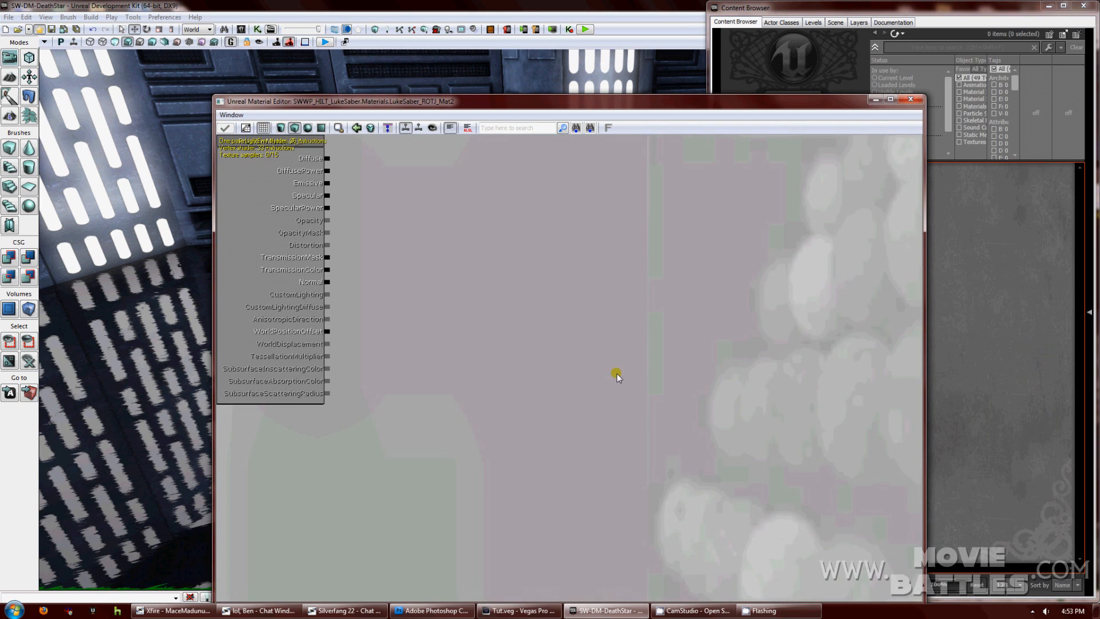
Drag the LukeSaber_ROTJ and LukeSaber_ROTJ_Normal textures into the material graph.
right_drag(609, 367, 596, 342)
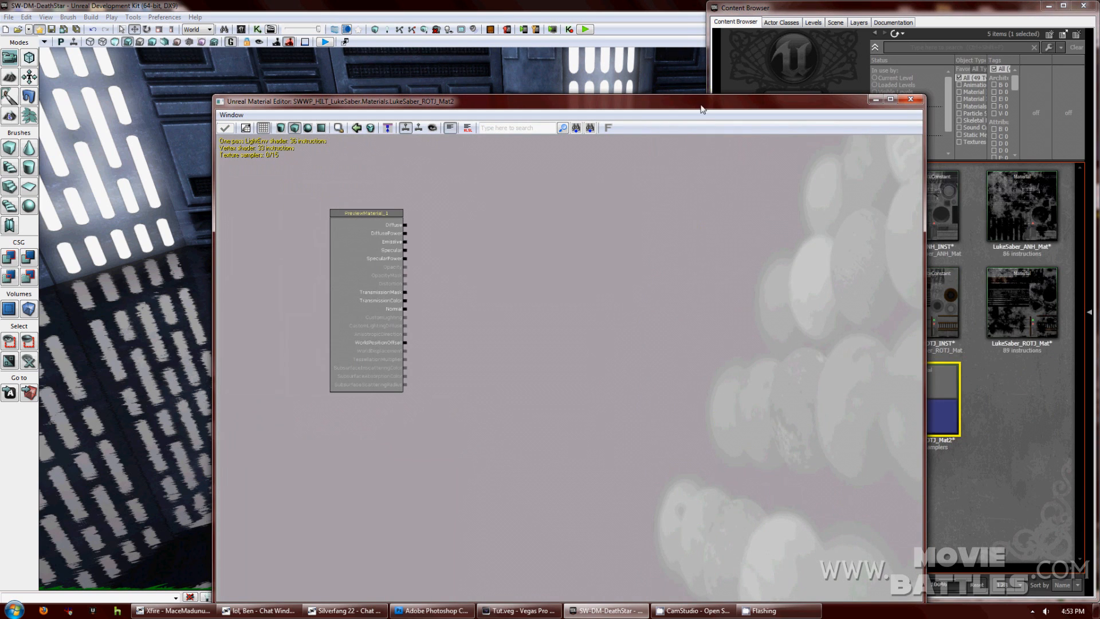
drag(700, 105, 561, 62)
click(1031, 390)
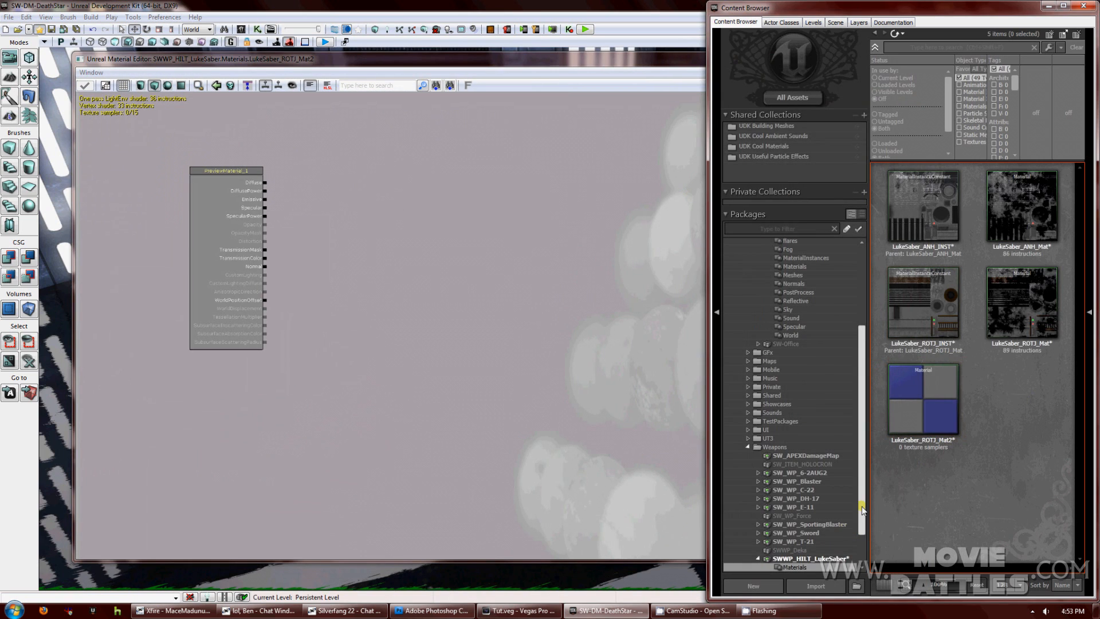
scroll(863, 509, down, 3)
click(813, 541)
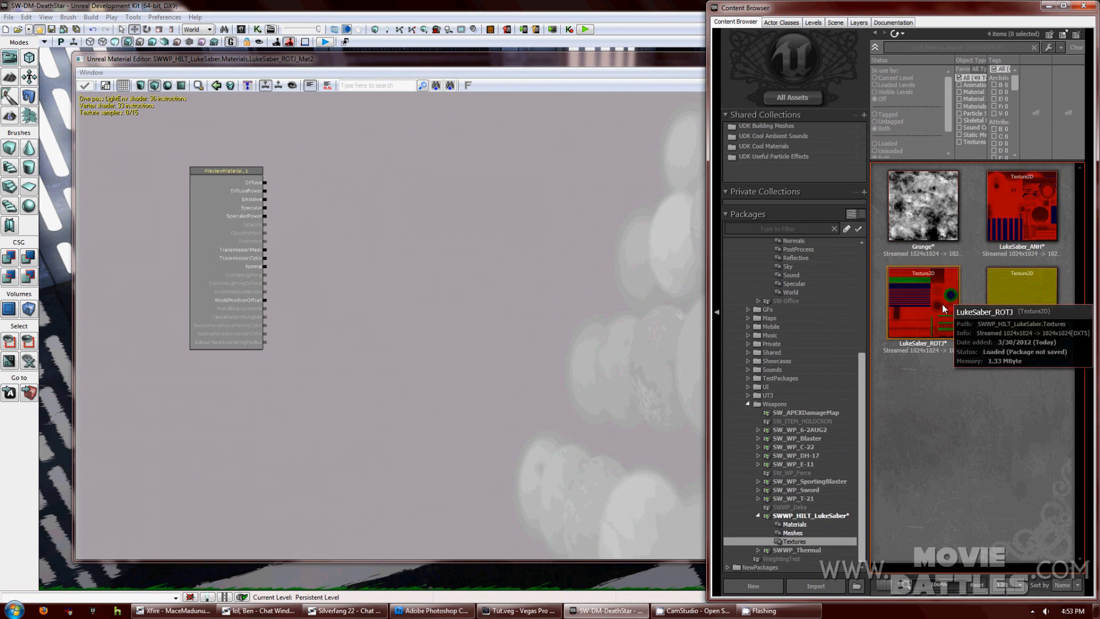
drag(941, 315, 538, 198)
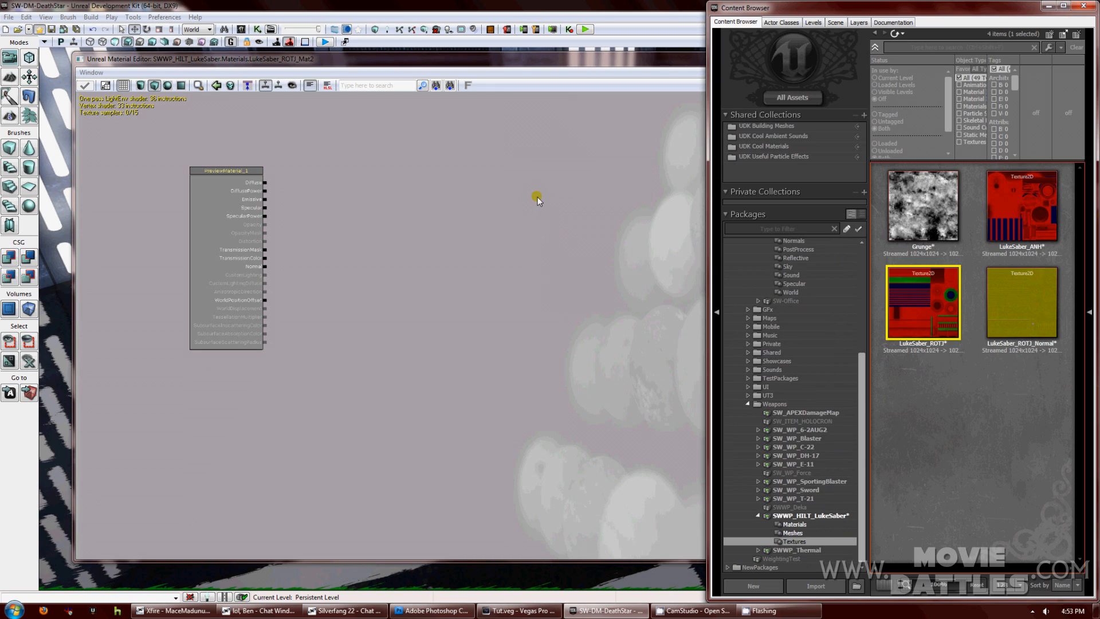
drag(1028, 299, 590, 362)
Arrange the red texture node above the normal texture node.
click(548, 294)
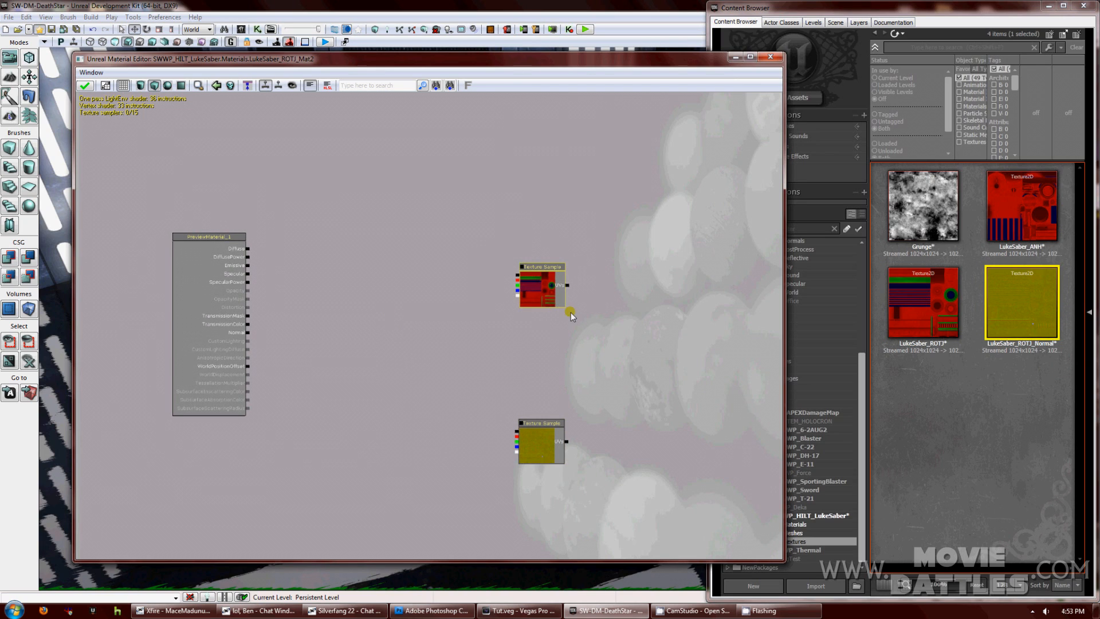
click(486, 260)
click(540, 272)
drag(540, 272, 675, 228)
drag(541, 424, 680, 374)
click(566, 397)
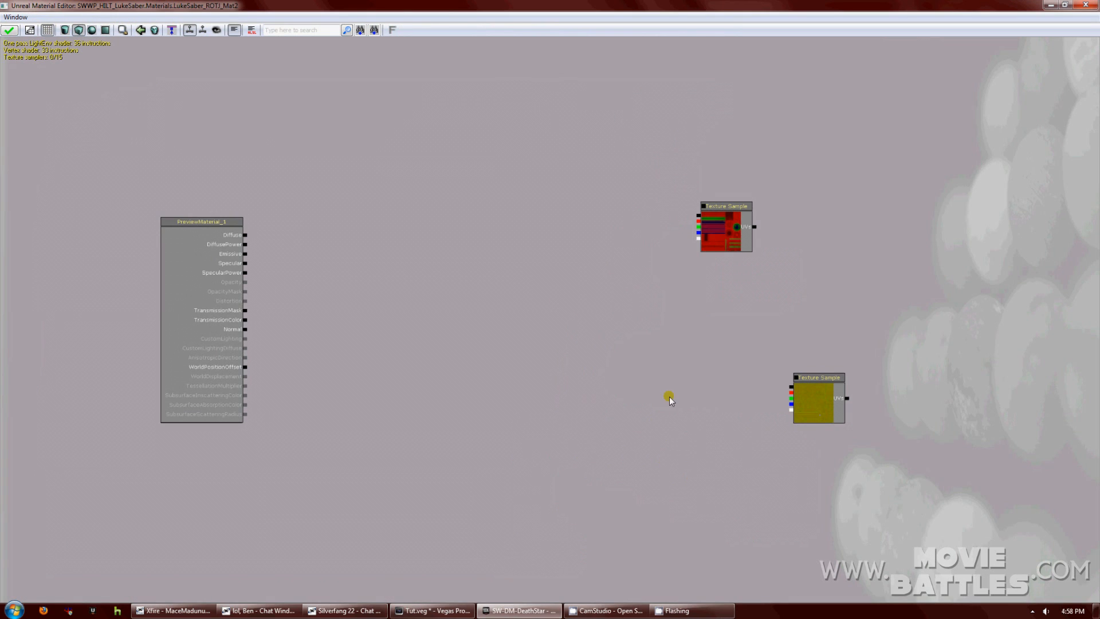
Insert a DeriveNormalZ node between the normal texture and the material's Normal input.
right_click(655, 385)
mouse_move(690, 314)
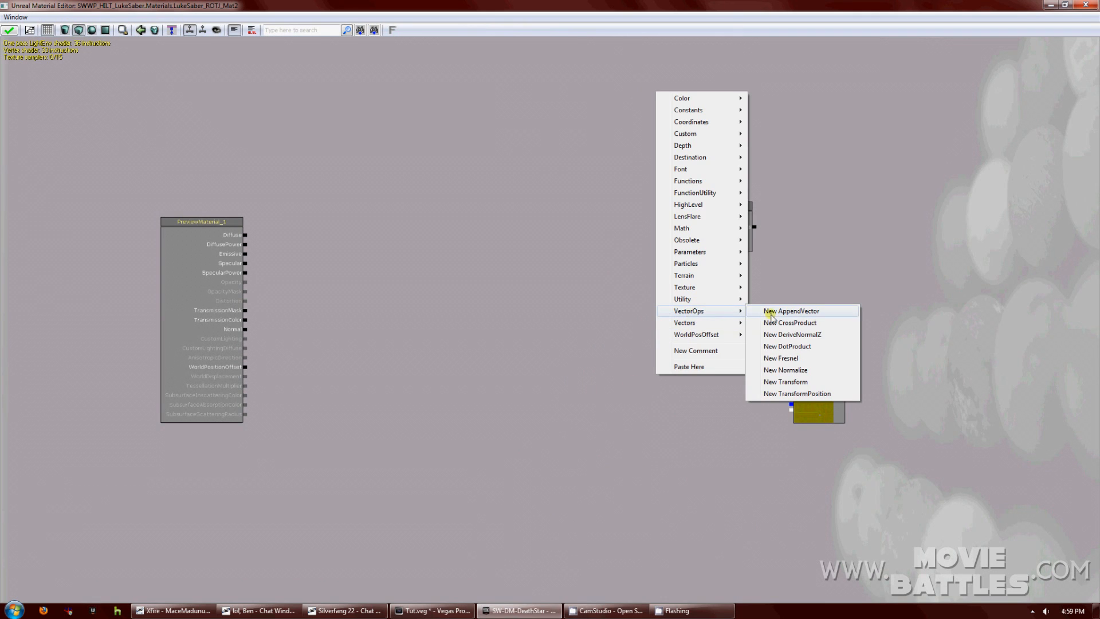
click(771, 336)
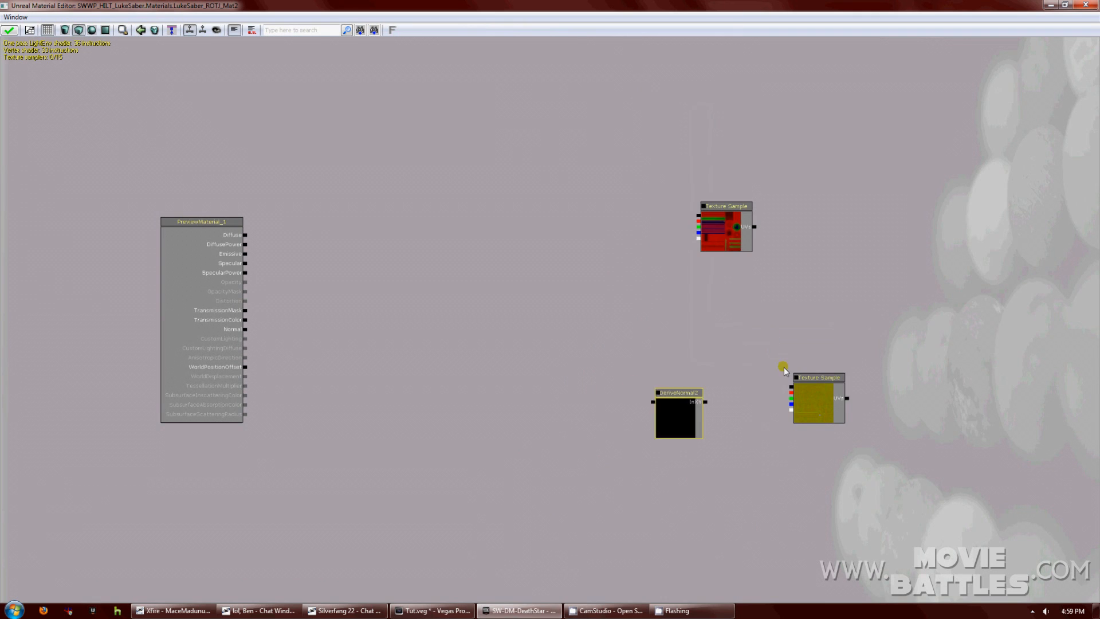
click(791, 390)
drag(791, 390, 706, 404)
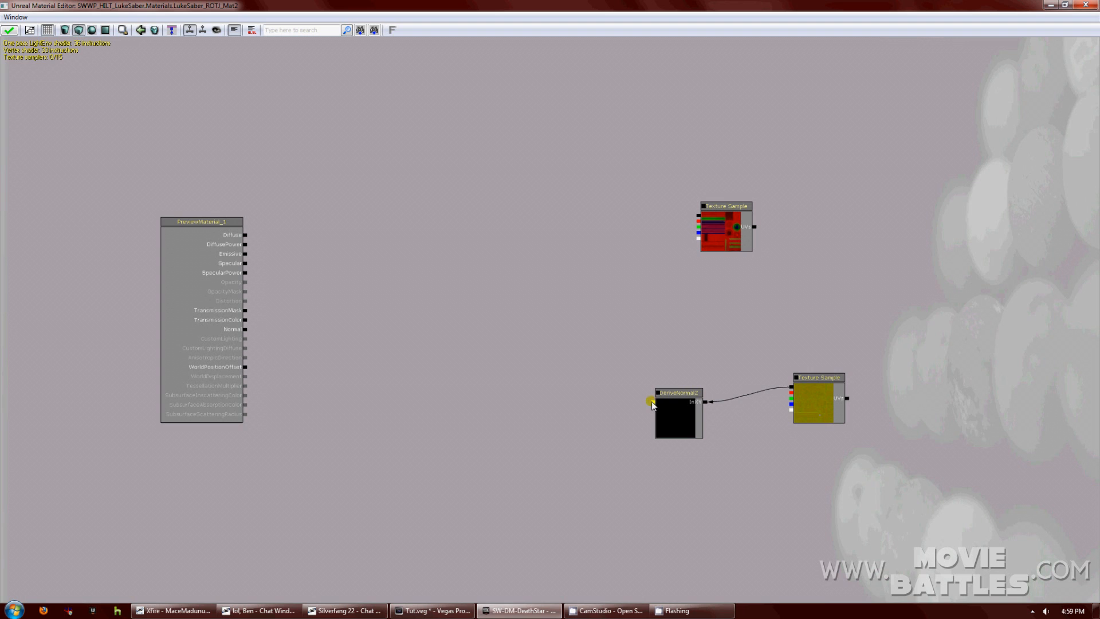
drag(562, 365, 245, 329)
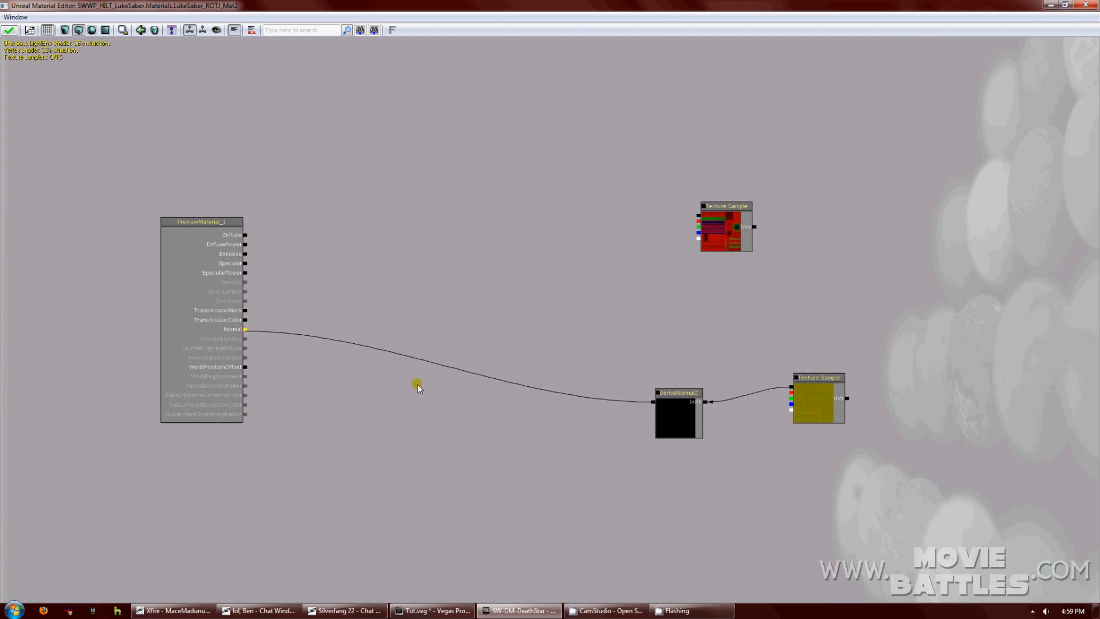
drag(768, 471, 678, 426)
Reposition the normal nodes and add two Multiply nodes below the normal texture.
ctrl+drag(603, 352, 601, 314)
ctrl+drag(731, 337, 729, 307)
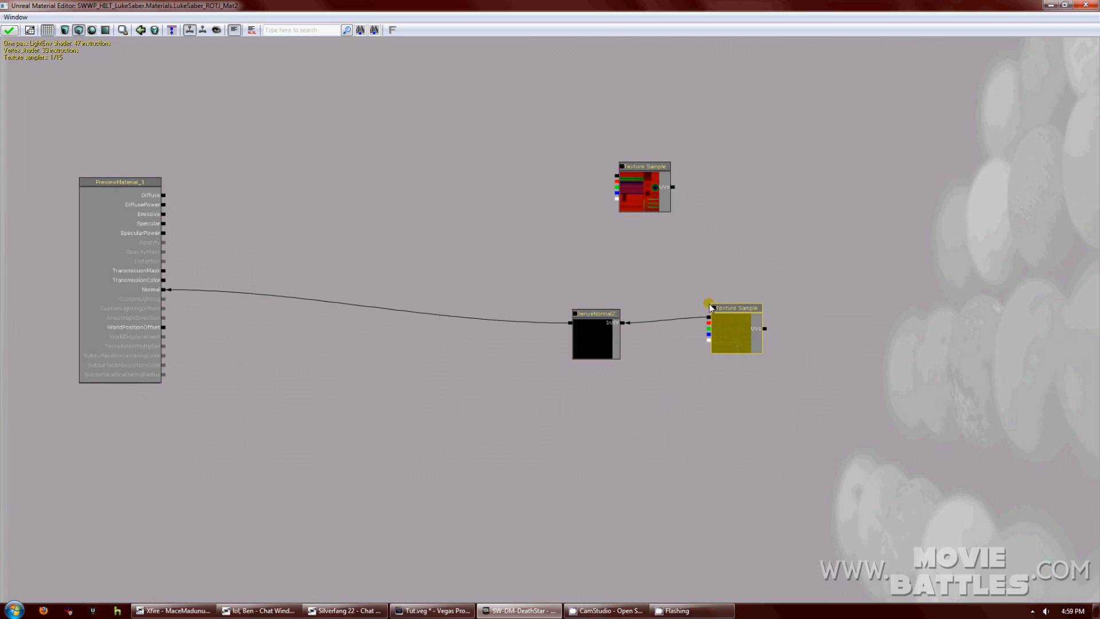
ctrl+drag(738, 312, 857, 316)
click(781, 376)
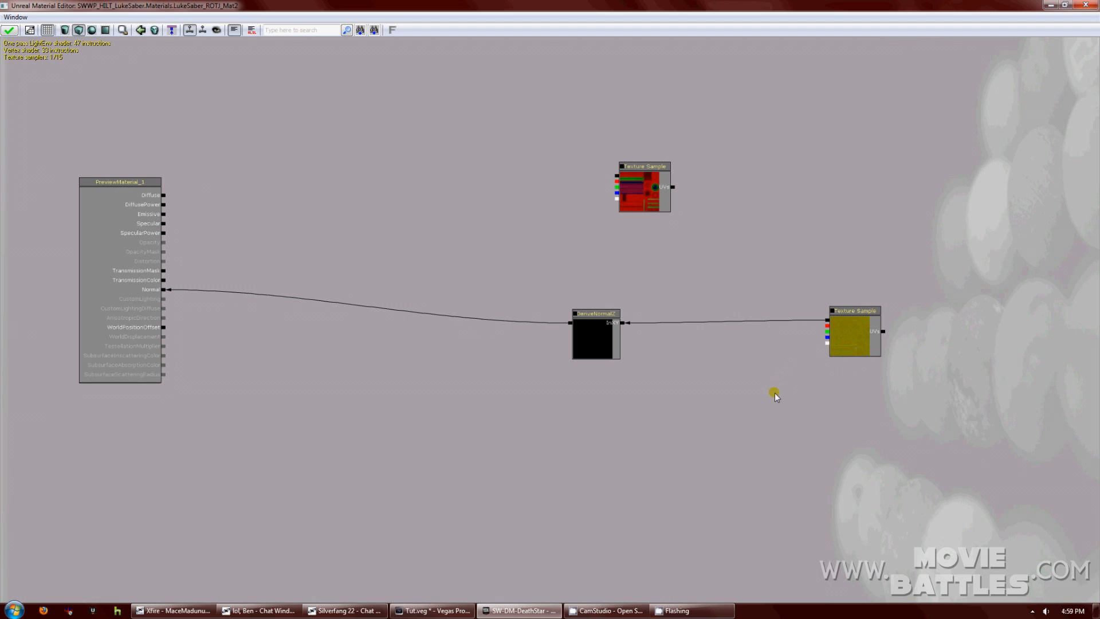
click(758, 394)
click(758, 466)
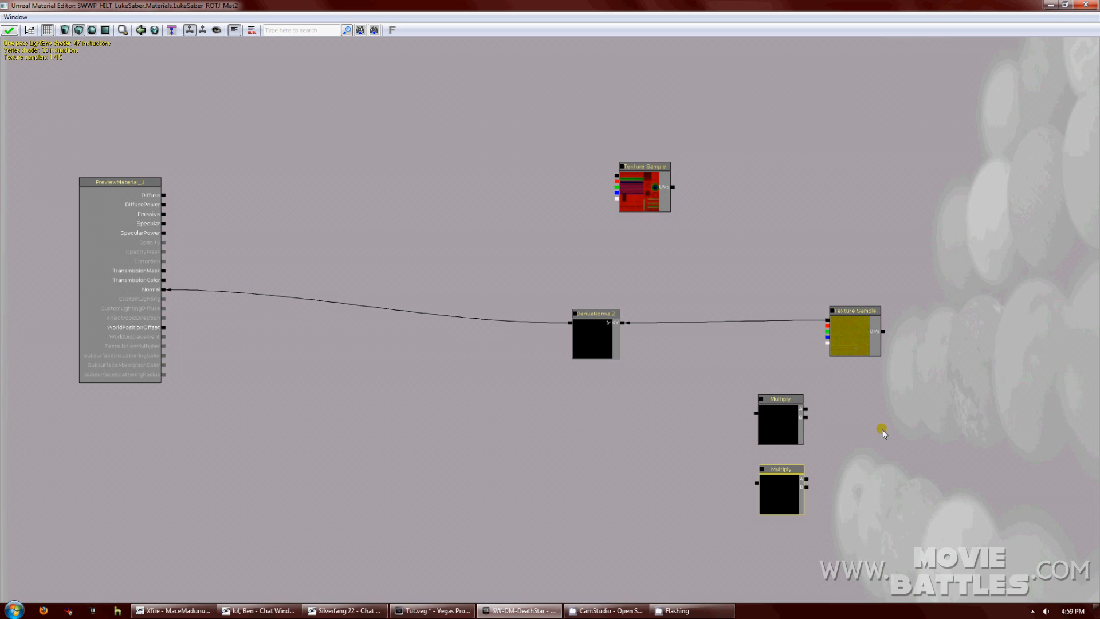
Add two Constant3Vector colour nodes beside the Multiply nodes.
drag(880, 427, 795, 408)
right_click(786, 378)
mouse_move(836, 103)
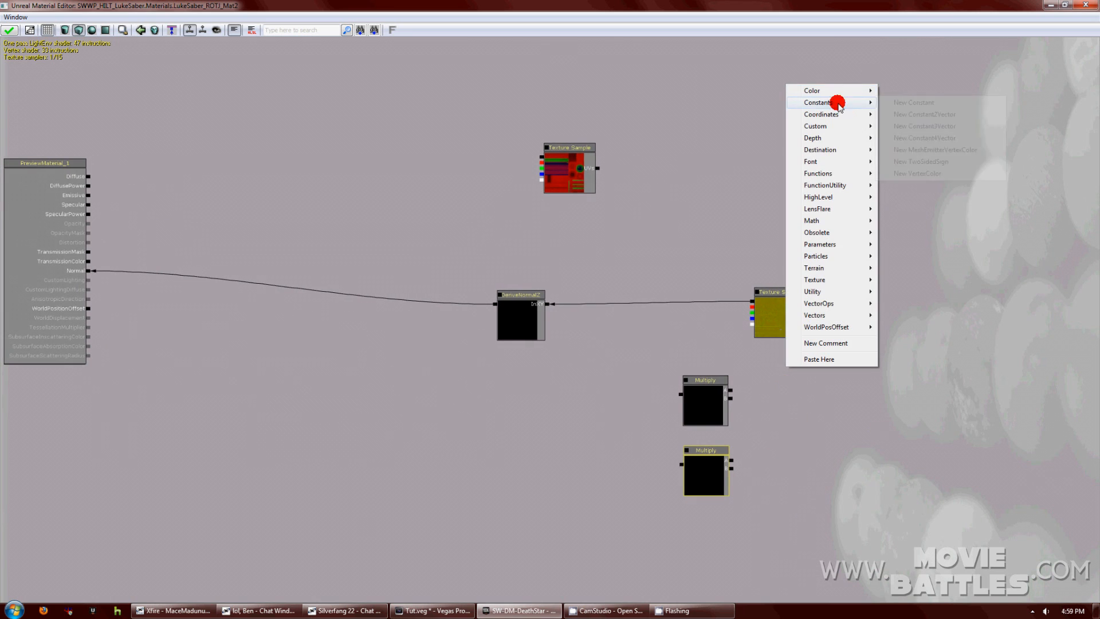
click(923, 126)
right_click(800, 464)
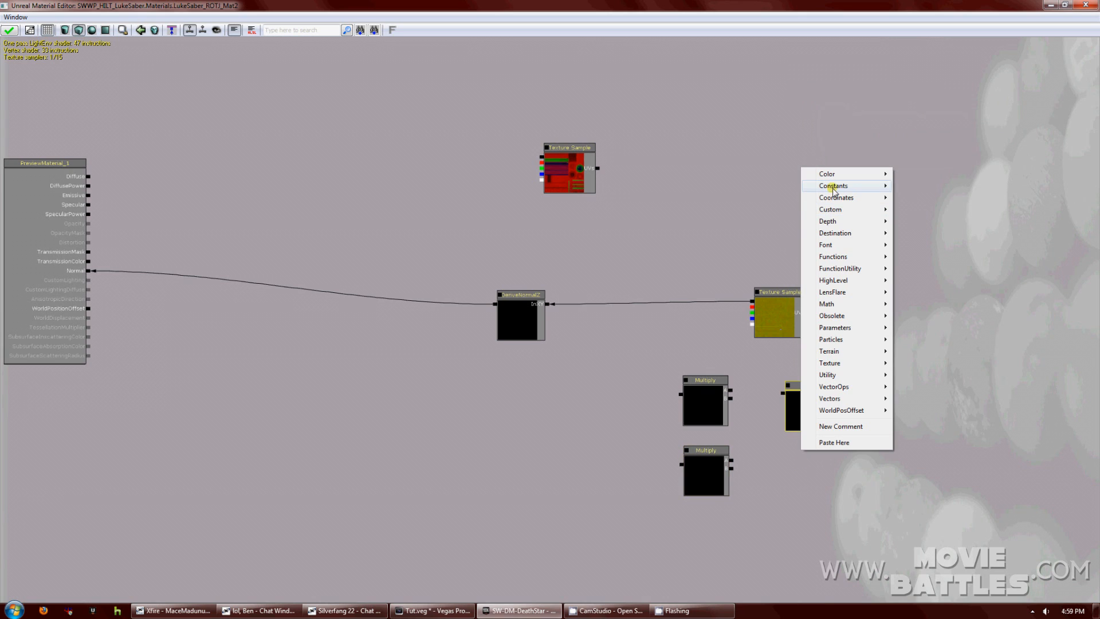
mouse_move(833, 187)
click(917, 211)
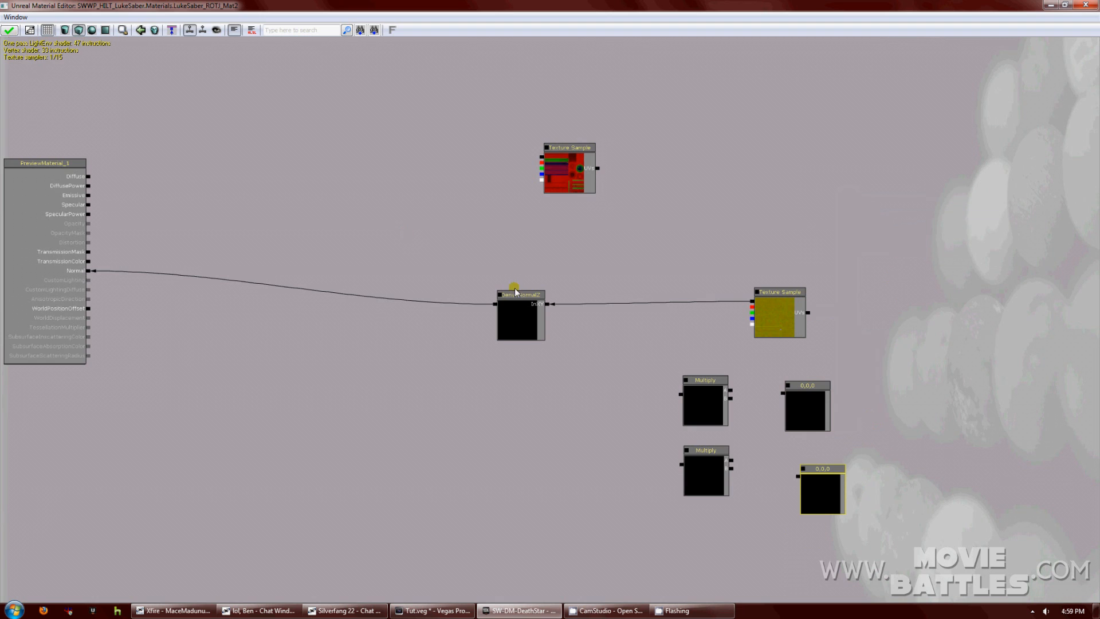
Convert both Constant3Vector nodes into vector parameters.
right_click(813, 468)
click(836, 467)
right_click(810, 399)
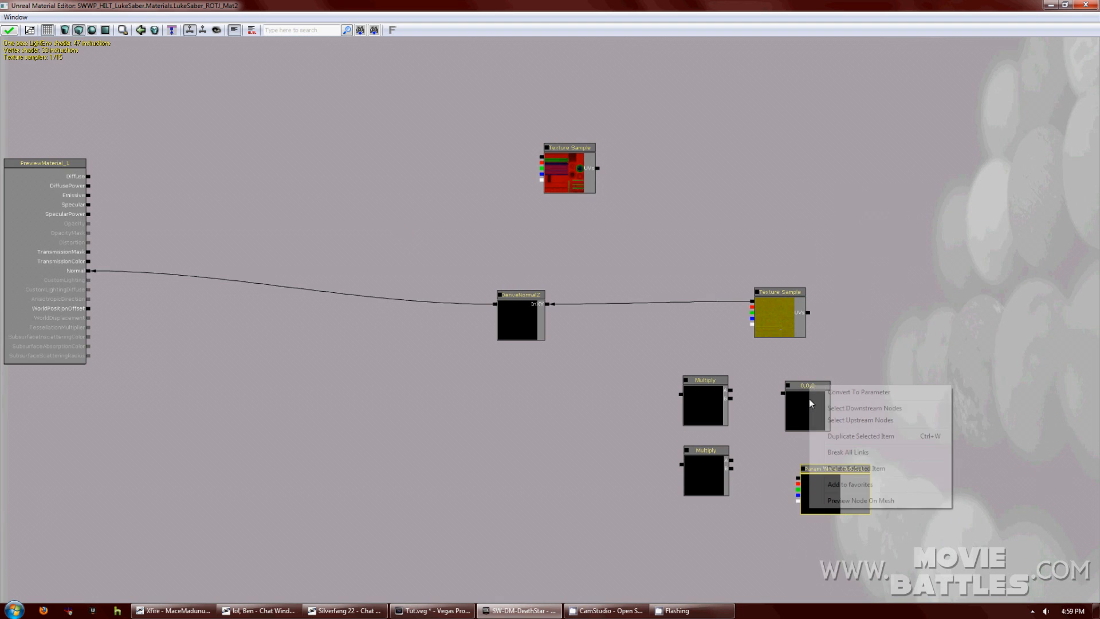
click(802, 395)
right_click(814, 397)
click(833, 389)
click(15, 18)
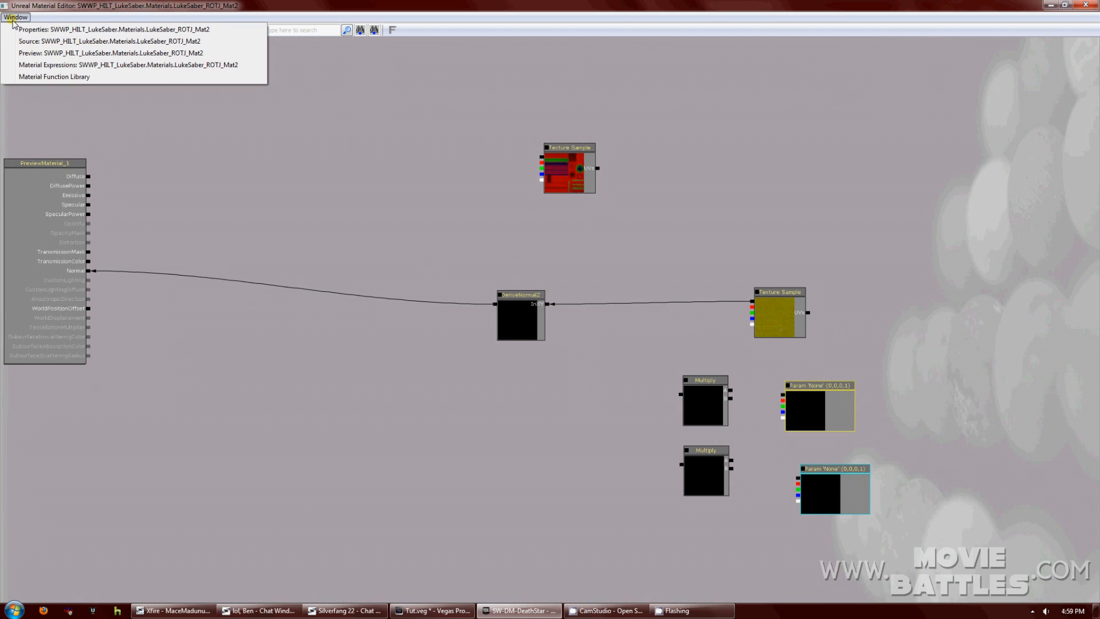
Name the upper vector parameter Light Color 1 and put it in the Lights group.
click(35, 30)
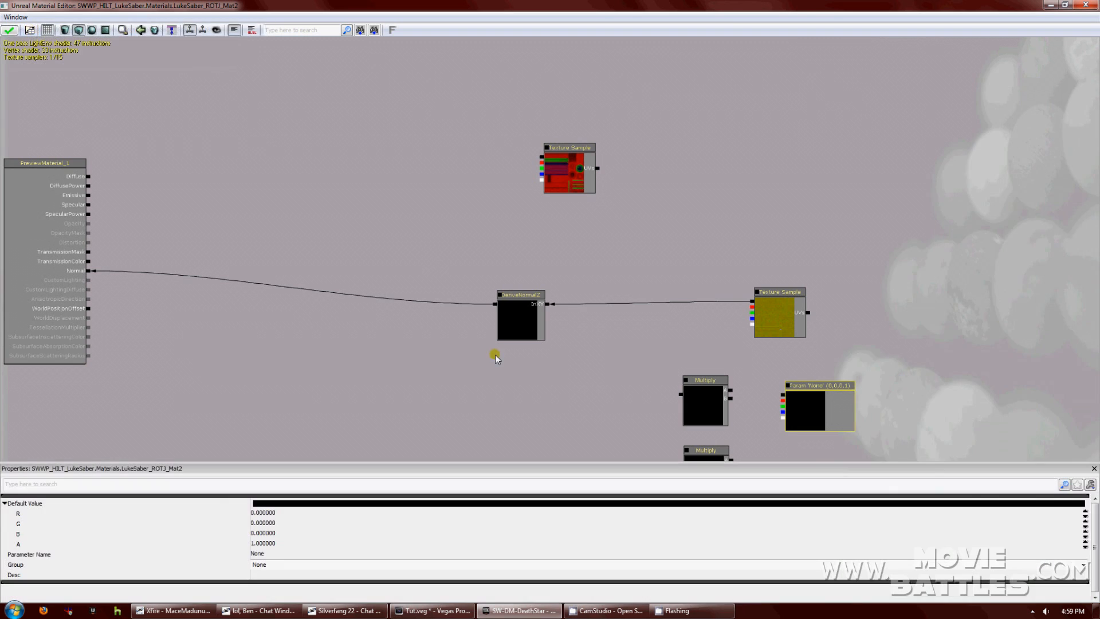
drag(912, 422, 953, 307)
click(875, 371)
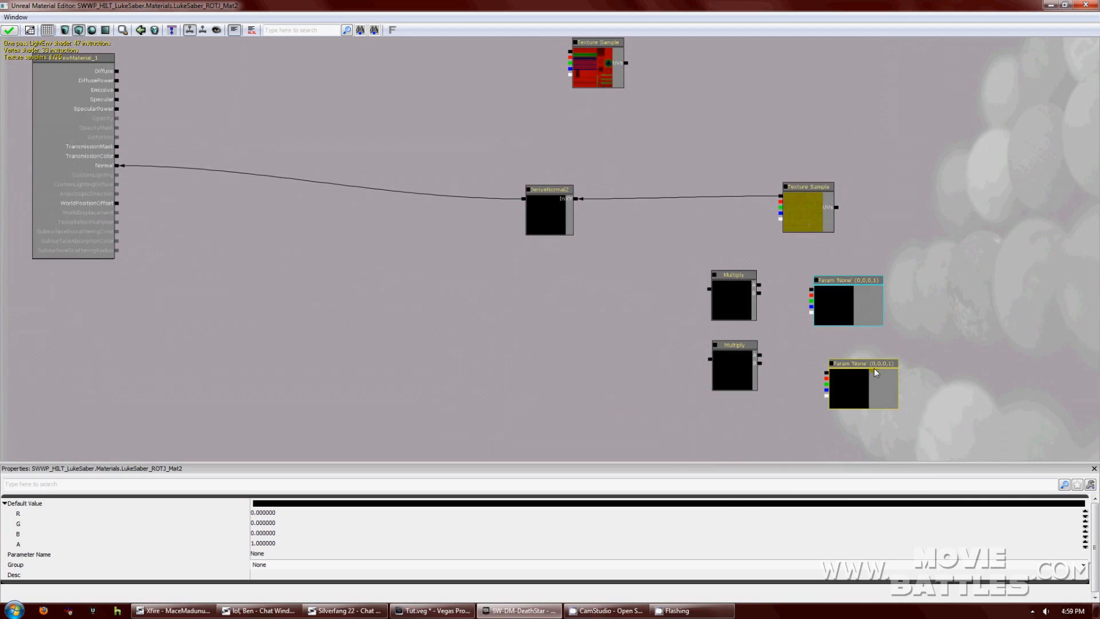
drag(871, 370, 857, 352)
click(853, 300)
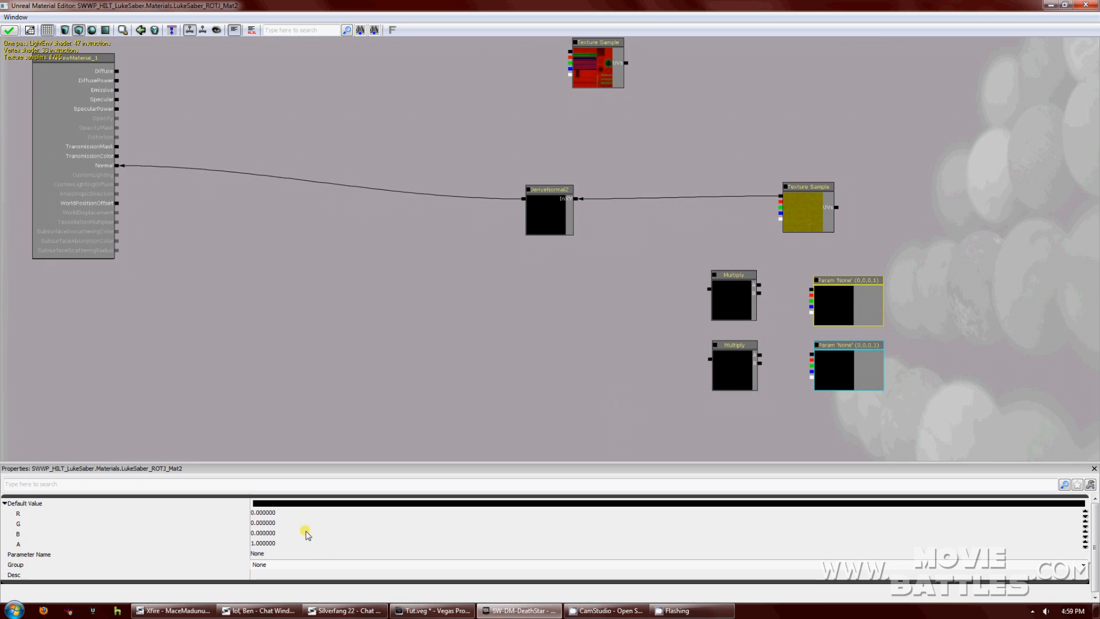
click(288, 553)
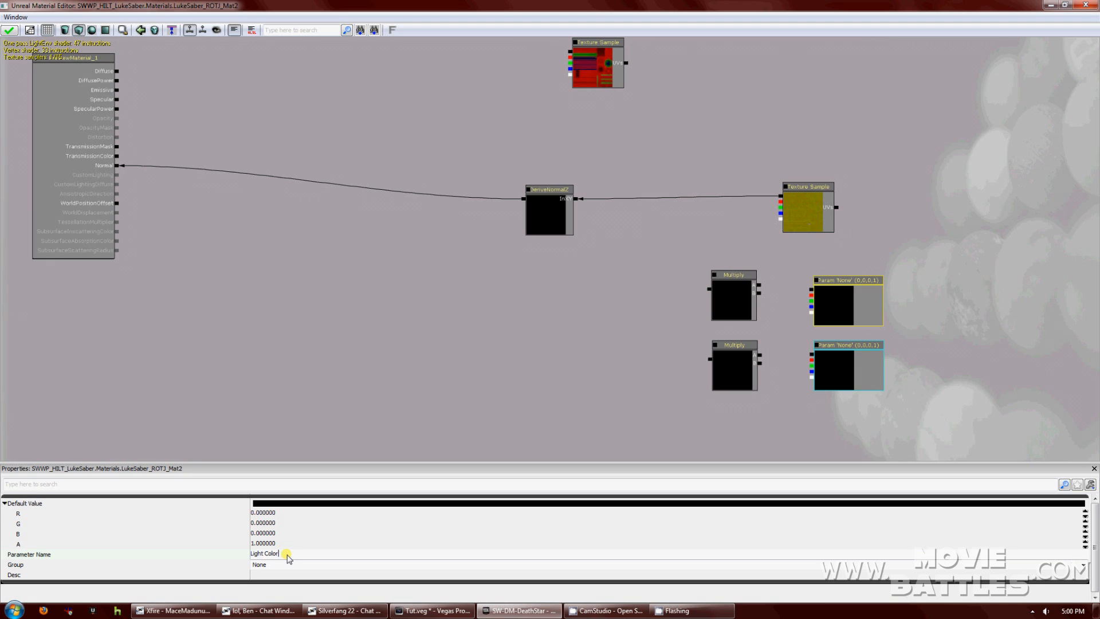
click(281, 566)
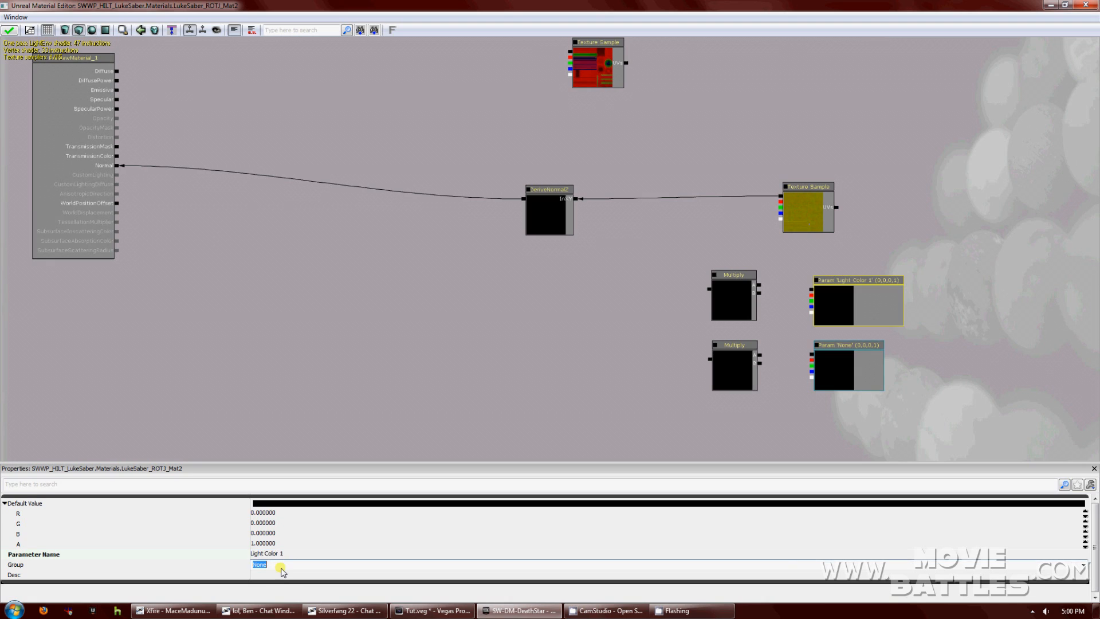
key(Return)
Set the second parameter's group to Lights and begin renaming it.
click(848, 354)
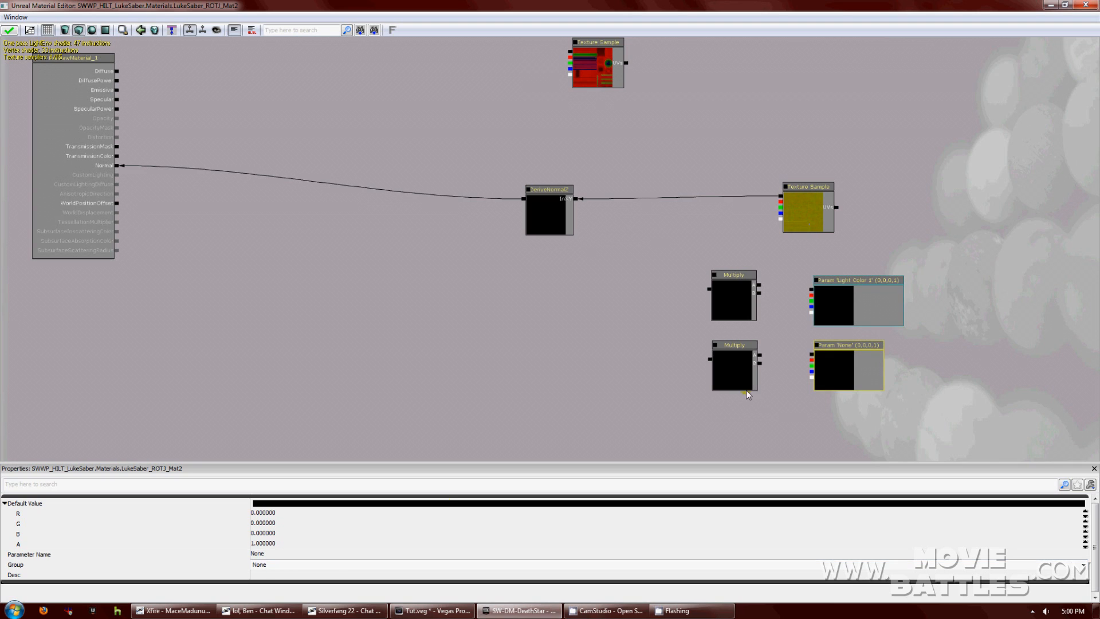
click(310, 565)
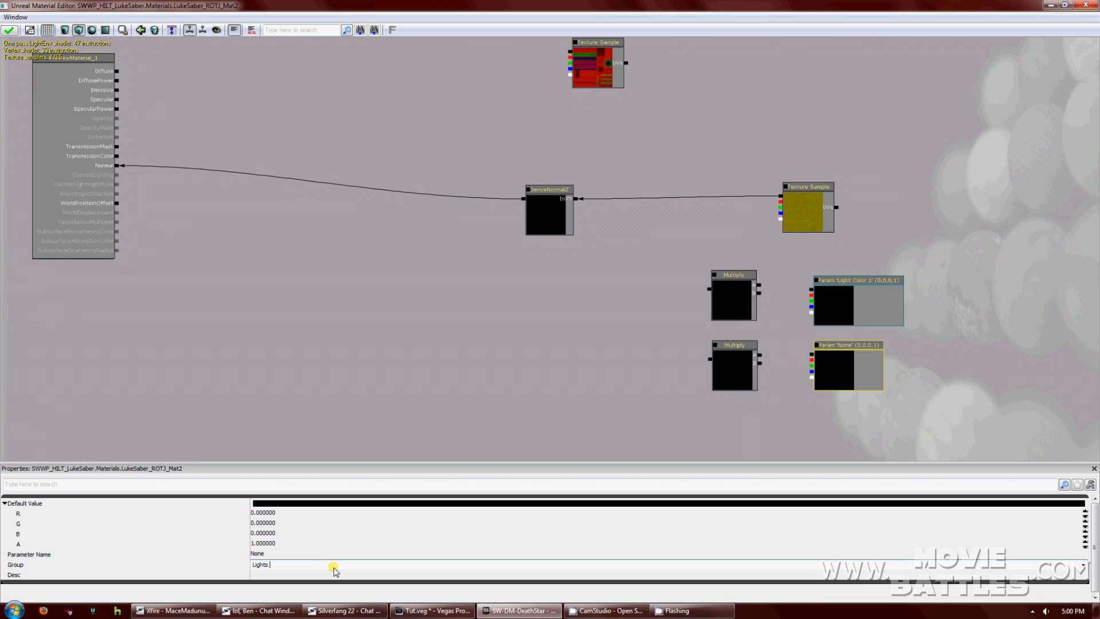
key(BackSpace)
key(BackSpace)
key(BackSpace)
key(BackSpace)
key(BackSpace)
key(BackSpace)
text(Lights)
key(Return)
click(291, 553)
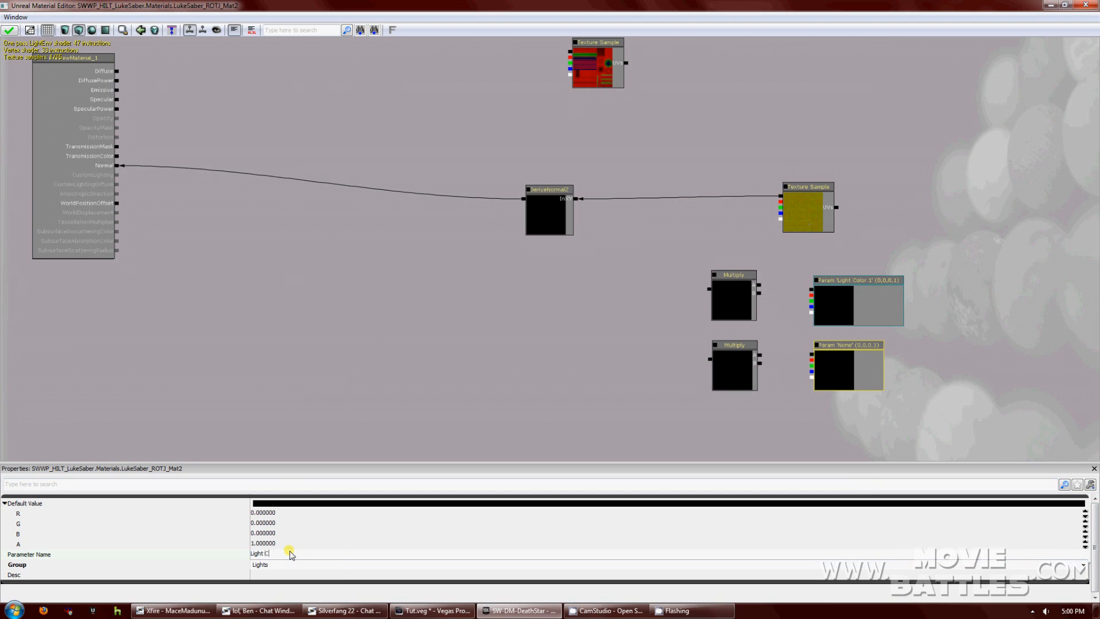
Name the second parameter Light Color 2 and wire both Light Colors into Multiply nodes.
key(Return)
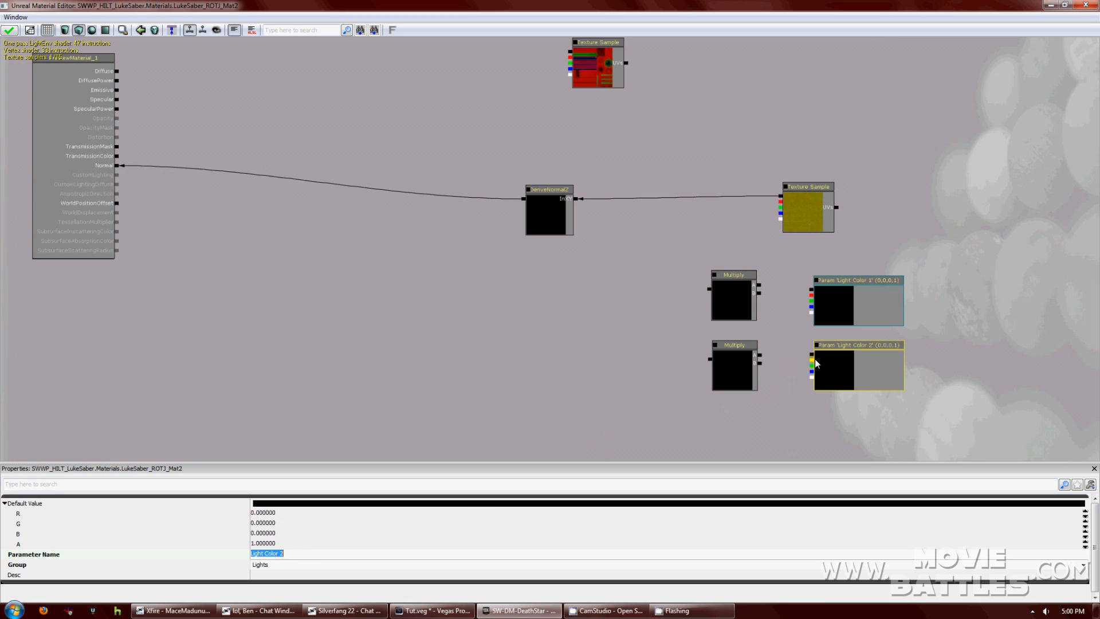
click(813, 354)
drag(812, 356, 757, 361)
drag(812, 291, 752, 294)
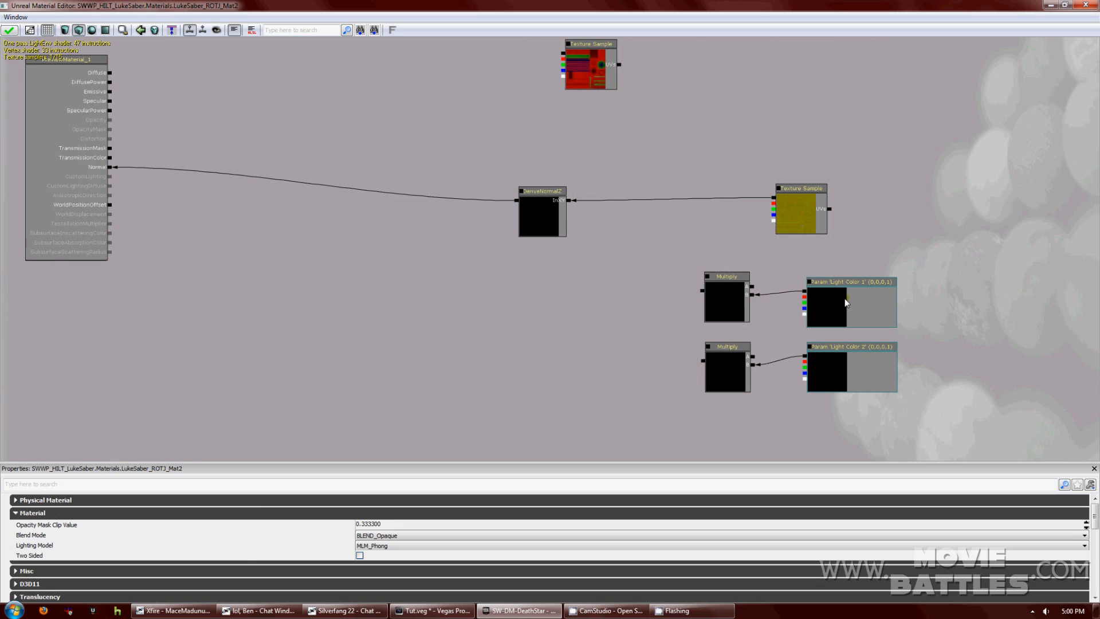
click(845, 303)
Wire a texture channel into the upper Multiply, tidy the Light Color nodes, and add a third Multiply.
drag(795, 261, 724, 378)
drag(743, 228, 724, 300)
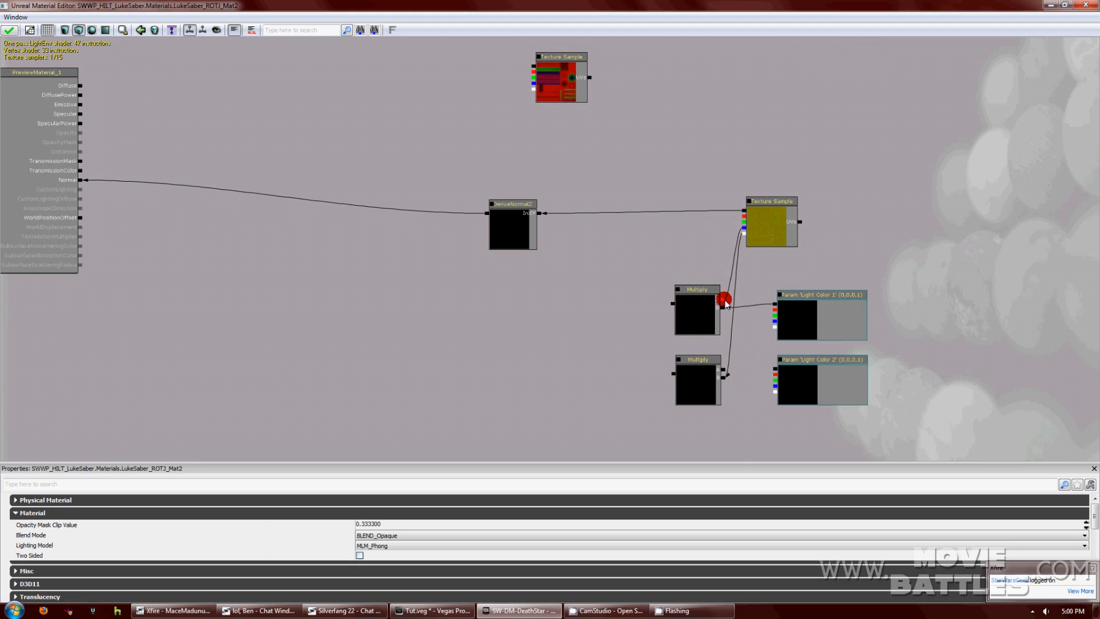
click(831, 327)
drag(828, 328, 806, 315)
click(811, 363)
drag(818, 363, 723, 370)
drag(759, 418, 805, 417)
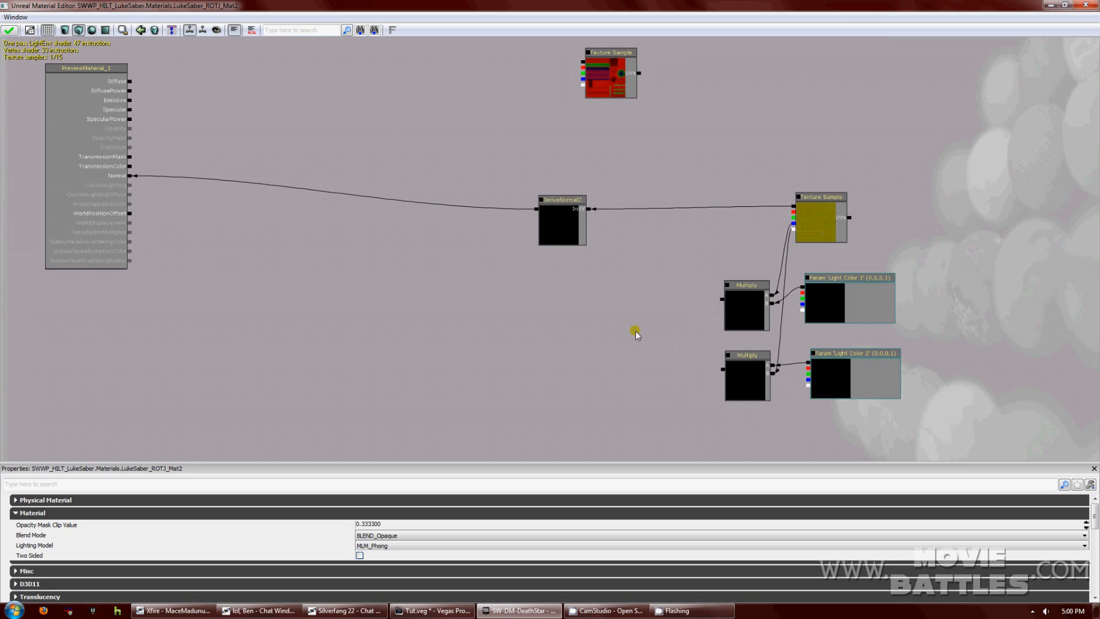
click(654, 370)
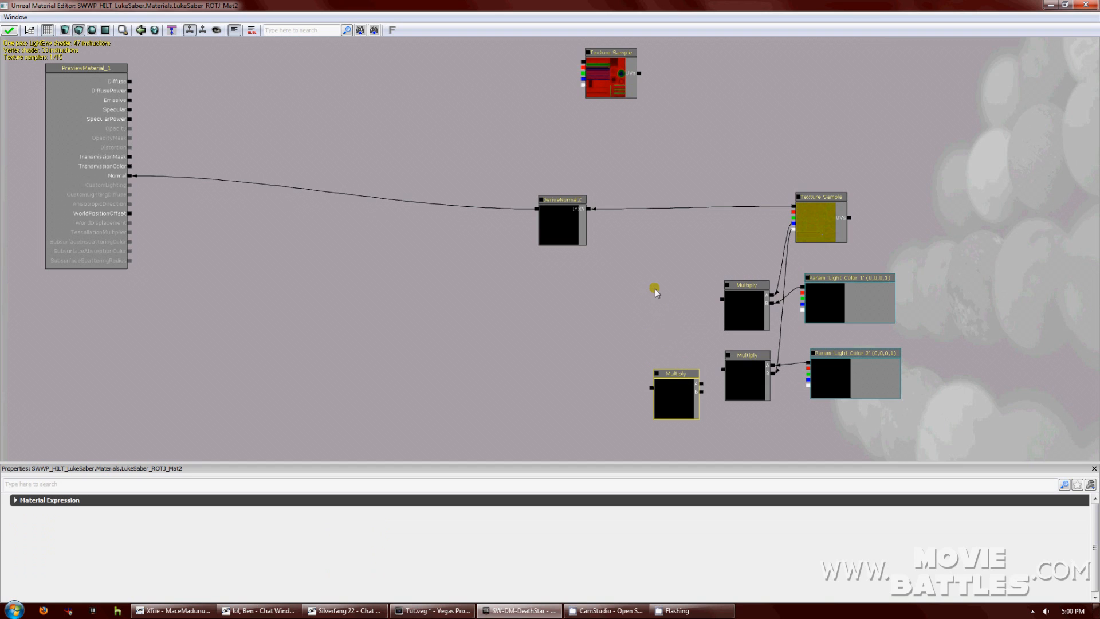
Add a fourth Multiply and a Constant node set to 10.
click(654, 290)
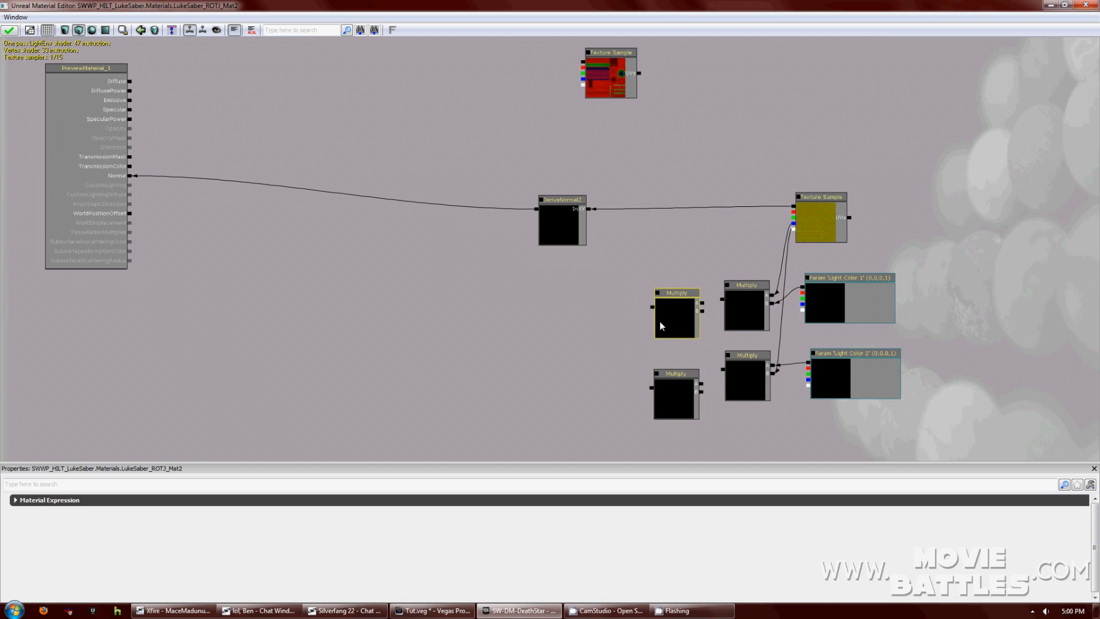
right_click(762, 420)
mouse_move(798, 155)
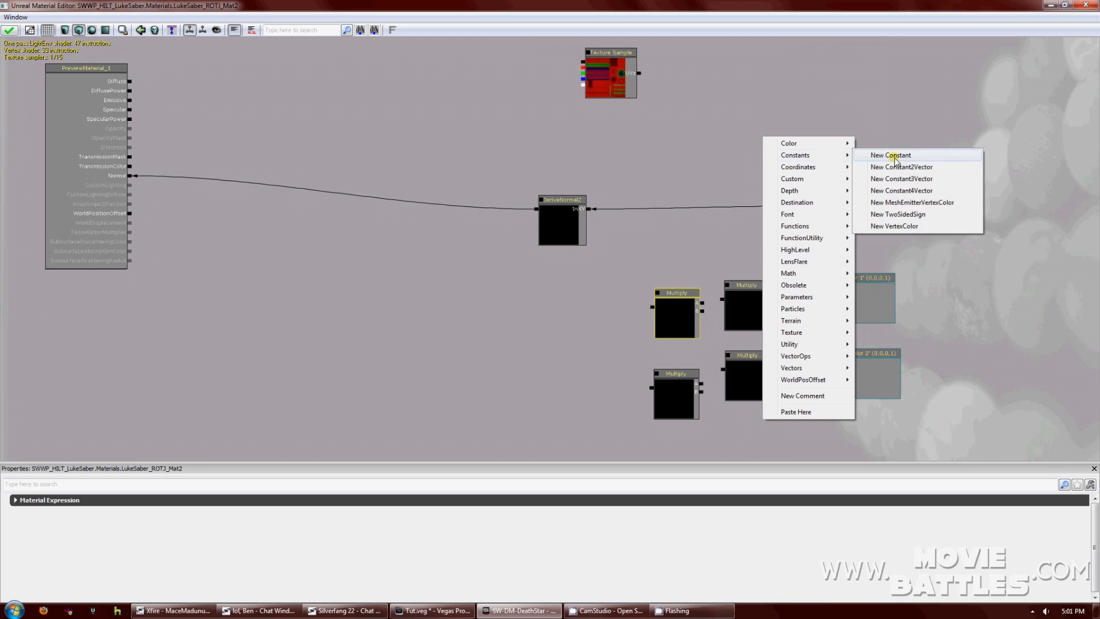
click(895, 158)
drag(795, 403, 747, 368)
click(424, 502)
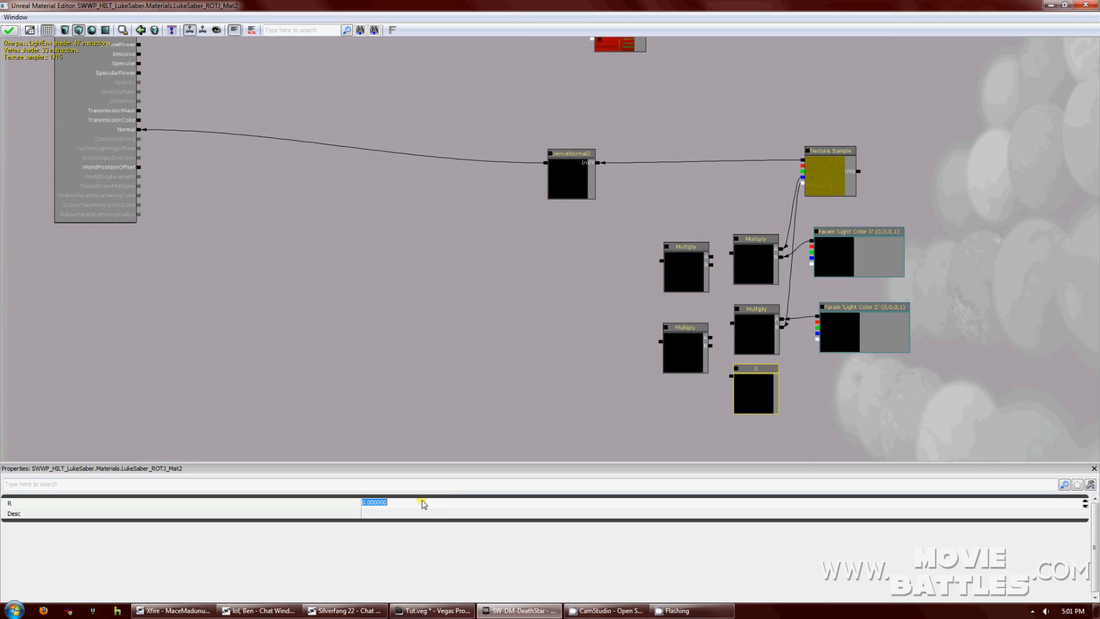
text(10)
key(Return)
Wire the 10 constant into both left Multiplies and chain them into the right-hand Multiplies.
drag(691, 335, 687, 310)
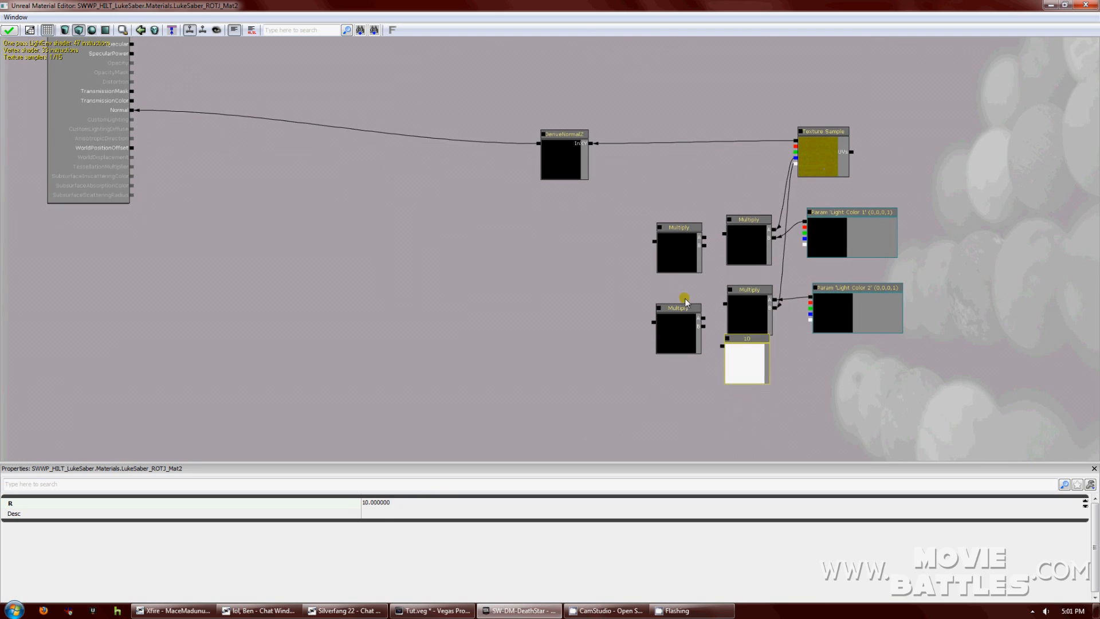
click(725, 361)
drag(726, 362, 685, 216)
click(686, 228)
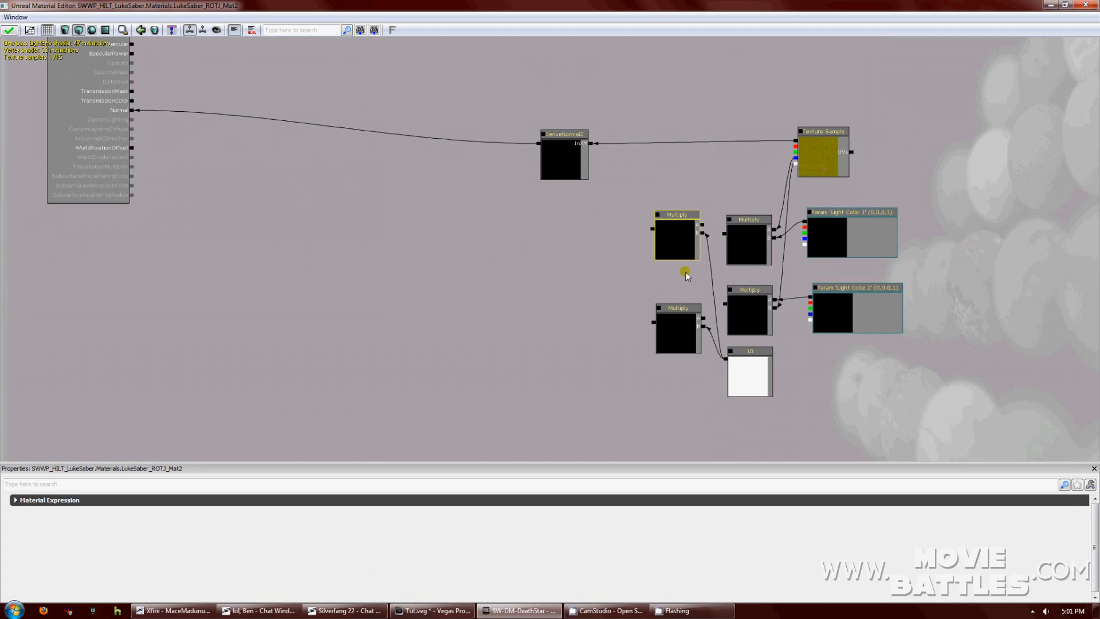
drag(682, 309, 677, 279)
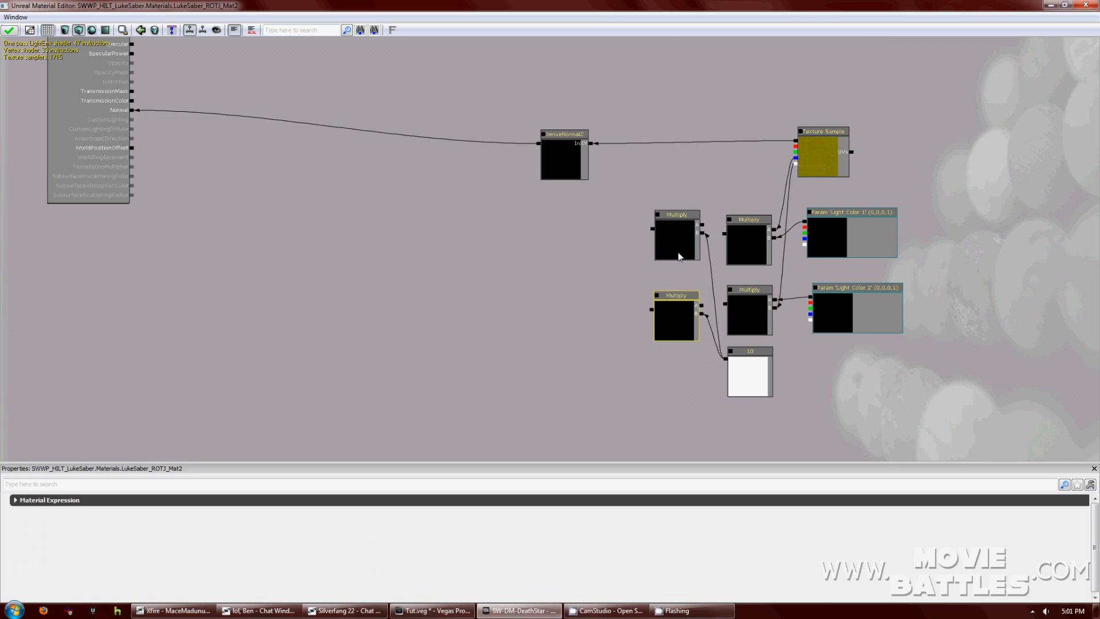
drag(724, 233, 702, 225)
drag(724, 302, 702, 302)
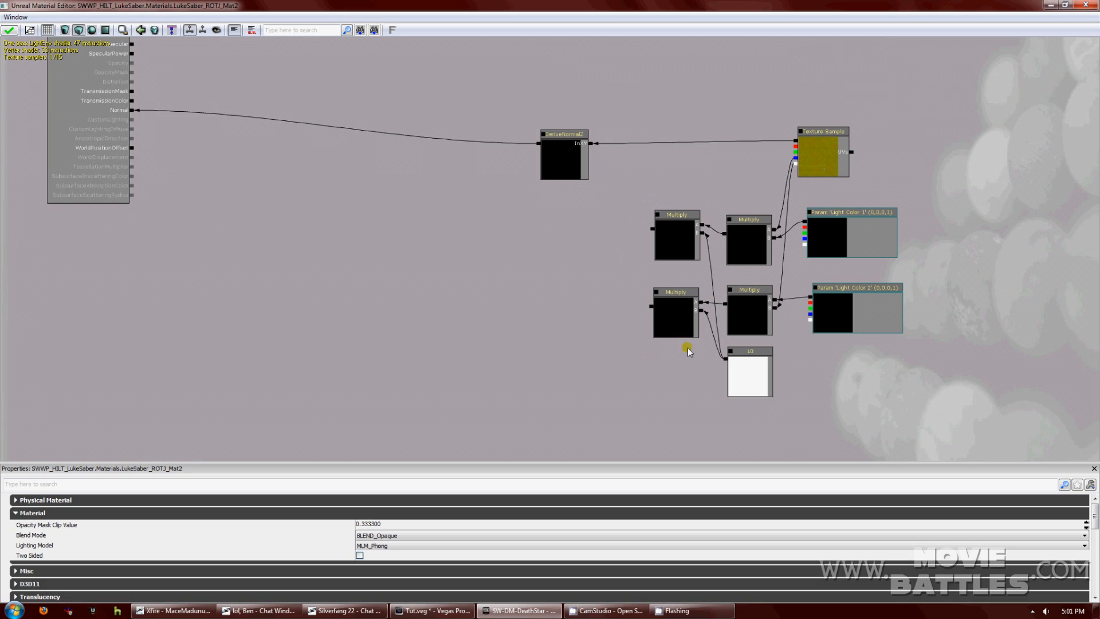
click(741, 362)
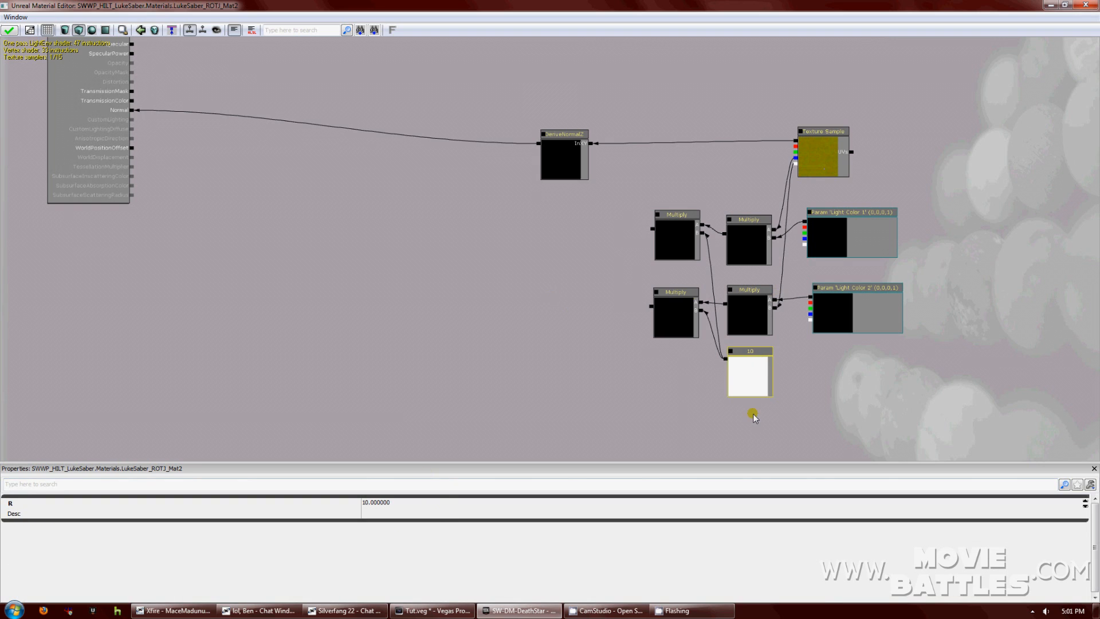
click(845, 249)
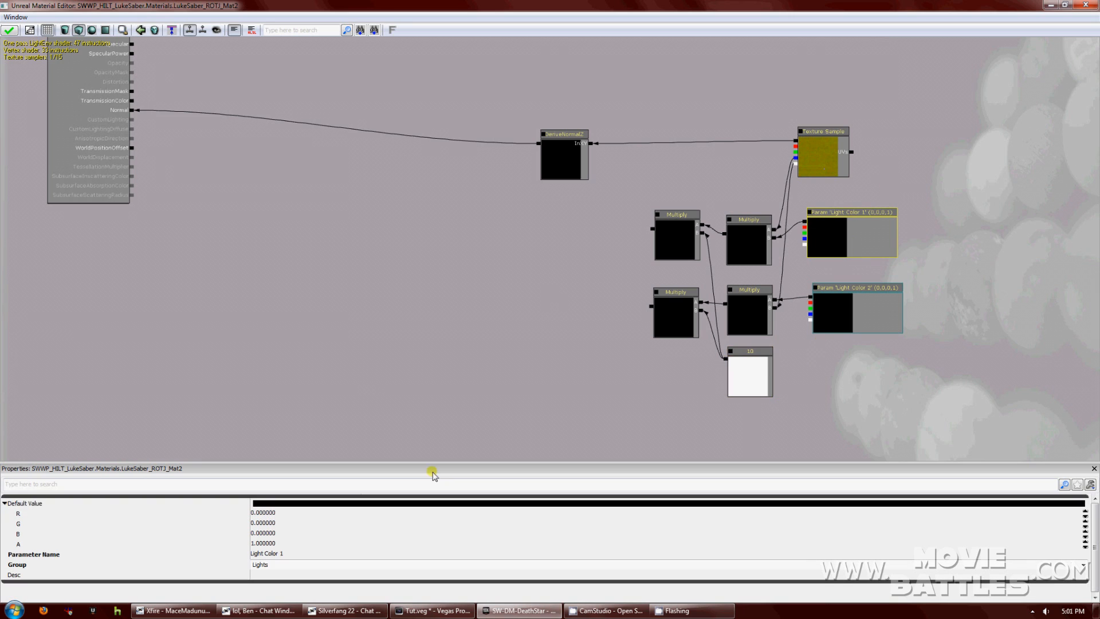
Set Light Color 1's red default to 1 and Light Color 2's green default to 1.
click(279, 514)
text(1)
click(857, 310)
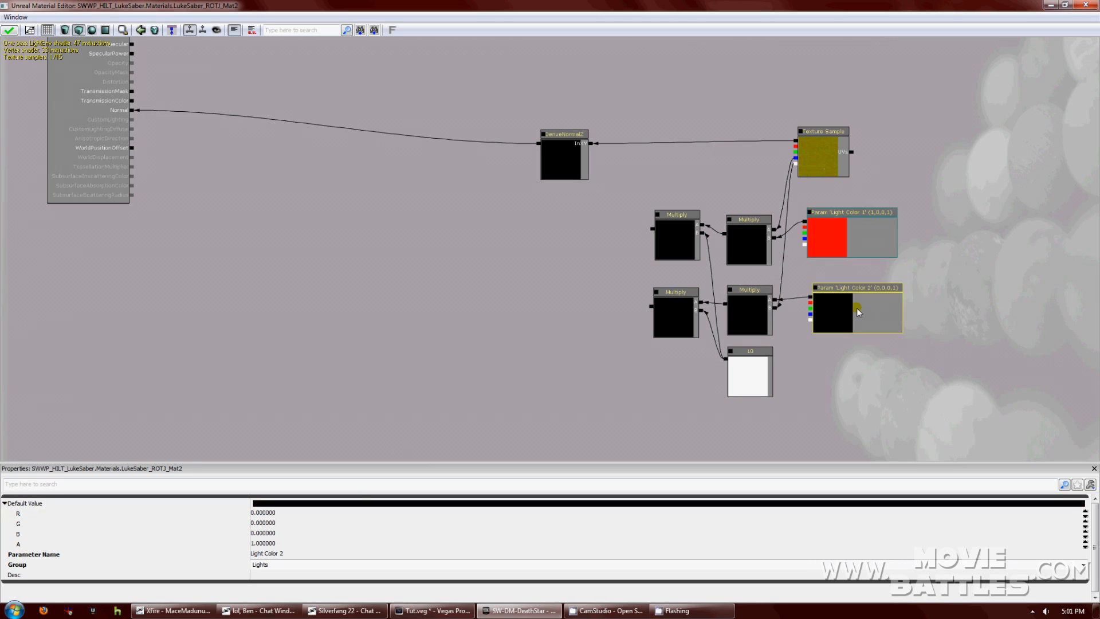
click(288, 523)
text(1)
key(Return)
Nudge the upper-left Multiply node slightly down-left beside the Texture Sample.
drag(535, 361, 628, 412)
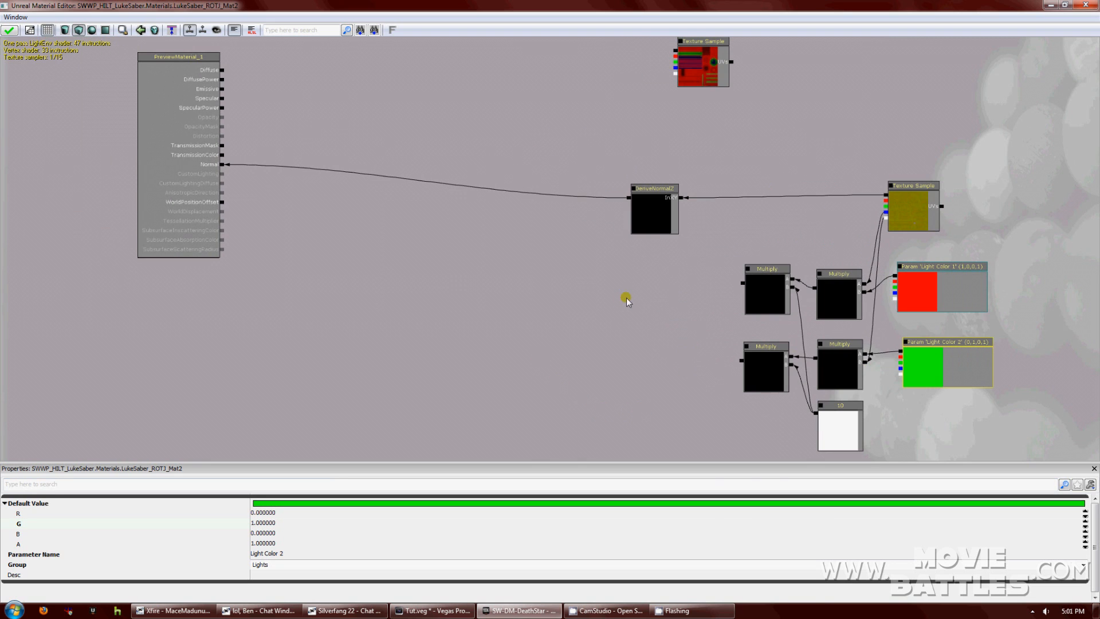
click(760, 285)
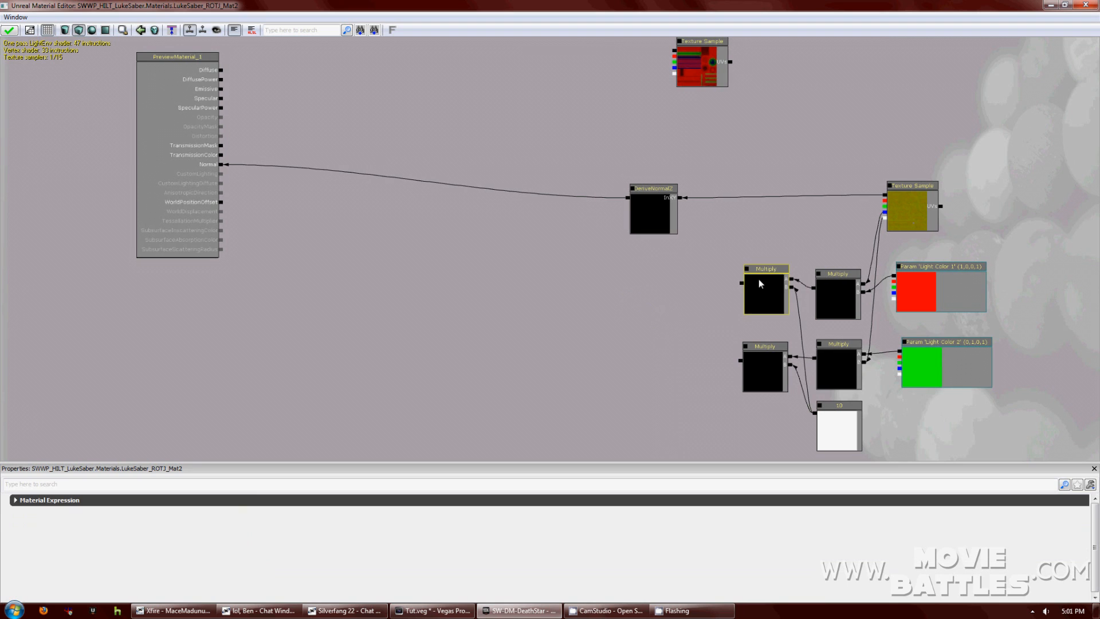
drag(756, 277, 753, 281)
click(666, 319)
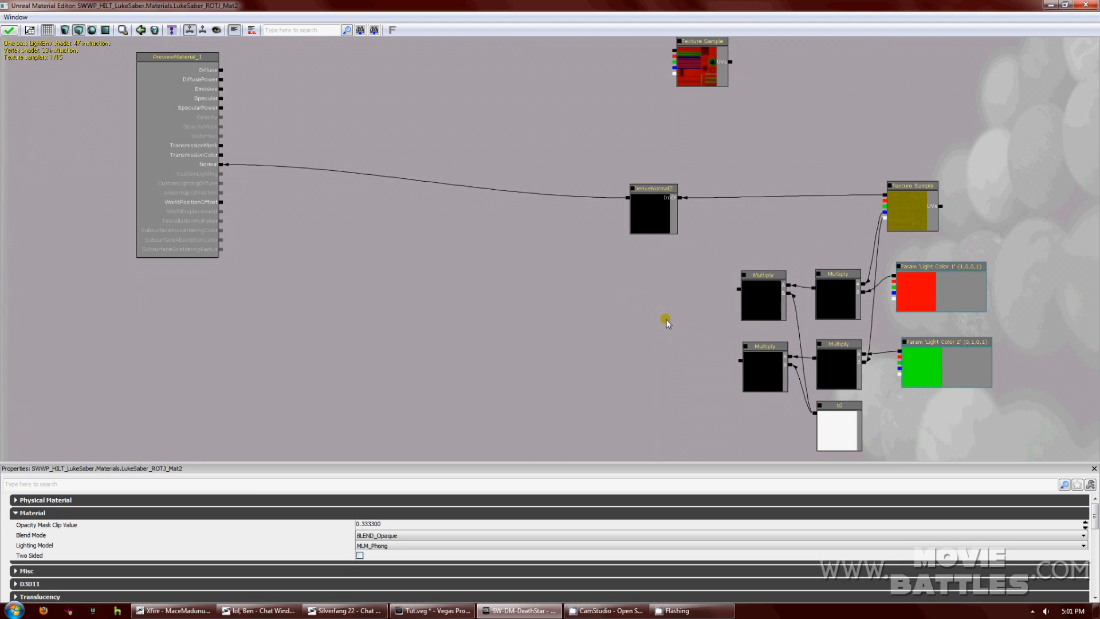
Add an Add node and wire it into the upper-left Multiply node.
right_click(651, 322)
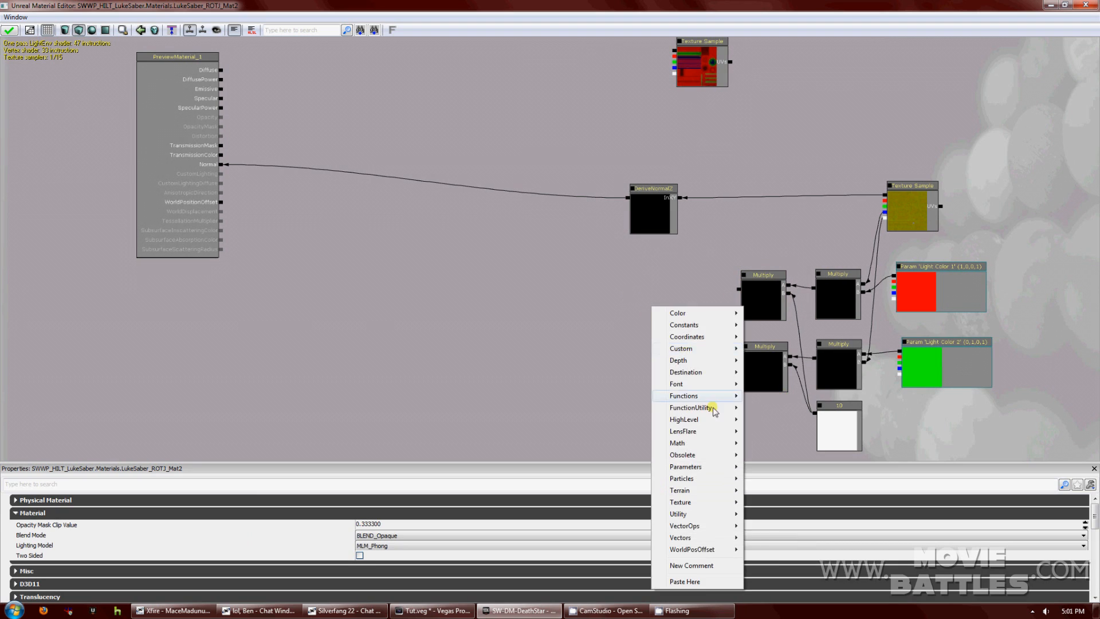
mouse_move(703, 443)
click(772, 242)
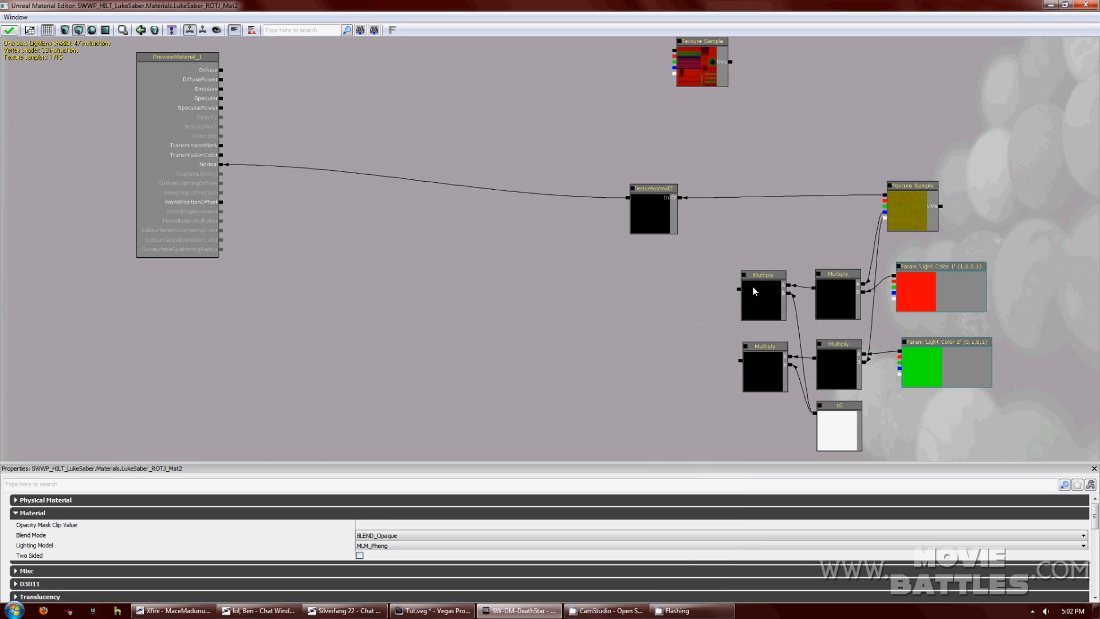
drag(739, 290, 701, 345)
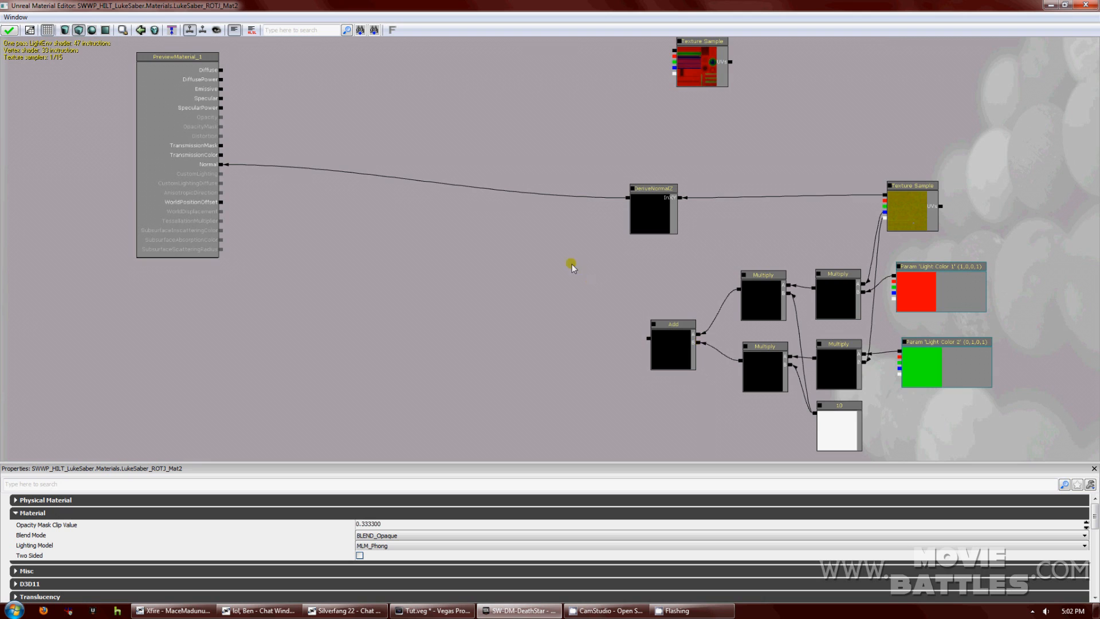
drag(571, 262, 614, 311)
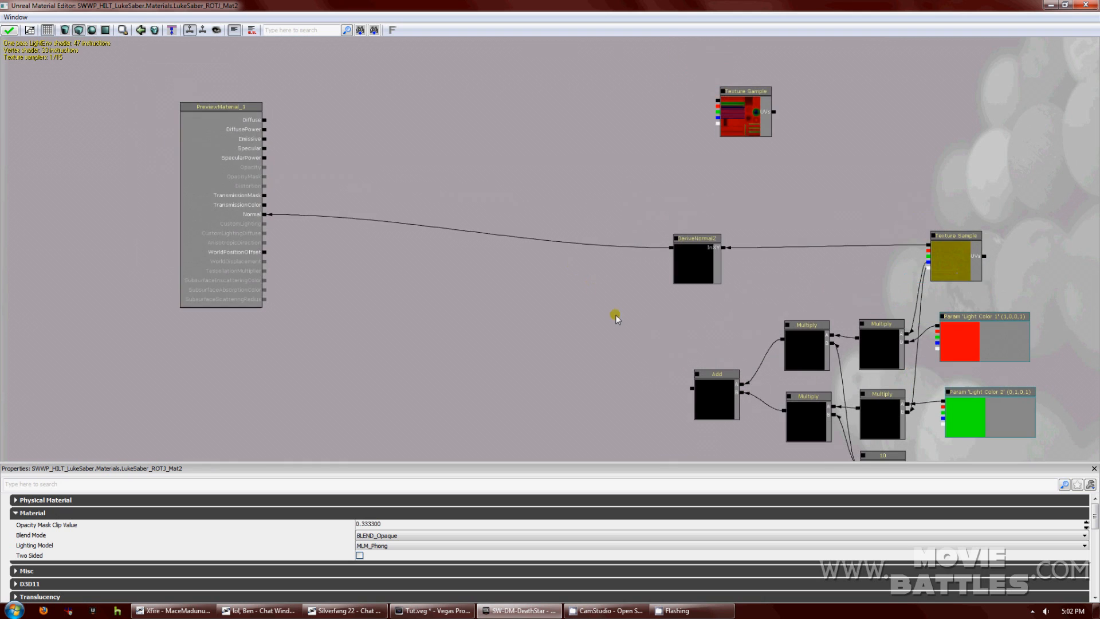
right_click(394, 134)
click(554, 148)
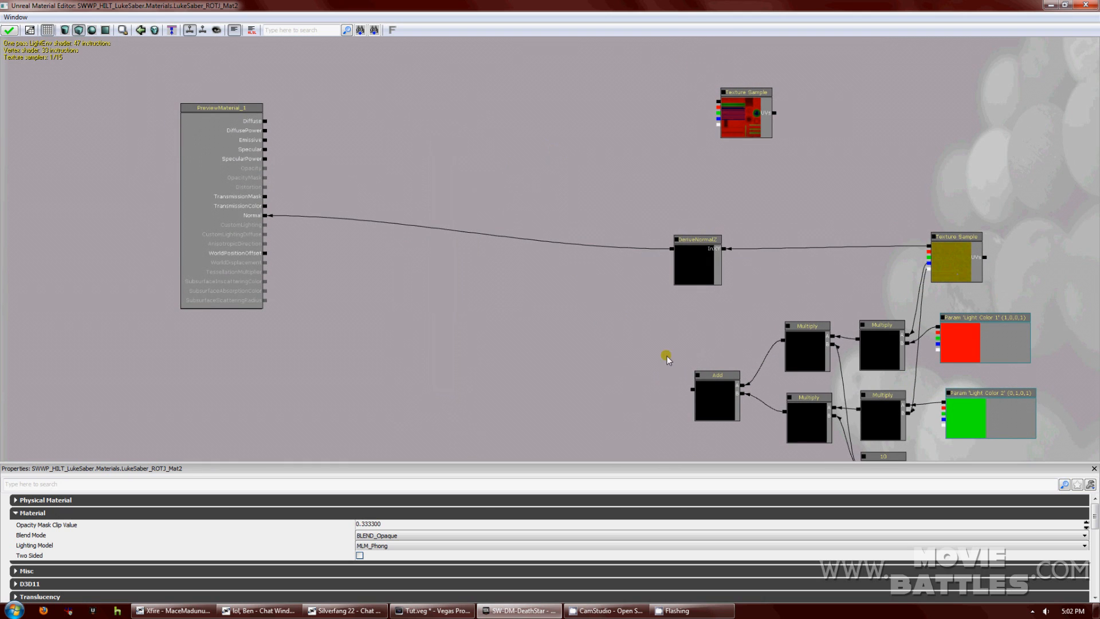
drag(667, 356, 650, 339)
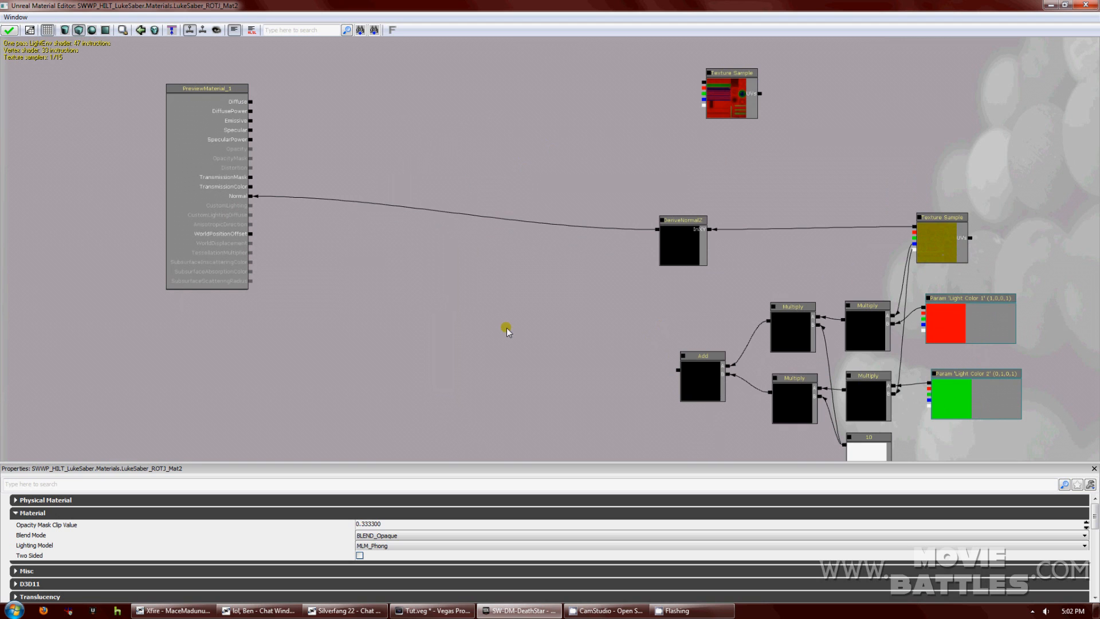
drag(558, 359, 526, 322)
Move Light Color 1, the Multiply nodes and the Add node together up-left.
click(861, 259)
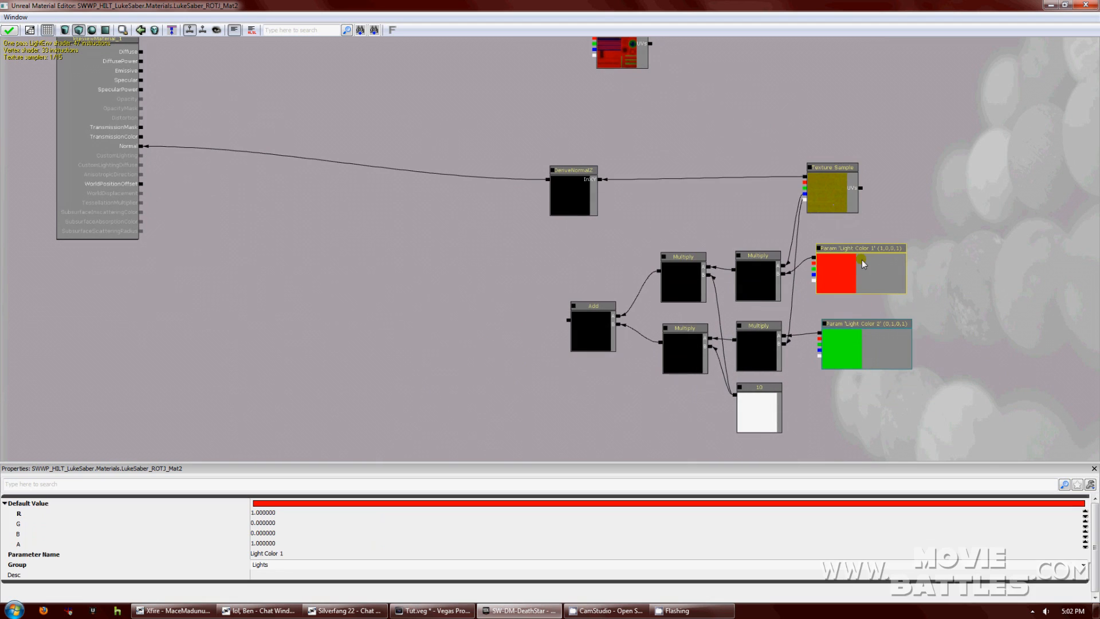
ctrl+click(864, 338)
ctrl+click(759, 408)
ctrl+click(755, 354)
ctrl+click(751, 278)
ctrl+click(681, 281)
ctrl+click(681, 348)
ctrl+click(626, 335)
ctrl+drag(690, 280, 666, 255)
Nudge the upper-right Multiply and Add nodes up and Light Color 1 down-right.
click(737, 271)
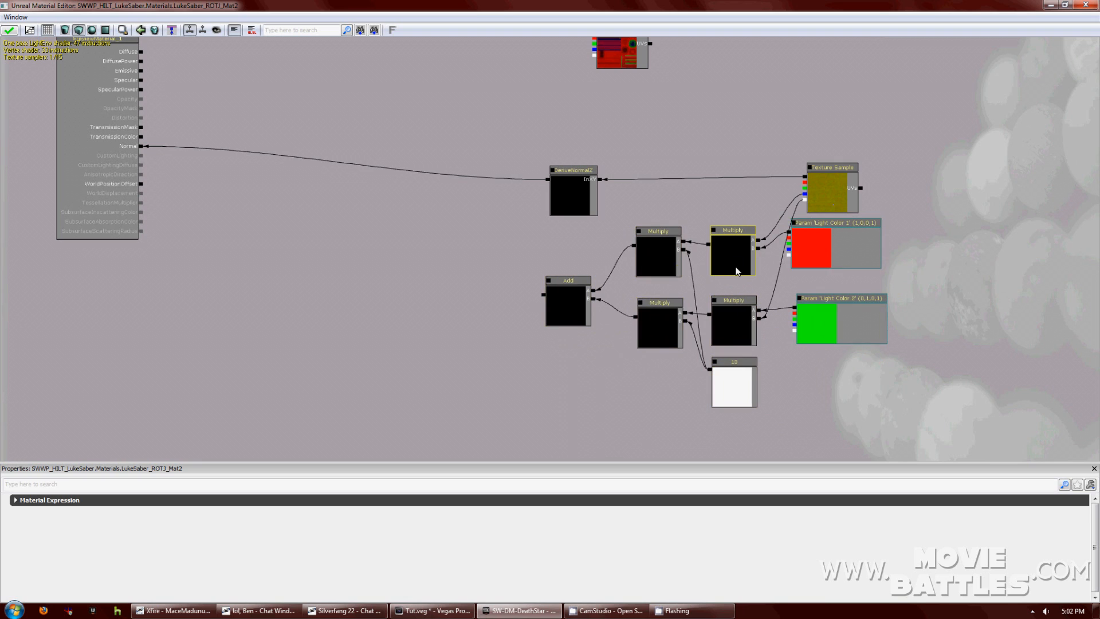
ctrl+click(576, 301)
ctrl+drag(575, 302, 571, 282)
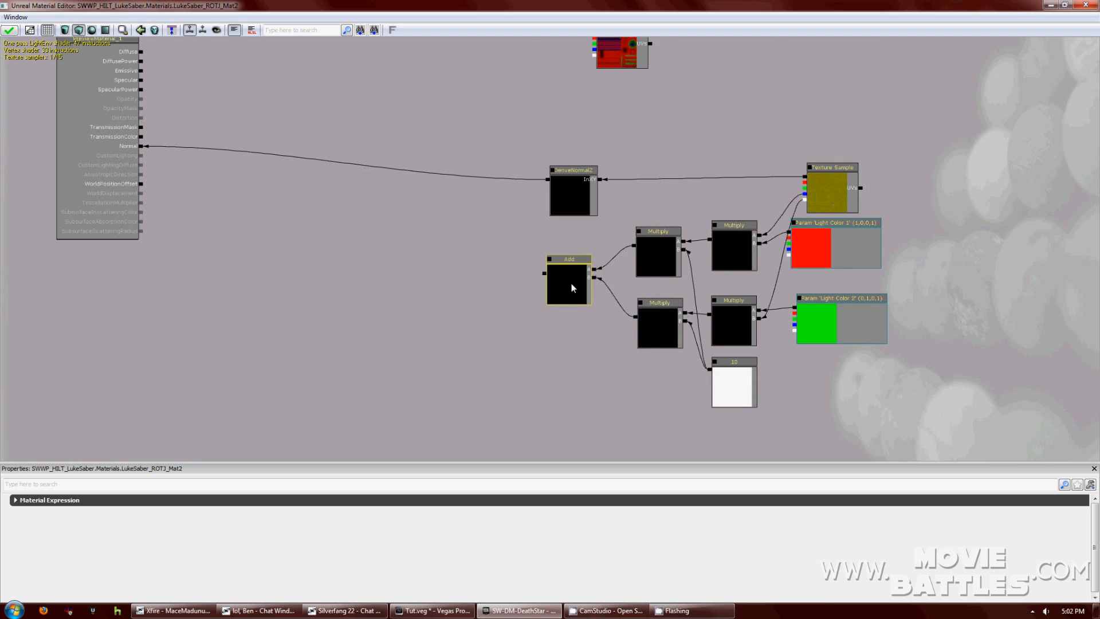
drag(841, 239, 846, 247)
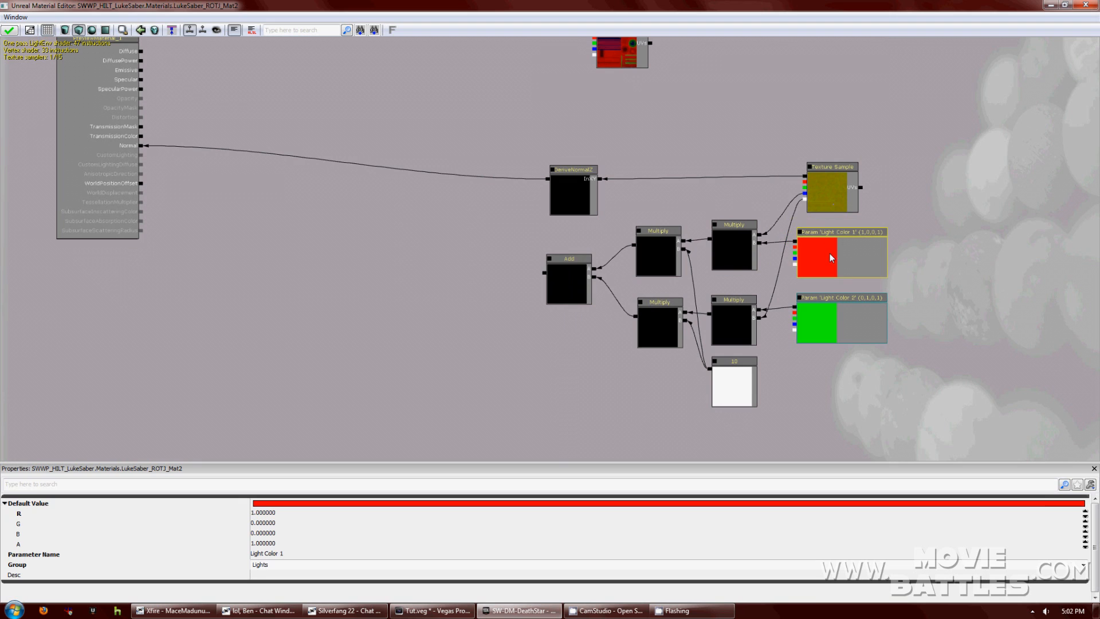
Raise both Multiply nodes and place the 10 constant beside the lower Multiply.
click(734, 383)
drag(730, 325, 733, 305)
click(737, 253)
ctrl+click(736, 294)
ctrl+drag(740, 253, 739, 219)
click(734, 370)
drag(737, 374, 731, 314)
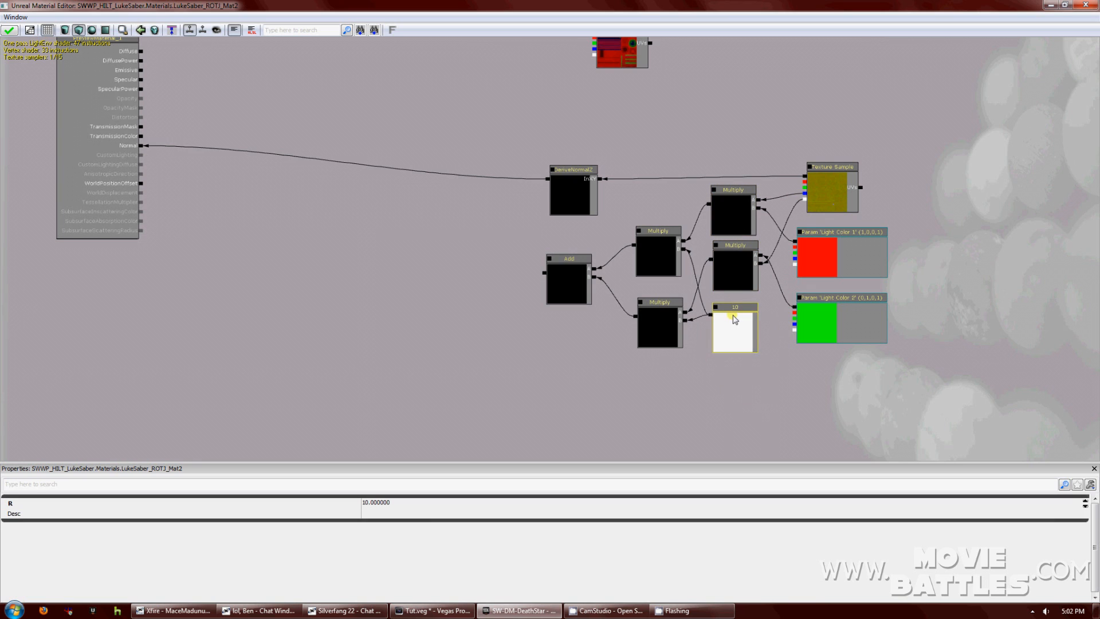
click(730, 366)
right_click(532, 137)
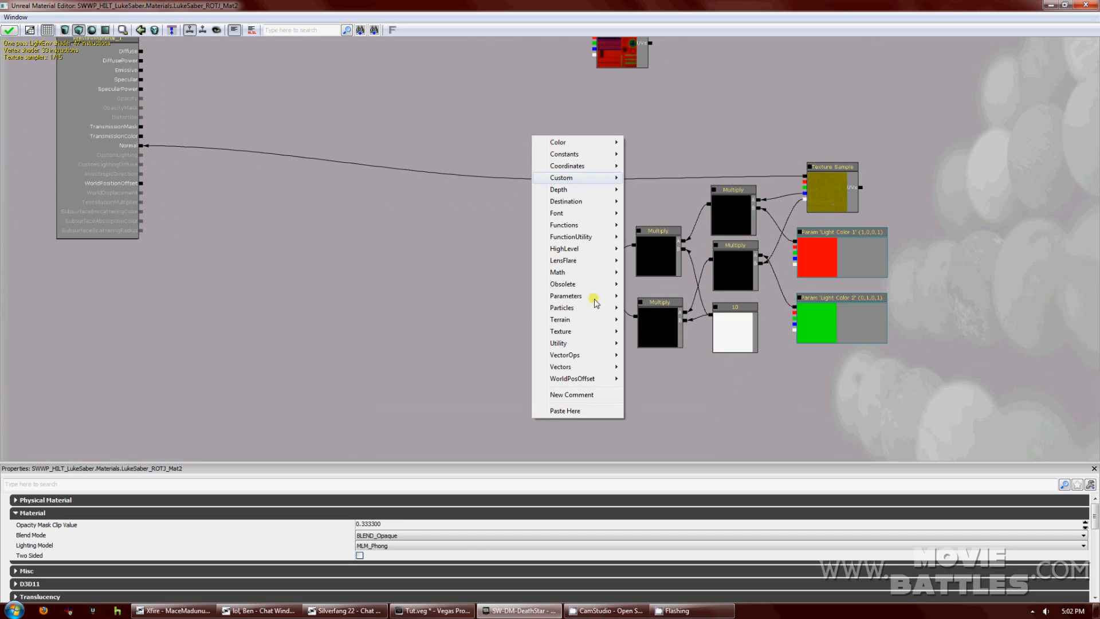
Add a comment titled 'Normals And Emissive' and shift DeriveNormalZ right.
click(592, 395)
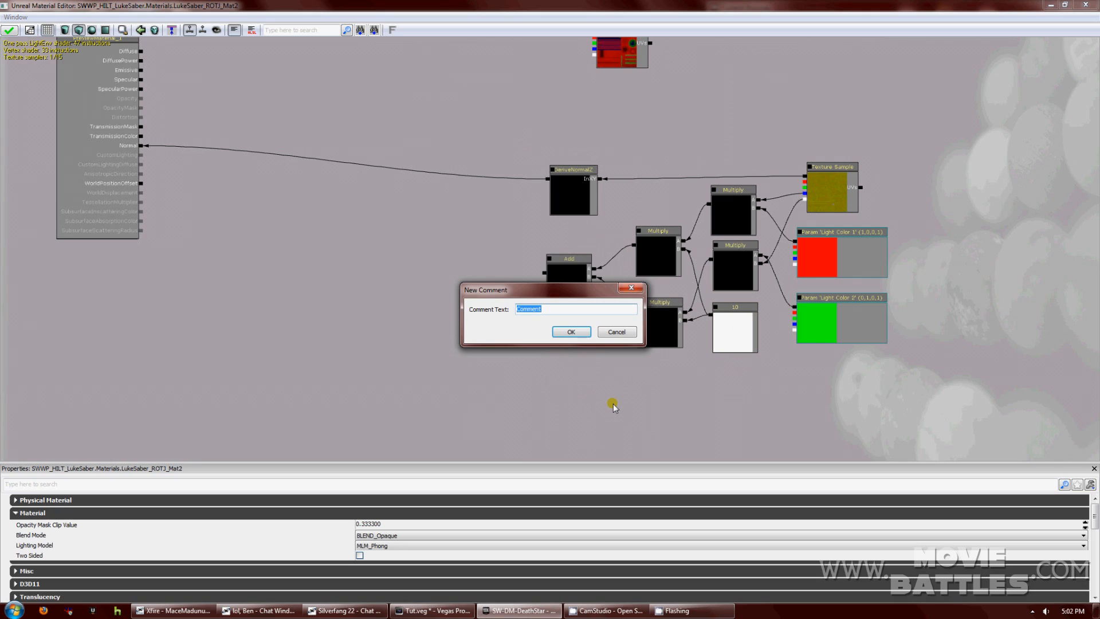
text(Normals And Emissive)
key(Return)
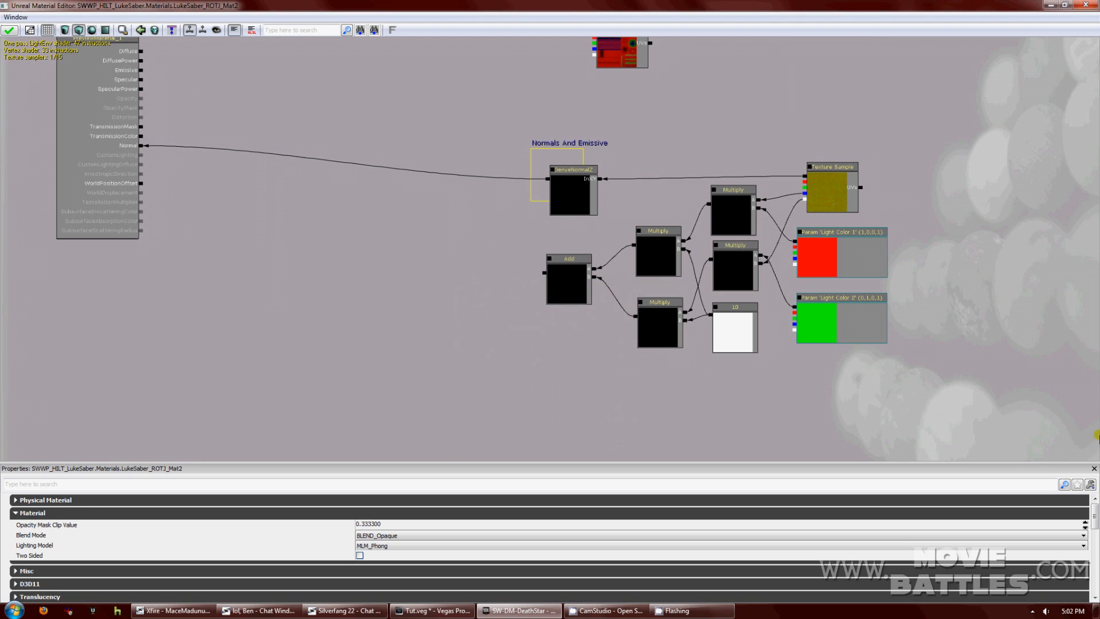
click(566, 173)
ctrl+drag(566, 174, 630, 165)
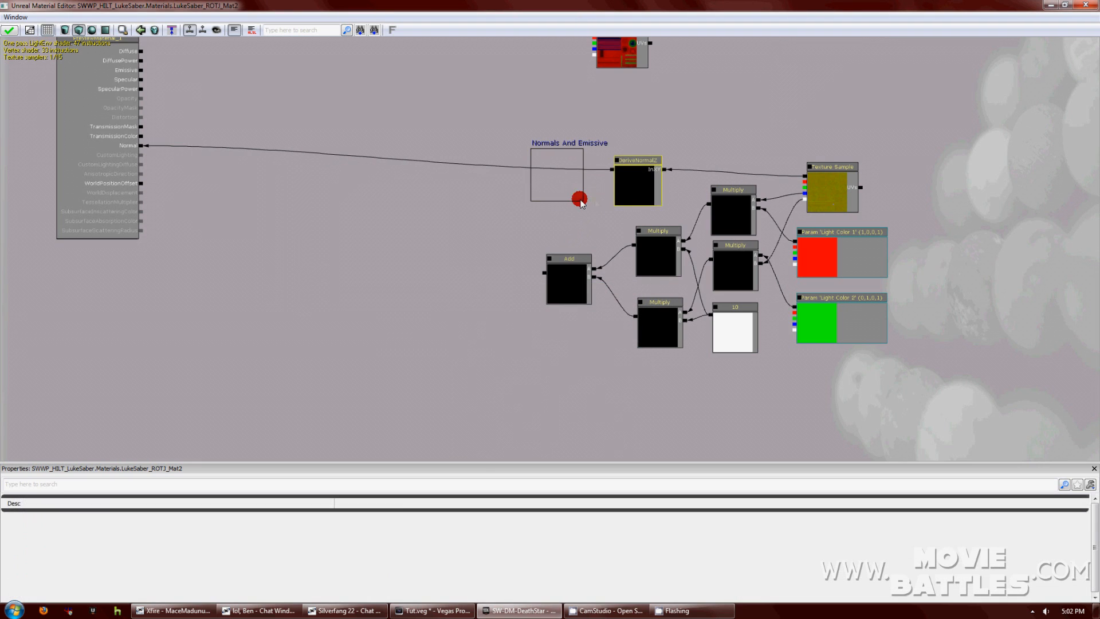
Stretch the comment around the colour nodes and move the spare Texture Sample right.
click(583, 200)
drag(581, 199, 1032, 423)
drag(739, 273, 884, 319)
click(609, 122)
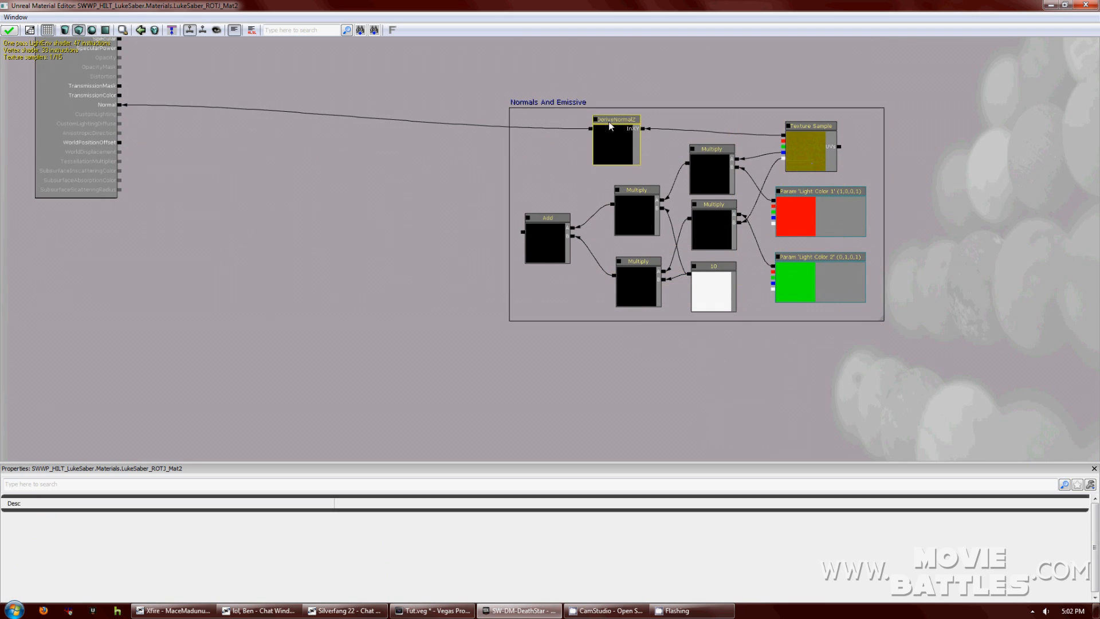
drag(608, 121, 548, 134)
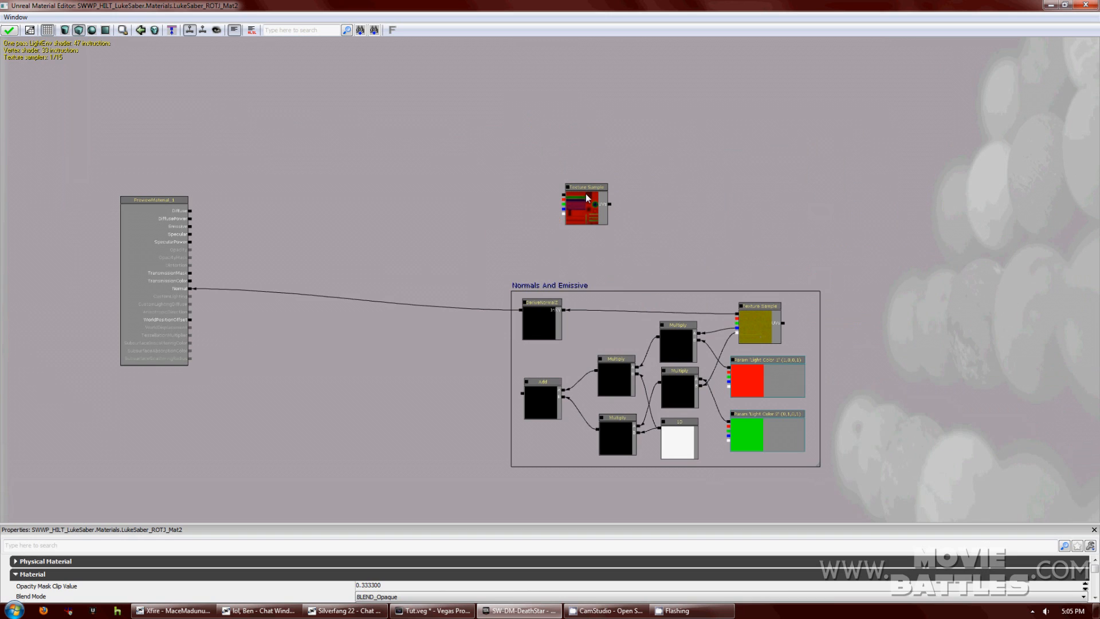
drag(585, 194, 897, 110)
Add a constant of 3 and connect it to SpecularPower.
click(523, 179)
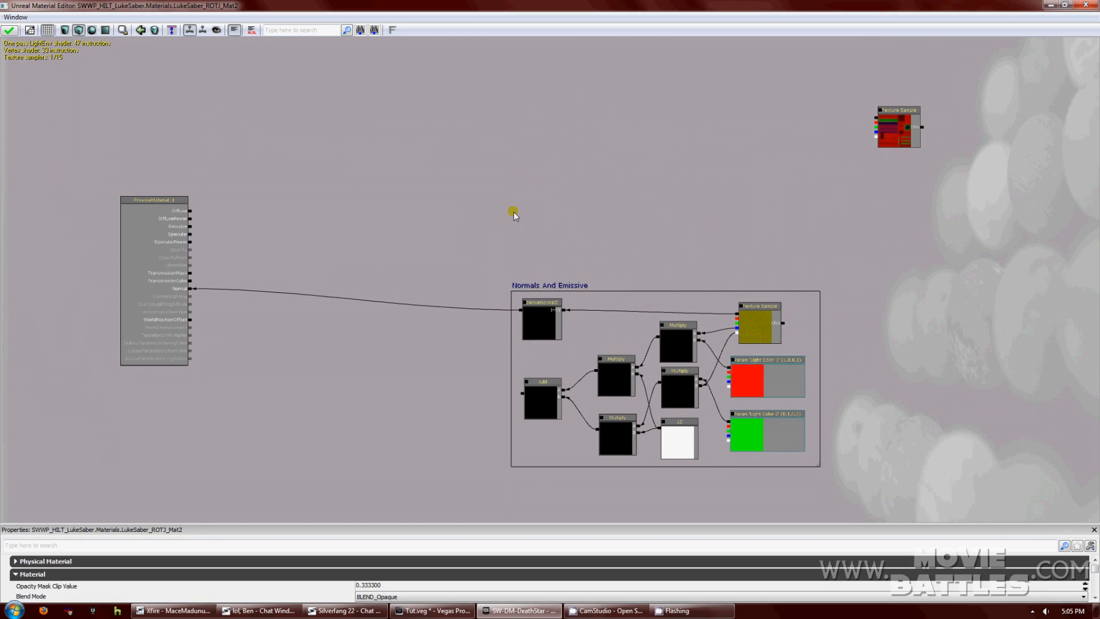
right_click(518, 250)
mouse_move(555, 265)
click(630, 261)
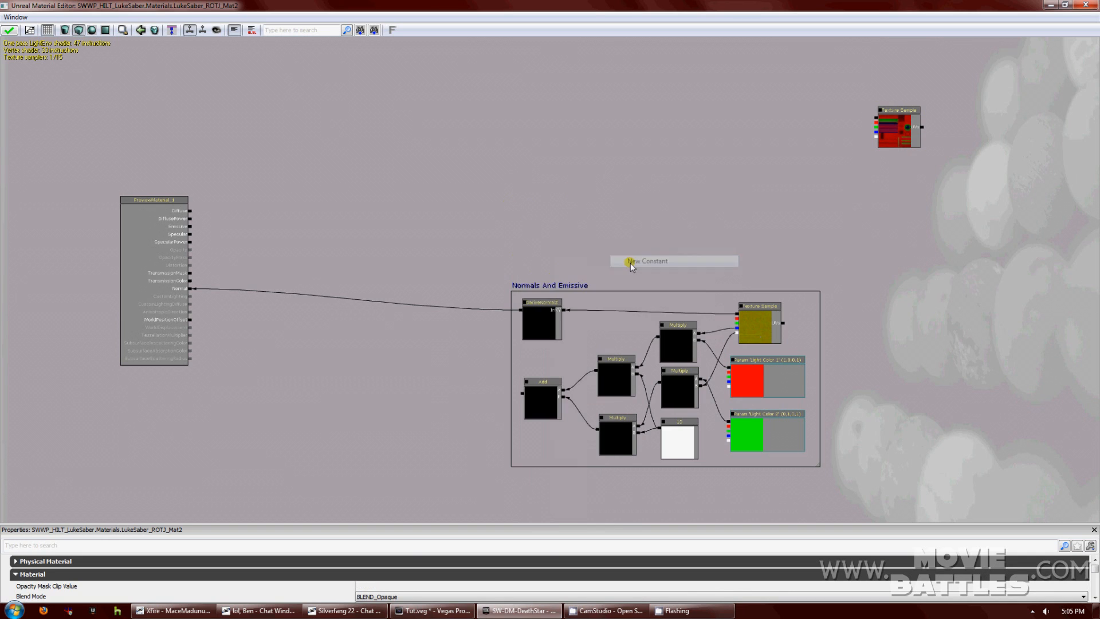
drag(532, 260, 530, 237)
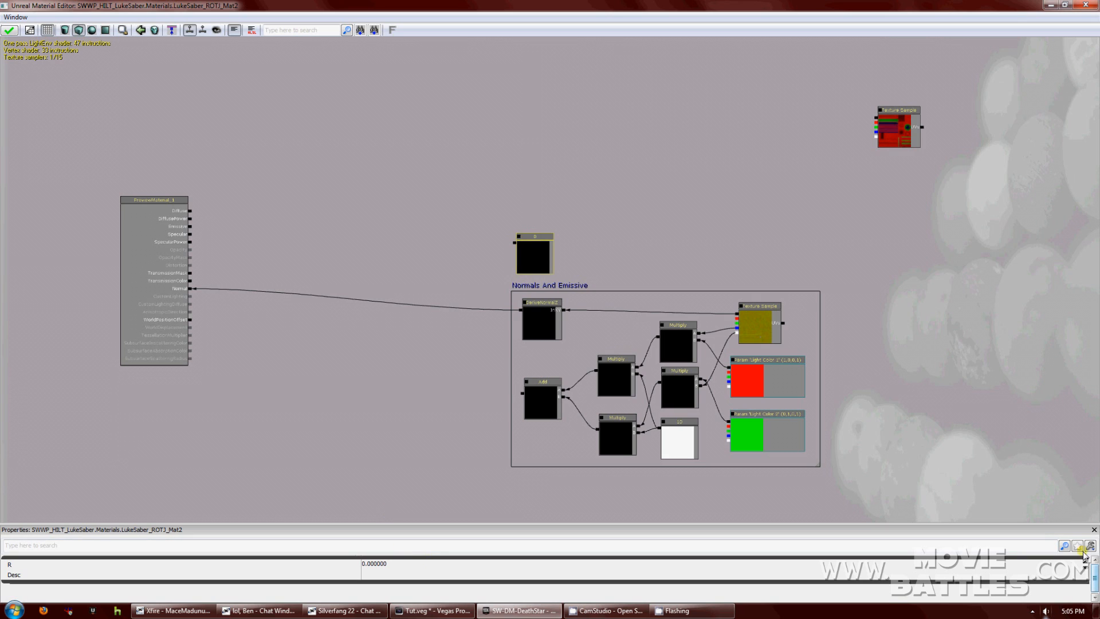
click(622, 562)
text(3)
key(Return)
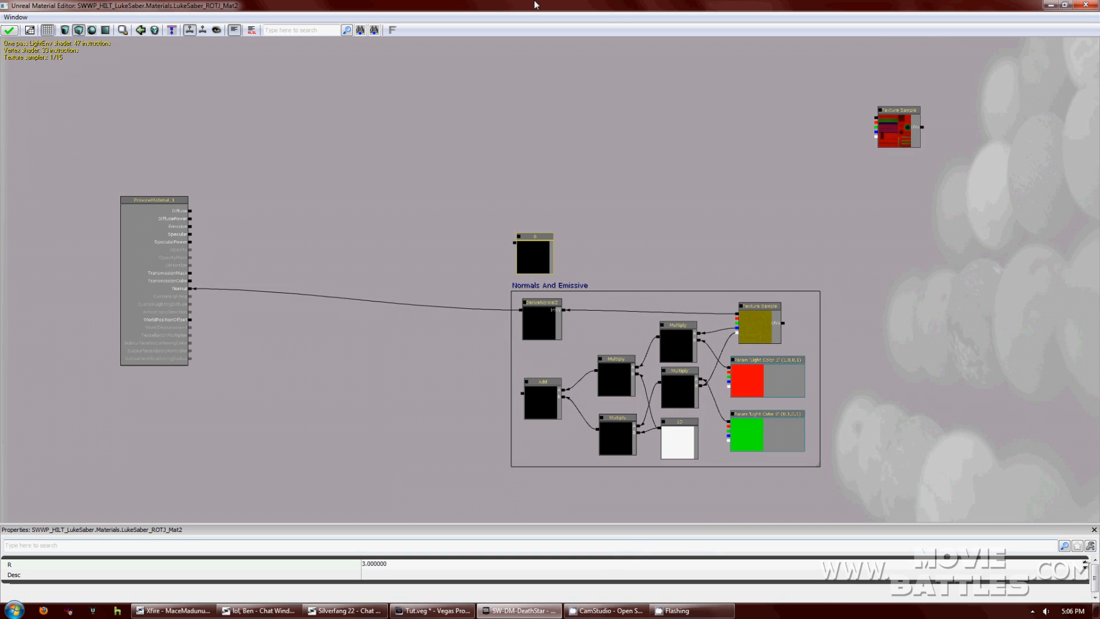
drag(515, 246, 191, 243)
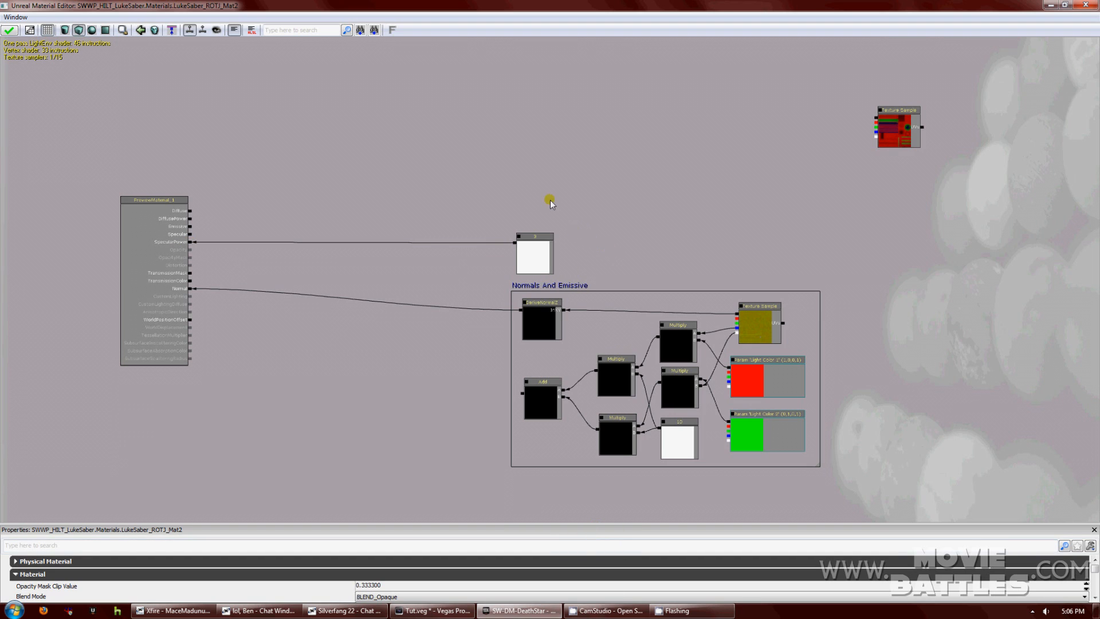
Place a new Multiply node above the constant 3.
right_click(525, 191)
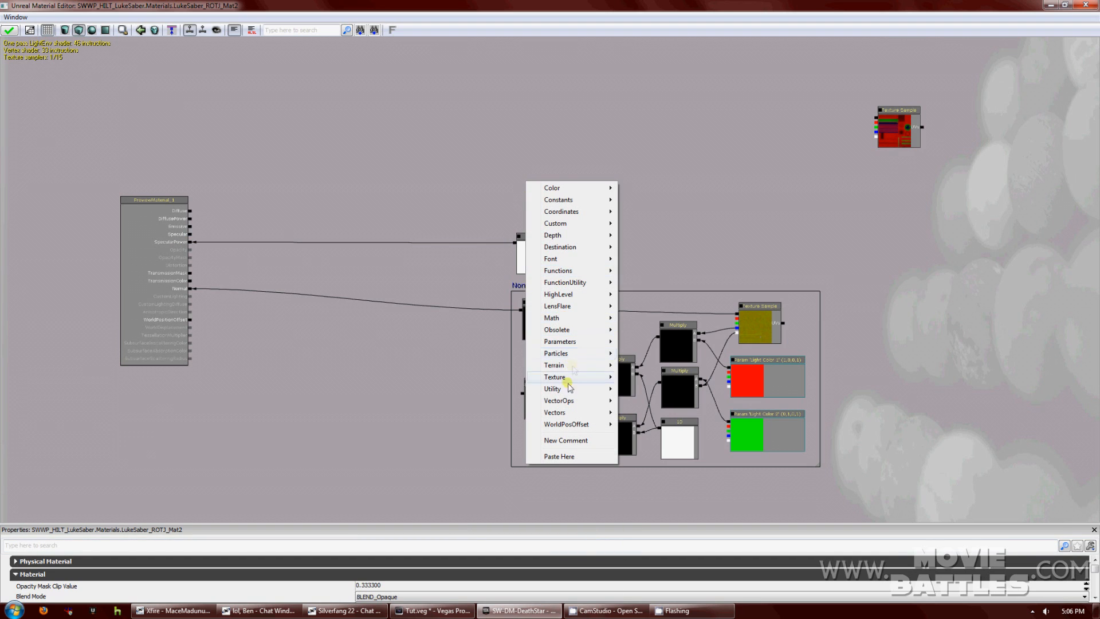
click(629, 177)
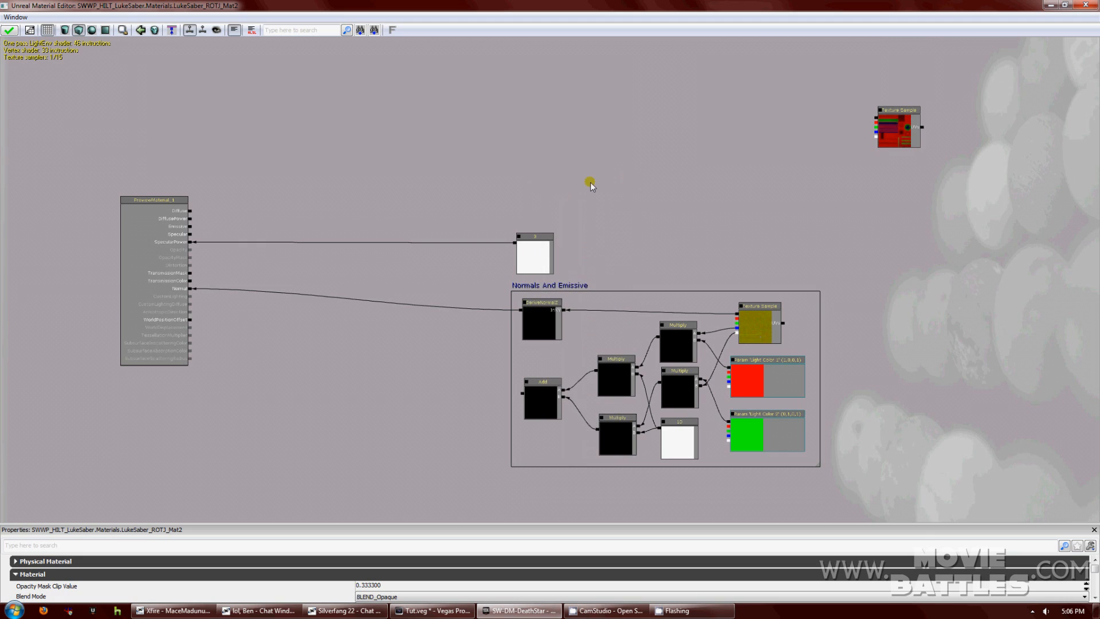
click(517, 190)
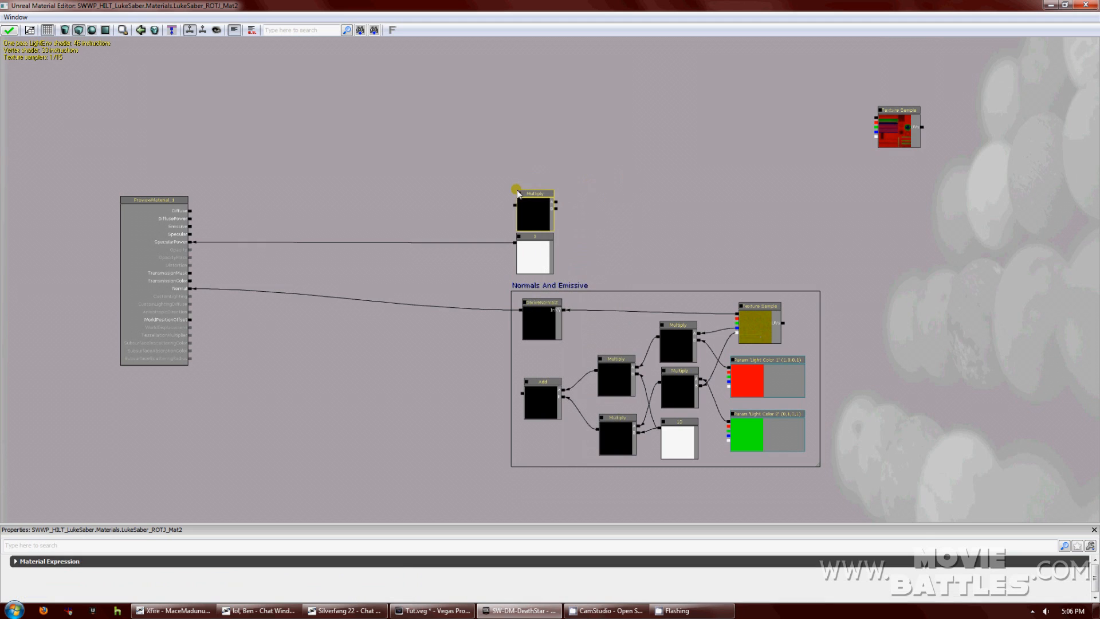
drag(542, 190, 542, 186)
click(595, 229)
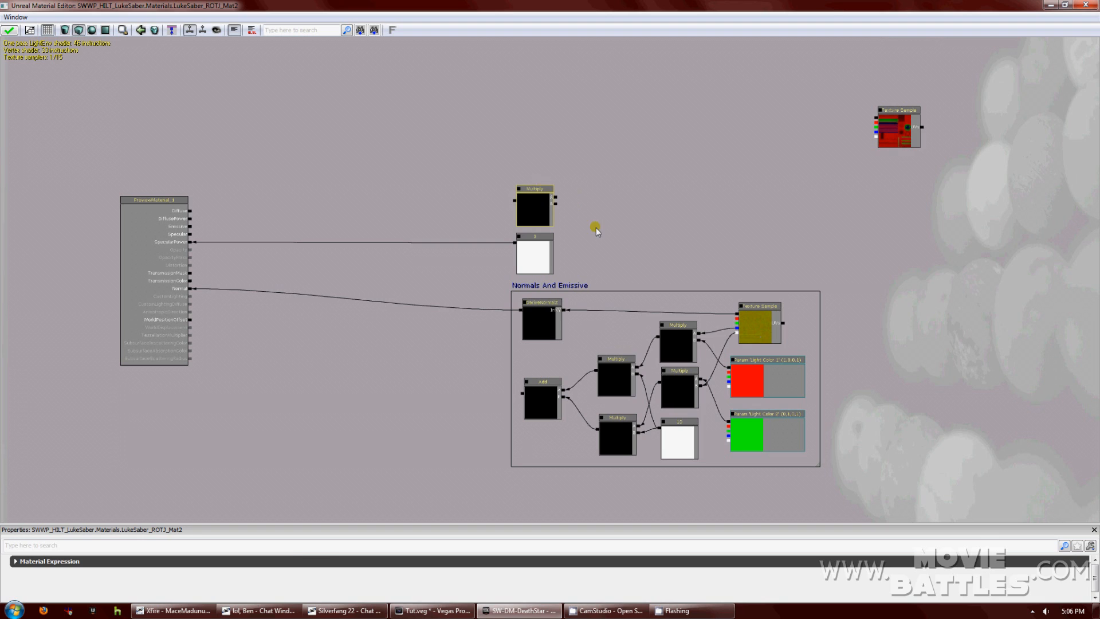
Add a Constant3Vector node beside the constant and convert it into a parameter.
right_click(594, 229)
mouse_move(633, 234)
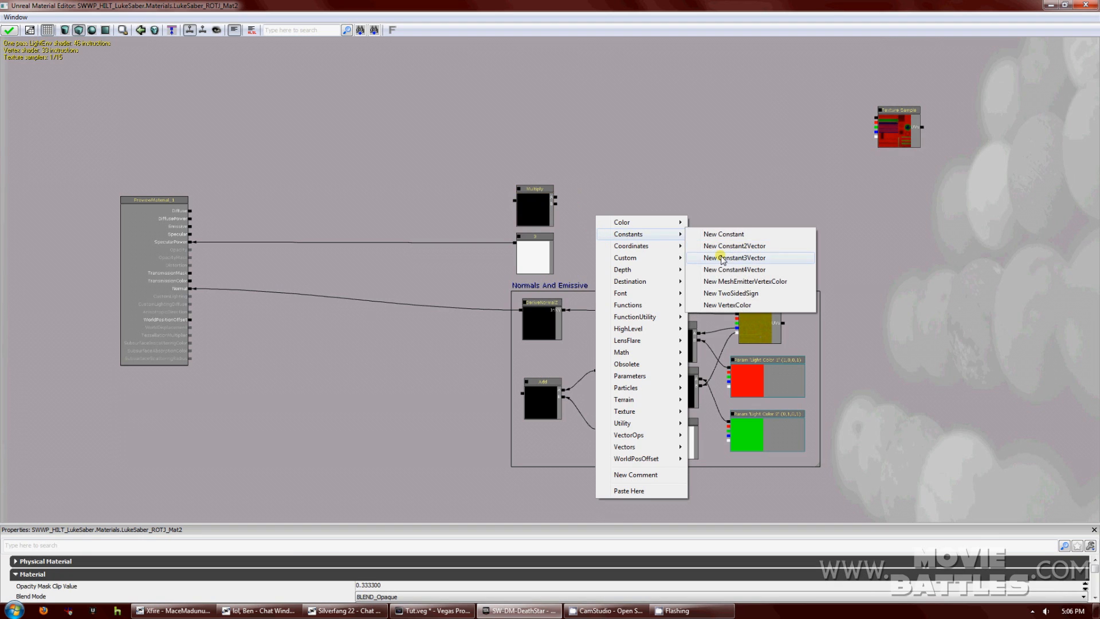
click(721, 257)
drag(609, 234, 593, 236)
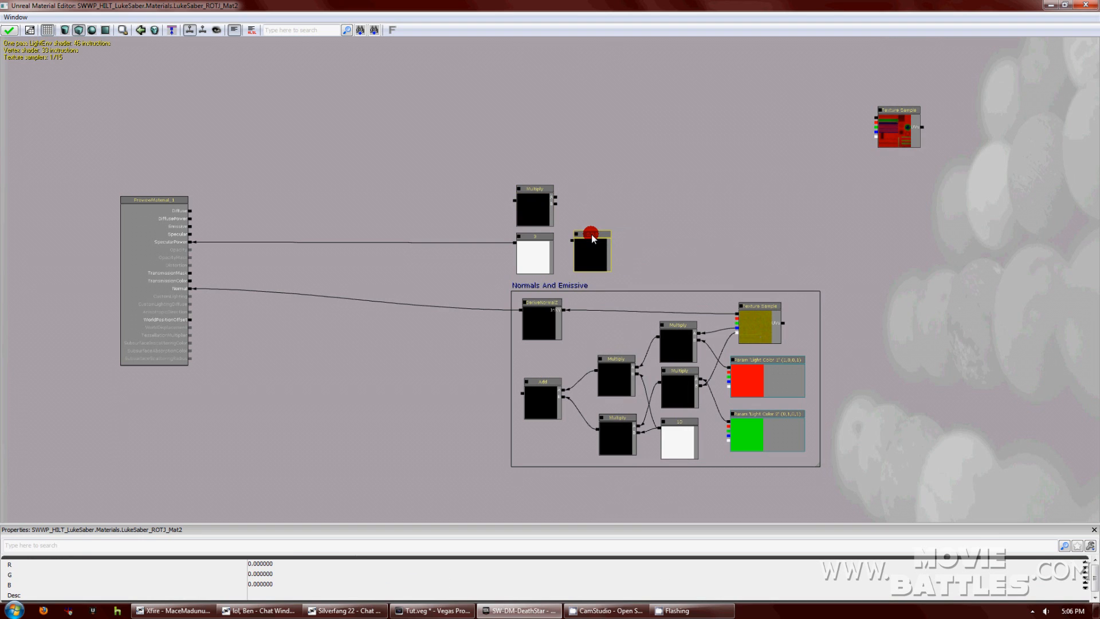
right_click(589, 251)
key(Escape)
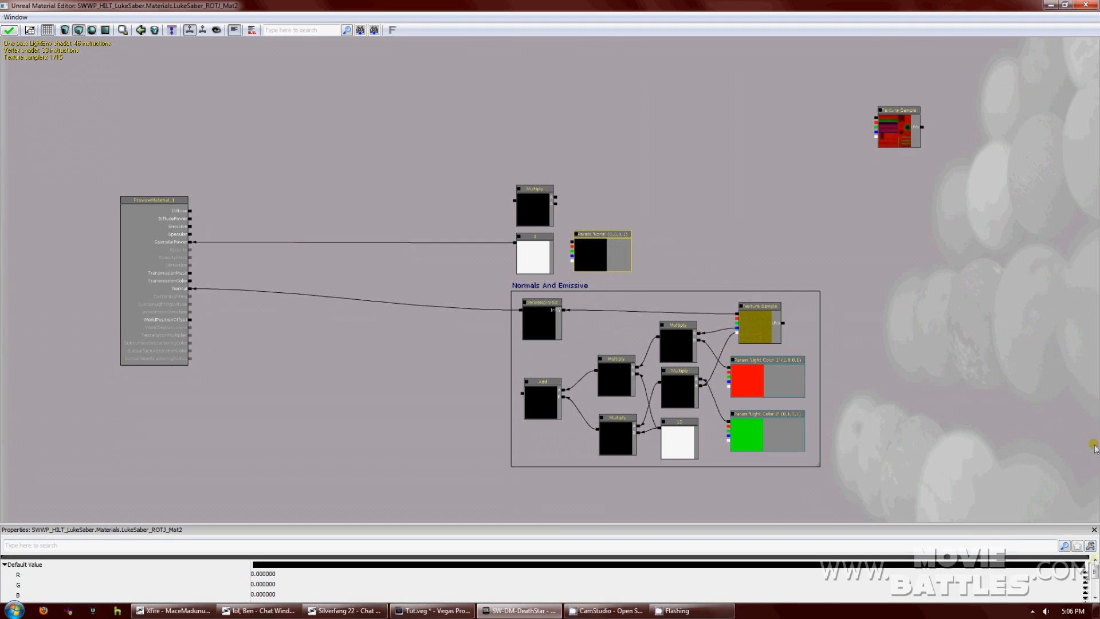
drag(1095, 573, 1091, 579)
Set the vector parameter's default colour to white (1,1,1).
click(290, 561)
text(1)
click(287, 571)
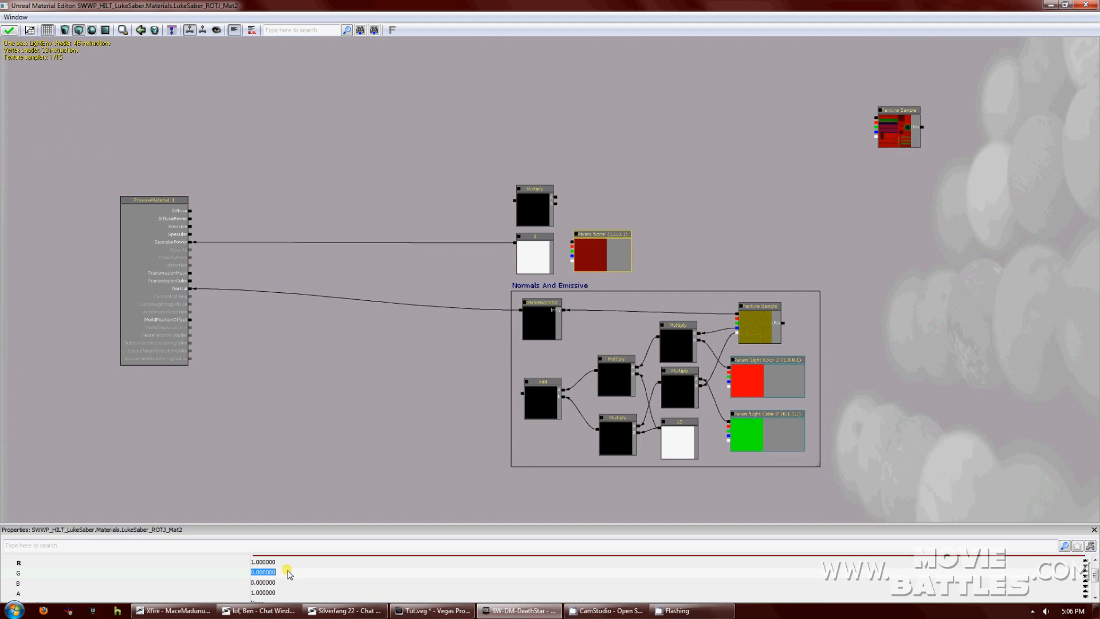
text(1)
click(287, 582)
text(1)
key(Return)
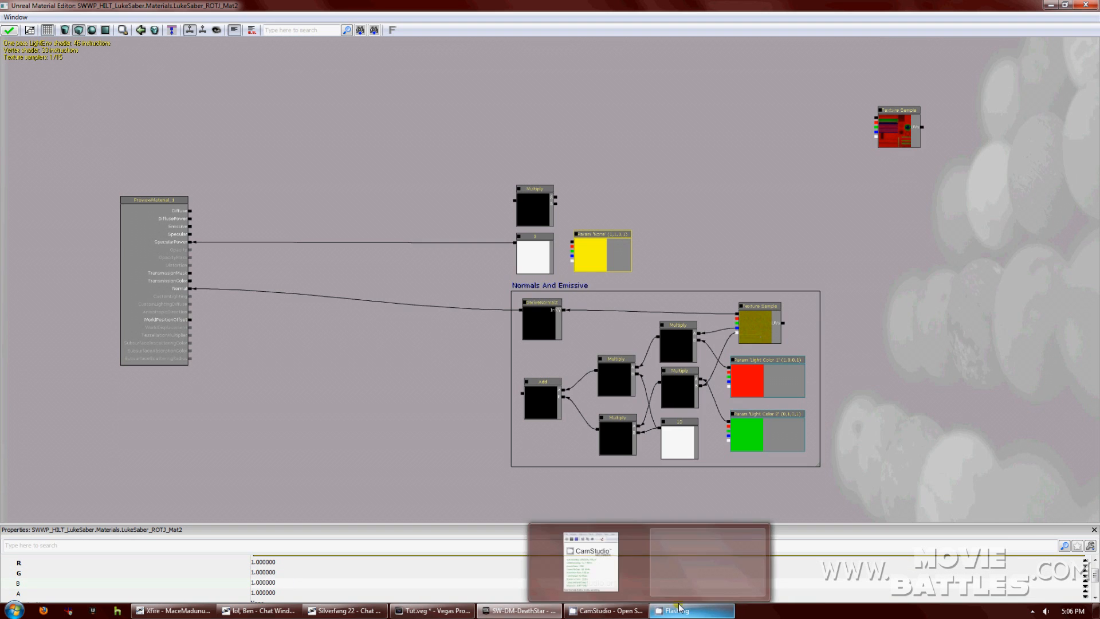
drag(423, 526, 422, 480)
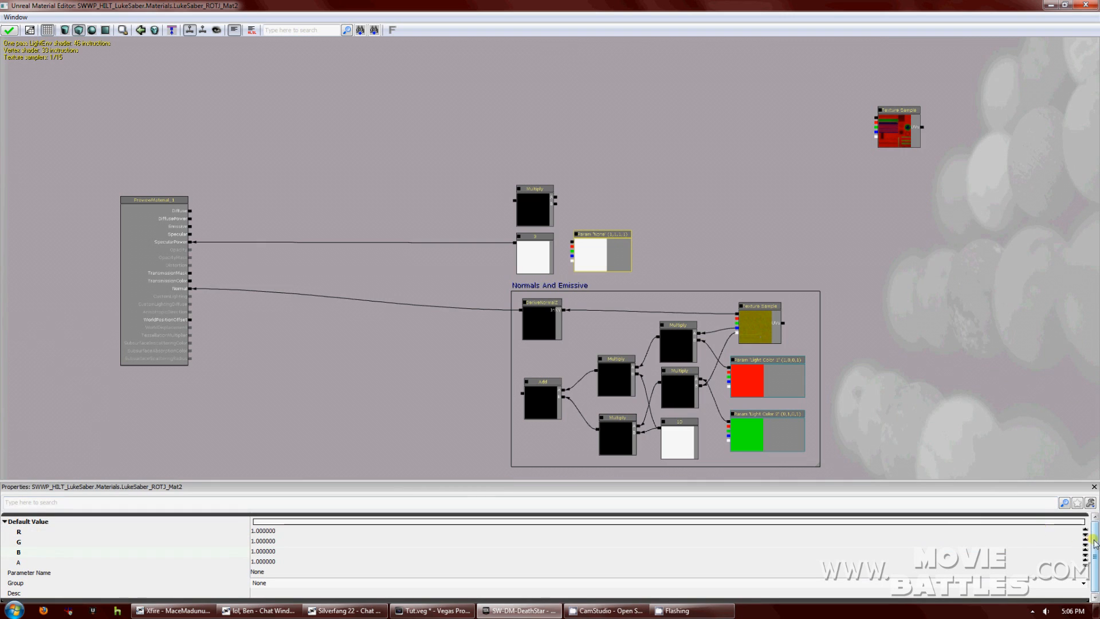
Name the parameter Specular in group Specular and wire it and the red texture into the Multiply.
click(275, 582)
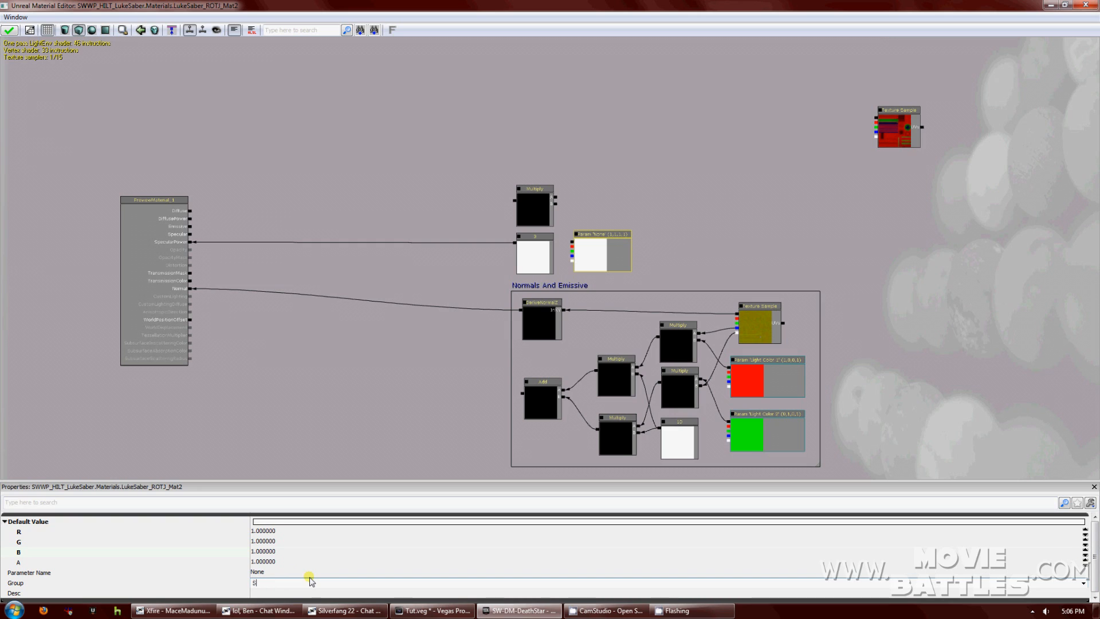
click(292, 571)
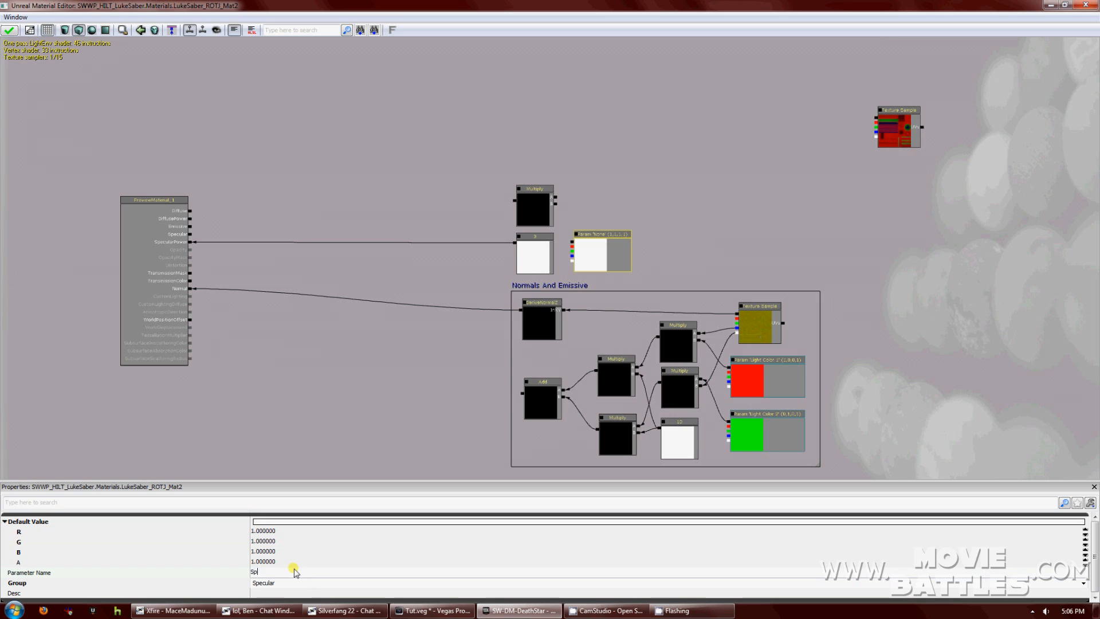
text(Specular)
key(Return)
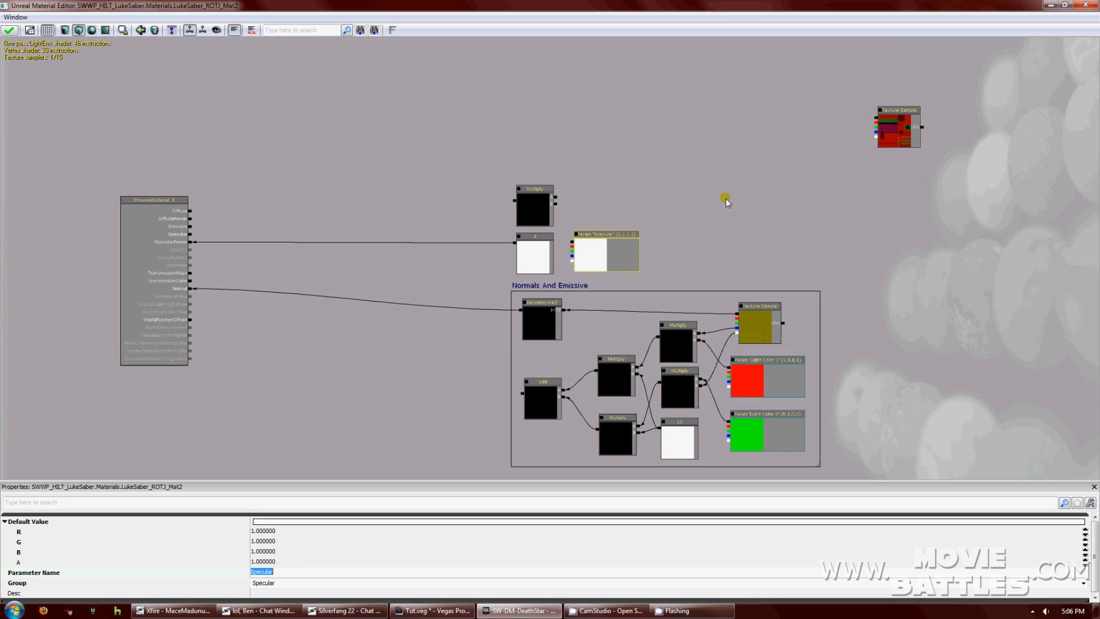
drag(572, 241, 555, 204)
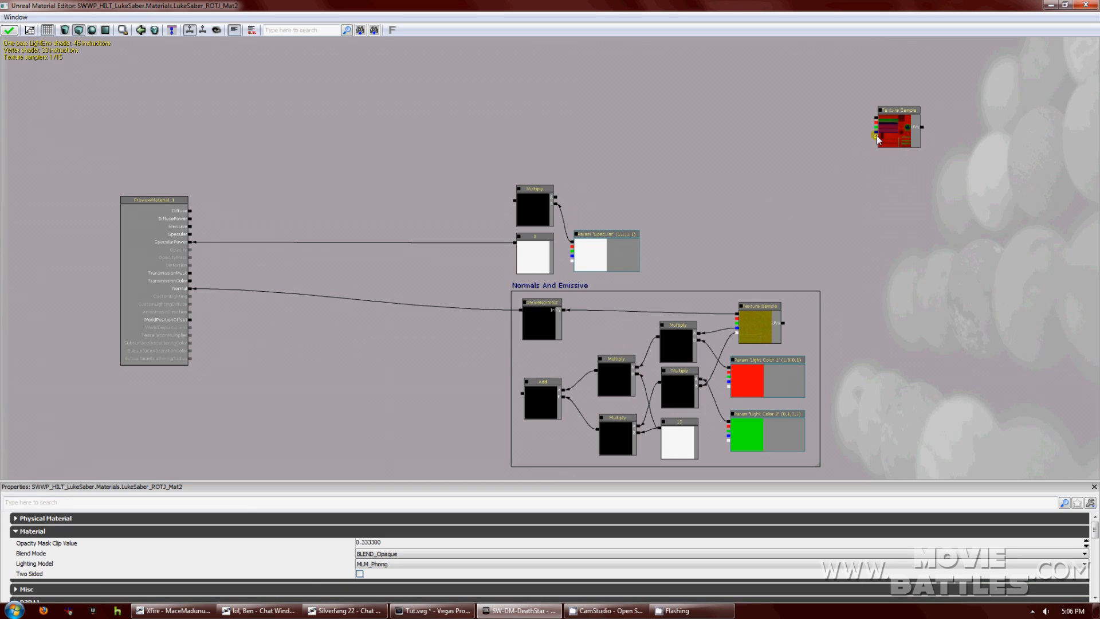
drag(824, 157, 190, 234)
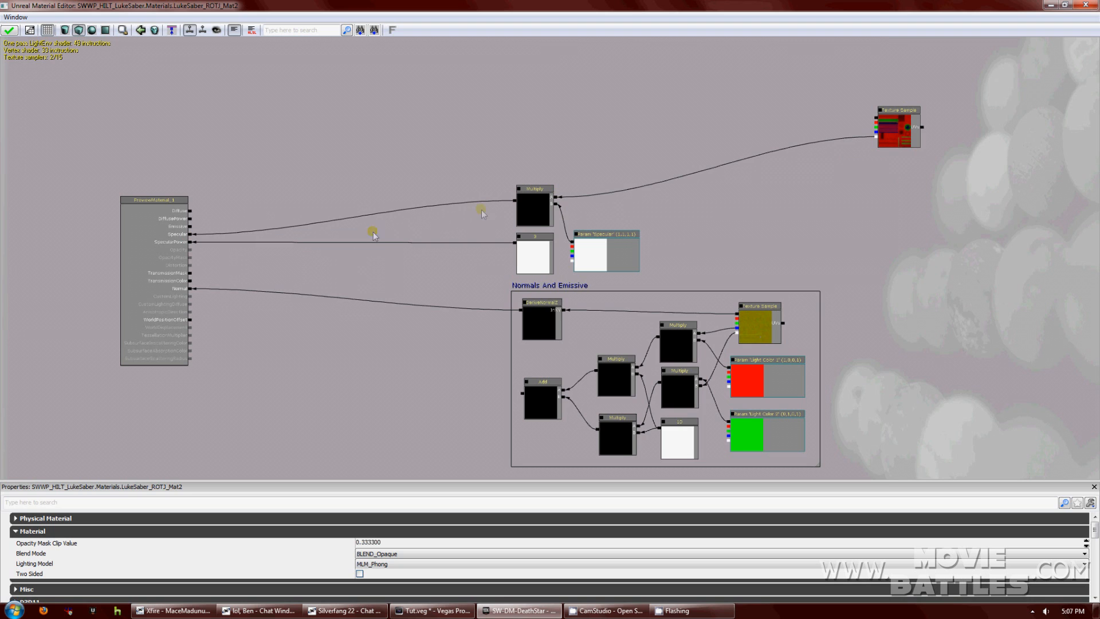
Add a comment titled Specular and size it around the specular nodes.
right_click(494, 173)
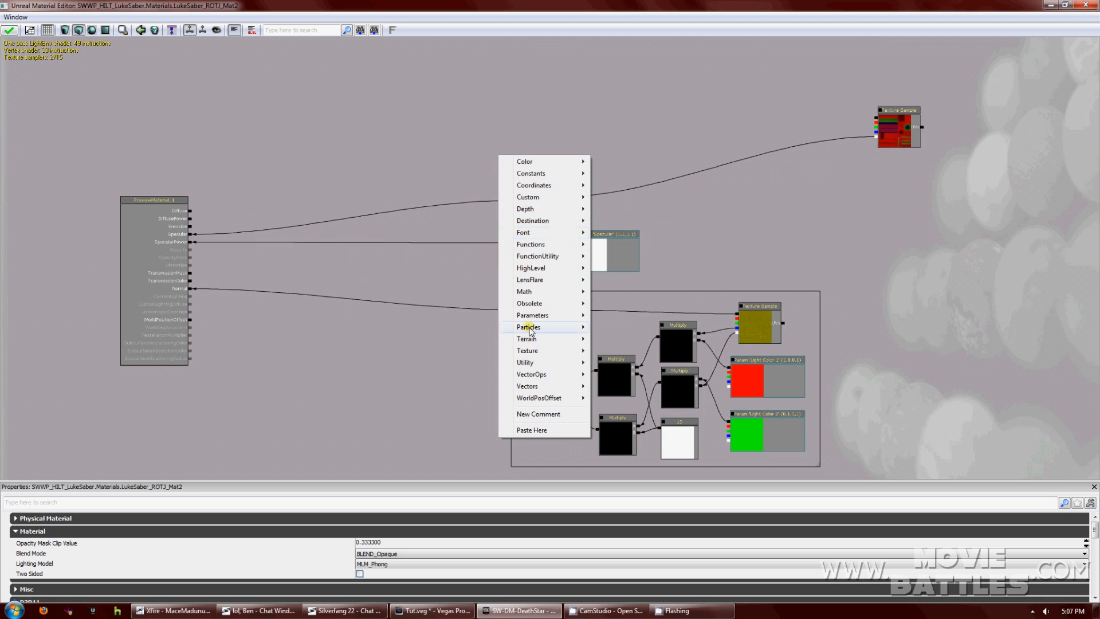
right_click(454, 128)
click(498, 366)
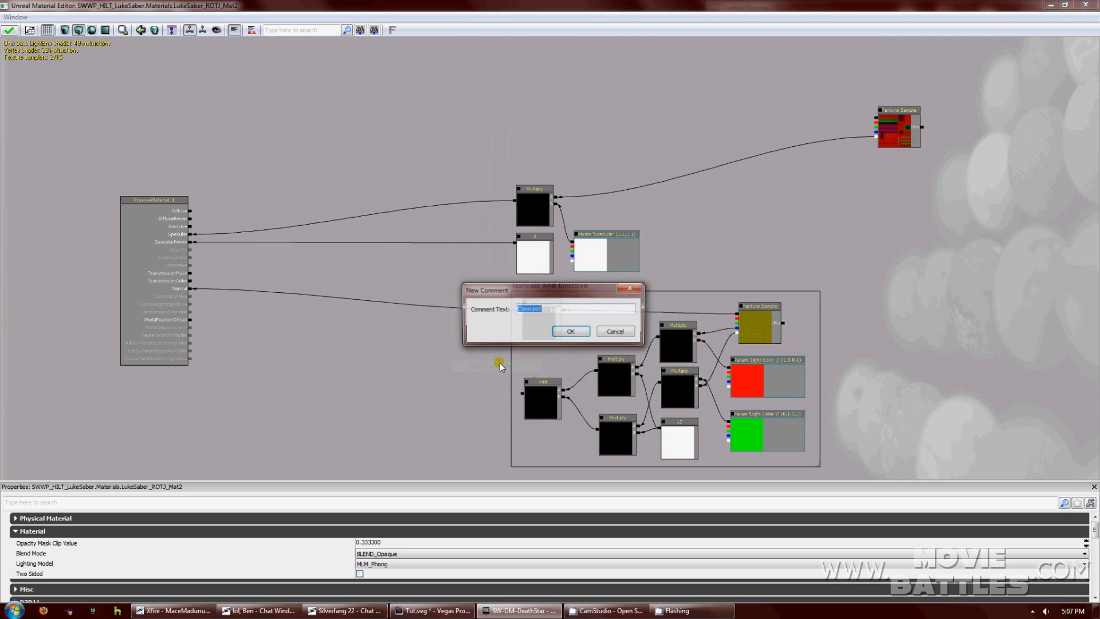
text(Specular)
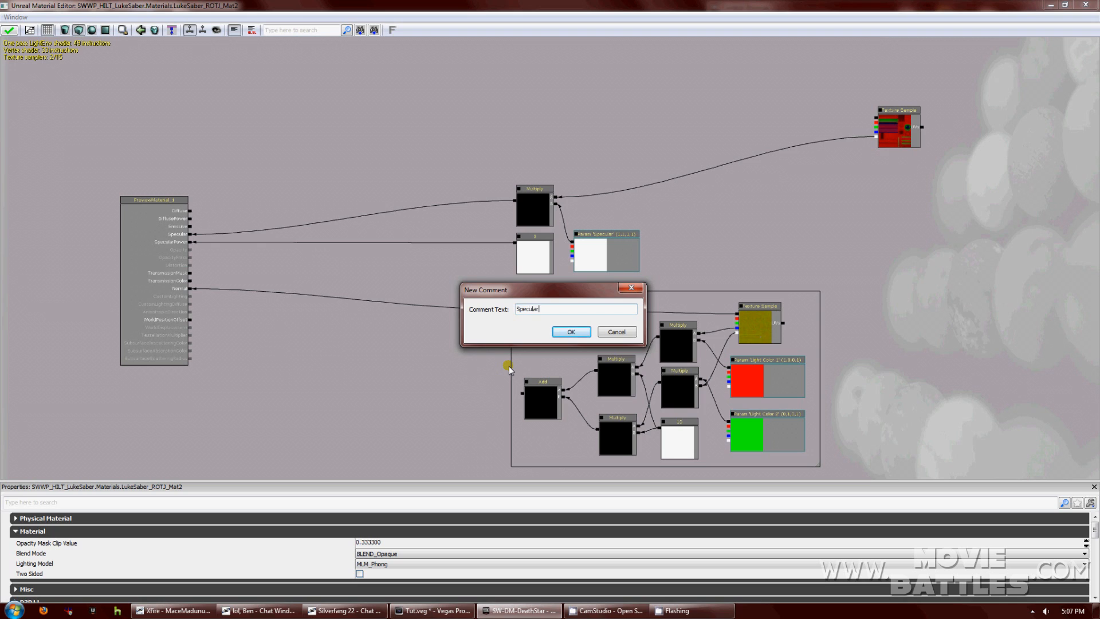
key(Return)
drag(452, 124, 484, 140)
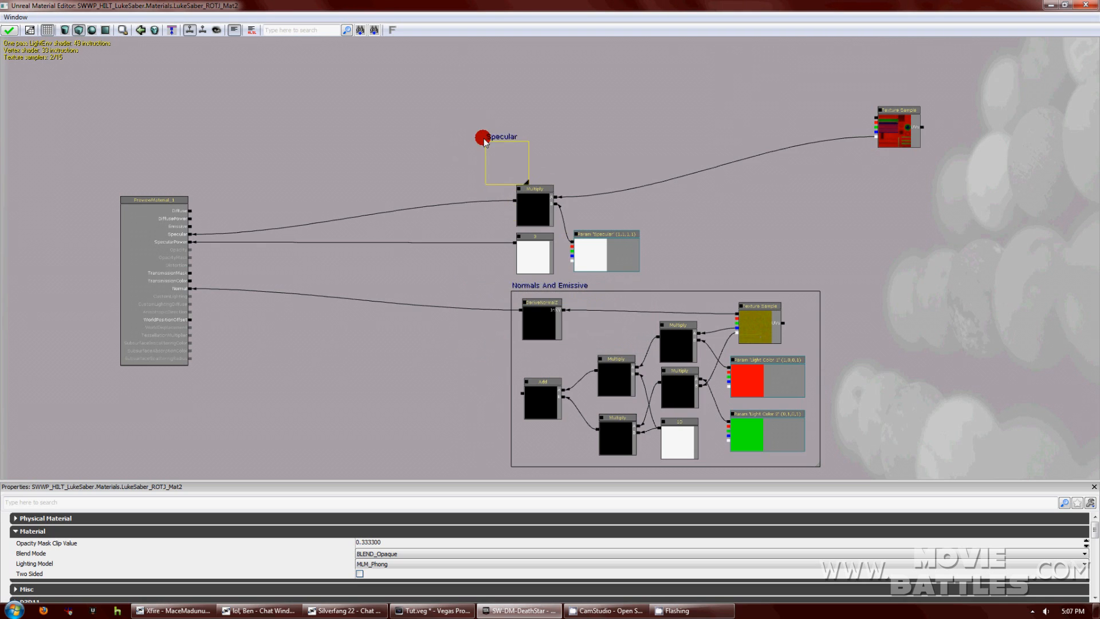
drag(526, 183, 647, 275)
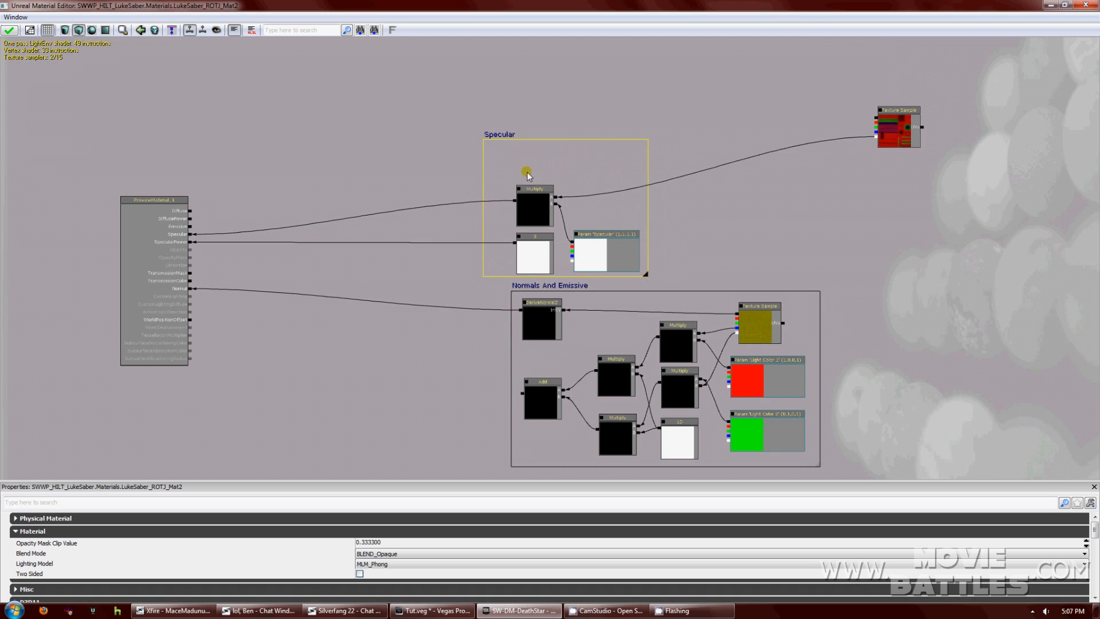
Move the Multiply, constant 3 and Specular parameter together and shrink the box to fit.
click(538, 218)
ctrl+click(544, 246)
ctrl+click(586, 244)
ctrl+drag(537, 200, 509, 160)
drag(647, 272, 616, 237)
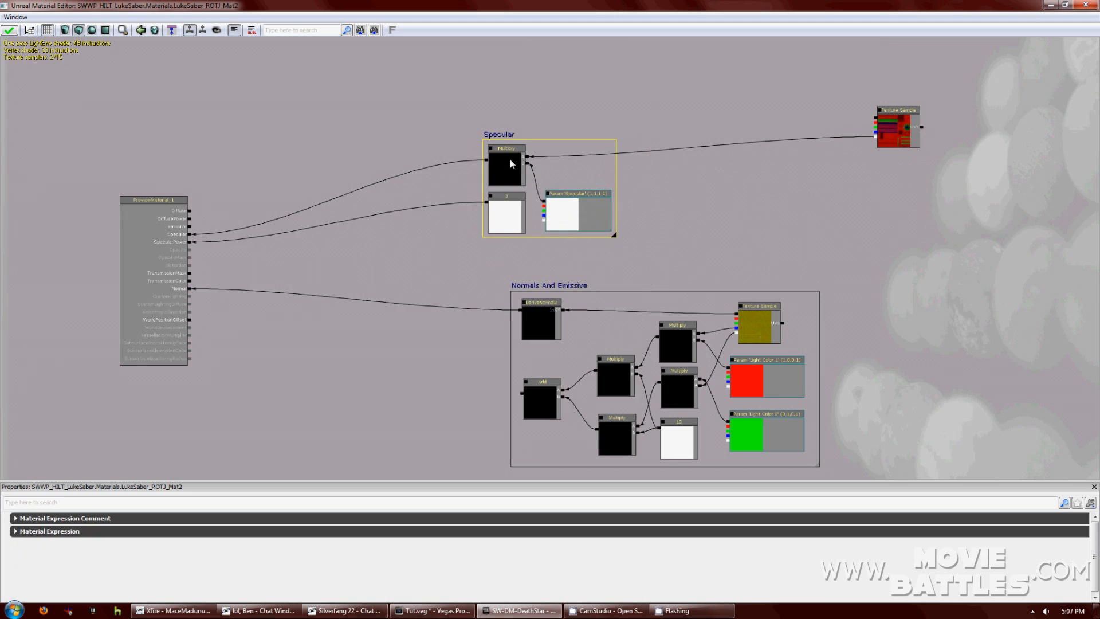
drag(486, 141, 509, 180)
click(826, 207)
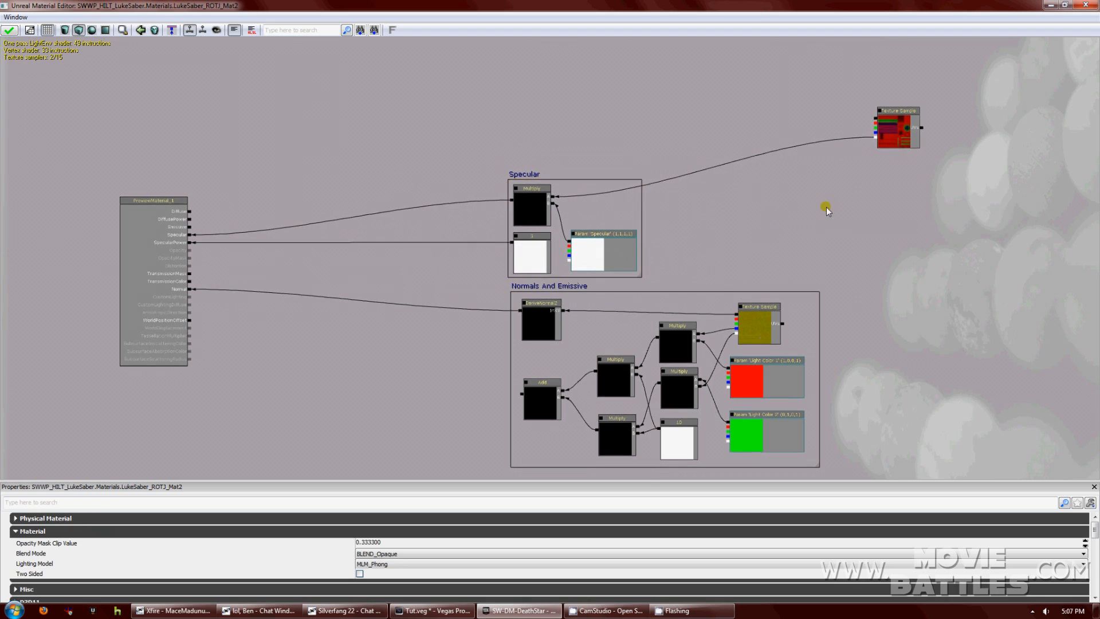
drag(826, 208, 738, 270)
click(797, 196)
Move the red texture sample right and place three Multiply nodes beside it.
drag(797, 196, 913, 220)
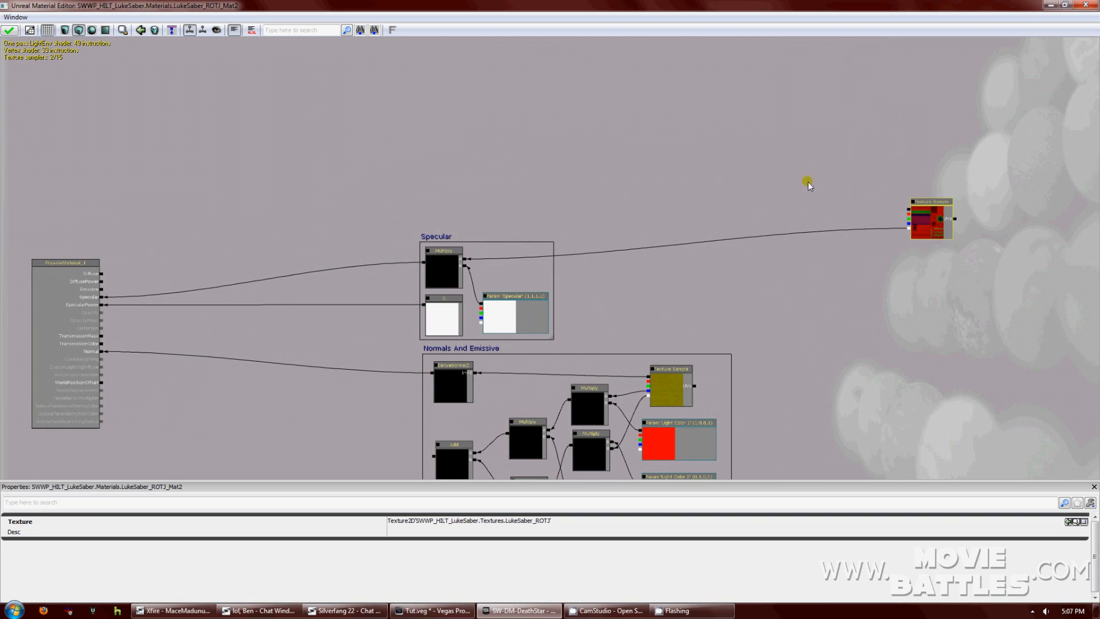
click(779, 175)
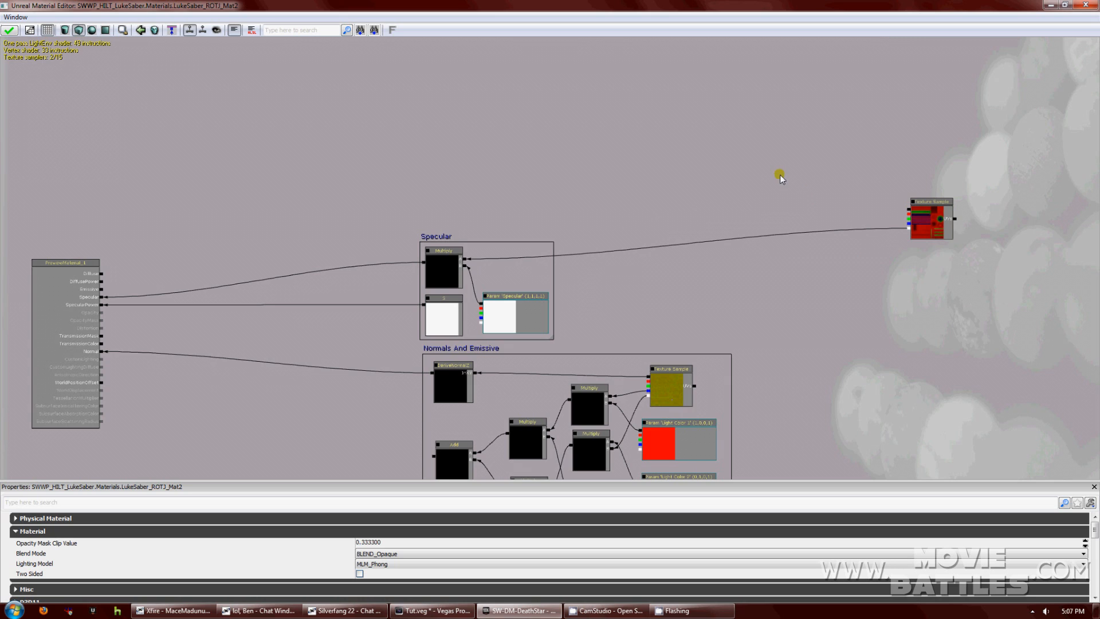
click(743, 158)
click(751, 227)
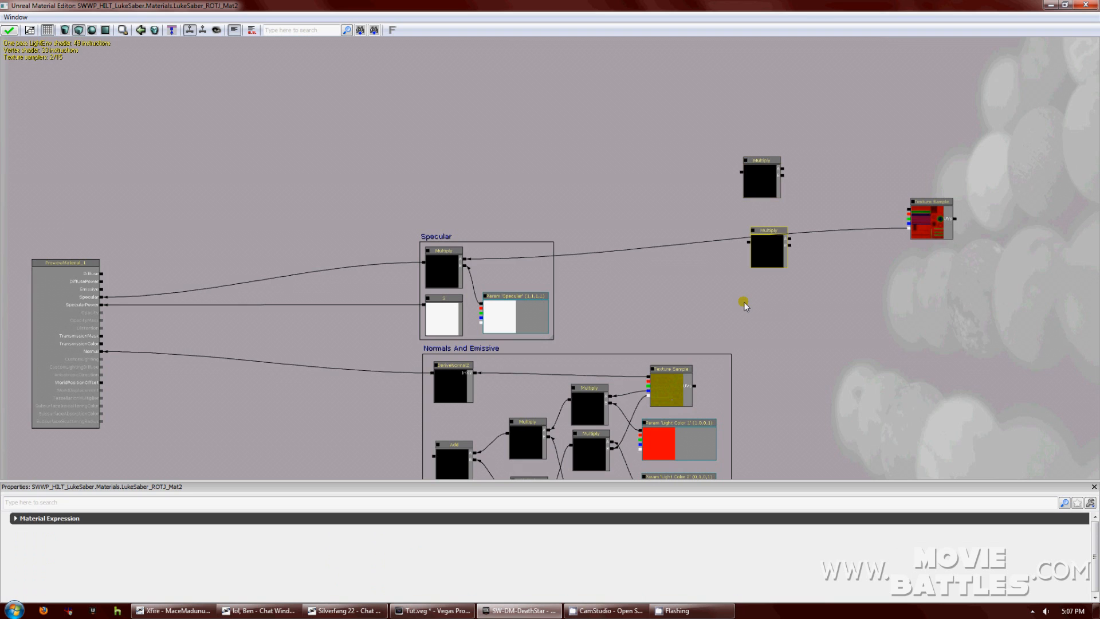
click(744, 301)
Add three Constant3Vector nodes, deleting an accidentally added two-channel constant.
right_click(857, 304)
mouse_move(894, 322)
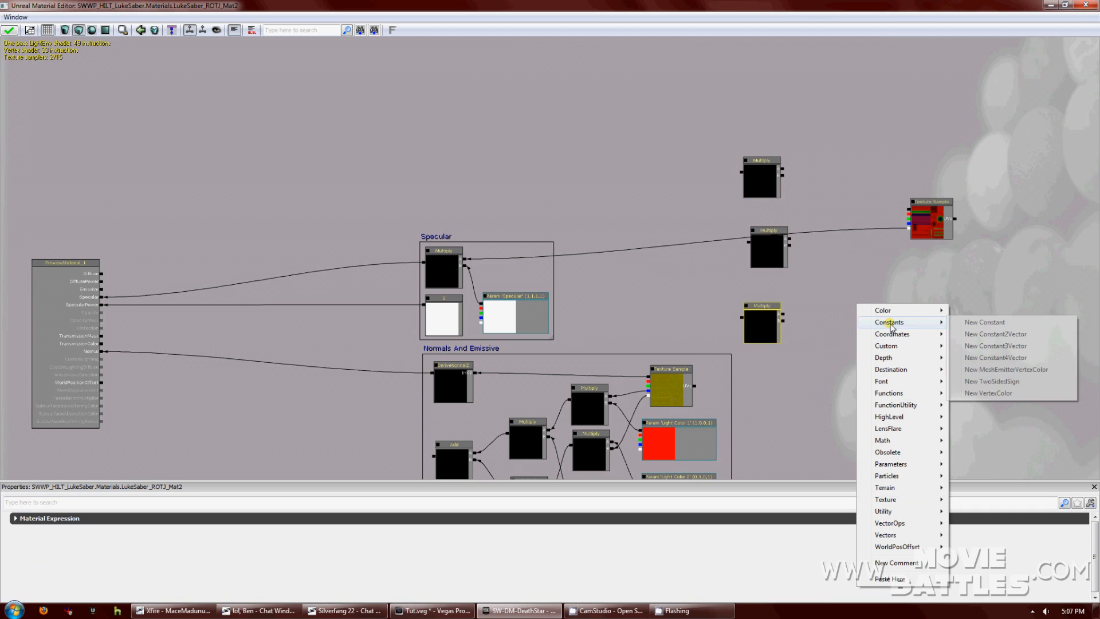
click(967, 334)
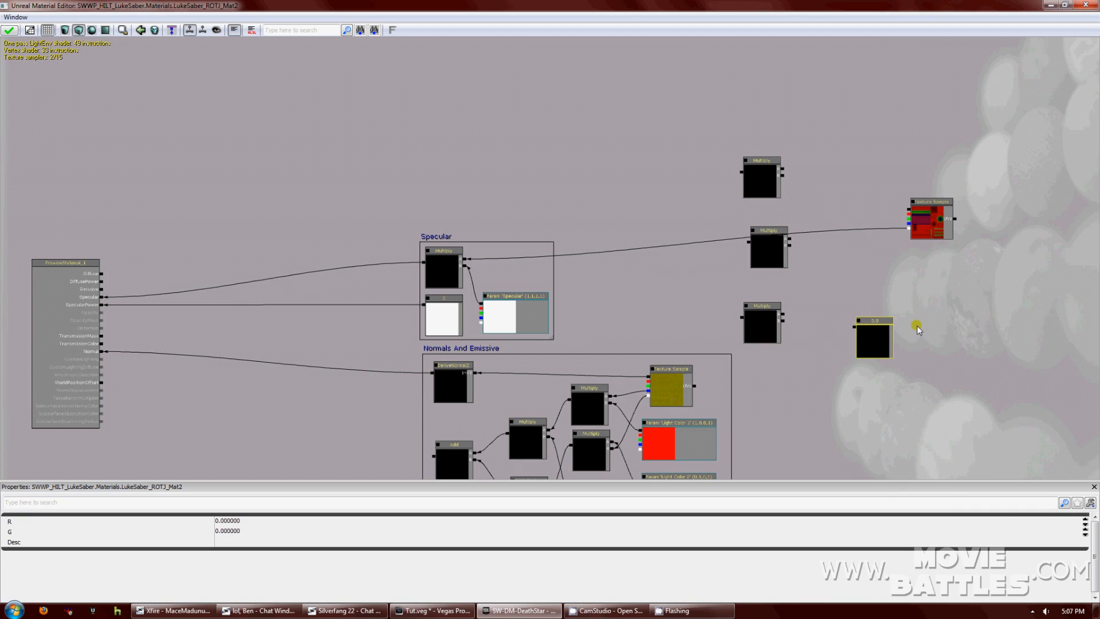
key(Delete)
right_click(852, 295)
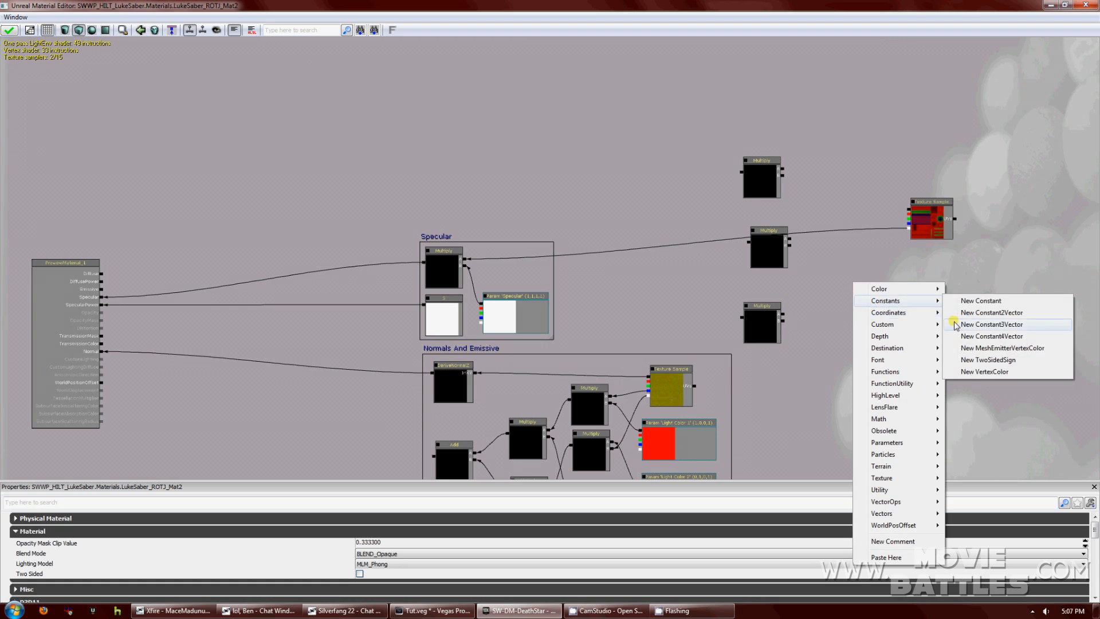
click(870, 275)
right_click(847, 247)
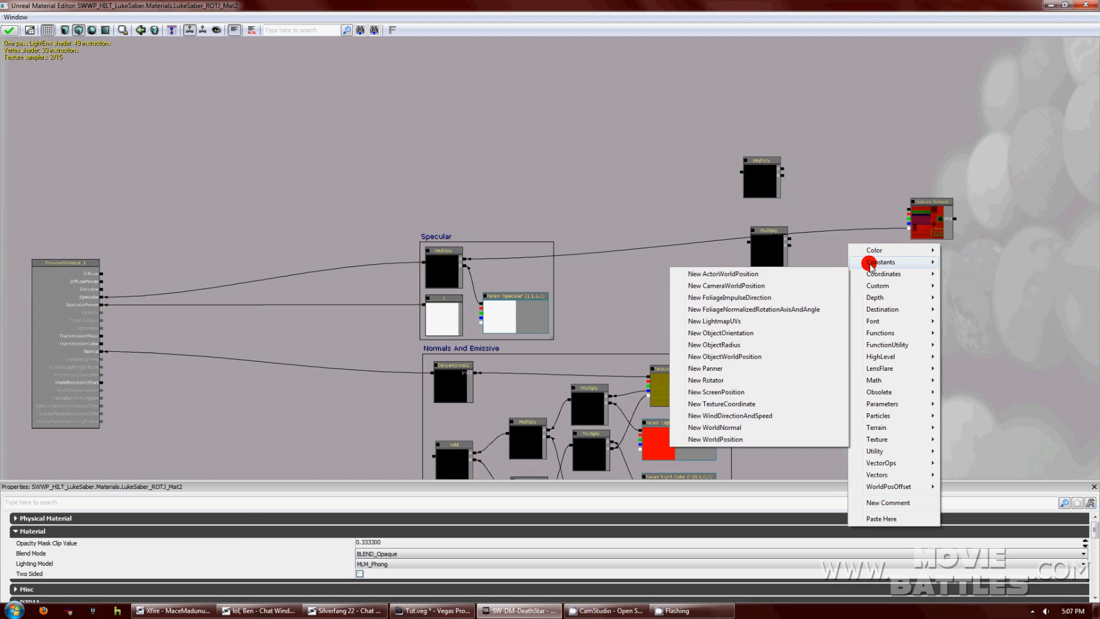
mouse_move(876, 262)
click(981, 287)
right_click(839, 162)
mouse_move(859, 167)
click(978, 191)
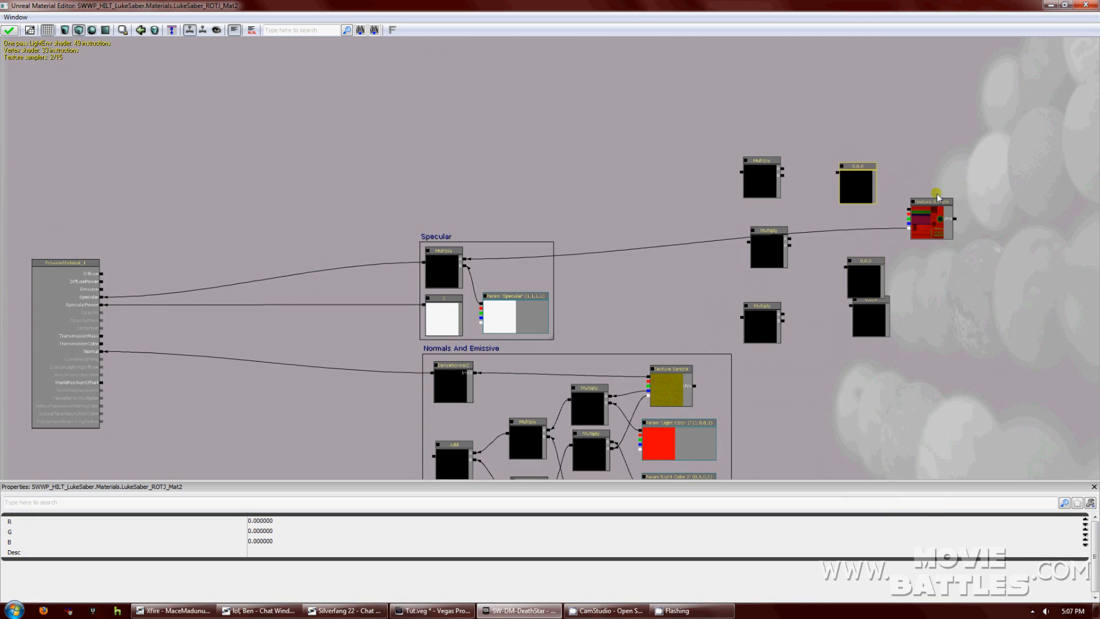
Wire the top, middle and bottom constants into their matching Multiply nodes.
drag(836, 173, 782, 169)
drag(802, 244, 791, 240)
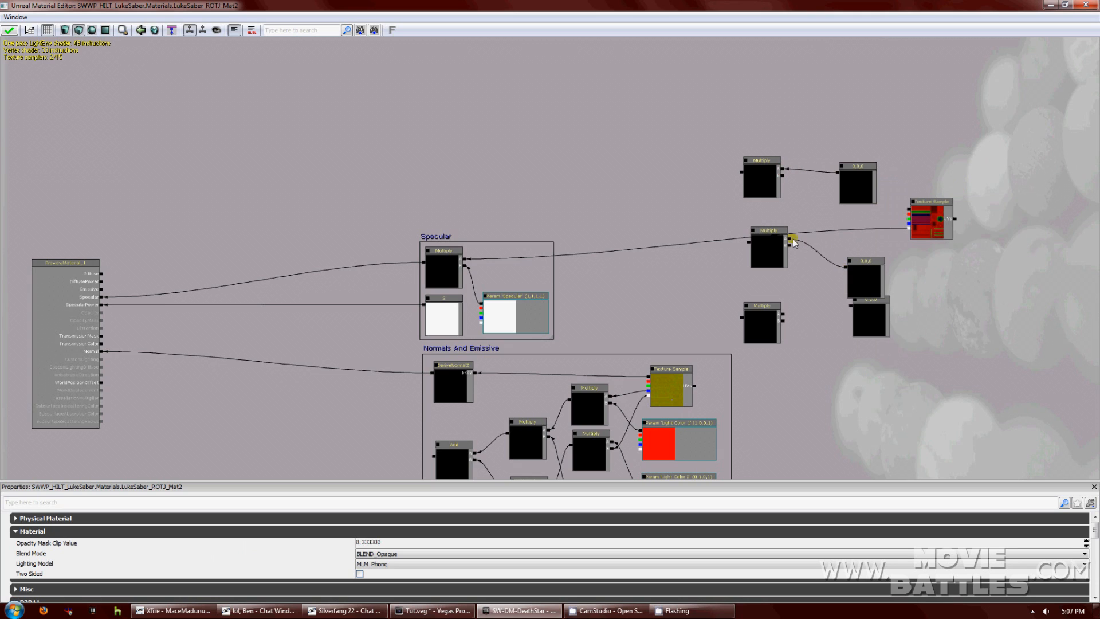
drag(851, 305, 783, 323)
drag(849, 304, 785, 321)
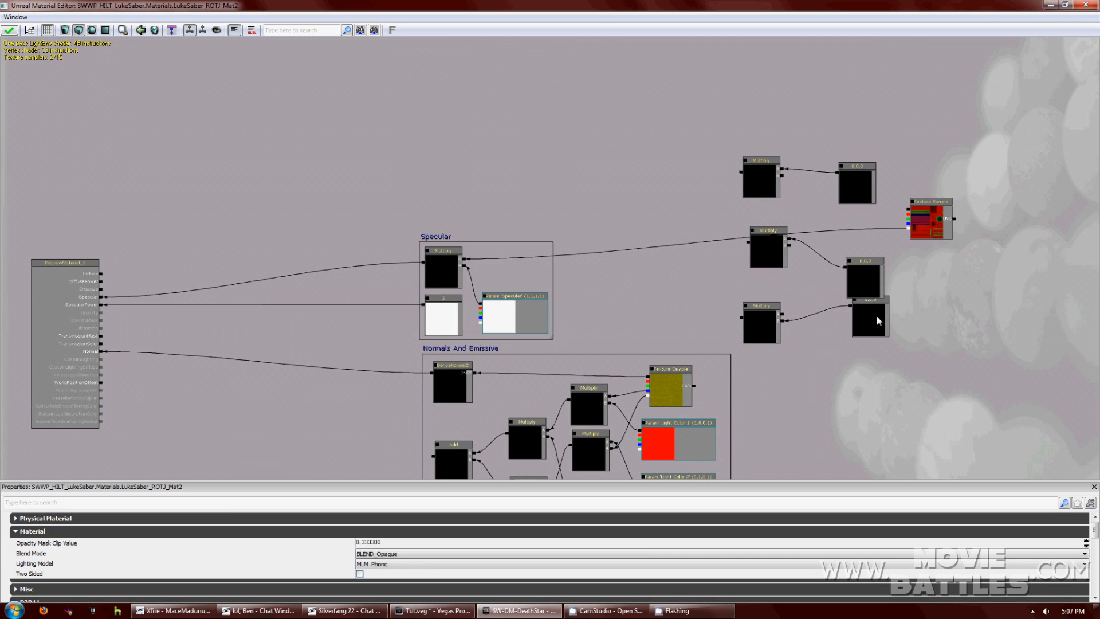
Convert the lower, middle and upper constants into parameters.
click(875, 315)
right_click(874, 301)
click(873, 278)
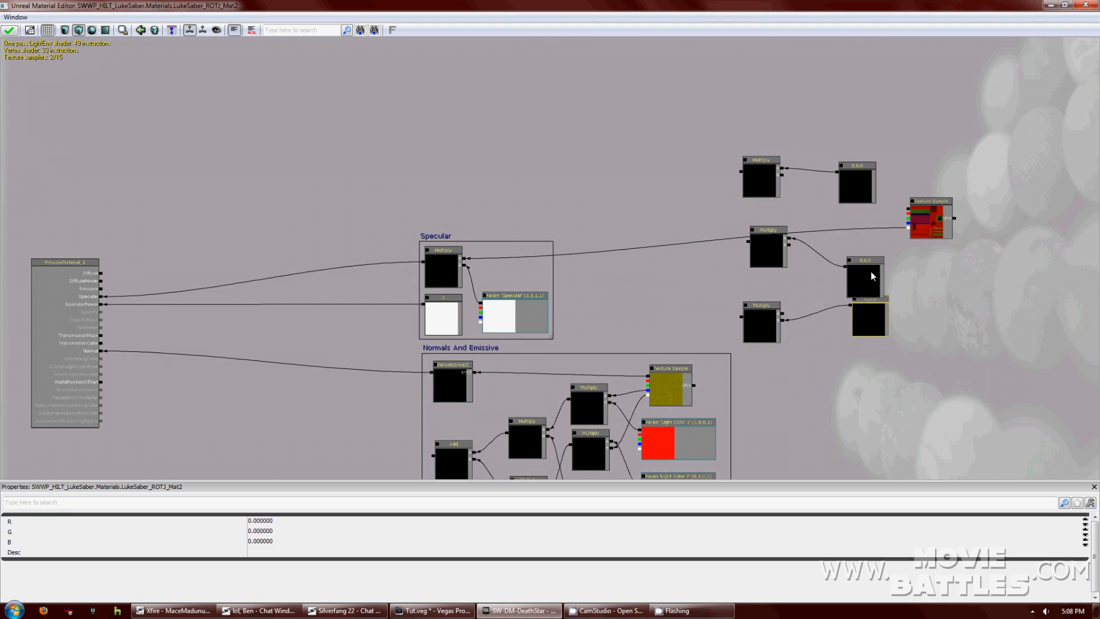
click(869, 271)
right_click(870, 263)
click(892, 267)
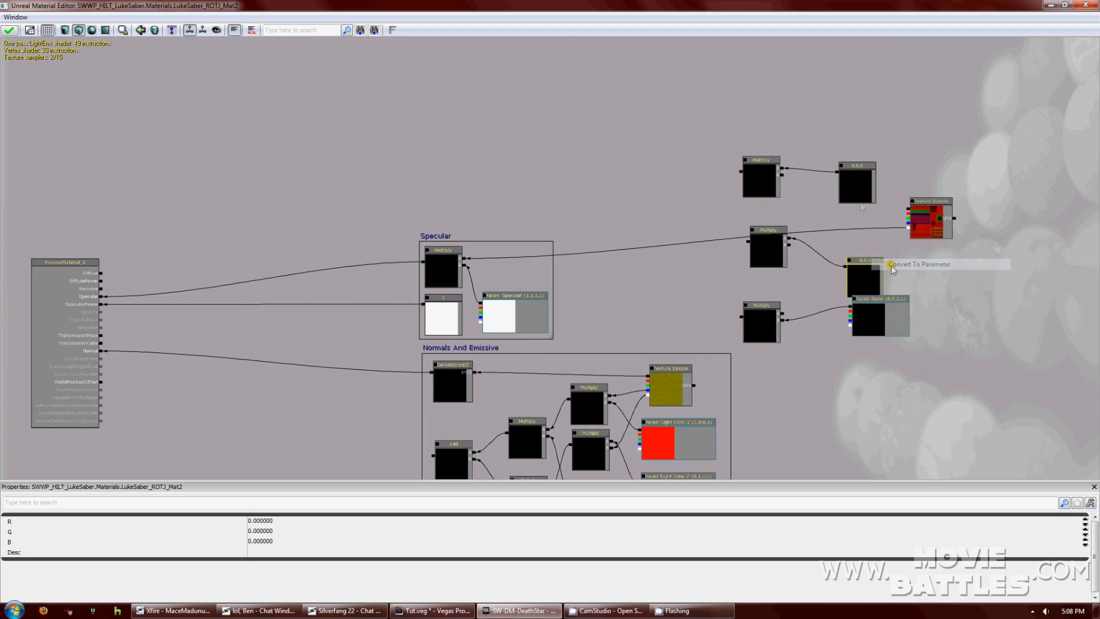
right_click(858, 191)
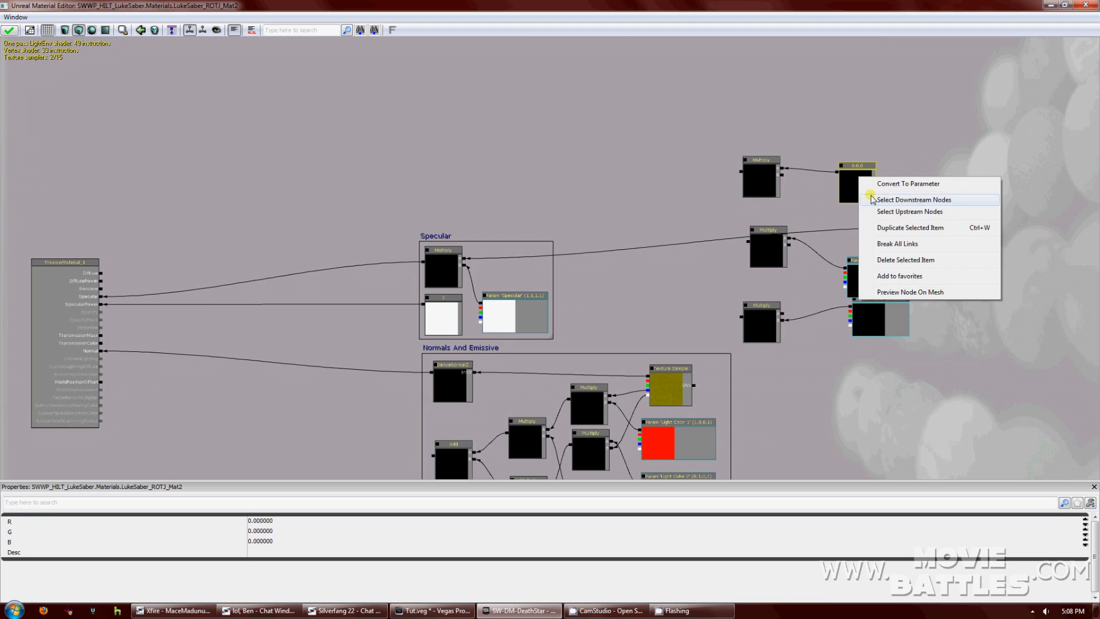
click(893, 183)
Space out the middle and lower parameters, then wire texture channels into the top, middle and bottom Multiply nodes.
drag(875, 265, 869, 243)
drag(882, 301, 877, 318)
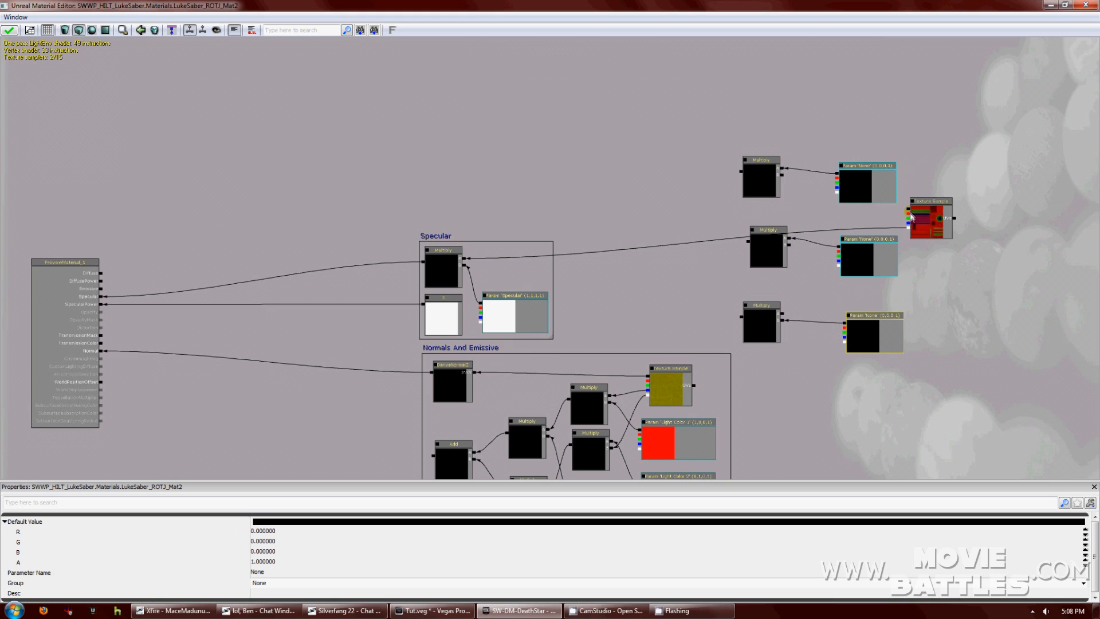
drag(908, 213, 785, 180)
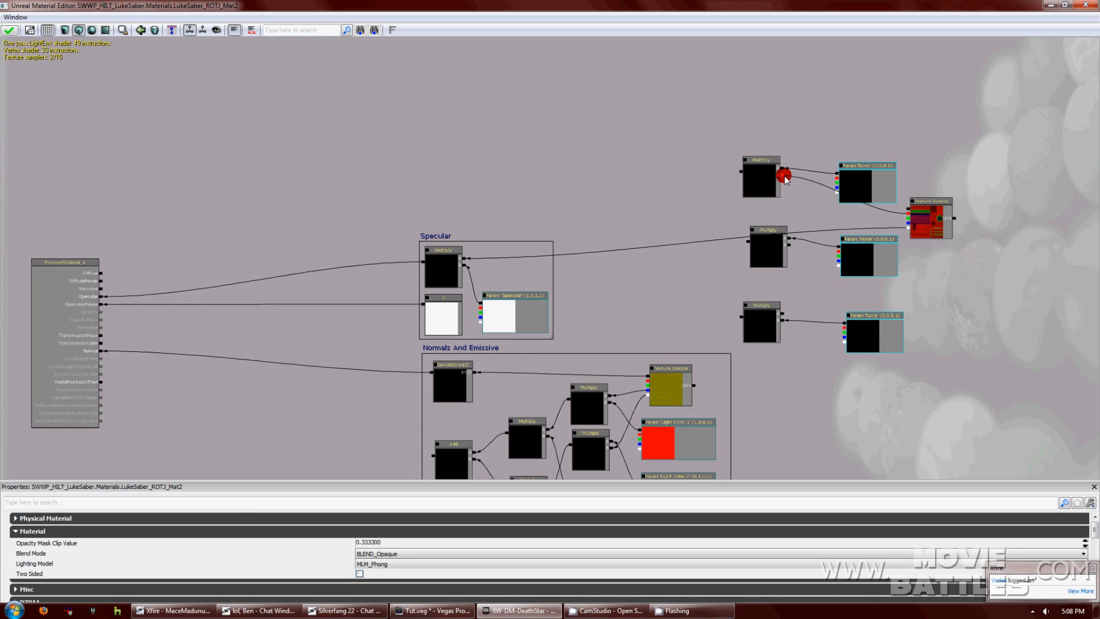
drag(907, 217, 792, 246)
click(832, 278)
drag(832, 279, 782, 314)
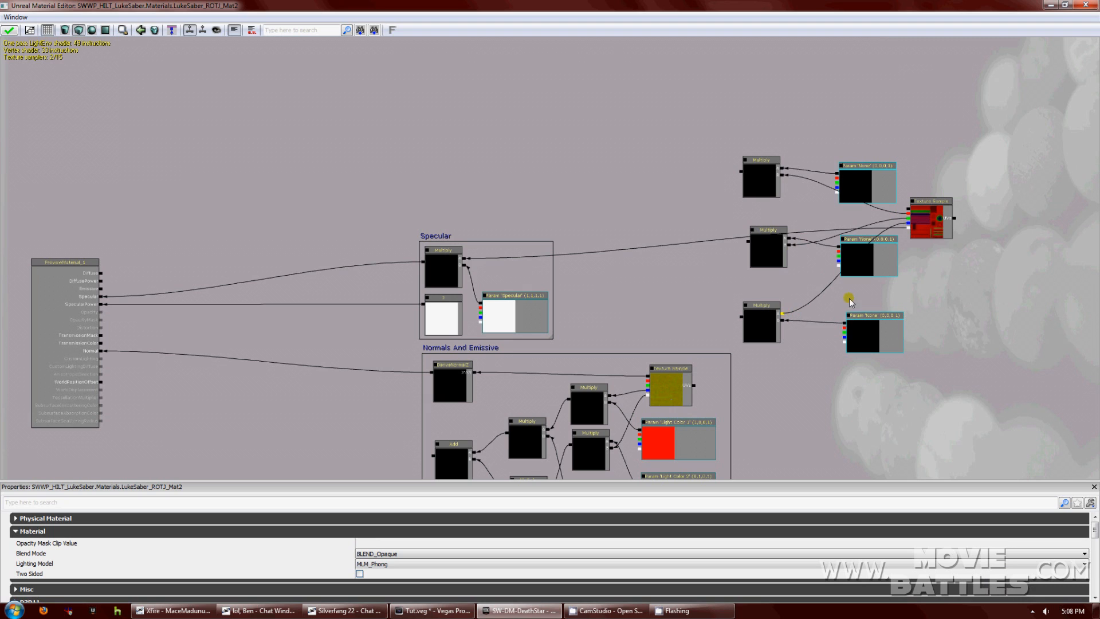
Move the Texture Sample further right and line up the three Multiply nodes.
click(931, 228)
drag(928, 226, 1036, 237)
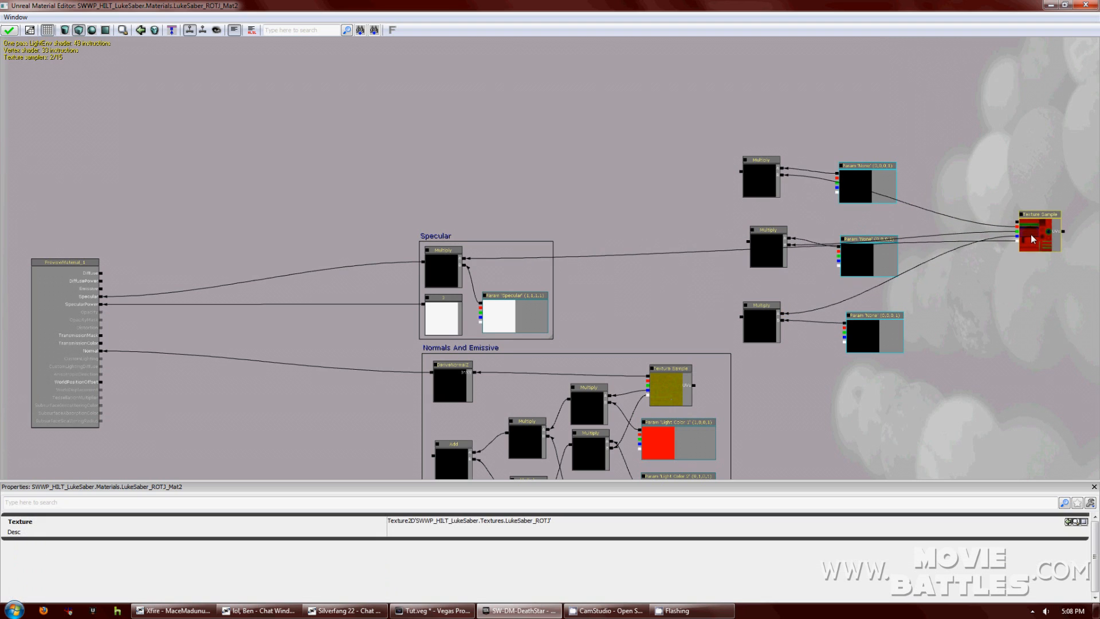
drag(956, 302, 926, 324)
click(735, 273)
ctrl+drag(728, 259, 727, 259)
click(730, 327)
ctrl+drag(731, 330, 730, 307)
click(733, 208)
ctrl+drag(732, 208, 723, 215)
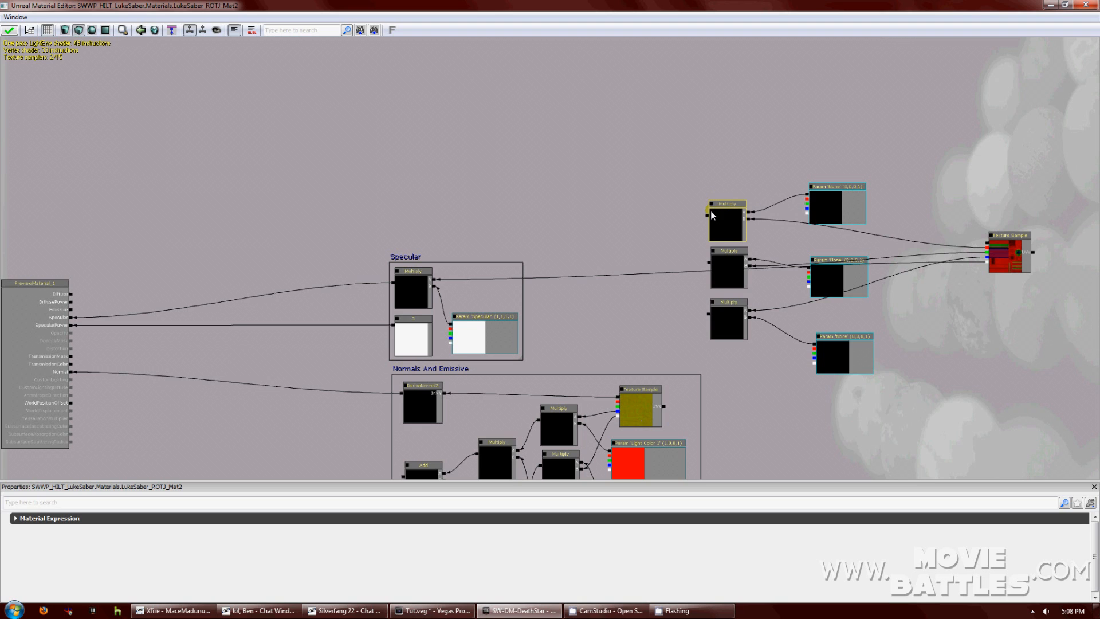
Enable realtime previews on the Multiply nodes and recentre the view on the parameters.
click(713, 252)
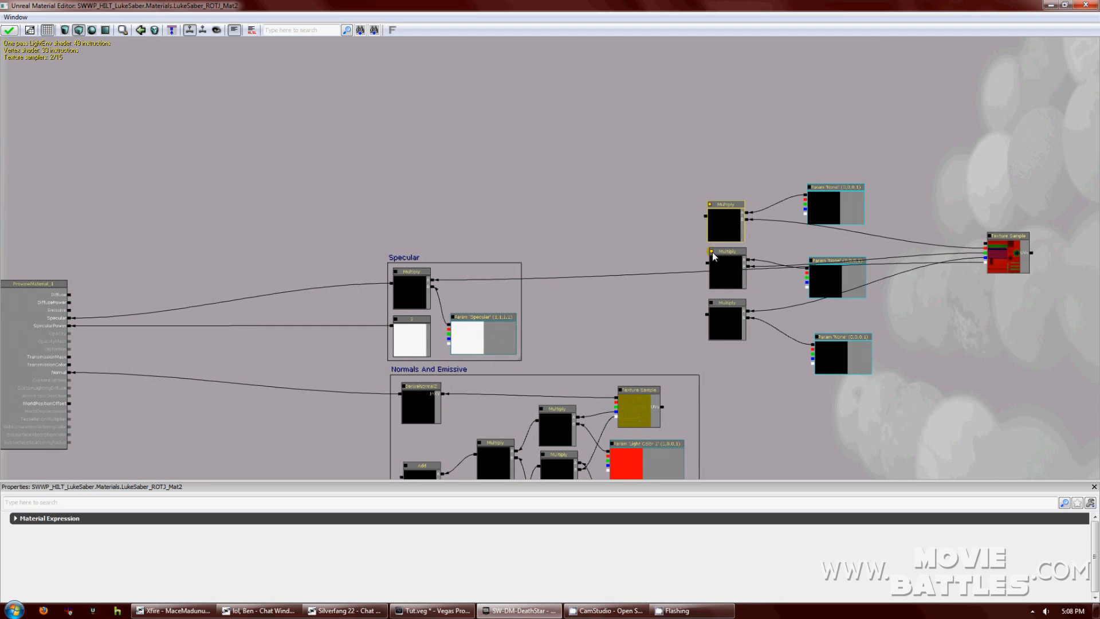
click(710, 302)
drag(734, 365, 367, 226)
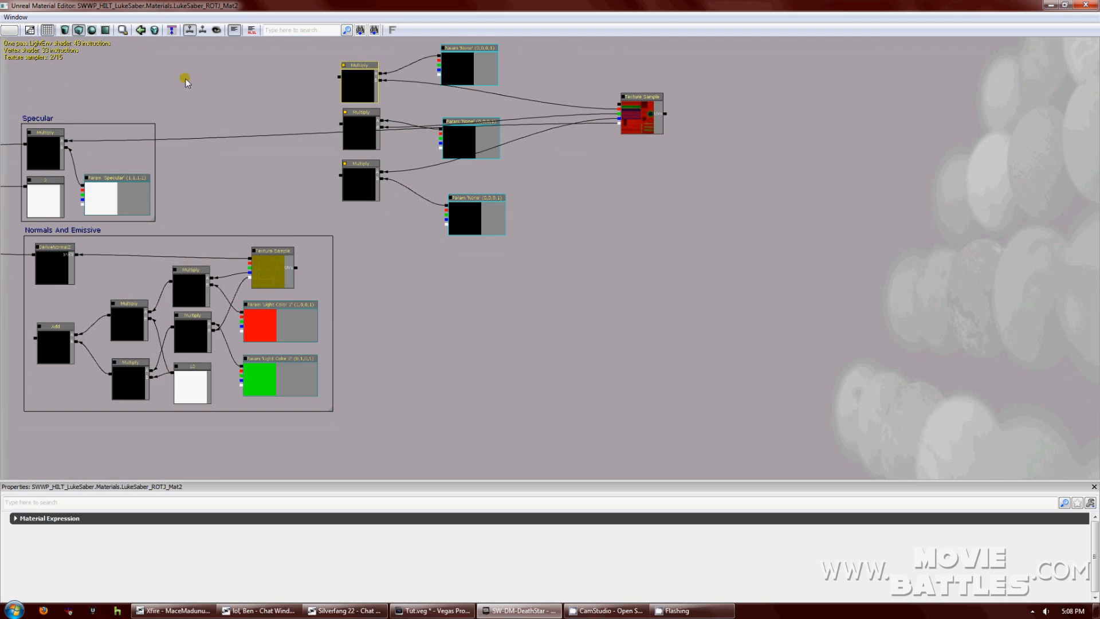
drag(239, 152, 298, 249)
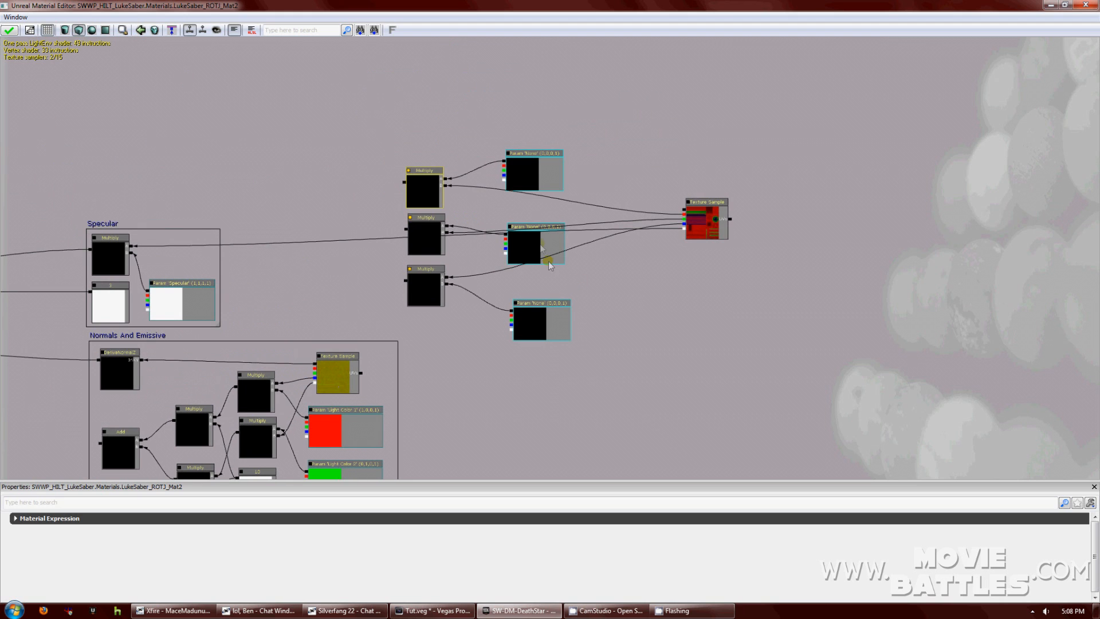
Set the top colour parameter's R, G and B to 1, making it white.
click(540, 167)
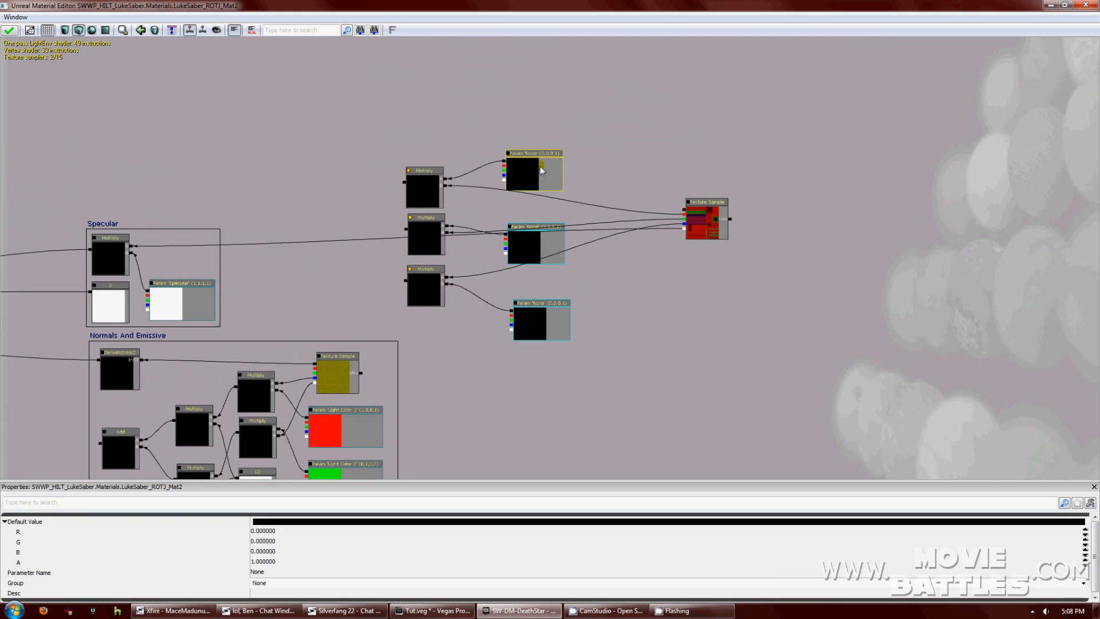
click(301, 535)
text(1)
click(304, 541)
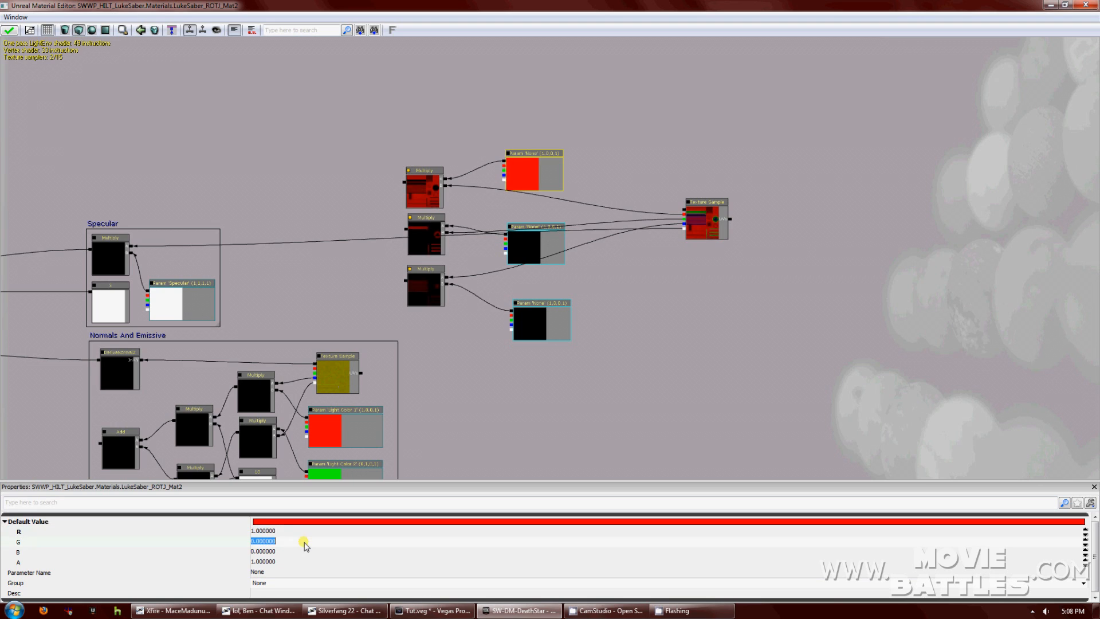
text(1)
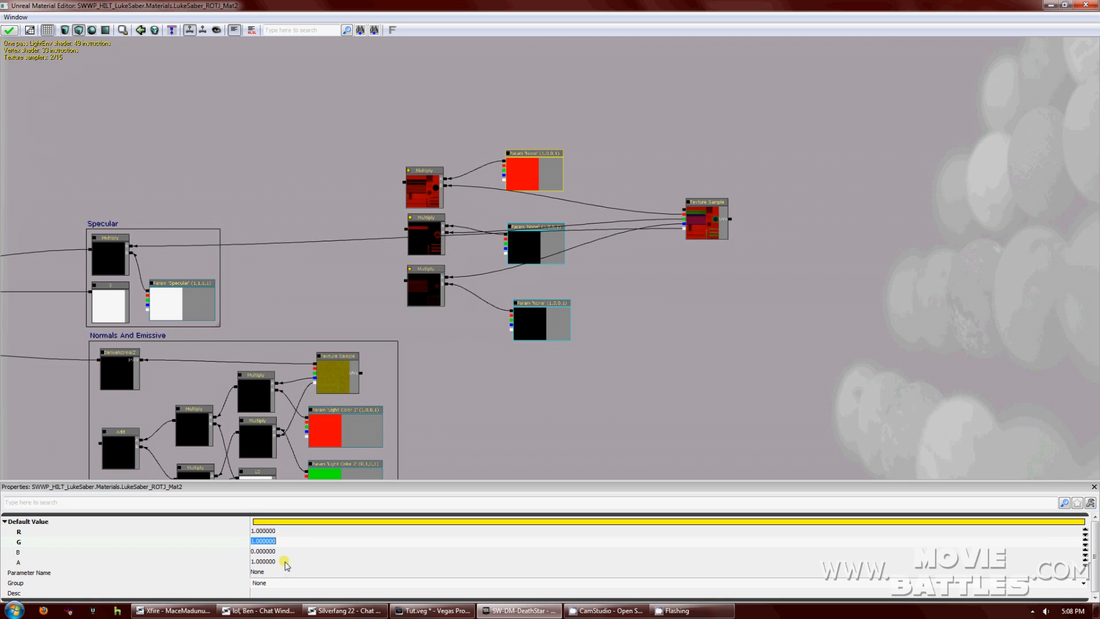
click(286, 552)
text(1)
key(Return)
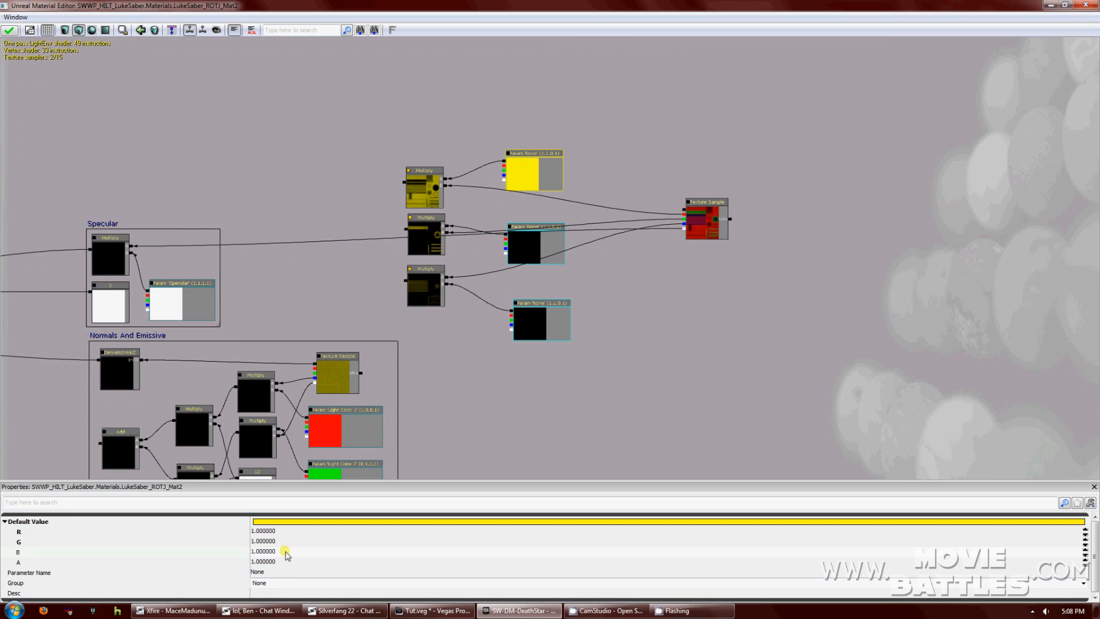
click(538, 246)
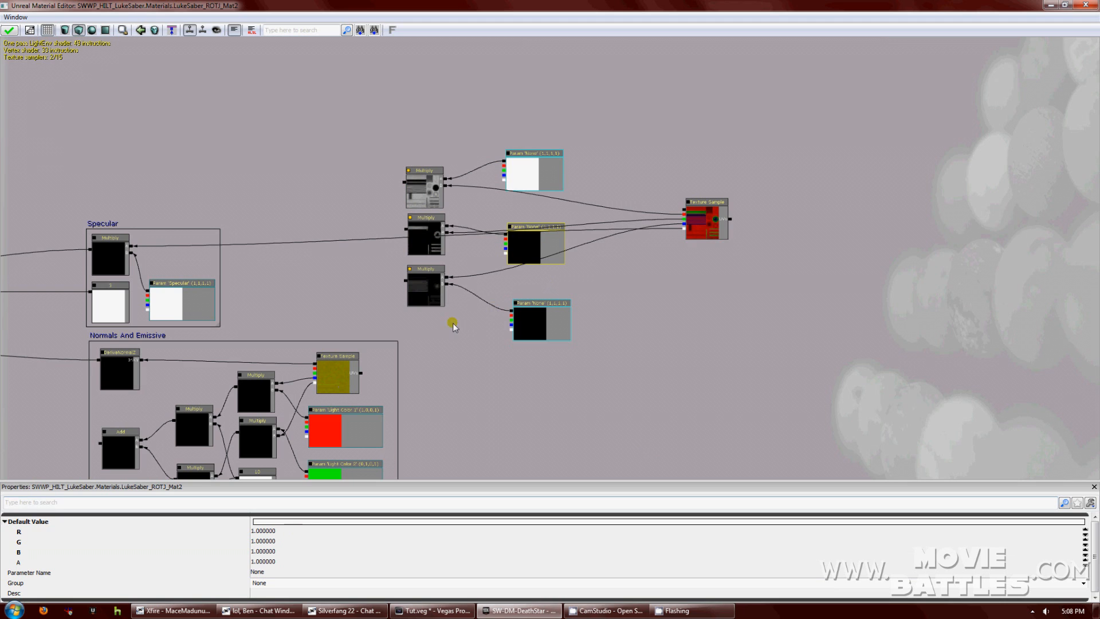
Nudge the top and middle colour parameter nodes slightly upward.
click(586, 291)
click(532, 178)
ctrl+drag(530, 169, 540, 156)
click(526, 231)
ctrl+drag(530, 229, 534, 218)
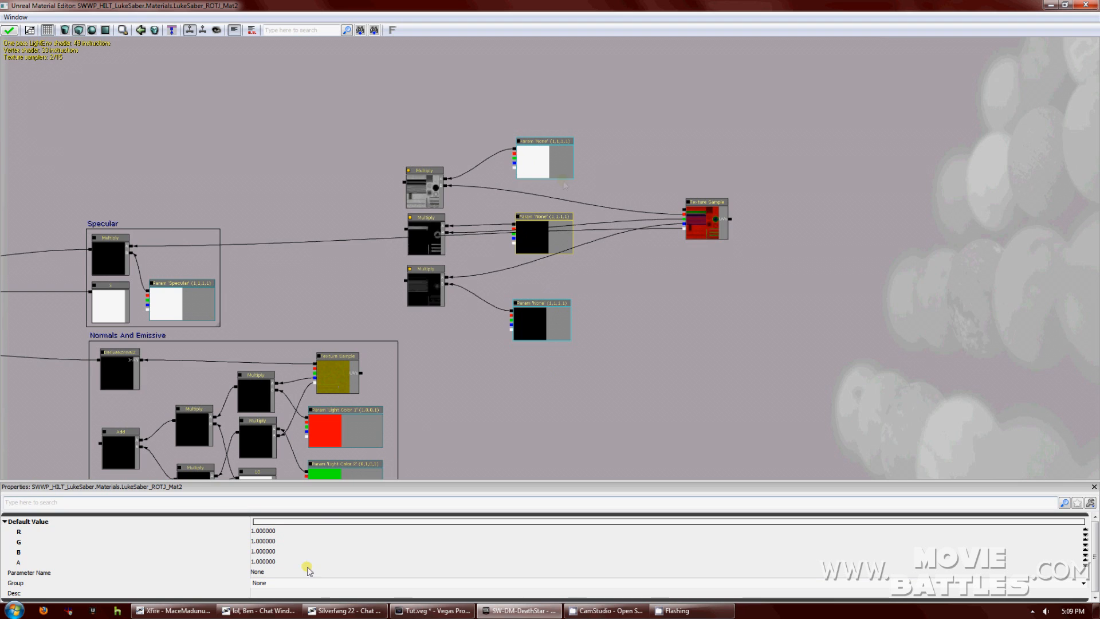
Name the top parameter Primary and put it in group Diffuse.
click(548, 150)
click(290, 570)
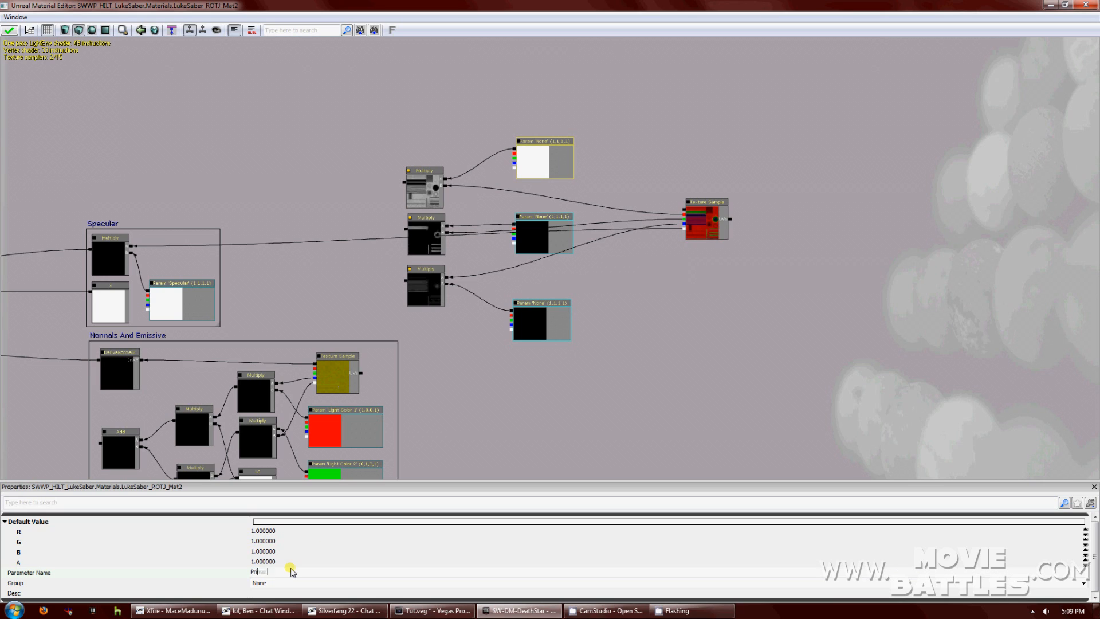
click(295, 582)
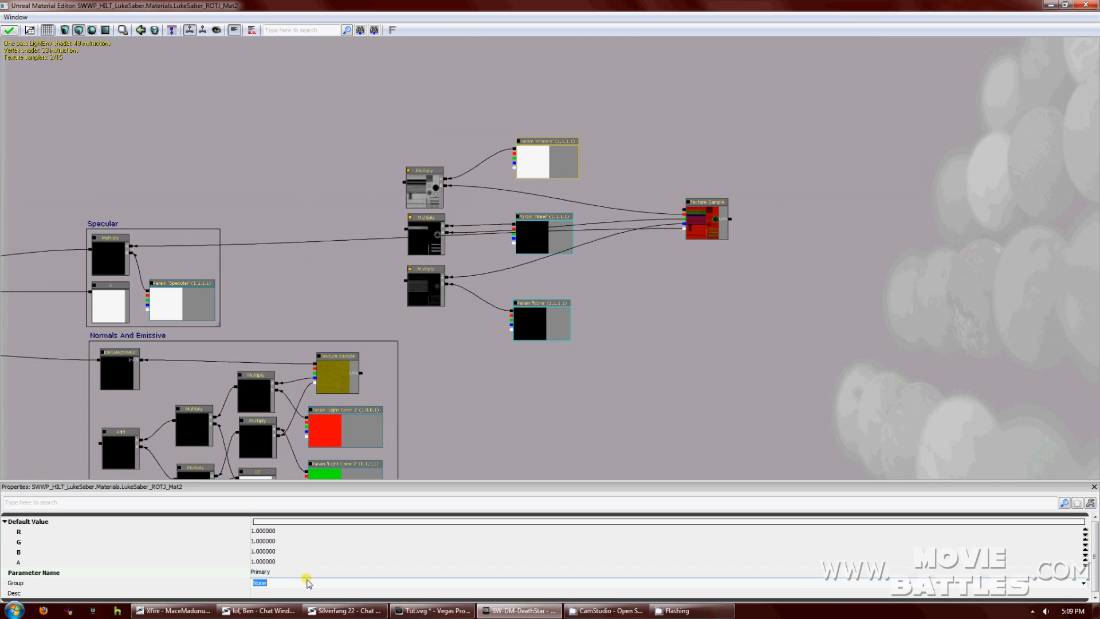
text(Diffuse)
Name the middle parameter Secondary and put it in group Diffuse.
click(548, 217)
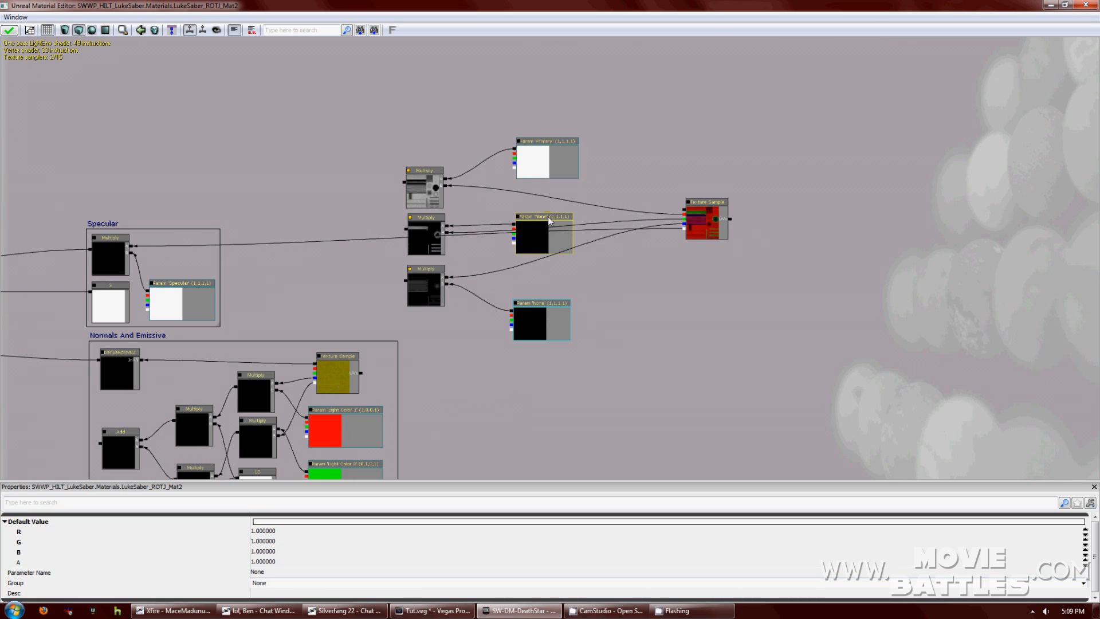
click(286, 571)
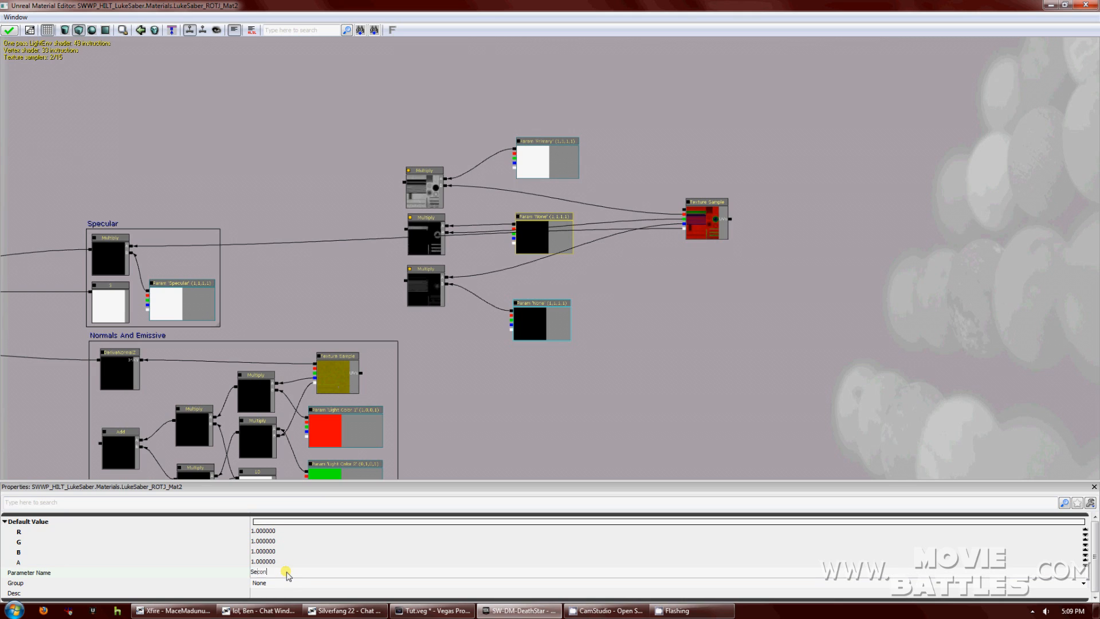
text(Secondary)
key(Return)
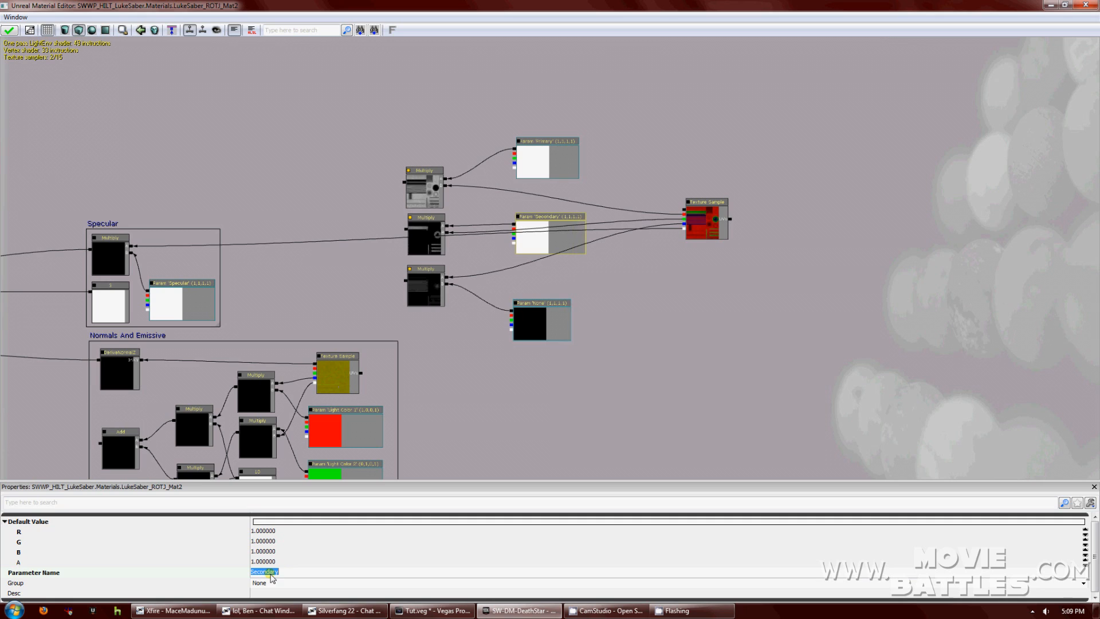
click(276, 583)
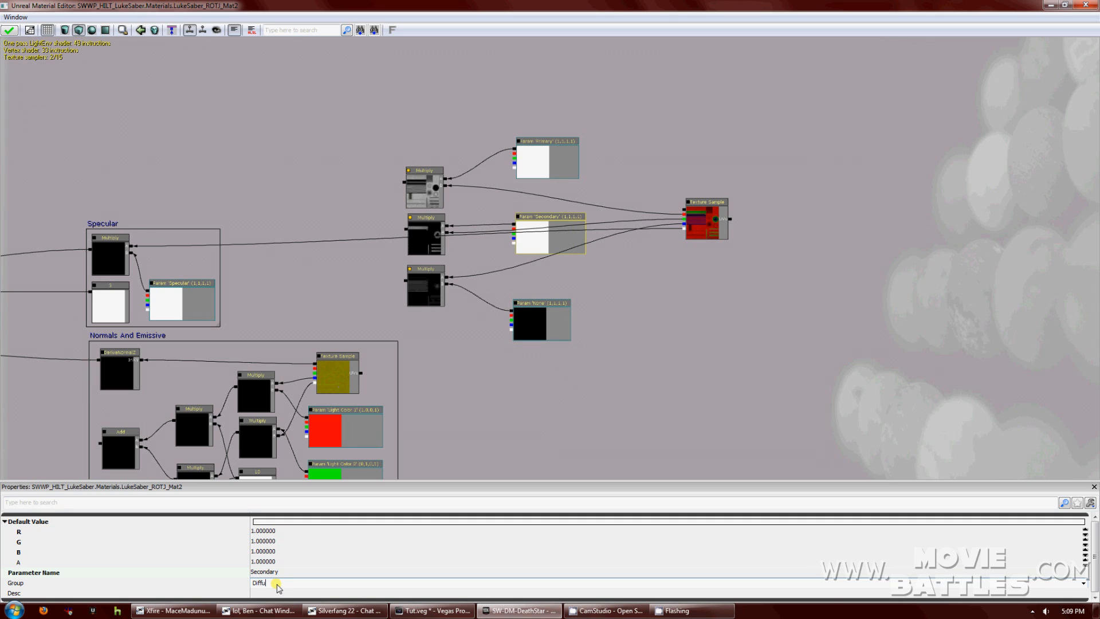
key(Return)
click(544, 312)
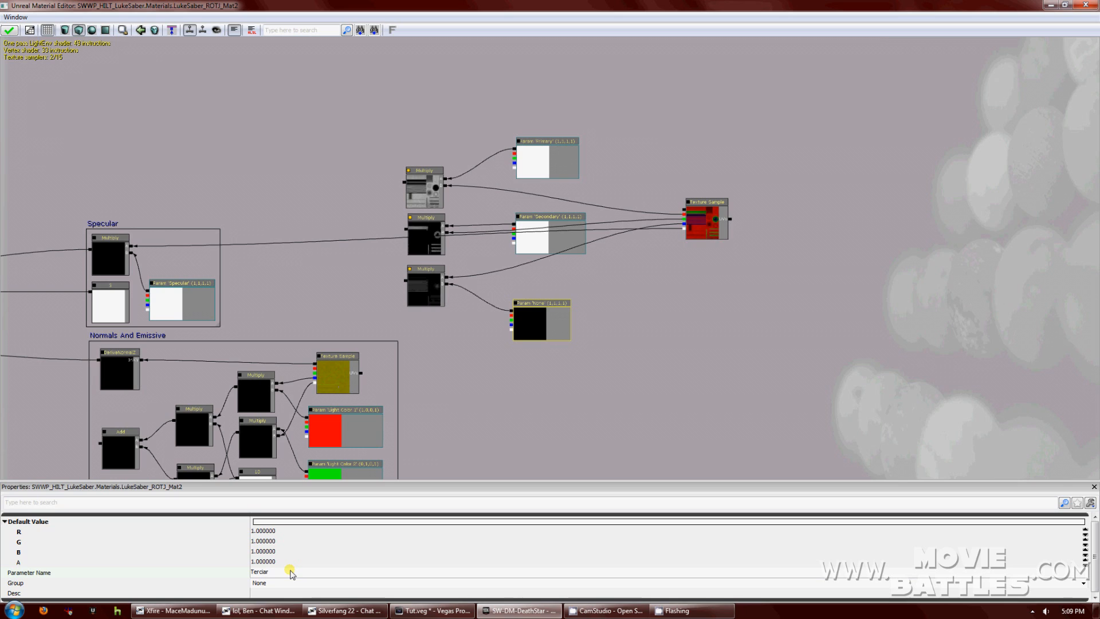
Commit the name Terciary and the group Diffuse for the third colour parameter.
click(290, 585)
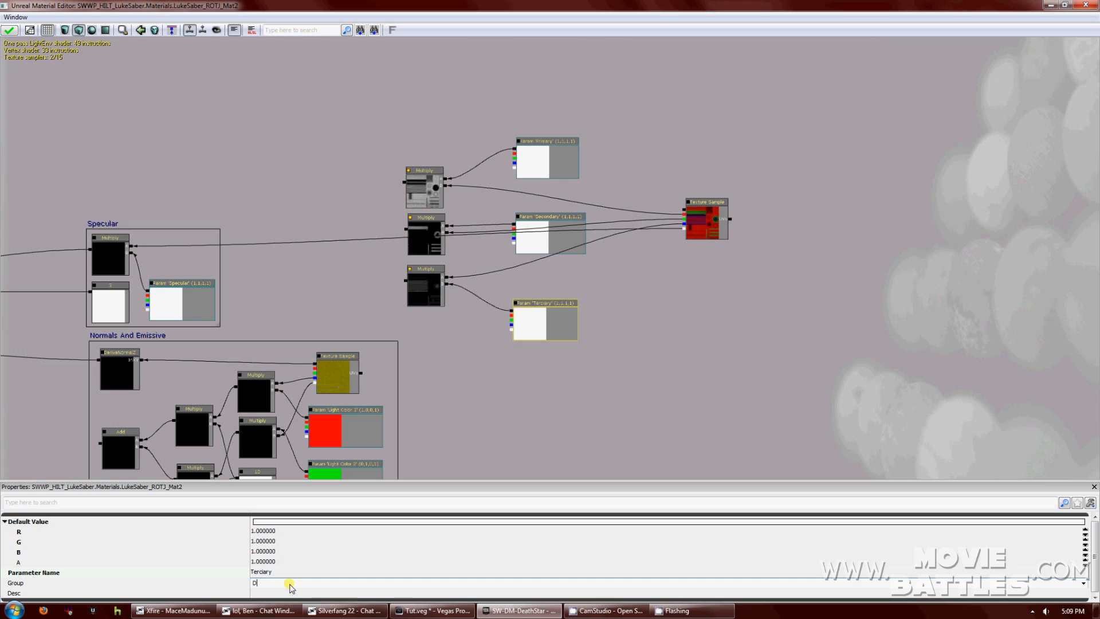
key(Return)
drag(454, 438, 512, 484)
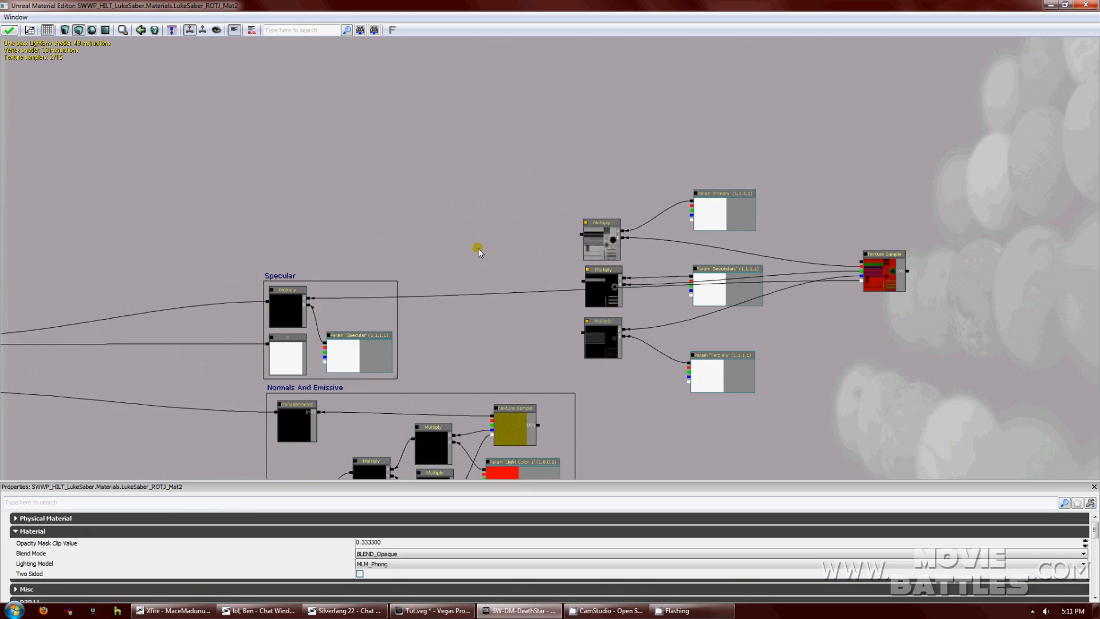
Add two Add nodes from the Math menu and move the second up and right.
right_click(477, 246)
mouse_move(515, 370)
click(590, 384)
right_click(421, 242)
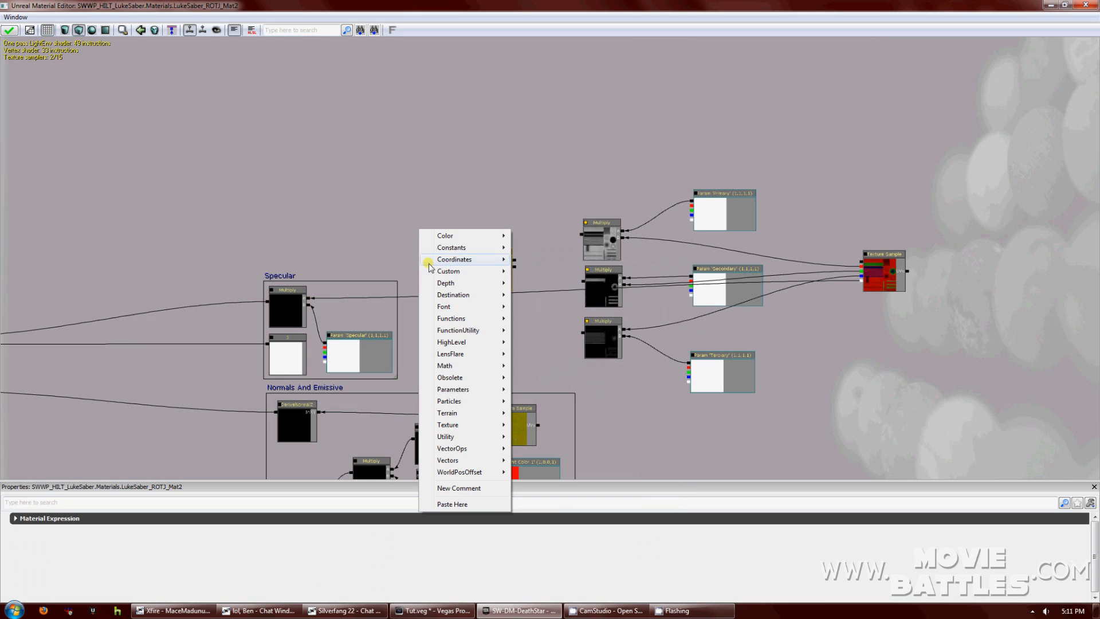
mouse_move(456, 368)
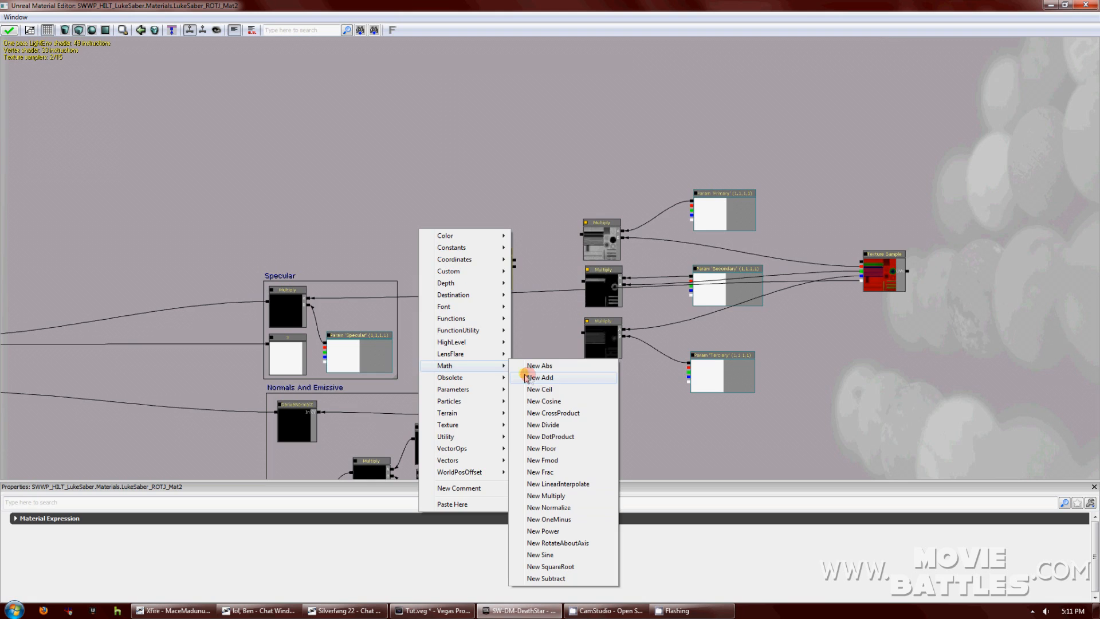
click(542, 377)
drag(505, 256, 554, 245)
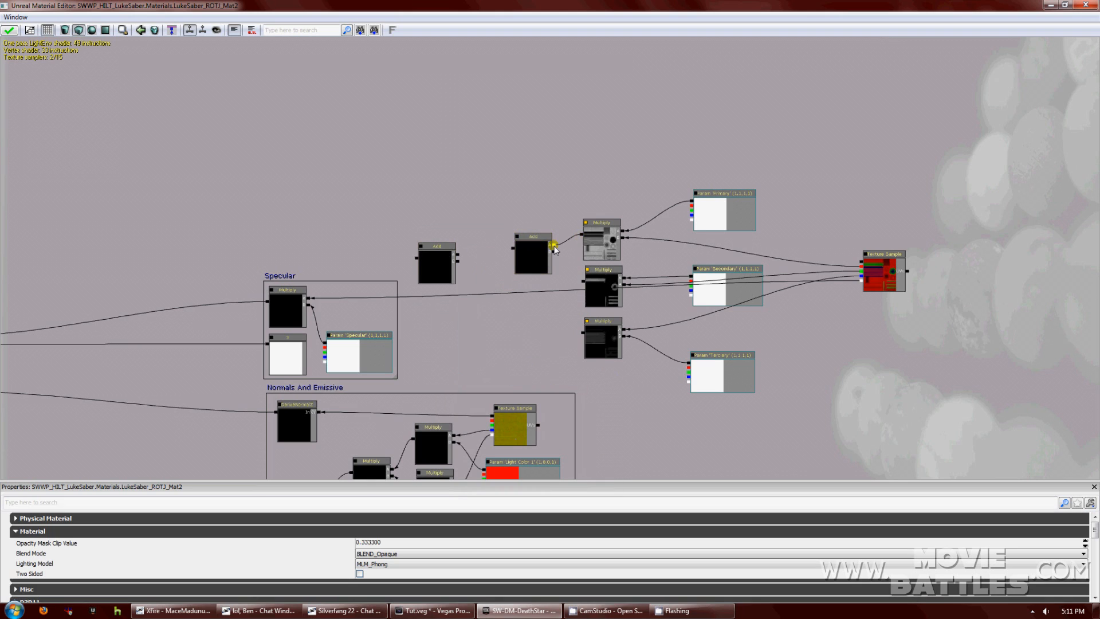
Wire the three Multiply outputs into the two Add nodes and reposition the lower Add.
drag(582, 281, 554, 252)
drag(442, 252, 470, 285)
click(573, 330)
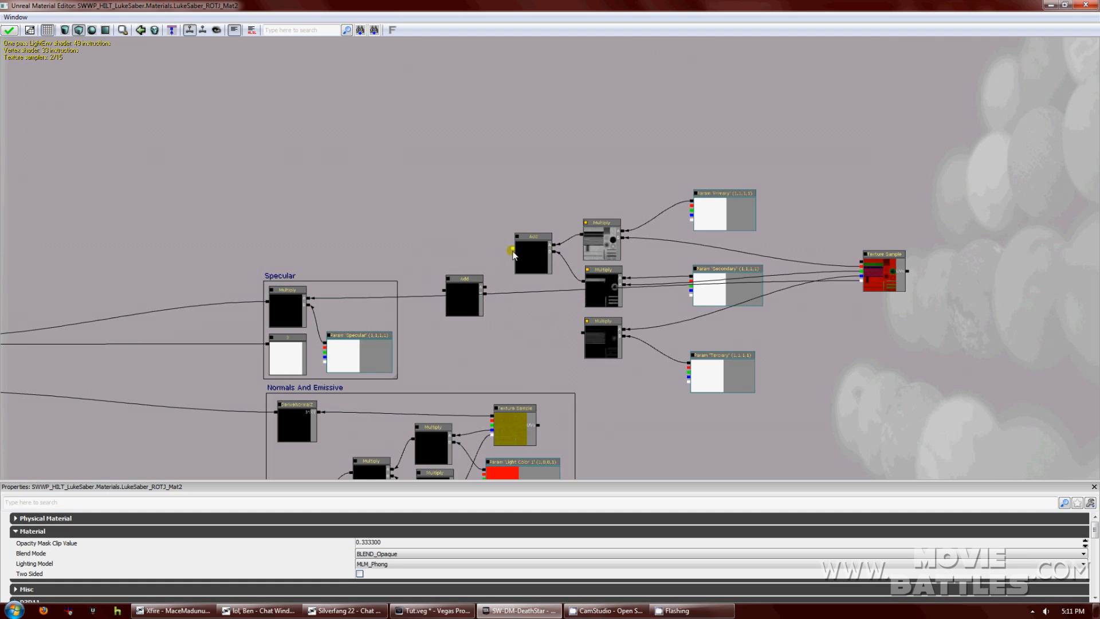
drag(582, 333, 484, 293)
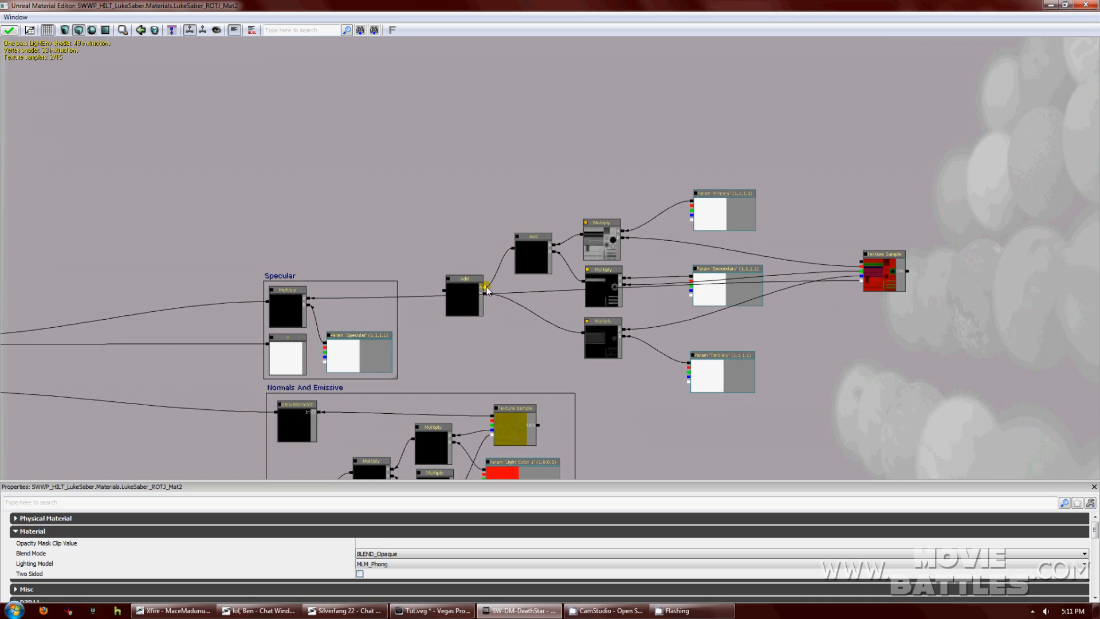
drag(470, 281, 375, 229)
click(445, 152)
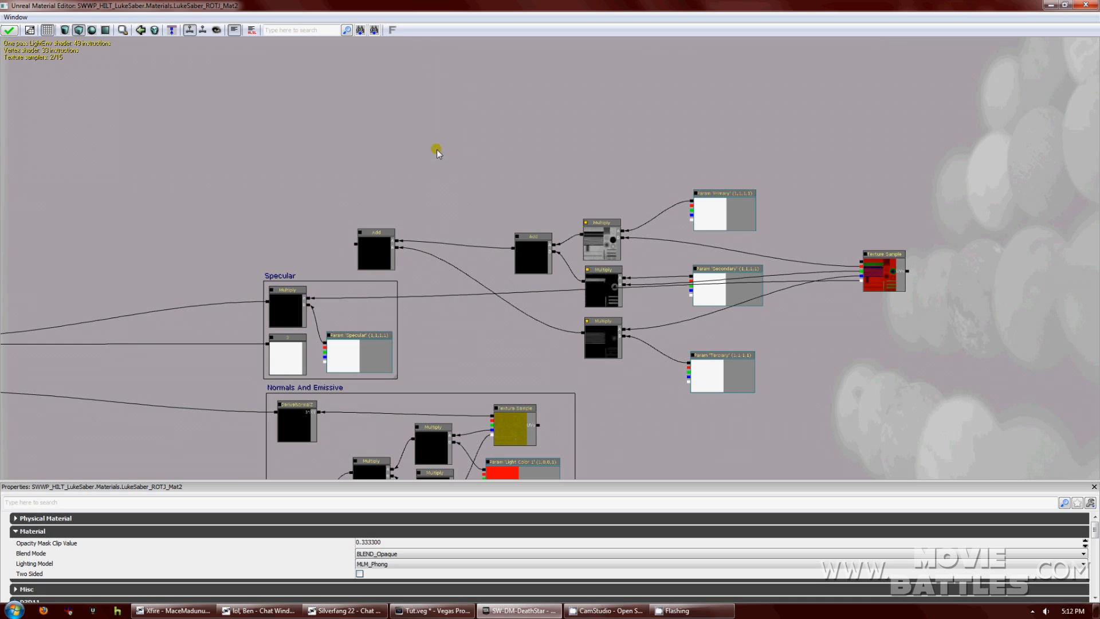
Create a comment labelled Diffuse and enlarge it to enclose the nodes.
right_click(443, 167)
click(496, 412)
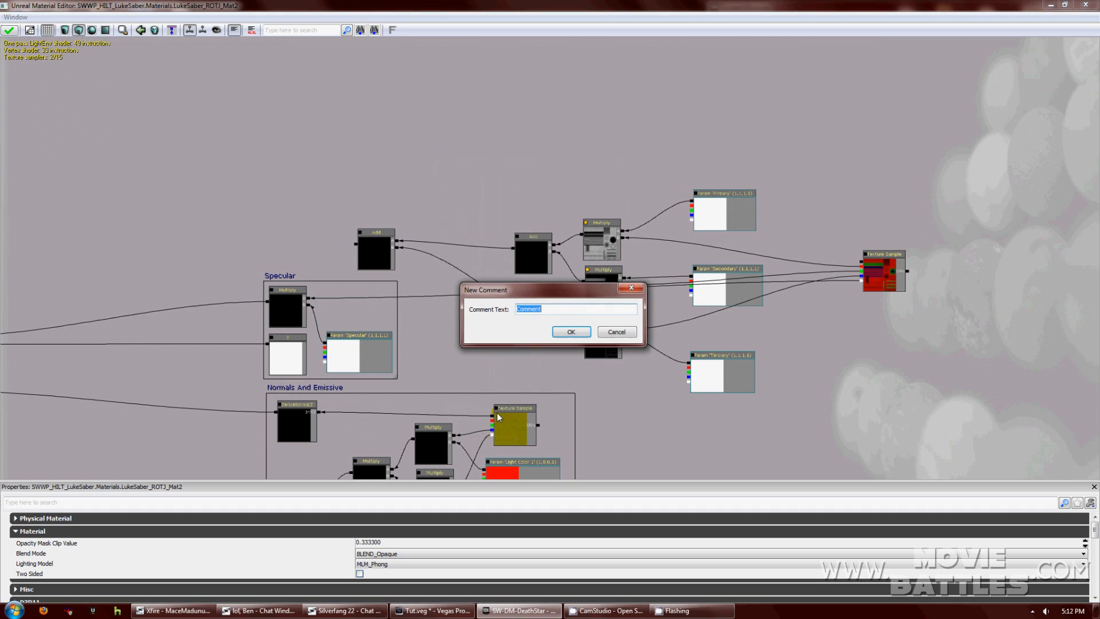
text(Diffuse)
key(Return)
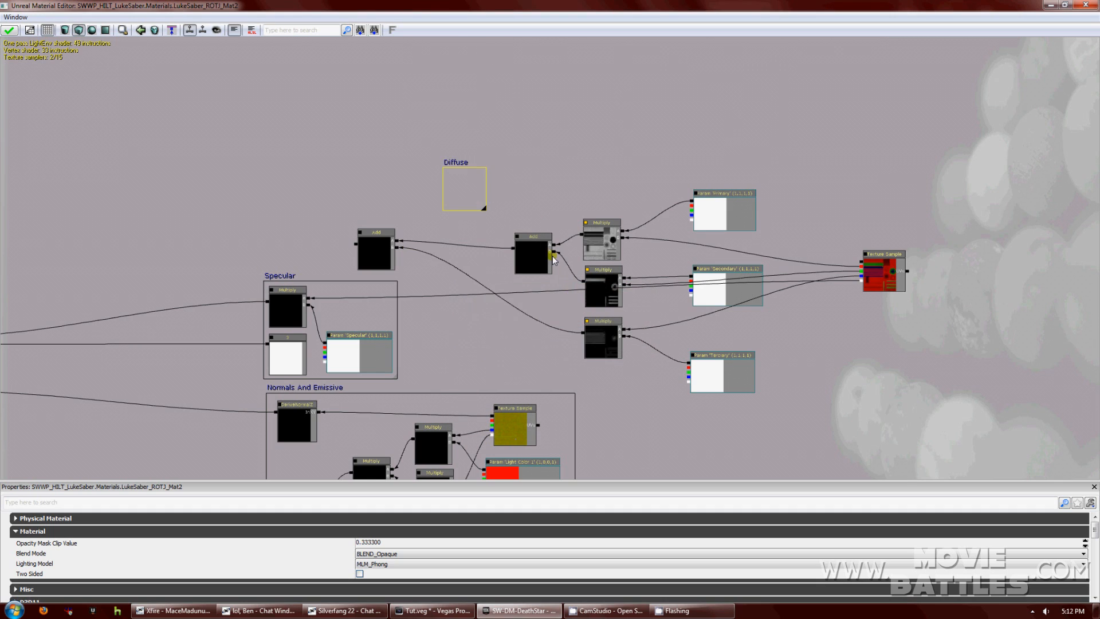
drag(484, 207, 720, 379)
Move the three colour parameters, two Multiply nodes and the Add node left inside Diffuse.
click(733, 368)
ctrl+click(741, 277)
ctrl+click(729, 208)
ctrl+click(609, 235)
ctrl+click(604, 343)
ctrl+click(532, 252)
drag(532, 251, 475, 236)
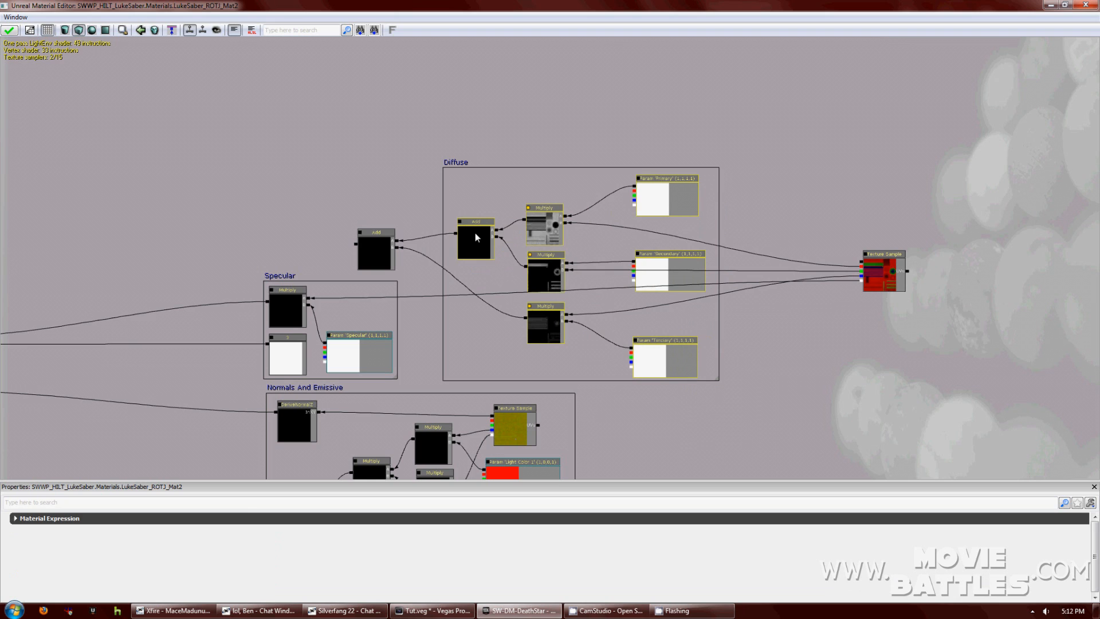
Shift the Diffuse comment left and nudge the Multiply and Add nodes down.
click(668, 353)
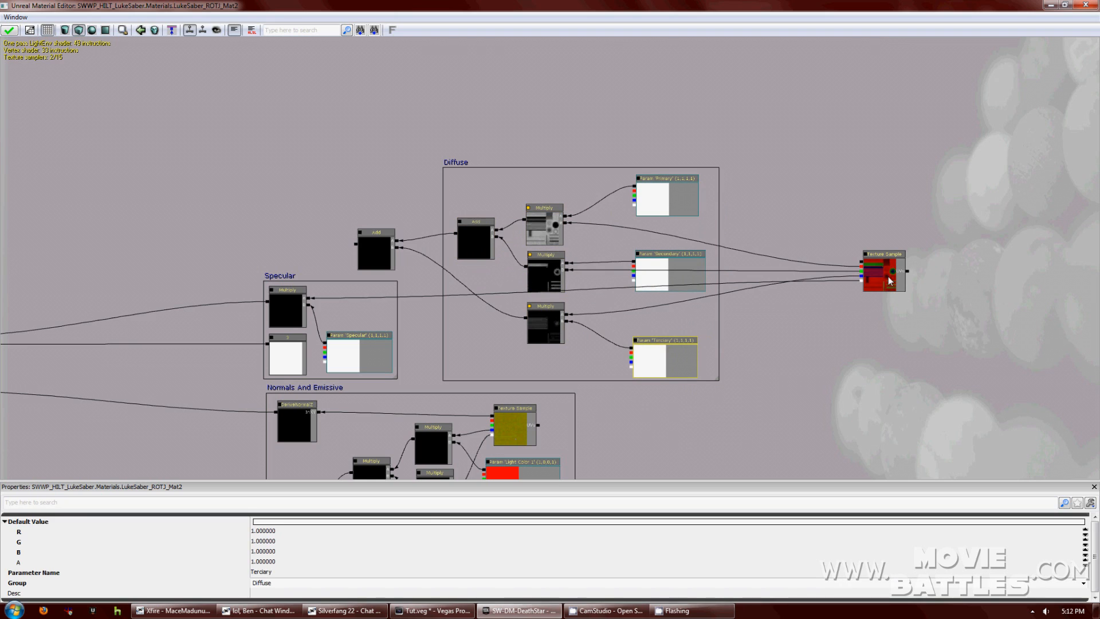
click(887, 276)
click(560, 320)
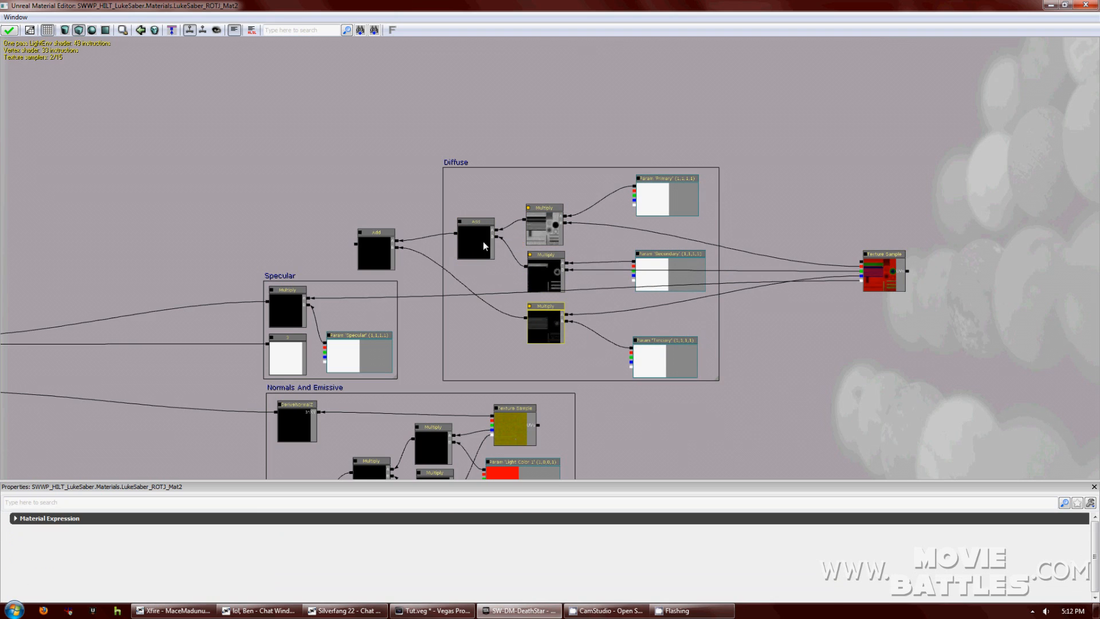
drag(444, 170, 412, 171)
click(525, 339)
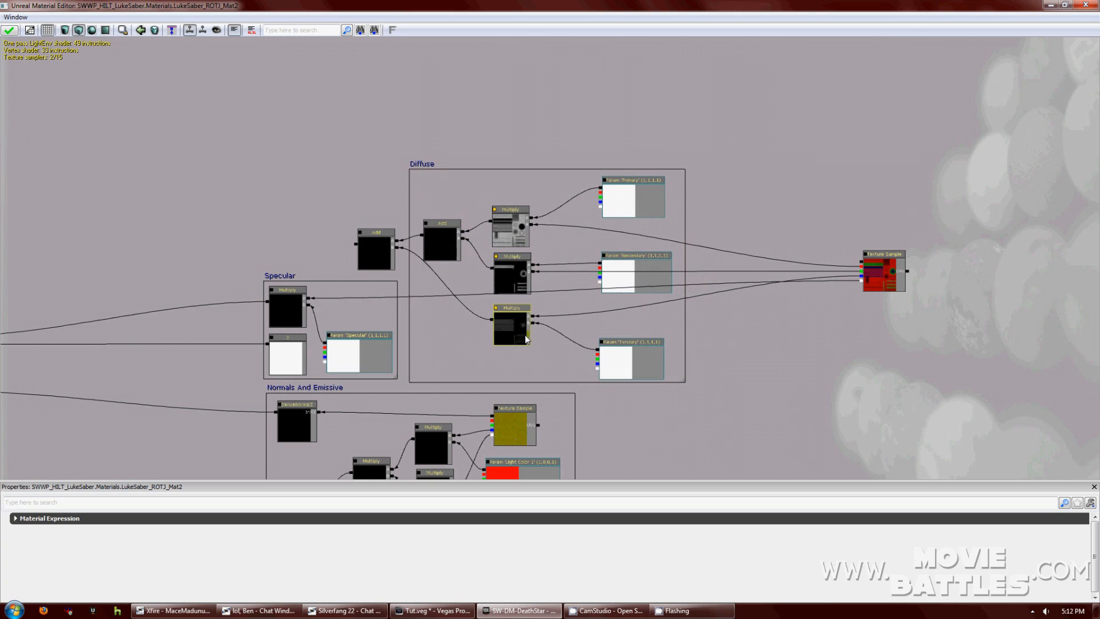
ctrl+click(510, 229)
ctrl+click(448, 236)
ctrl+drag(448, 235, 447, 239)
Nudge the middle Multiply and the Primary, Secondary and Terciary parameters slightly left.
click(513, 281)
ctrl+click(634, 276)
ctrl+click(630, 354)
ctrl+click(623, 206)
mouse_move(622, 205)
ctrl+mouse_down()
mouse_move(589, 204)
mouse_move(620, 205)
ctrl+mouse_up()
Move Terciary, Secondary and Primary left and shrink the Diffuse comment to fit.
click(633, 350)
ctrl+drag(634, 349, 592, 347)
click(630, 270)
ctrl+drag(631, 271, 587, 284)
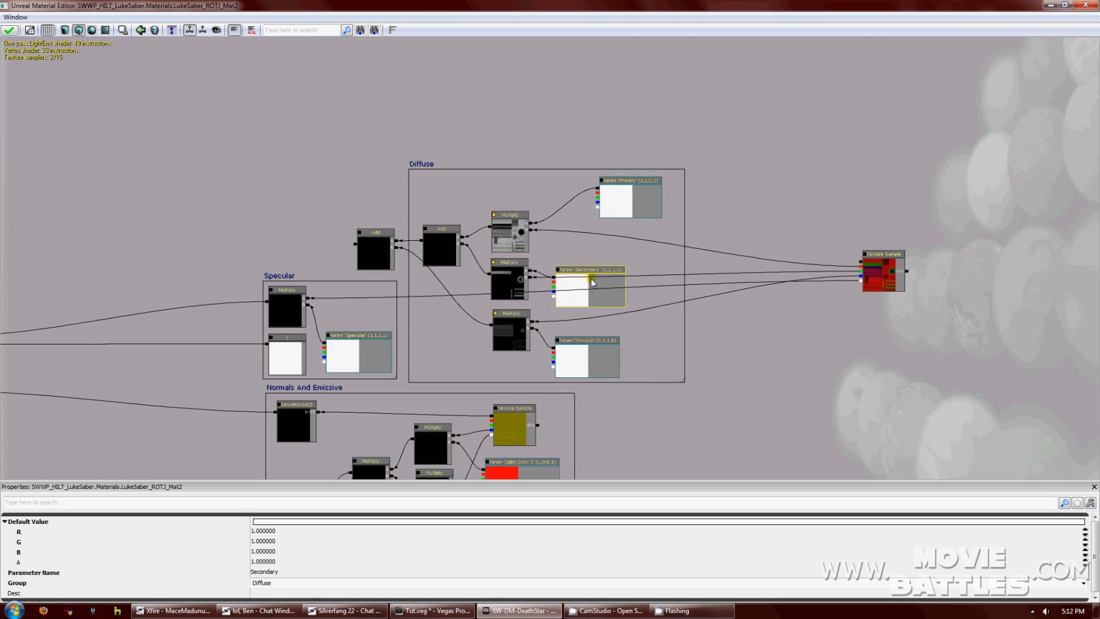
click(629, 197)
ctrl+drag(629, 196, 587, 200)
drag(683, 381, 629, 379)
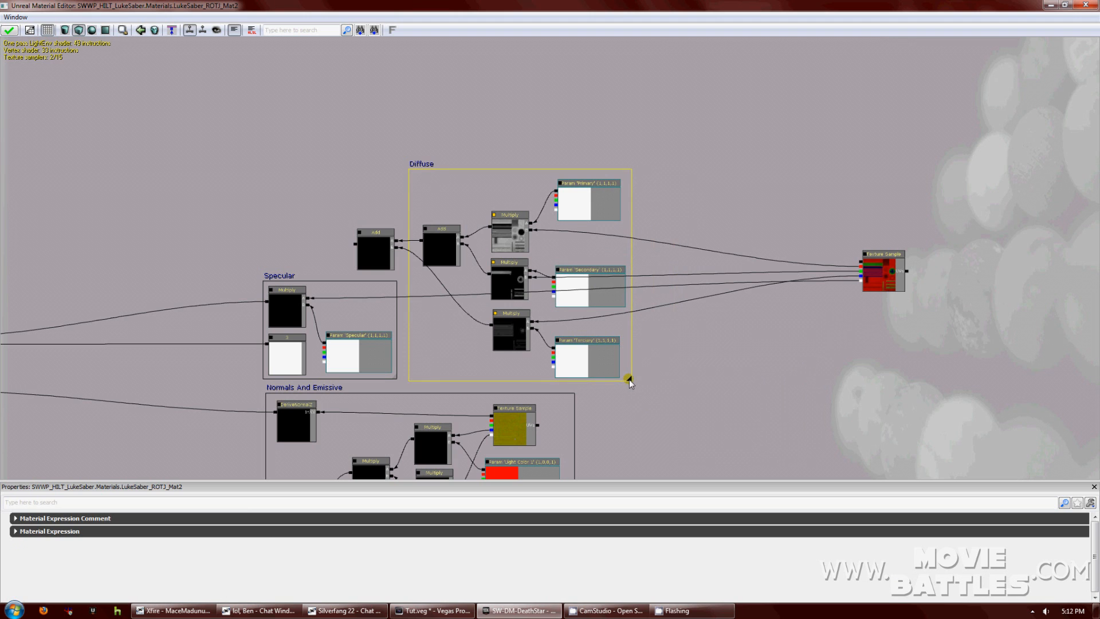
drag(693, 343, 972, 343)
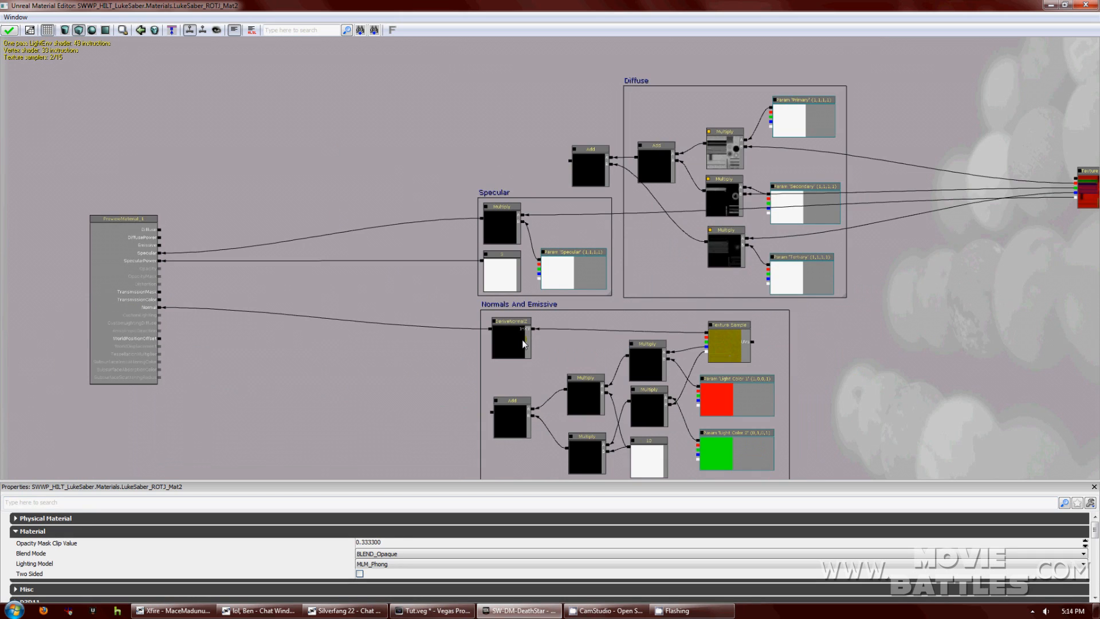
Add a new Add node and wire it into the emissive Add chain.
right_click(402, 163)
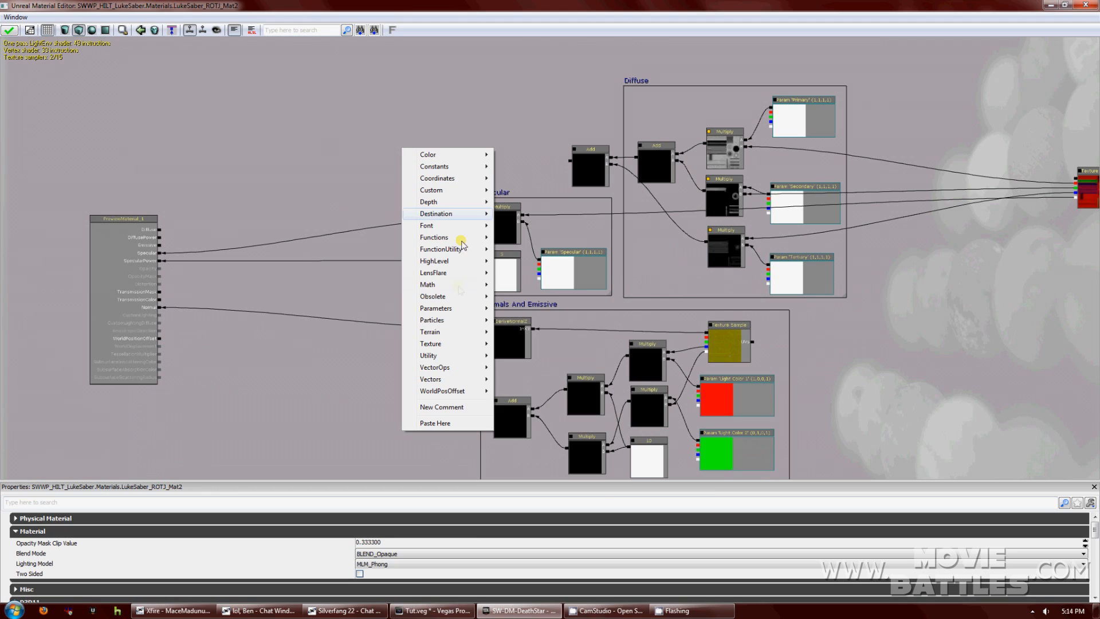
mouse_move(452, 284)
click(519, 297)
drag(570, 162, 440, 171)
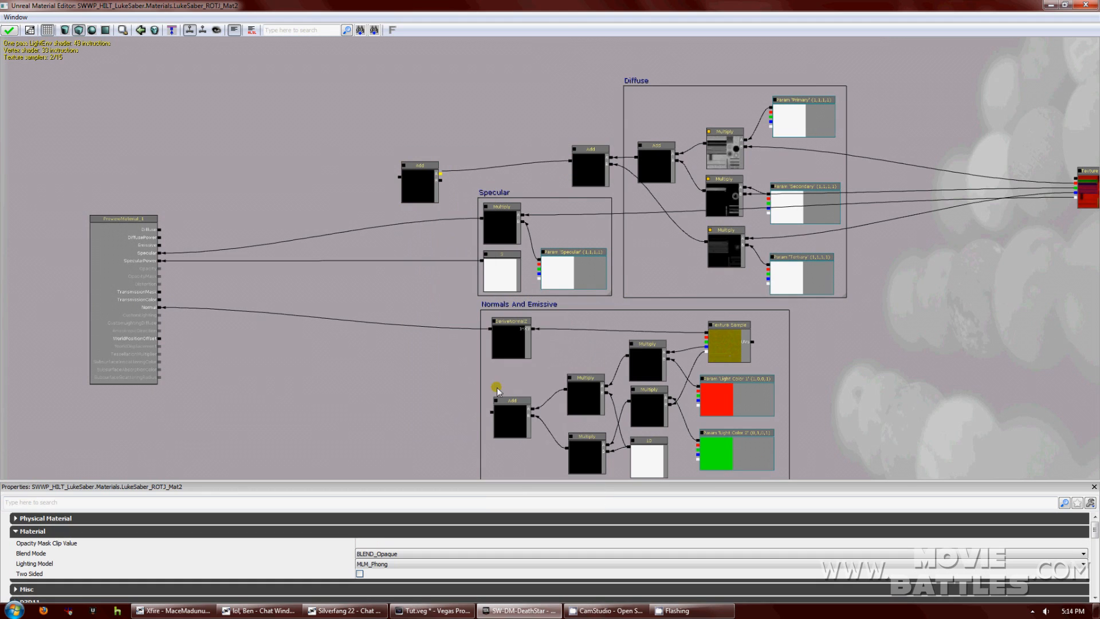
drag(490, 414, 440, 180)
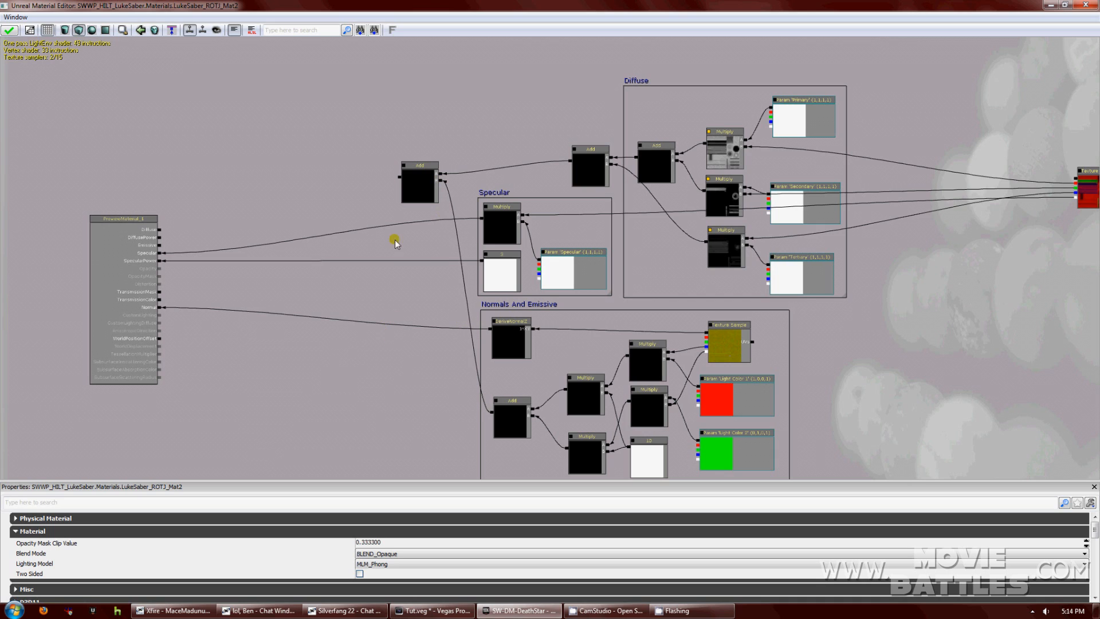
Connect the emissive Add output to the material's Emissive input.
click(421, 166)
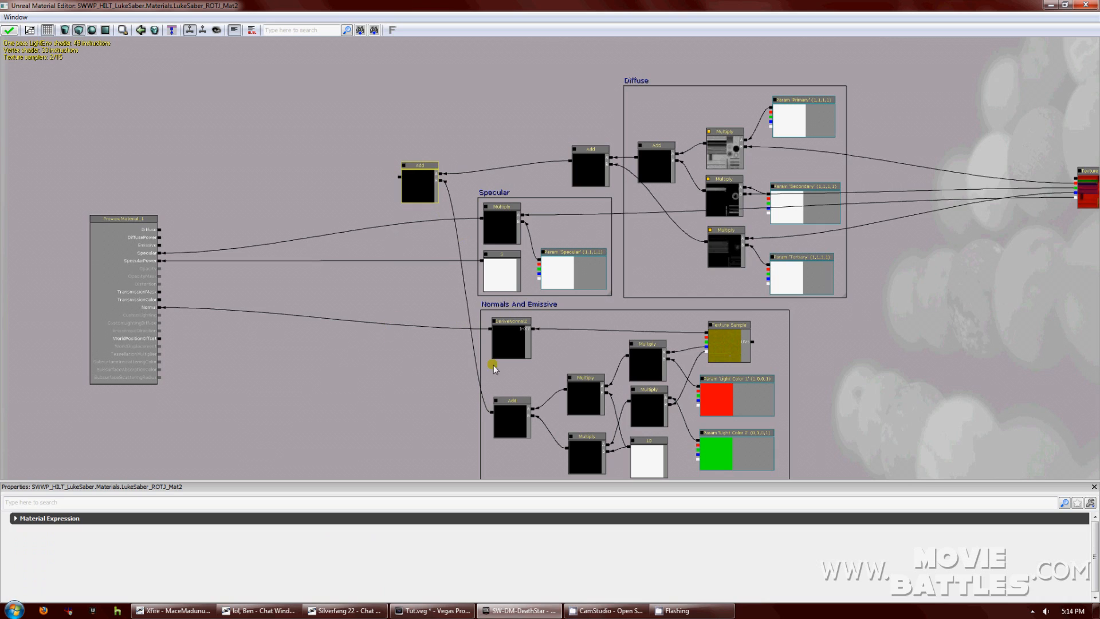
click(492, 411)
drag(493, 411, 161, 246)
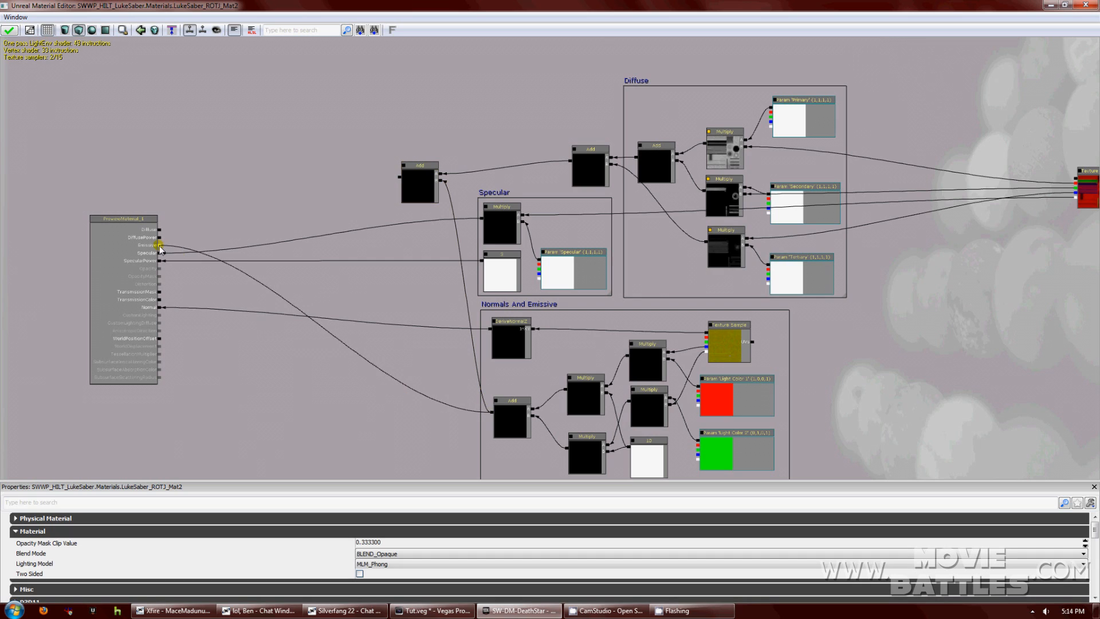
drag(297, 361, 269, 419)
drag(447, 182, 373, 214)
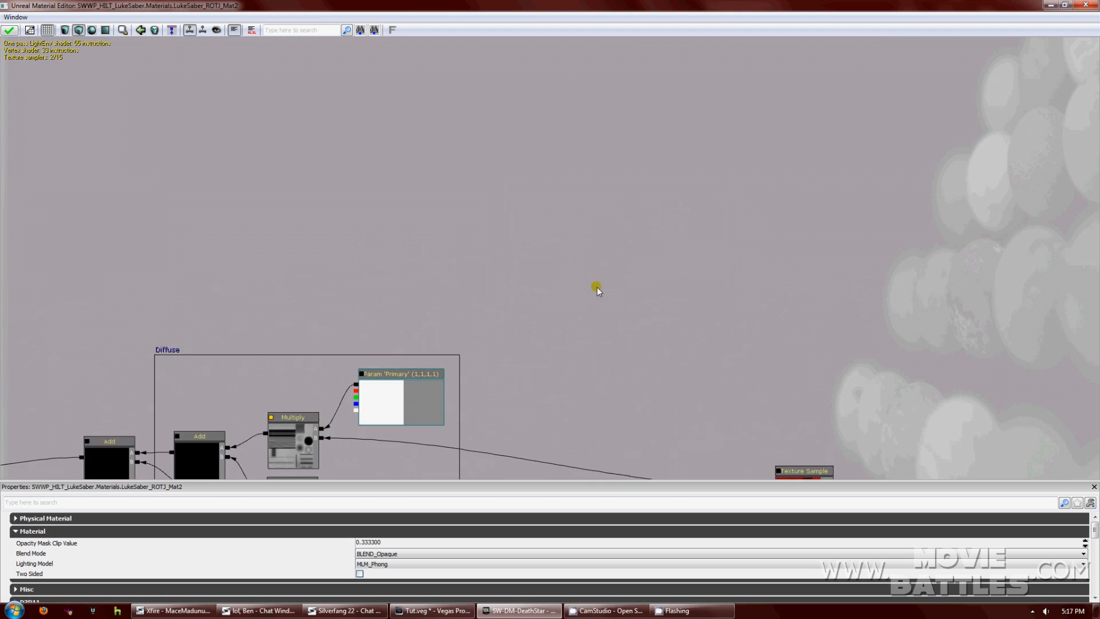
drag(597, 287, 585, 315)
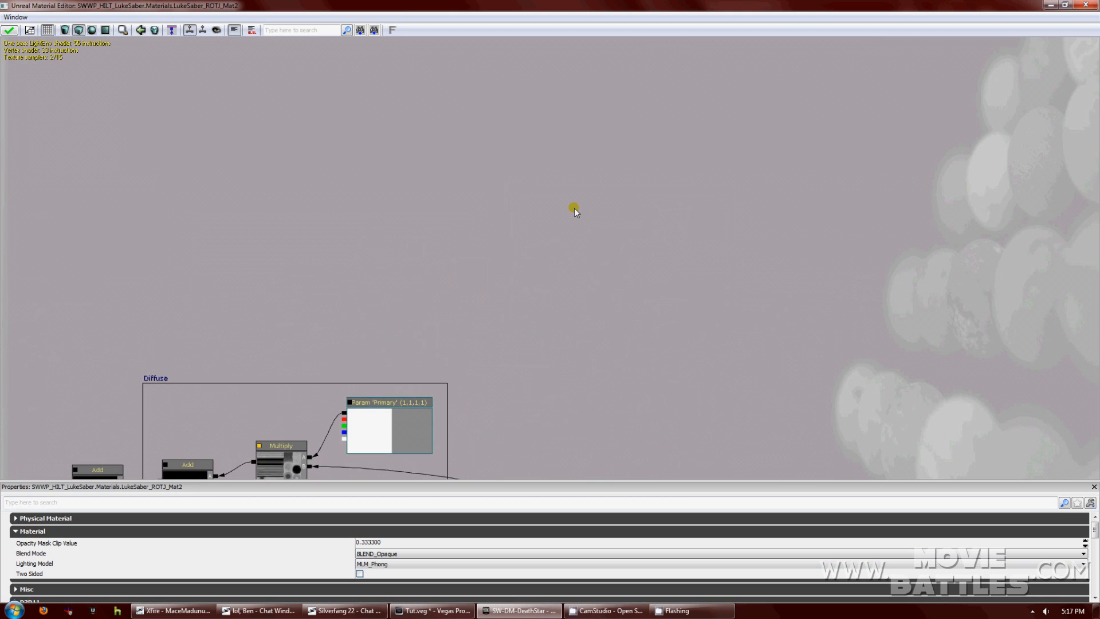
Add a Reflection Vector and a Tangent-to-World Vector Transform node and connect them.
right_click(594, 173)
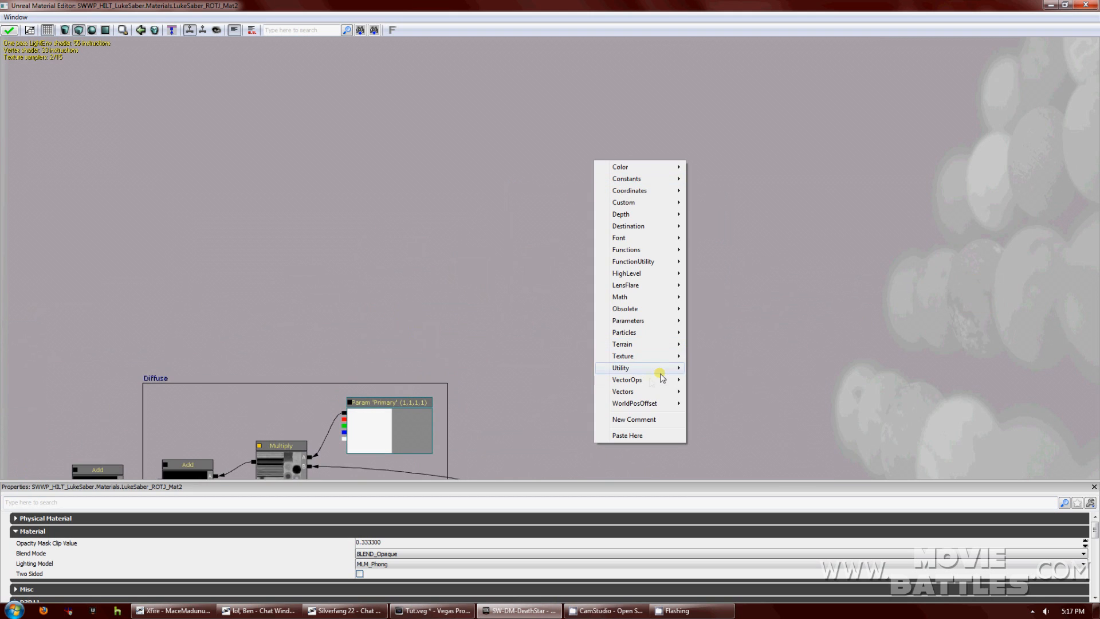
mouse_move(649, 382)
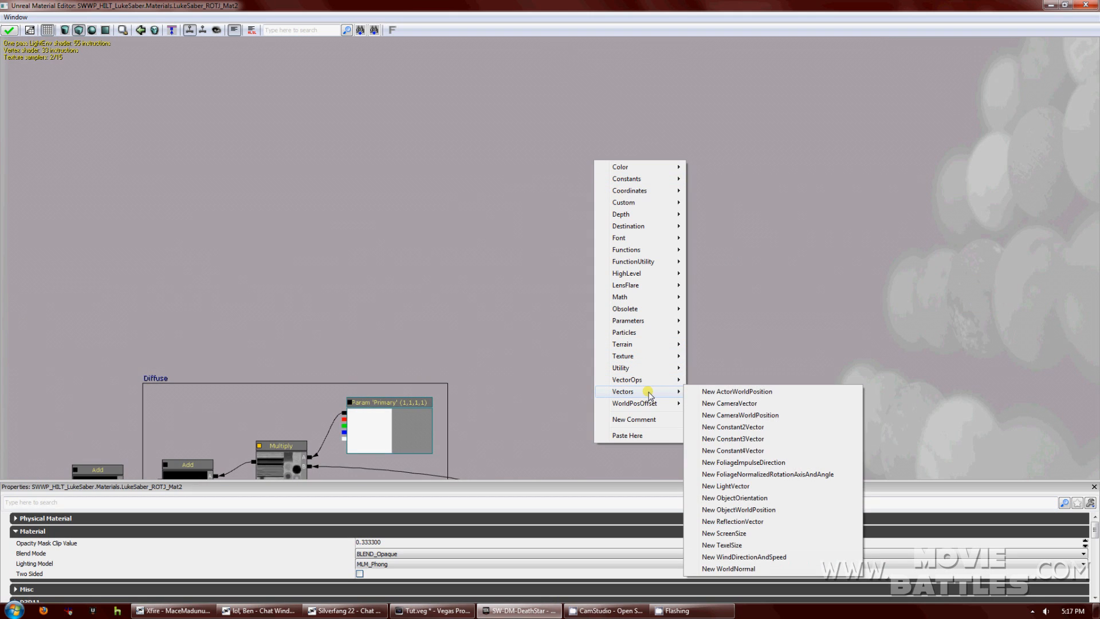
click(750, 522)
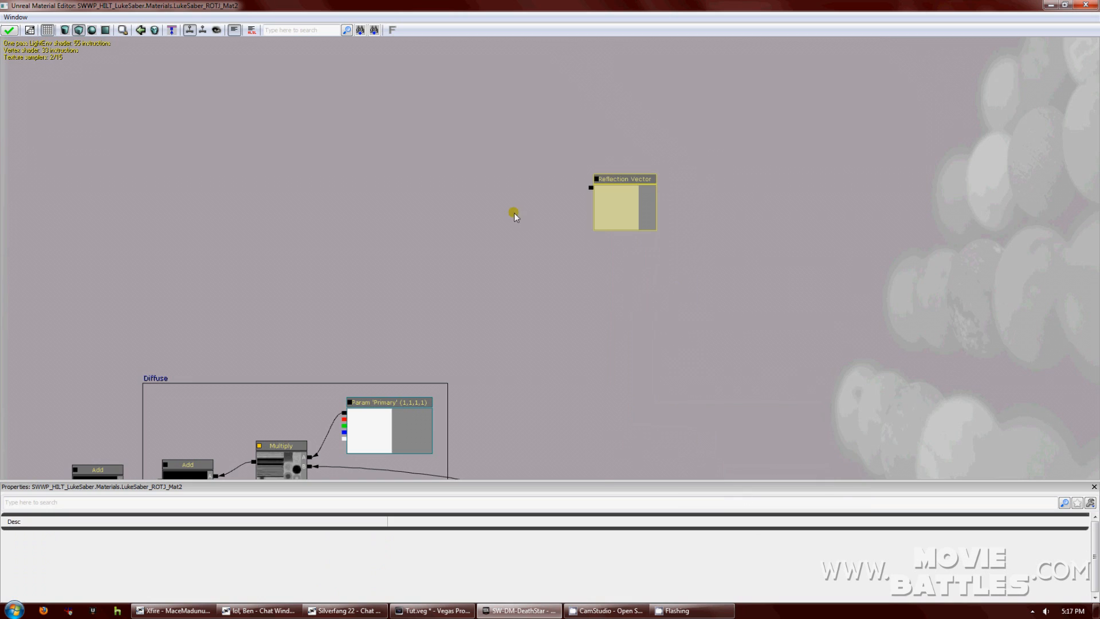
right_click(514, 214)
mouse_move(580, 421)
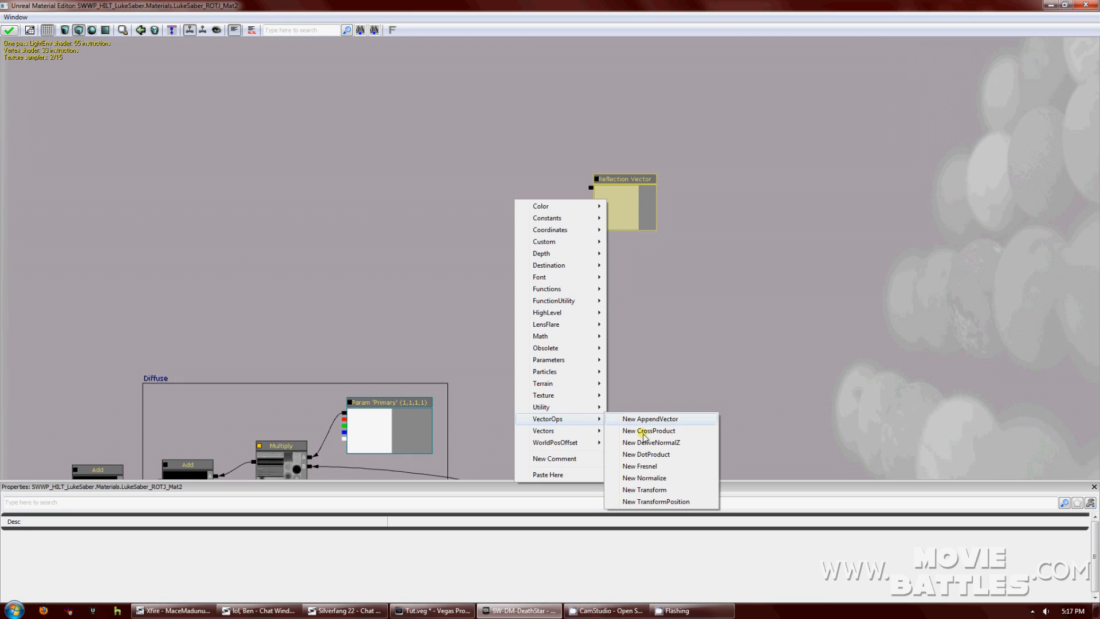
click(652, 490)
drag(664, 339, 754, 322)
drag(682, 197, 675, 235)
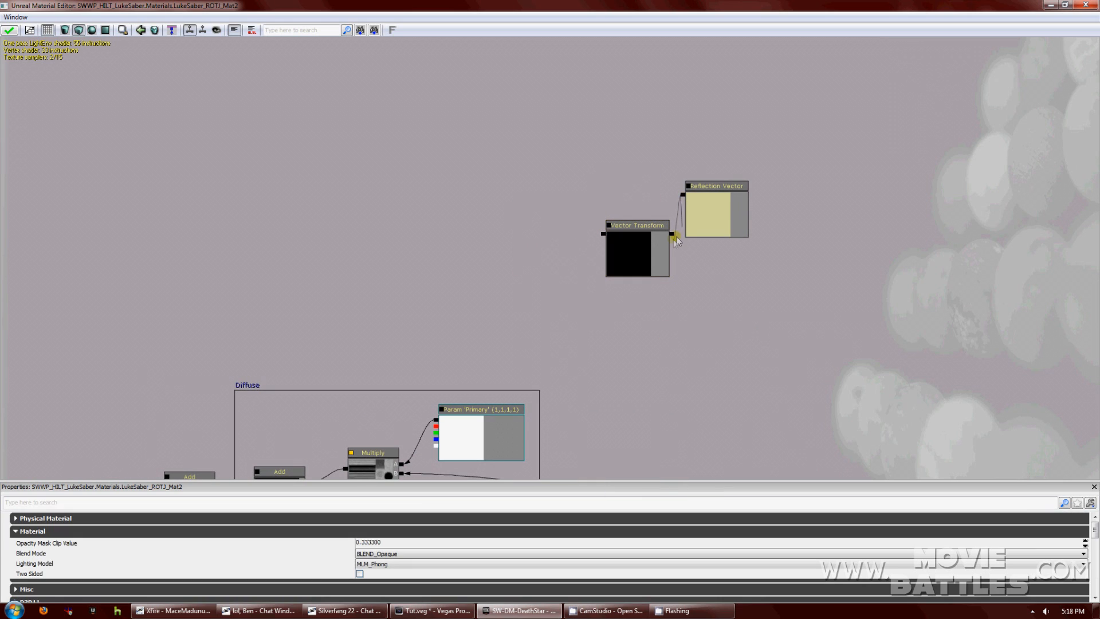
Place the Reflection Vector and Vector Transform side by side and restore the Material Editor window.
click(715, 186)
drag(715, 189, 849, 193)
click(656, 226)
drag(657, 226, 754, 193)
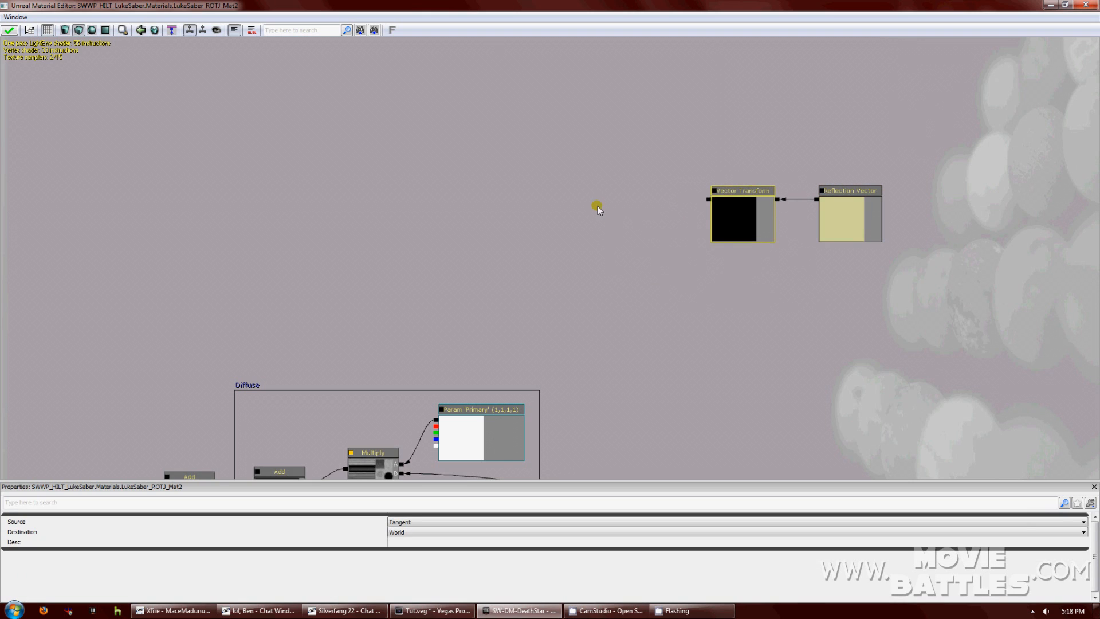
click(597, 206)
click(1064, 6)
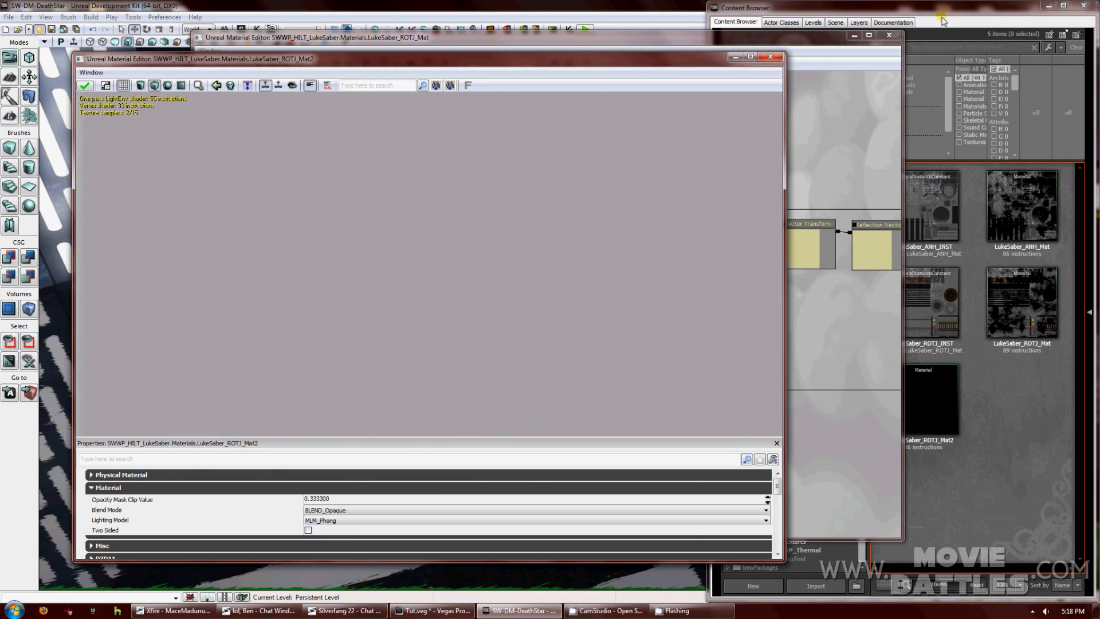
Drag the Cube_DeathStar cube map from the World package into the material graph.
click(942, 21)
click(801, 293)
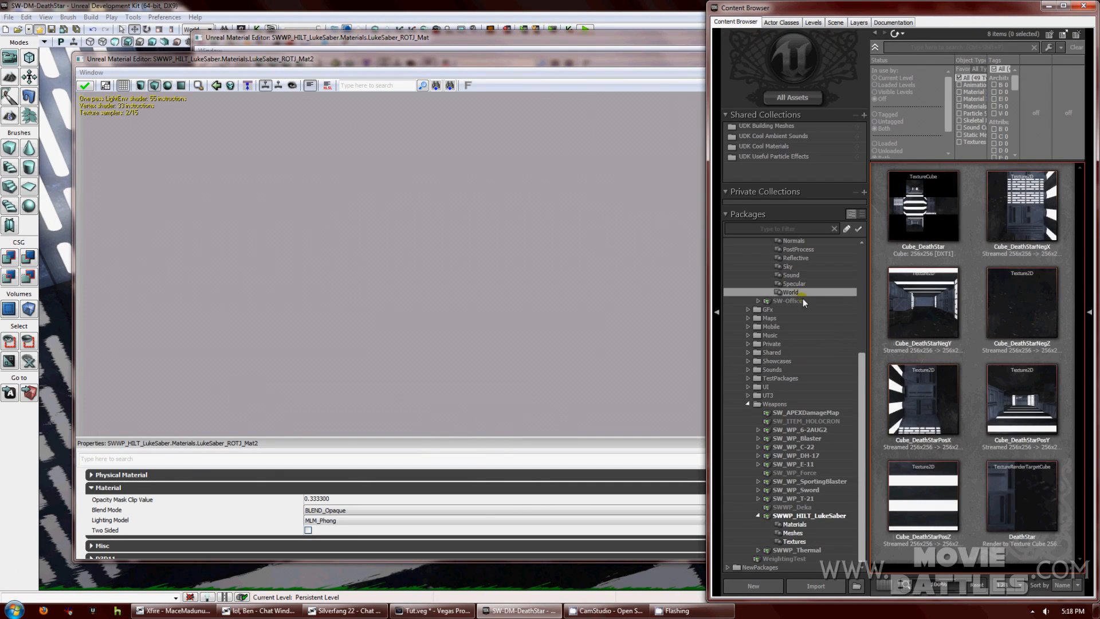
click(922, 240)
click(624, 57)
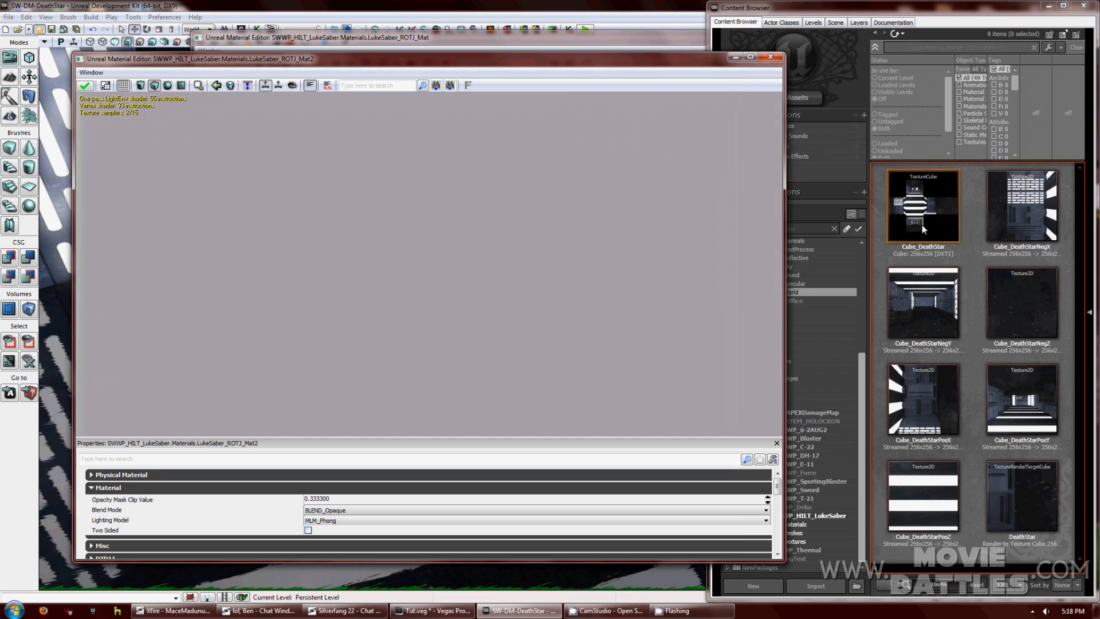
drag(668, 246, 449, 187)
drag(917, 214, 479, 219)
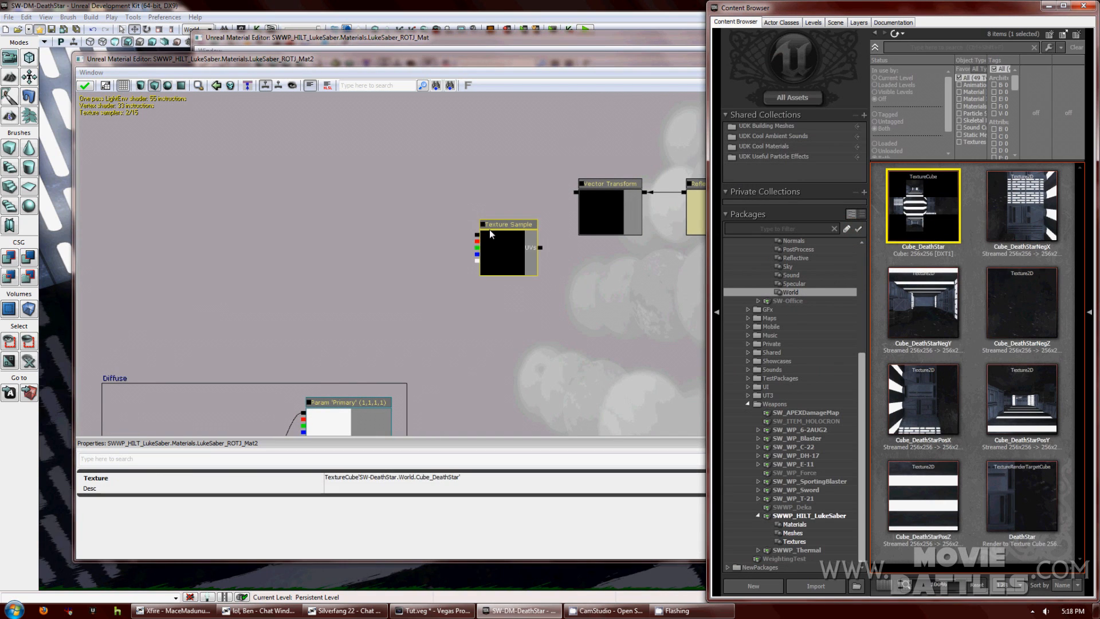
click(562, 274)
Convert the Cube_DeathStar texture sample to a parameter in group Cube.
click(521, 232)
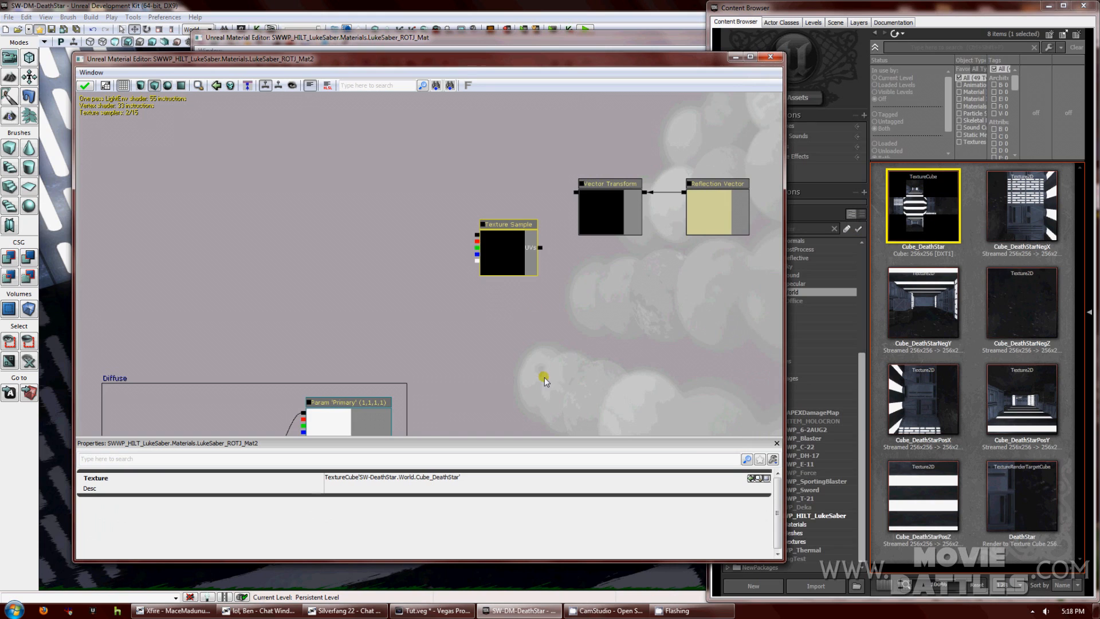
drag(544, 377, 620, 364)
right_click(586, 223)
click(610, 221)
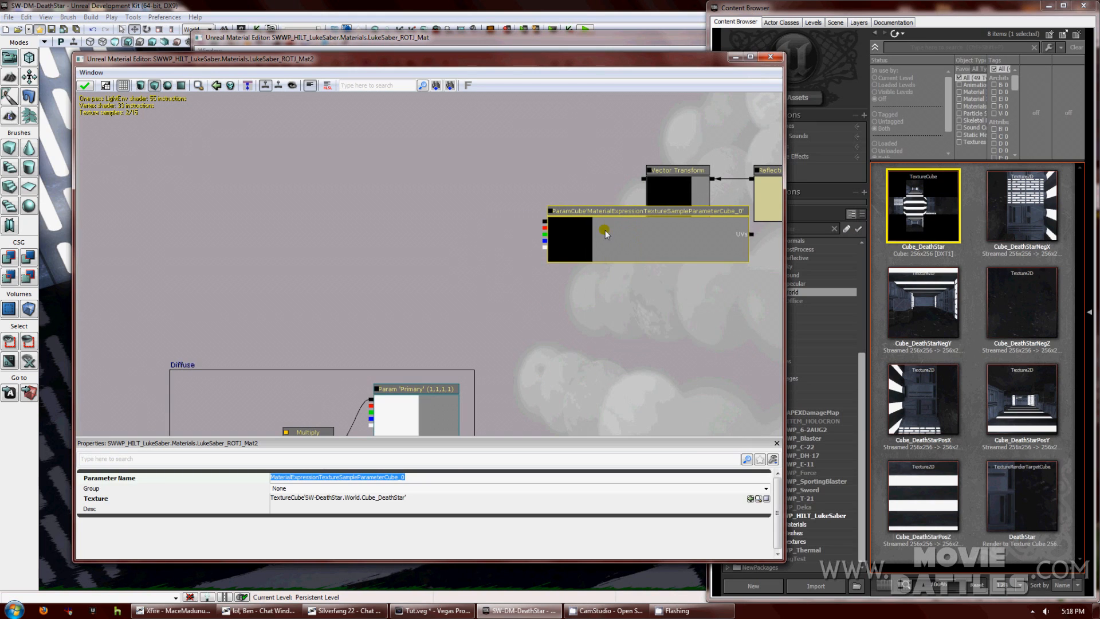
click(333, 491)
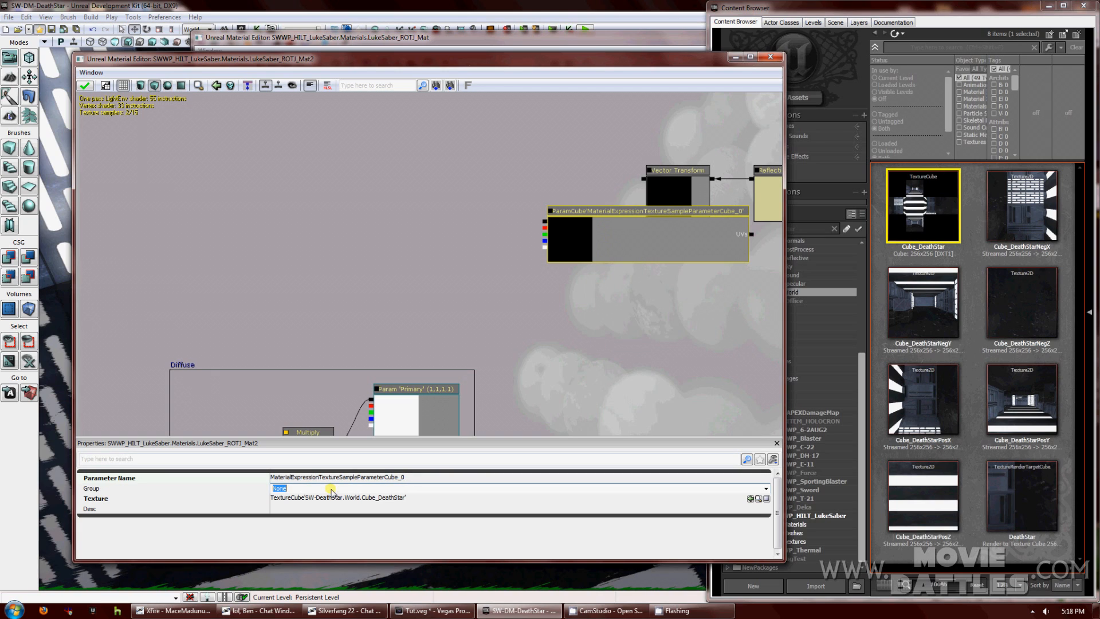
text(Cube)
drag(604, 213, 476, 170)
Wire Vector Transform into the cube parameter's UVs and feed the cube into a new Power node.
drag(644, 178, 624, 193)
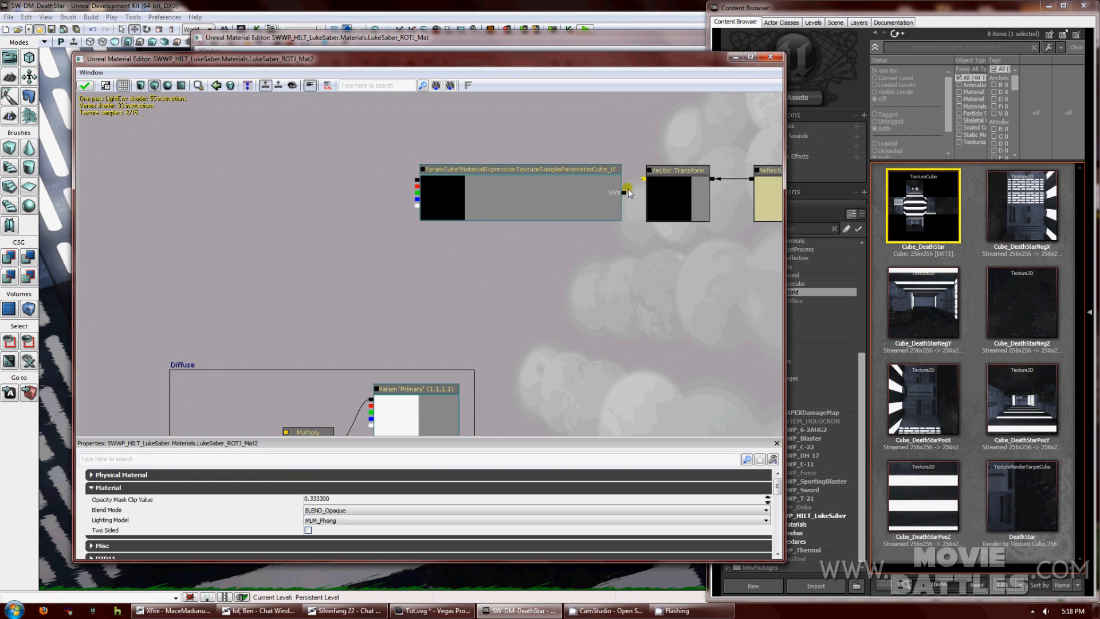
click(417, 282)
drag(417, 282, 507, 278)
right_click(398, 167)
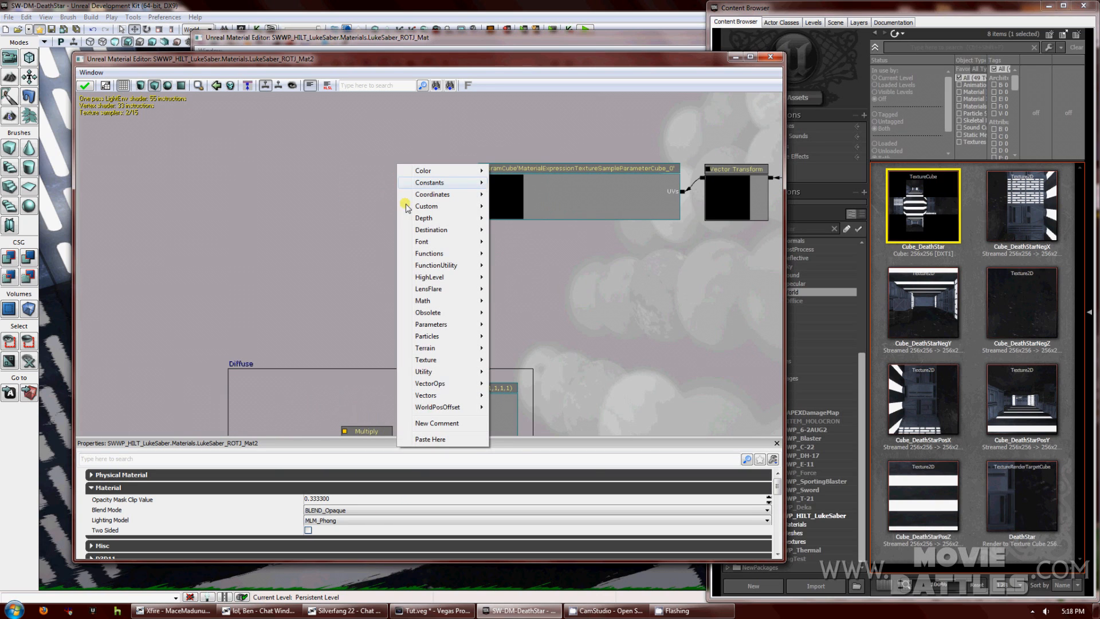
mouse_move(441, 301)
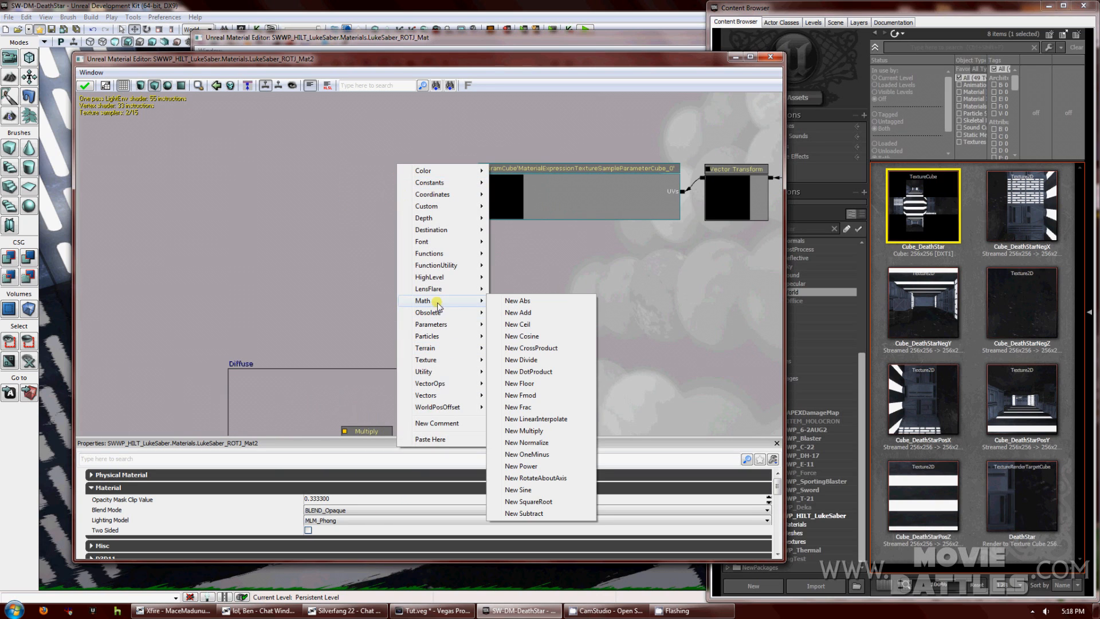
click(532, 466)
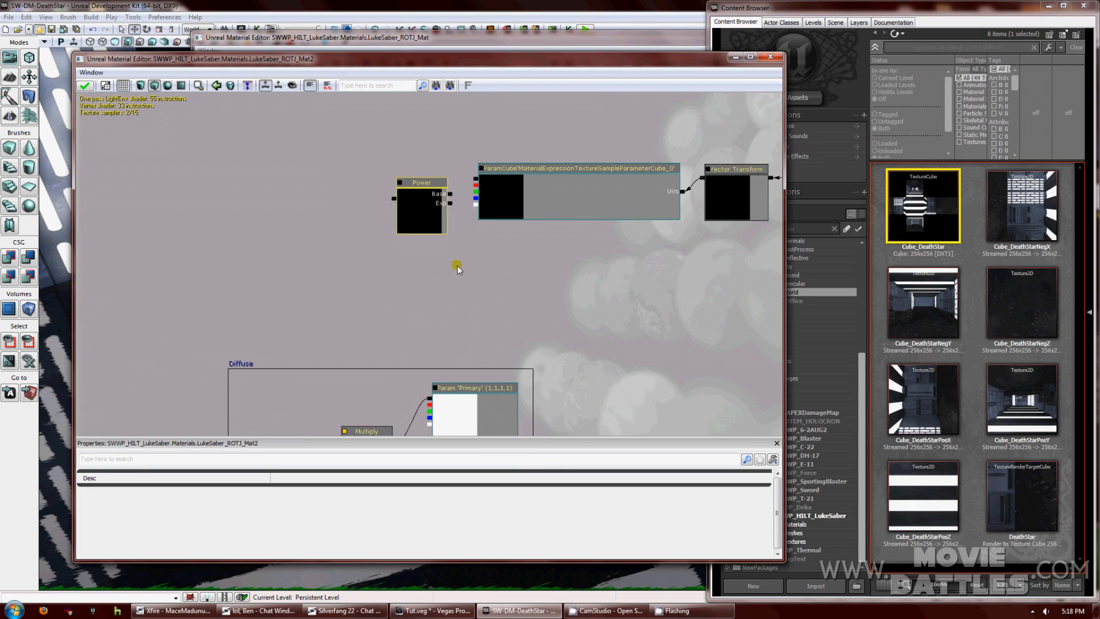
mouse_move(434, 184)
mouse_down()
mouse_move(433, 172)
mouse_move(450, 181)
mouse_up()
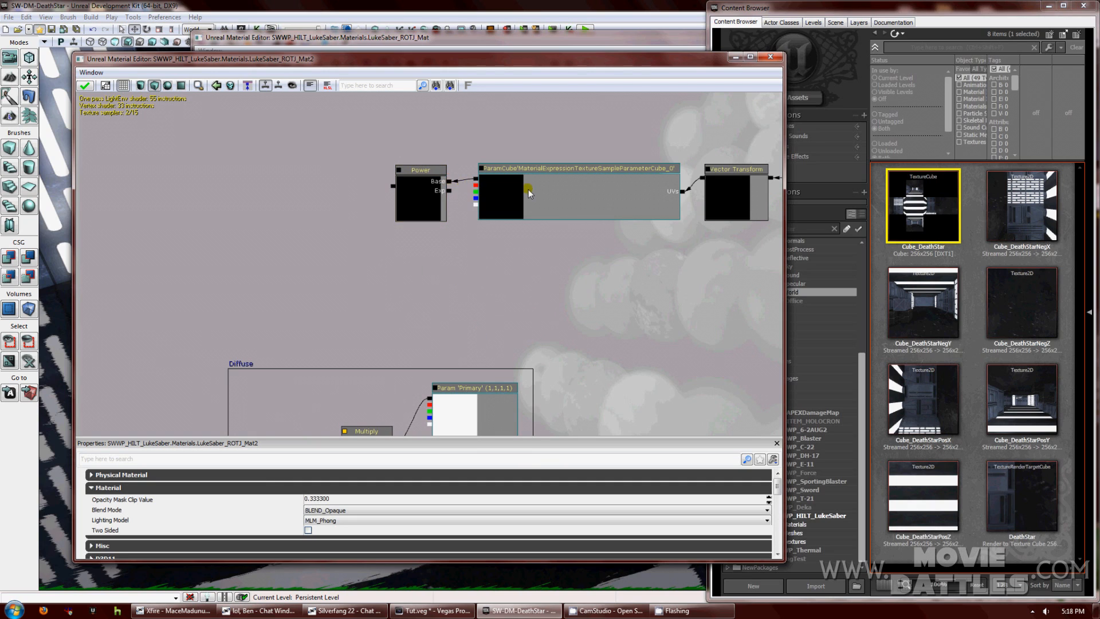
click(517, 170)
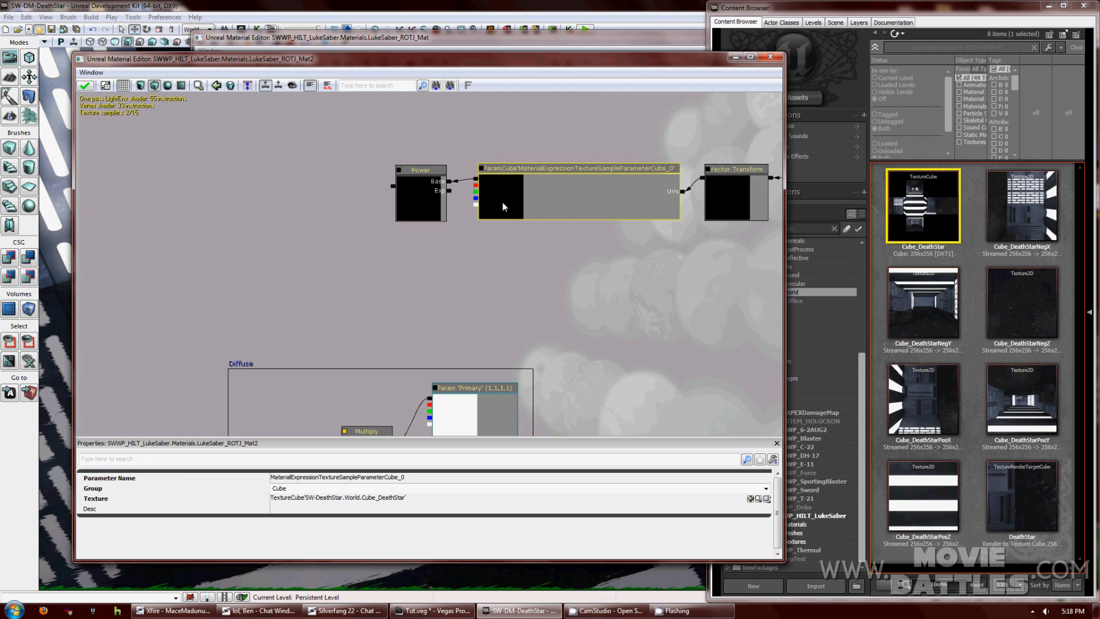
Add a second Power node below the first and feed the diffuse Texture Sample into its Base.
click(425, 191)
drag(464, 257, 559, 258)
right_click(495, 265)
mouse_move(522, 387)
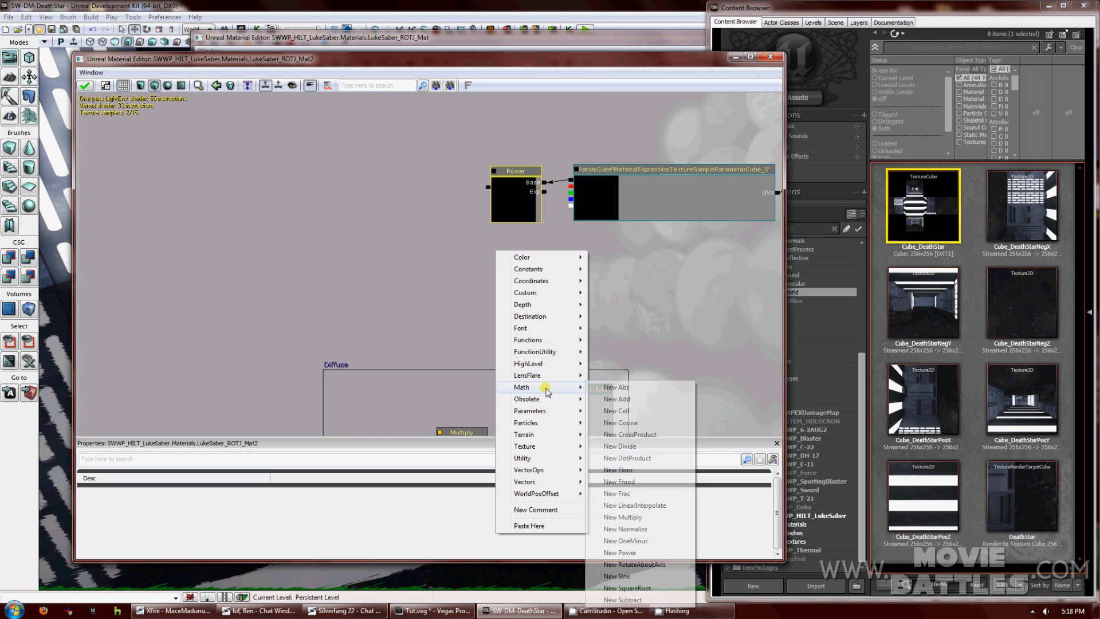
click(620, 552)
ctrl+drag(515, 265, 511, 259)
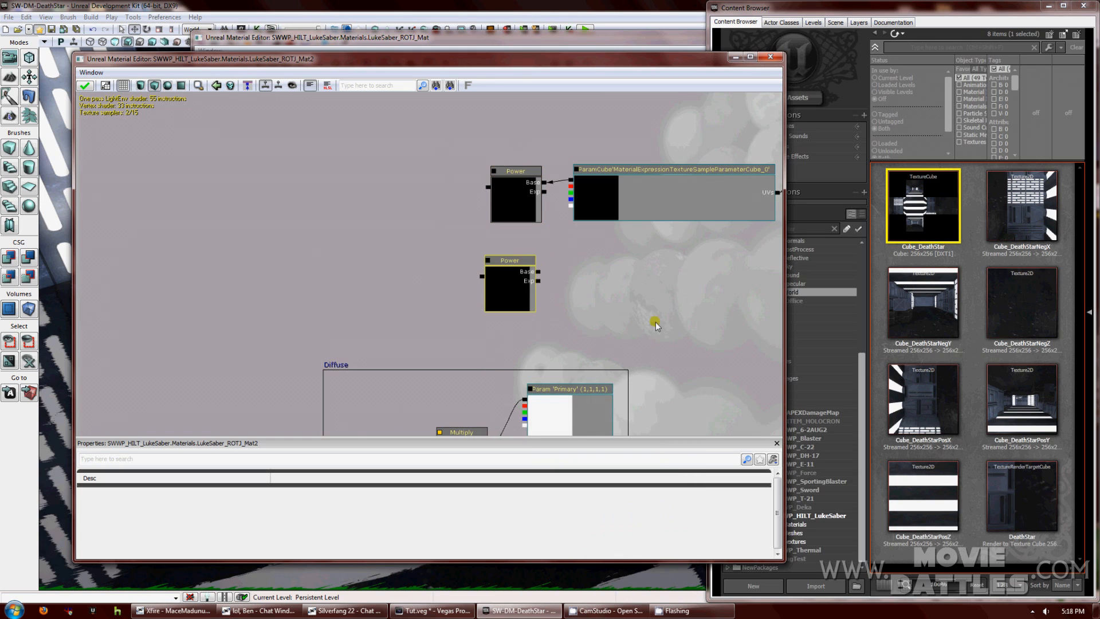
drag(639, 300, 535, 171)
drag(634, 245, 500, 243)
drag(704, 393, 303, 144)
drag(380, 137, 404, 250)
click(393, 261)
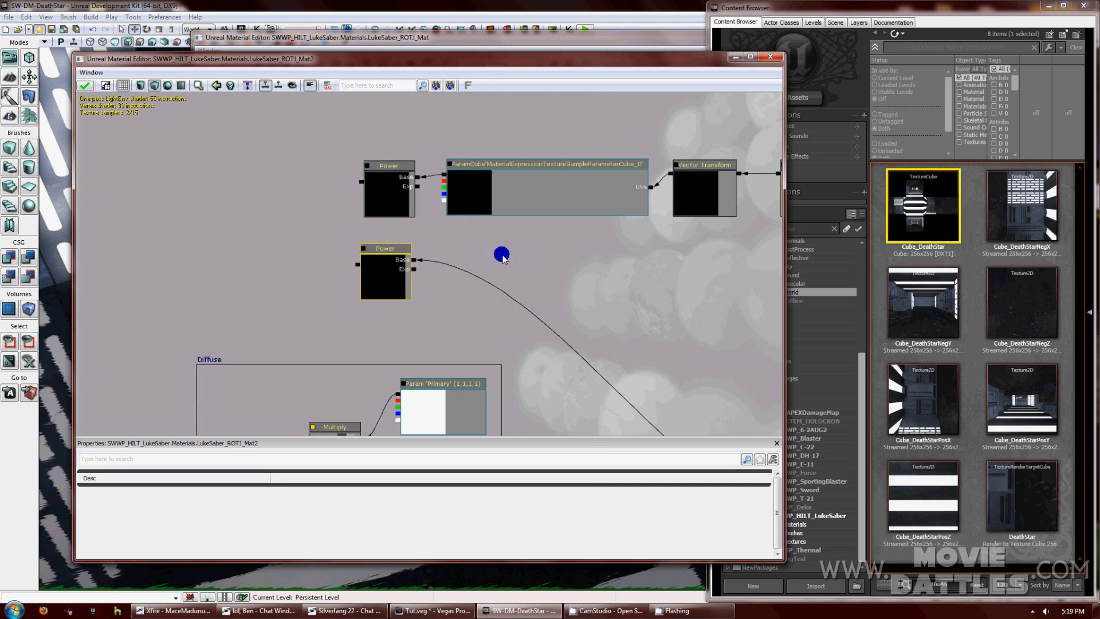
Add three Constant nodes to the graph.
right_click(503, 258)
mouse_move(532, 262)
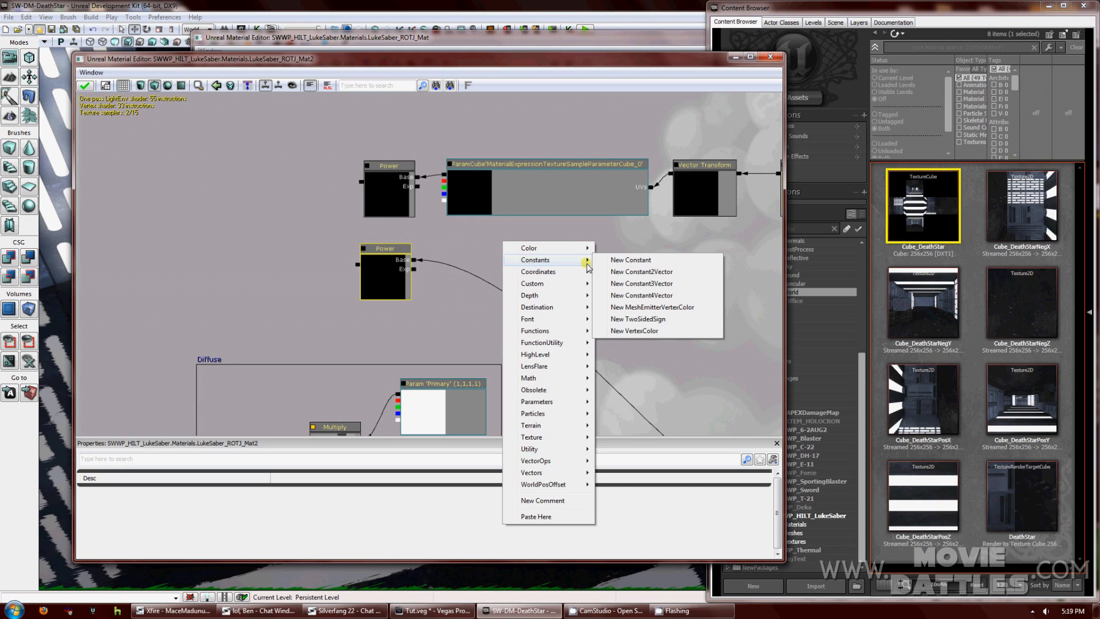
click(627, 261)
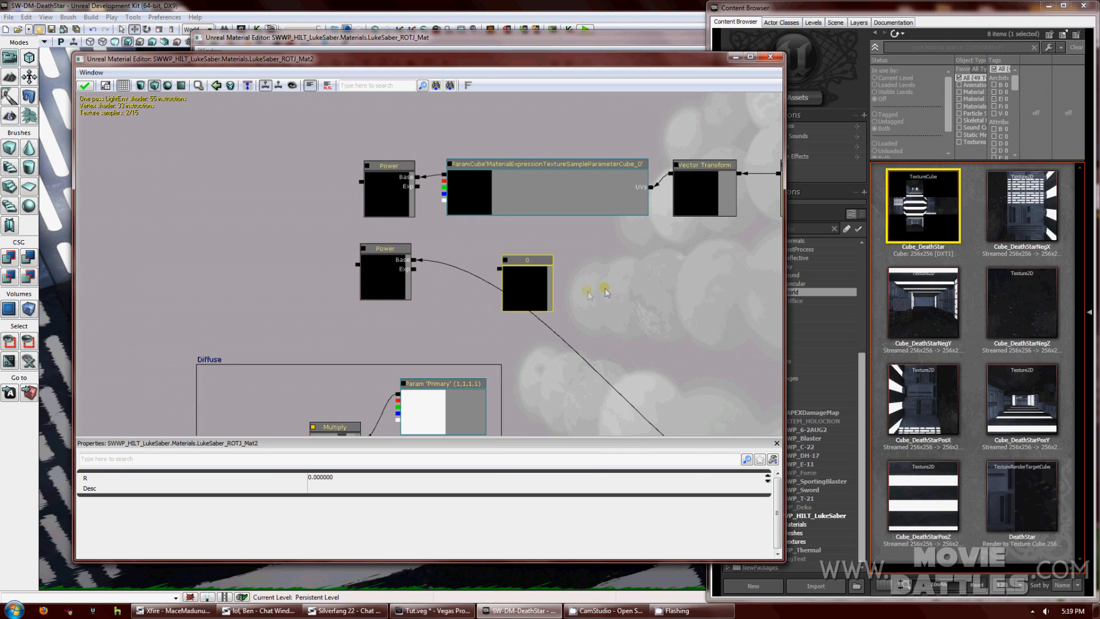
right_click(605, 277)
mouse_move(636, 293)
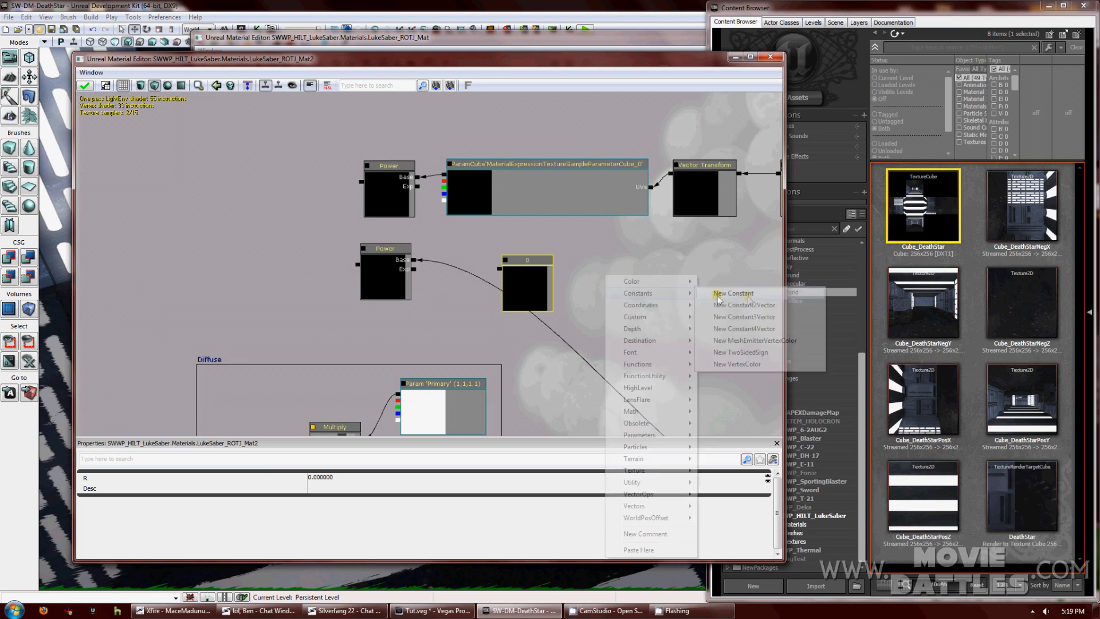
right_click(658, 256)
mouse_move(682, 270)
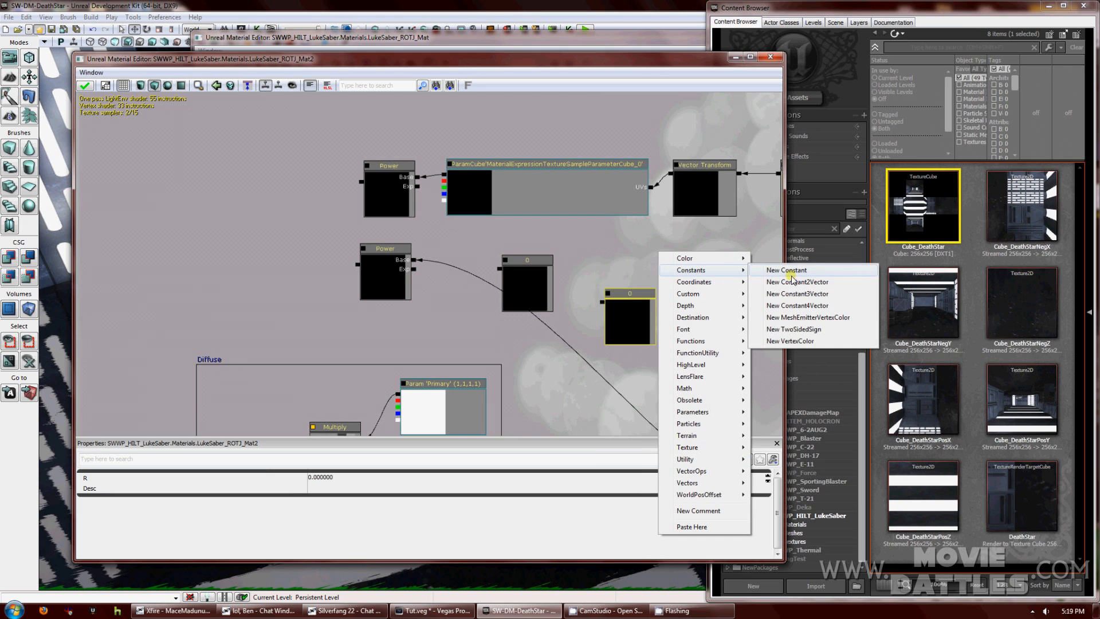
click(790, 272)
drag(258, 236, 323, 252)
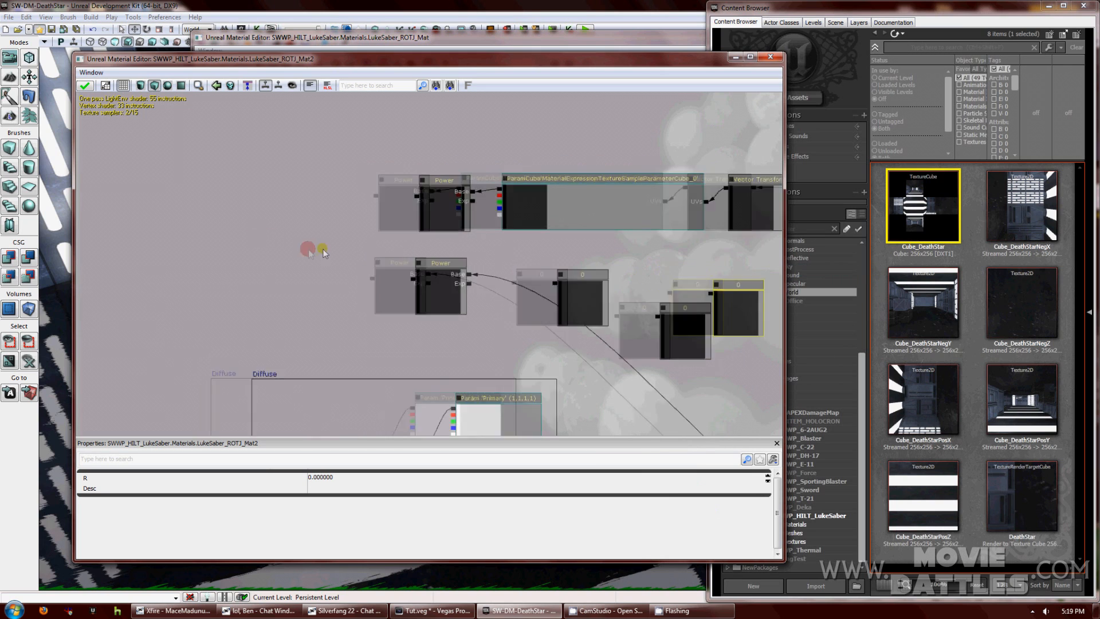
Place three Multiply nodes on the canvas.
click(318, 201)
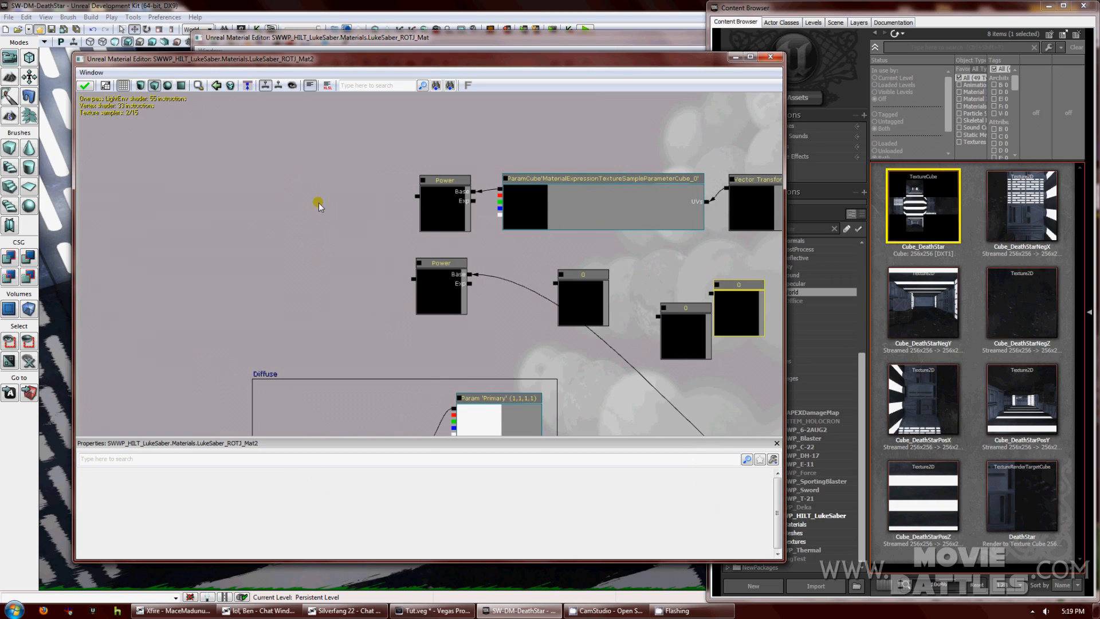
click(319, 202)
click(251, 230)
click(252, 230)
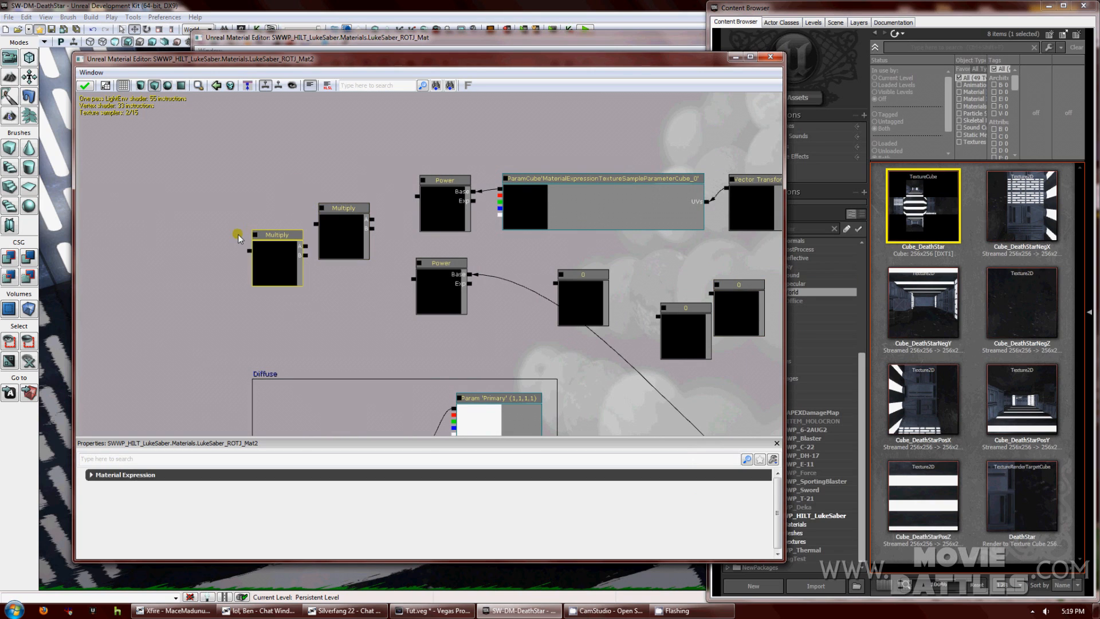
click(206, 259)
drag(300, 314, 421, 310)
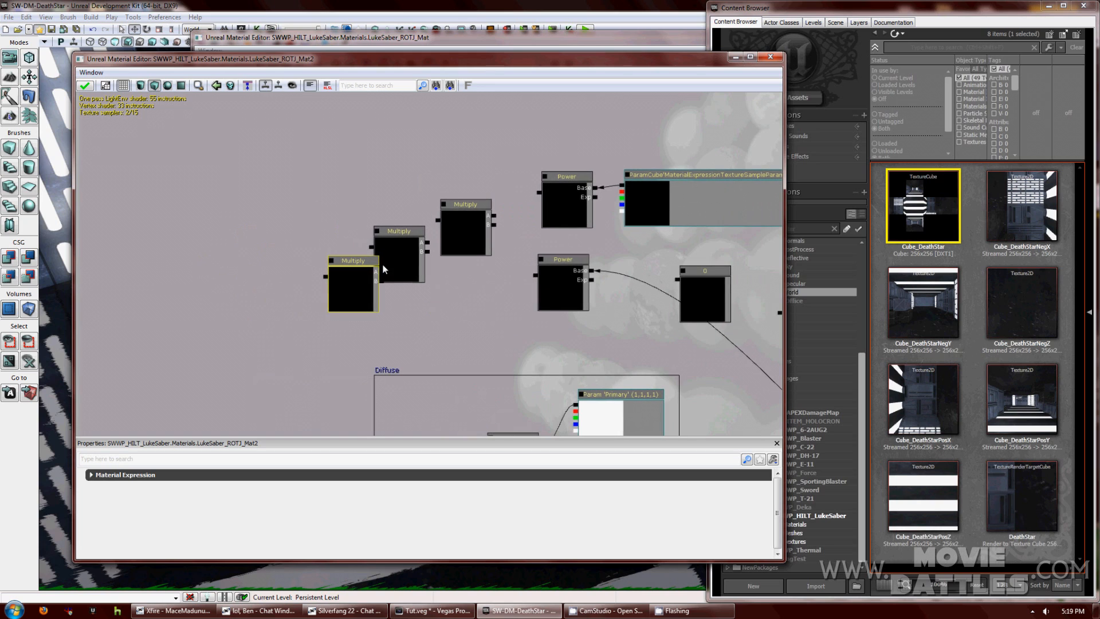
ctrl+drag(347, 259, 297, 255)
Move the right Multiply up and link the middle Multiply to the upper Multiply and lower Power.
click(420, 229)
click(466, 207)
ctrl+drag(465, 206, 507, 196)
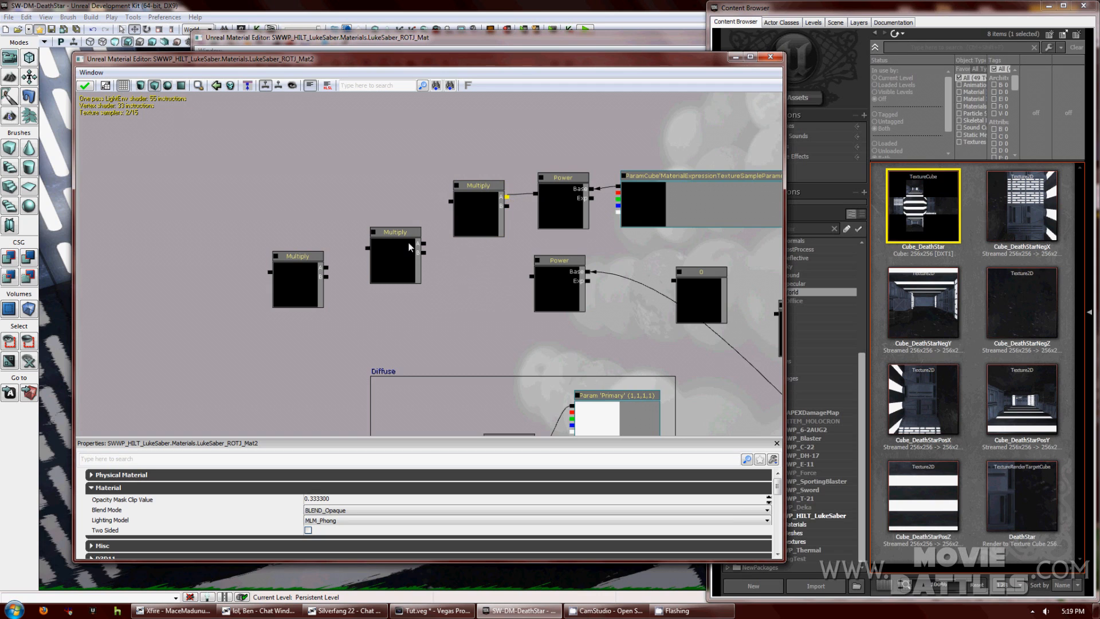
drag(398, 236, 397, 222)
drag(449, 188, 418, 244)
click(441, 203)
drag(524, 277, 422, 257)
Move the Constant 0 node up near the Power nodes.
drag(490, 293, 425, 284)
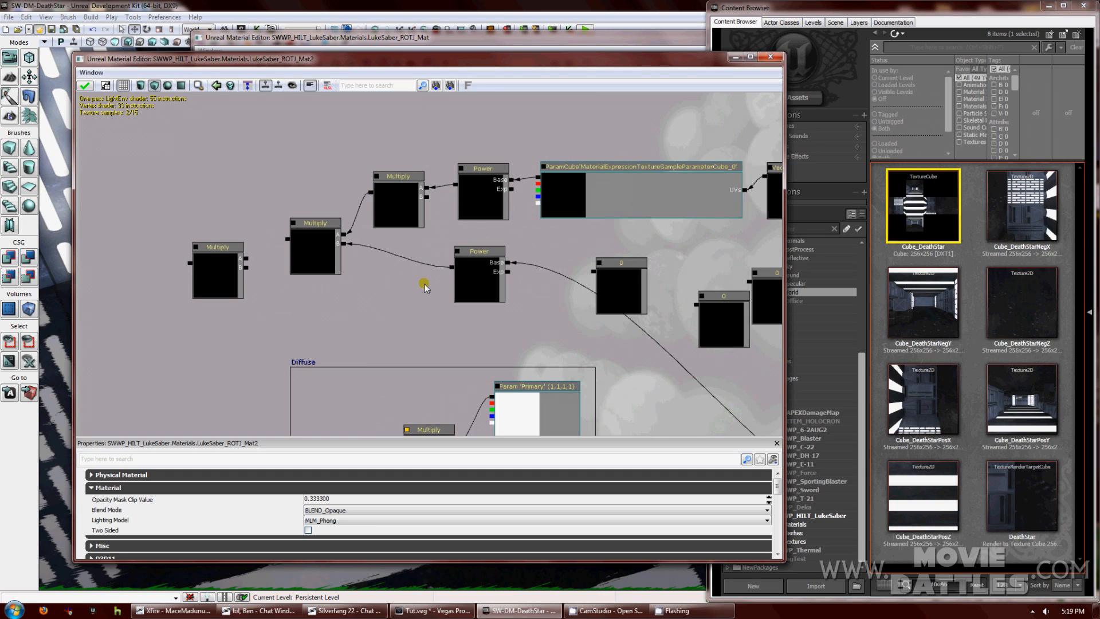
click(608, 267)
drag(608, 267, 514, 192)
click(486, 253)
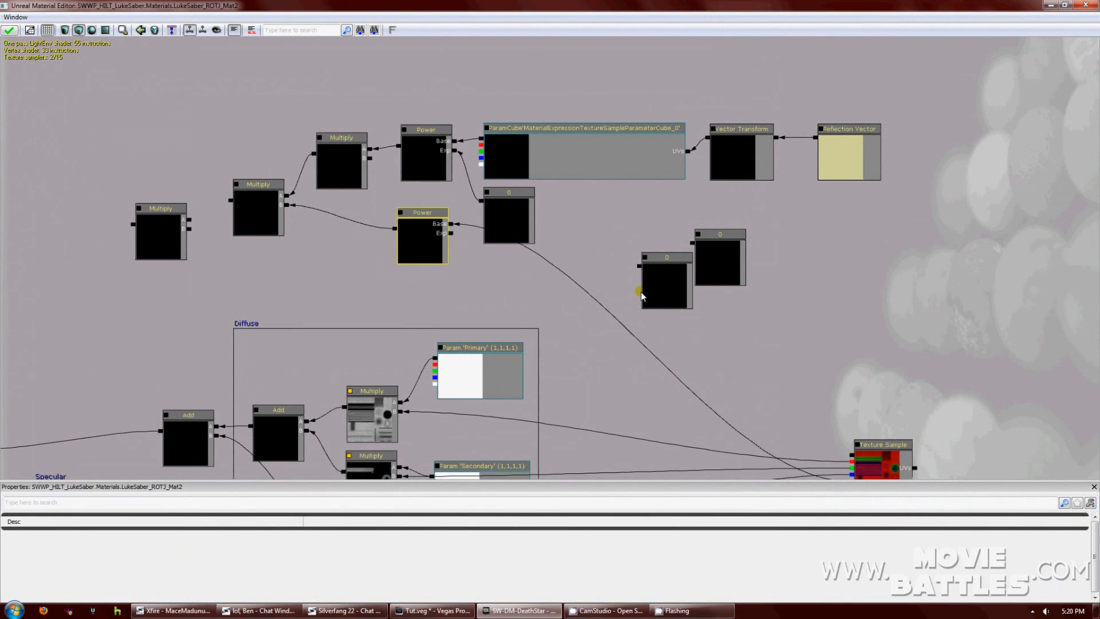
Wire constants into the lower Power's exponent and the upper Multiply's B, and set the central constant to 1.5.
drag(644, 269, 450, 233)
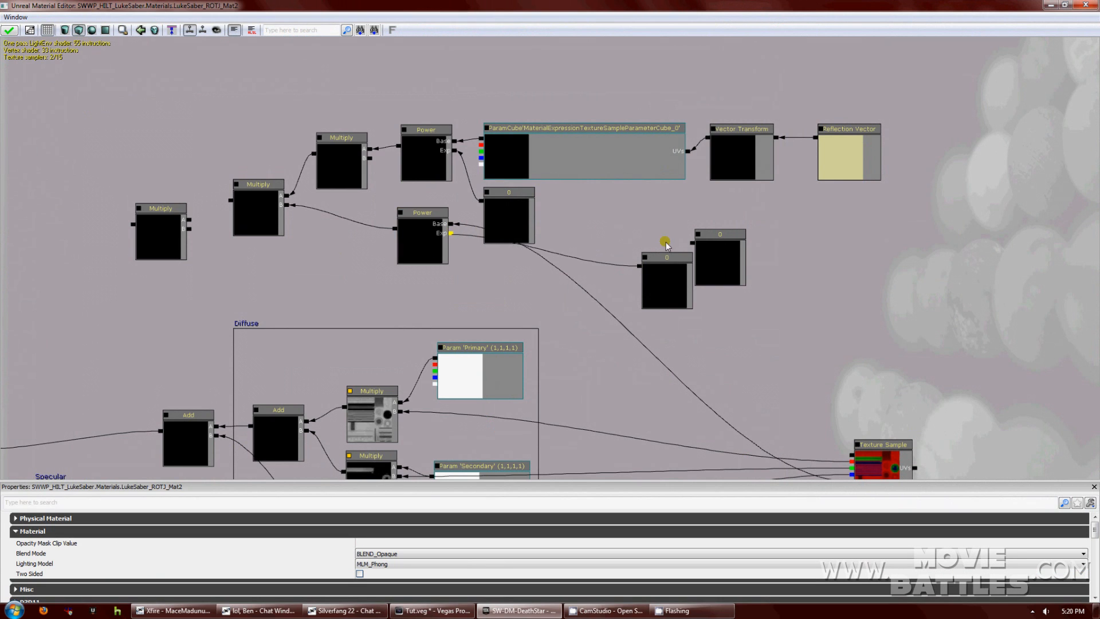
drag(520, 238, 372, 162)
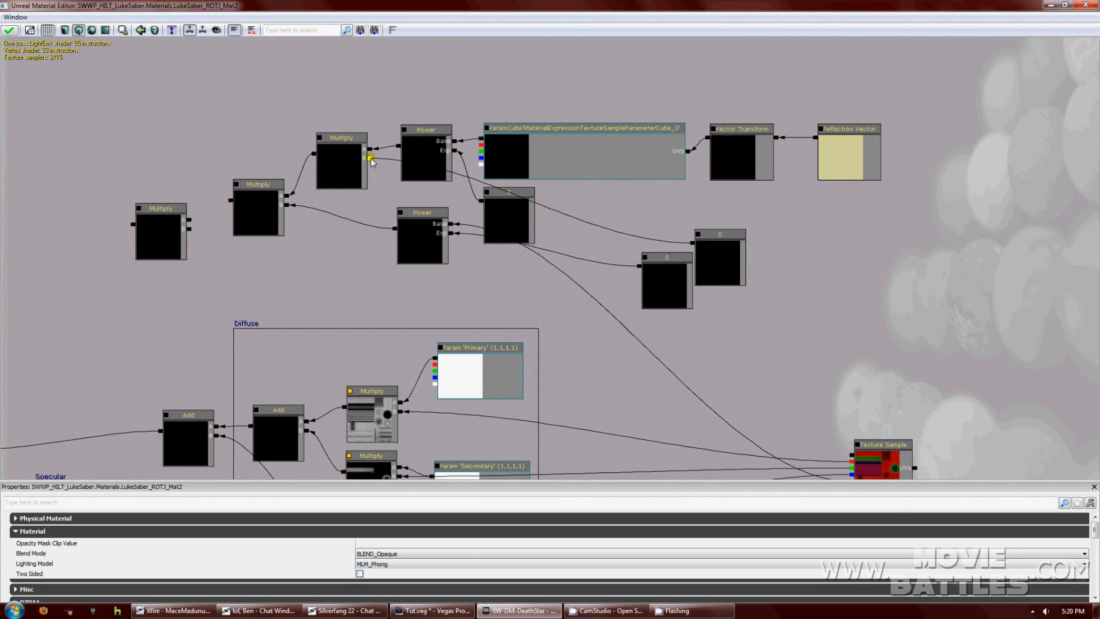
click(517, 201)
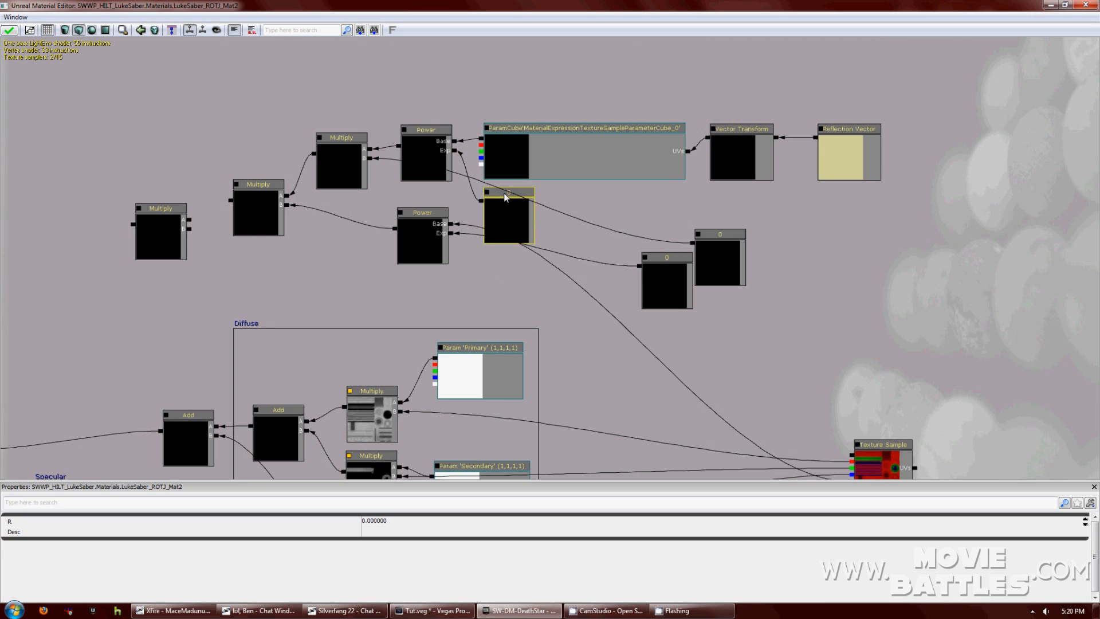
click(495, 520)
text(1.)
mouse_move(429, 216)
mouse_down()
mouse_move(423, 227)
mouse_move(421, 211)
mouse_up()
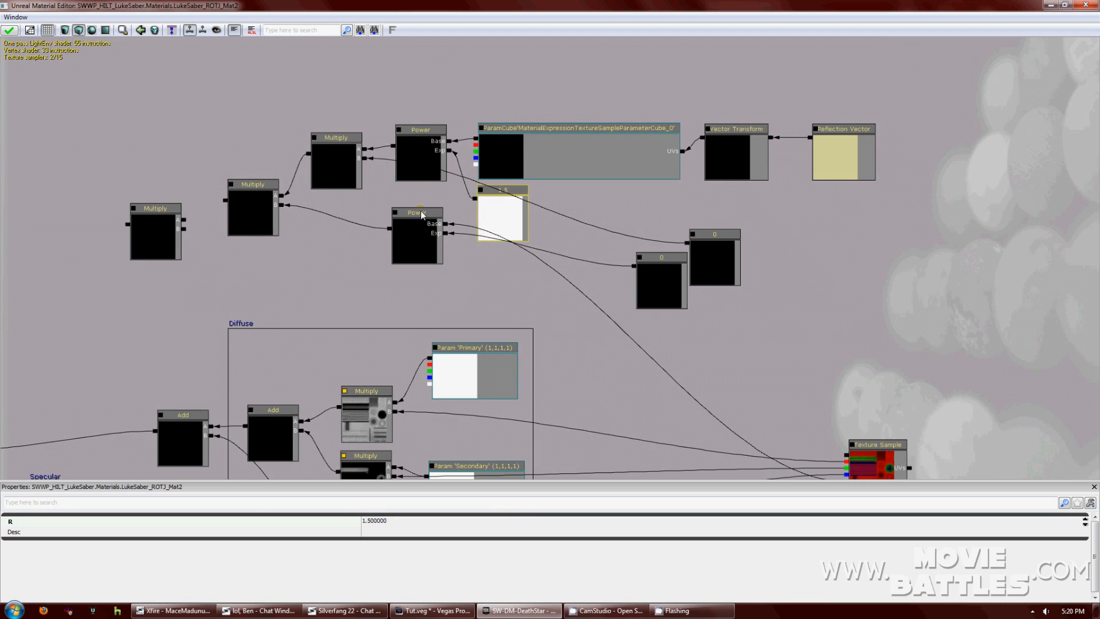
Set the two zero constants' R values to 10 and 3.
click(704, 277)
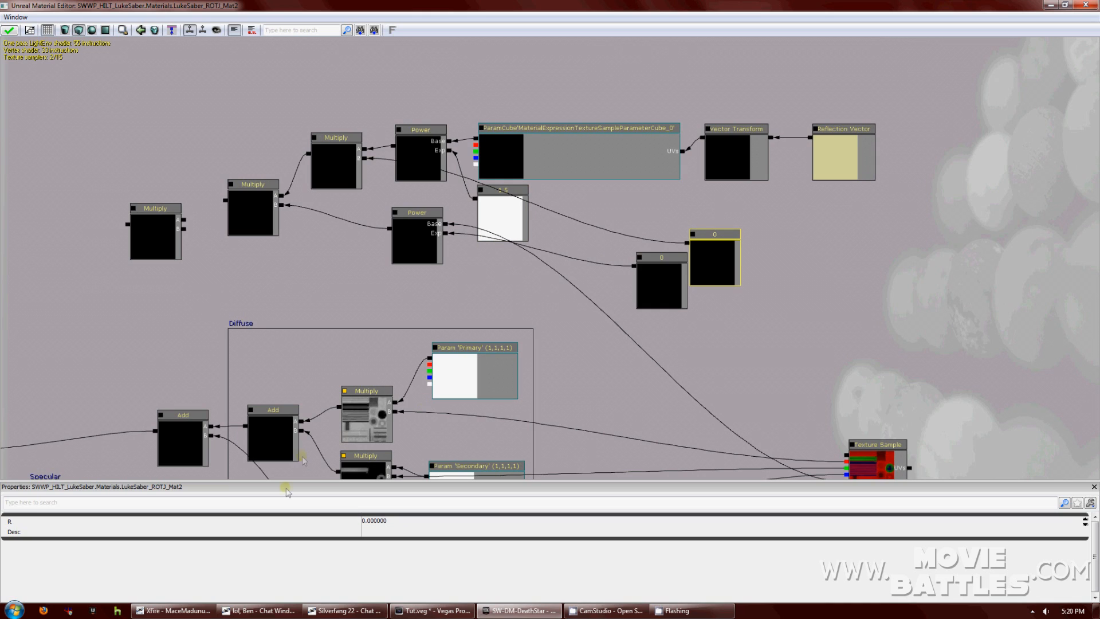
click(398, 521)
text(10)
key(Return)
click(679, 276)
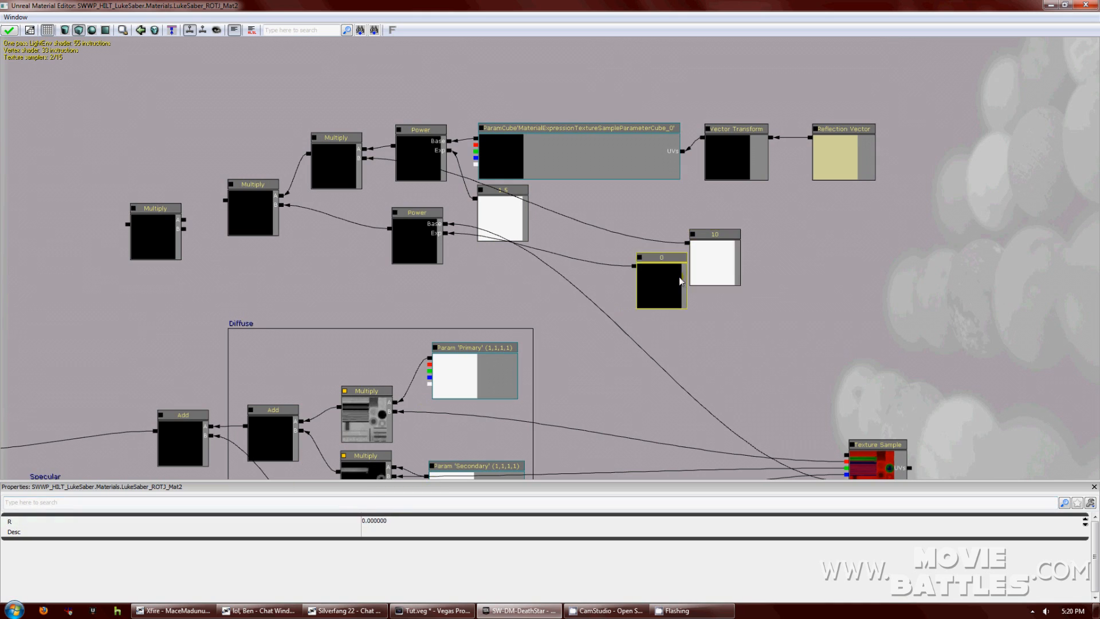
click(404, 521)
text(3)
key(Return)
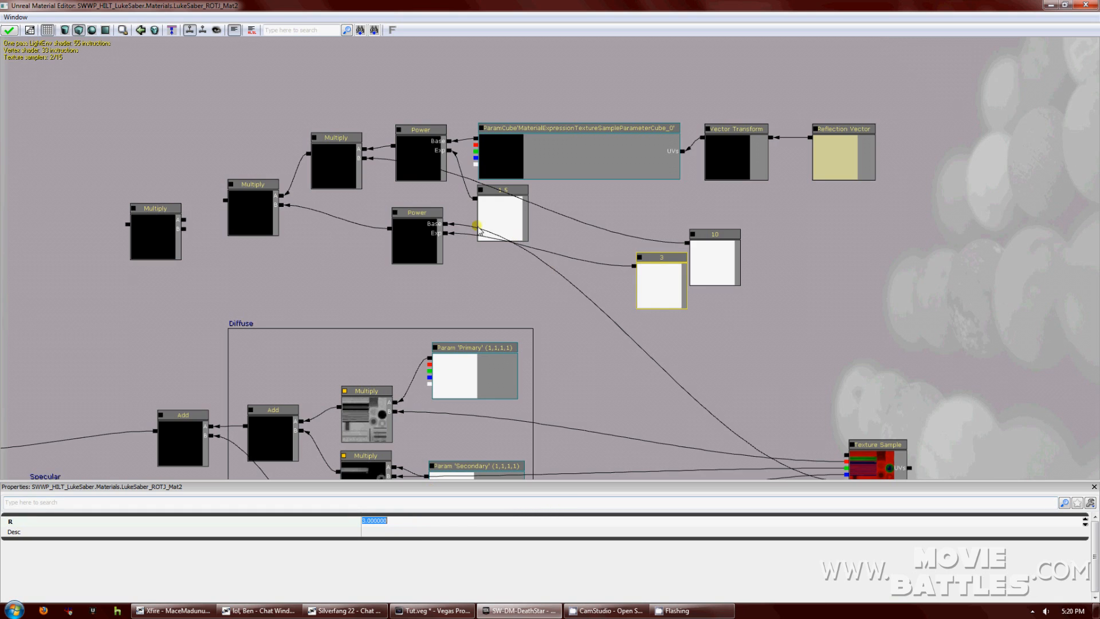
Cluster the Power nodes with the 10, 1.5 and 3 constants beside them.
drag(421, 216, 423, 192)
drag(656, 268, 496, 263)
drag(709, 229, 611, 201)
click(505, 194)
mouse_move(505, 193)
mouse_down()
mouse_move(672, 202)
mouse_move(500, 199)
mouse_up()
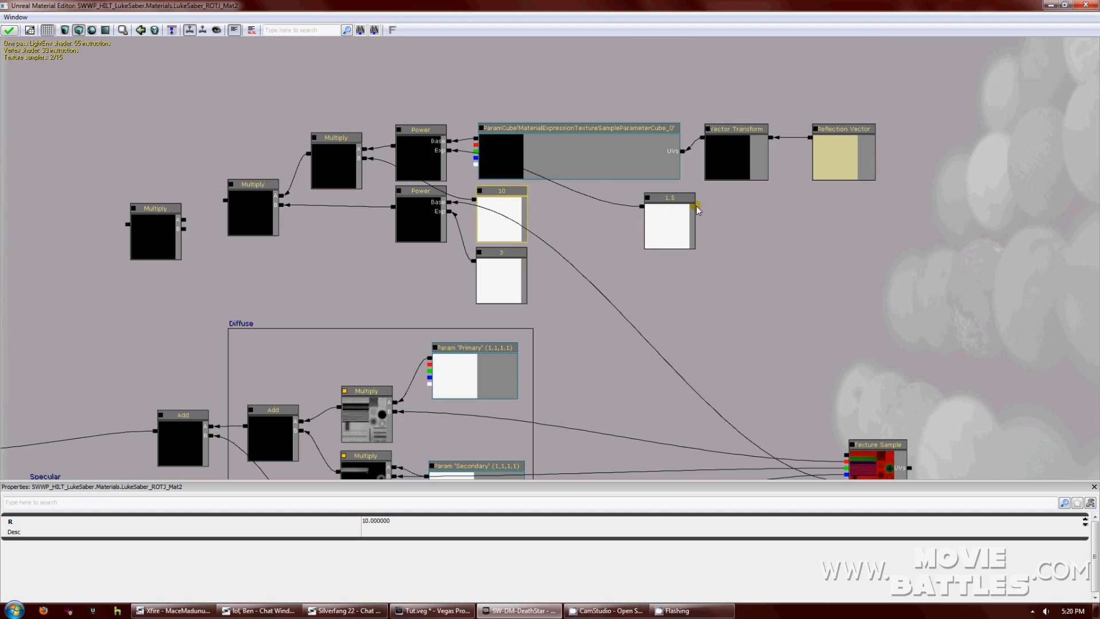
drag(671, 200, 567, 193)
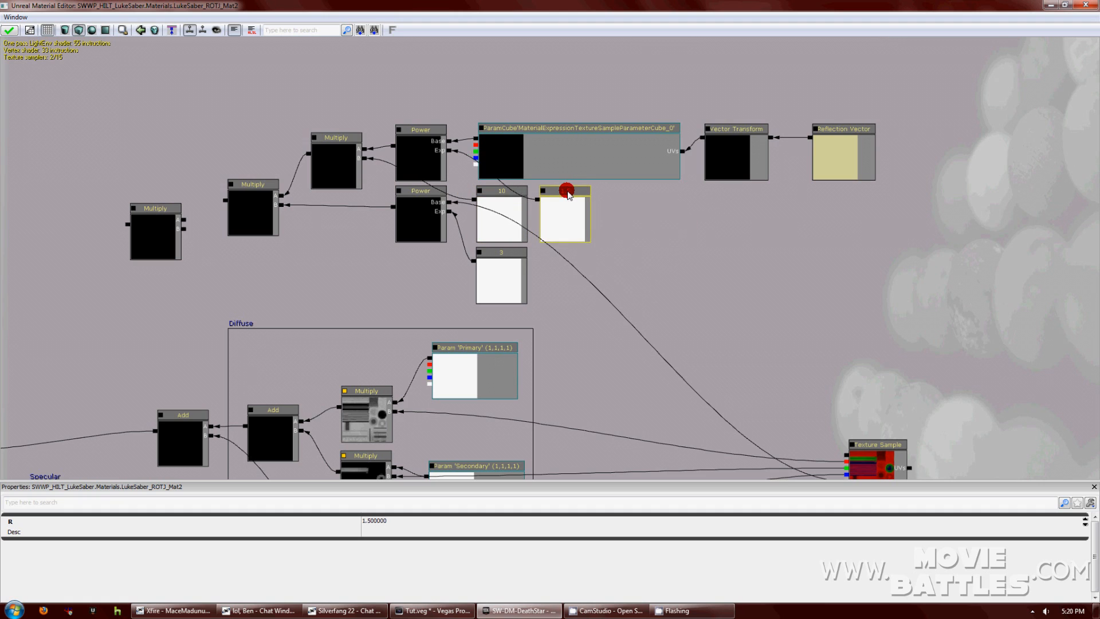
drag(659, 249, 813, 290)
Convert a new constant into scalar parameter 'reflection' in group Cube and move it near the Multiply nodes.
right_click(440, 285)
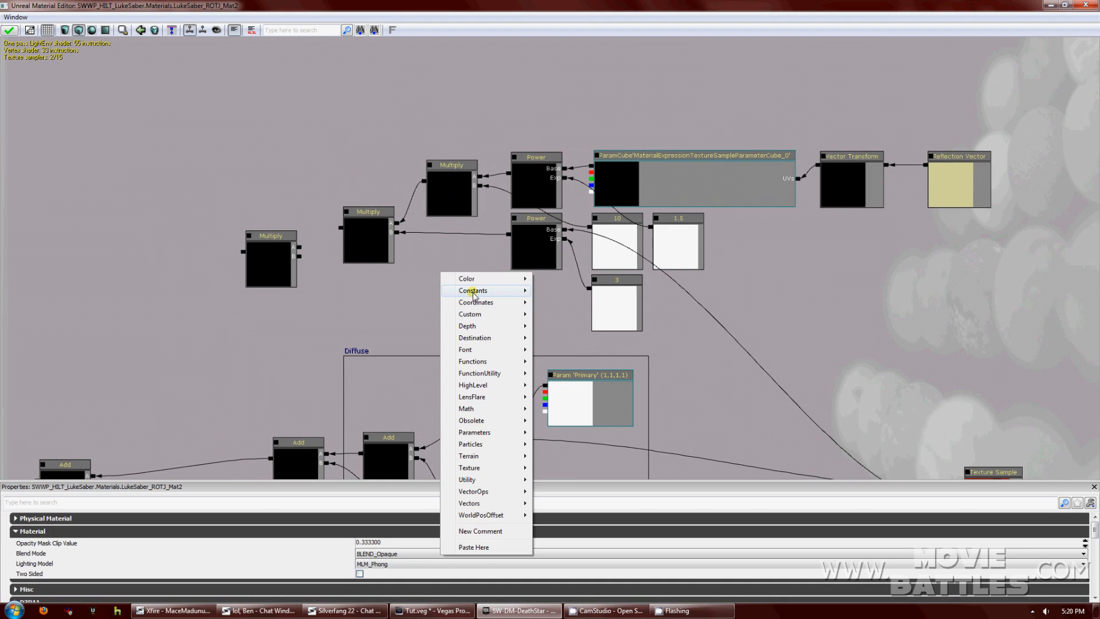
mouse_move(472, 290)
click(575, 294)
right_click(472, 301)
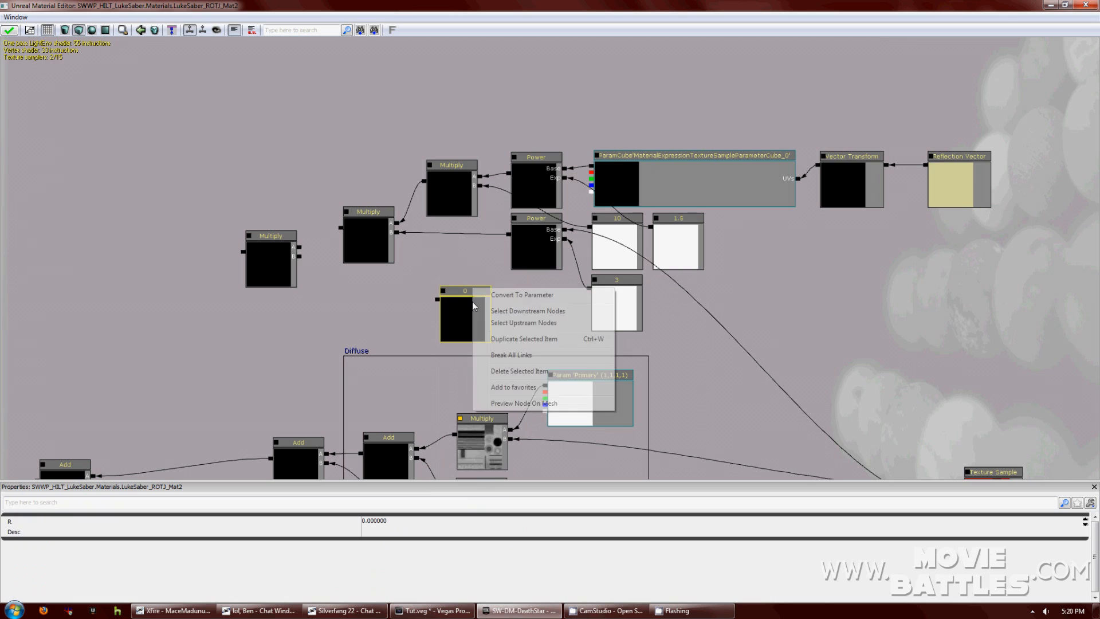
key(Escape)
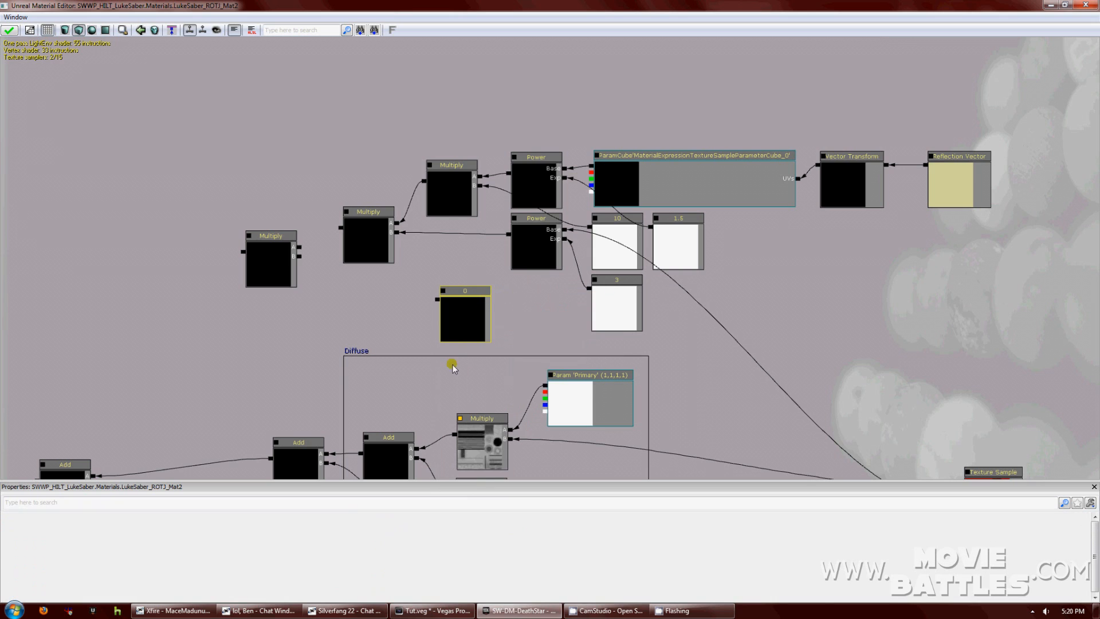
click(411, 531)
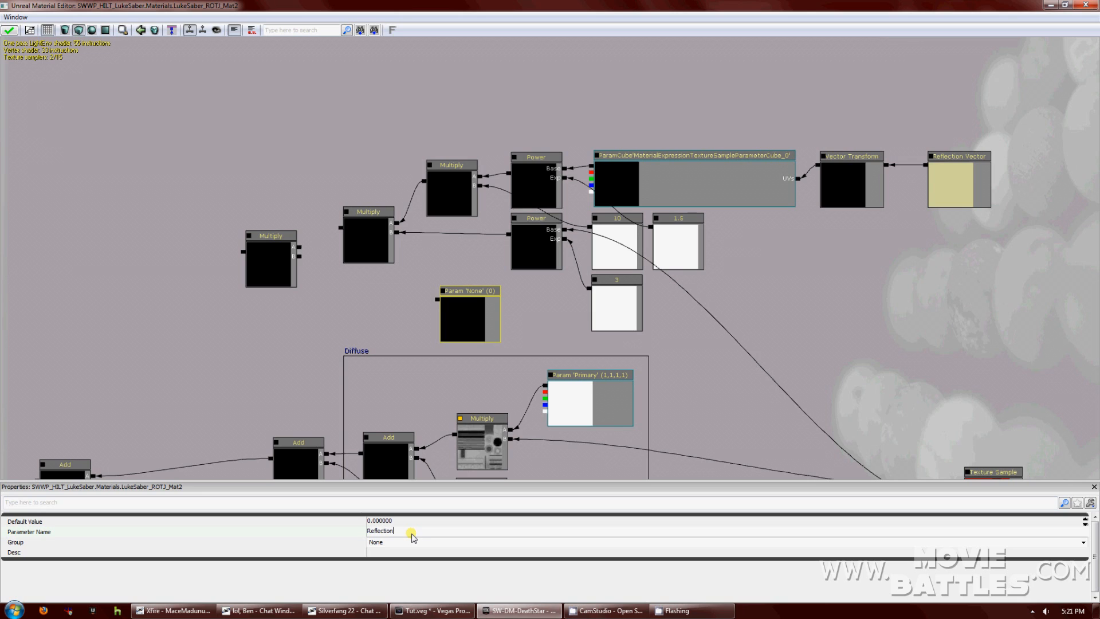
text(reflection)
click(406, 541)
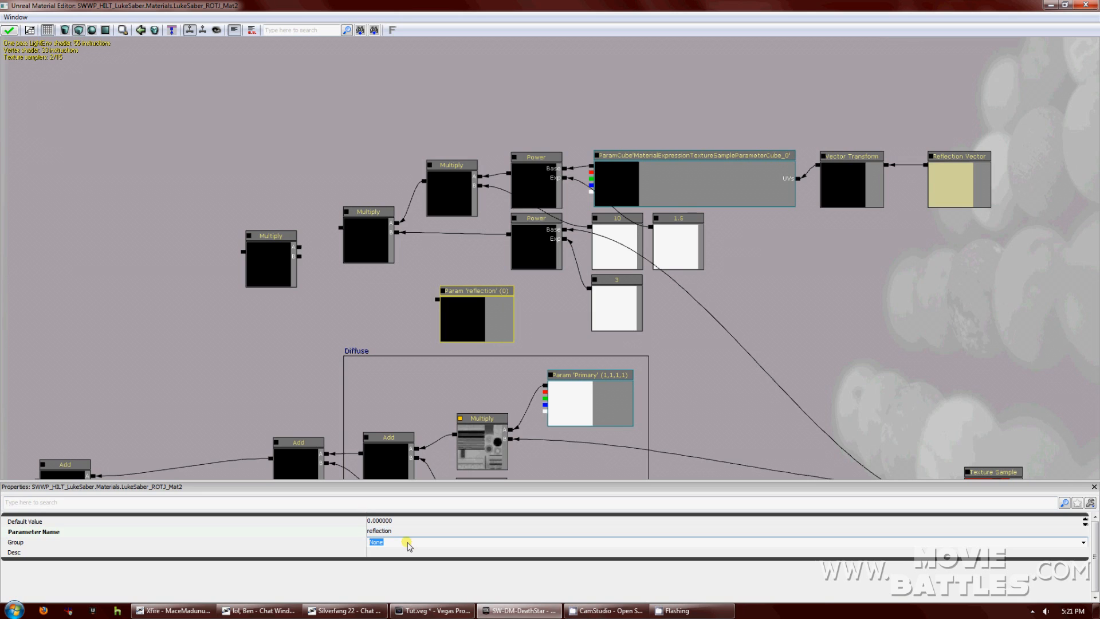
key(Return)
drag(471, 294, 291, 247)
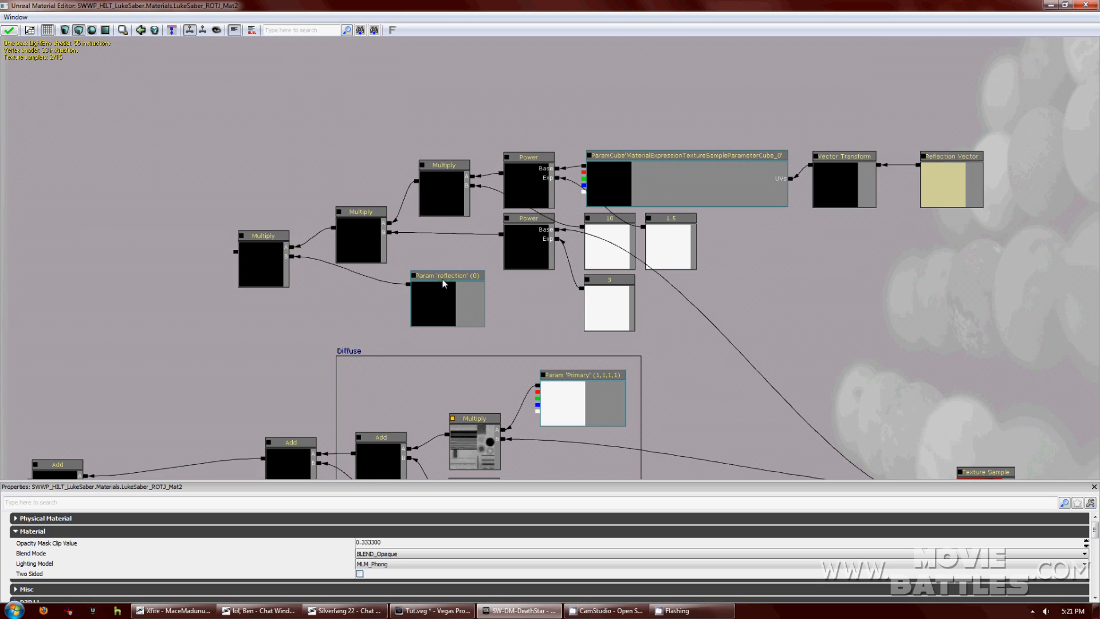
Select the reflection parameter and middle Multiply nodes, nudging the Multiply into place.
click(443, 279)
click(367, 213)
ctrl+drag(374, 190, 380, 214)
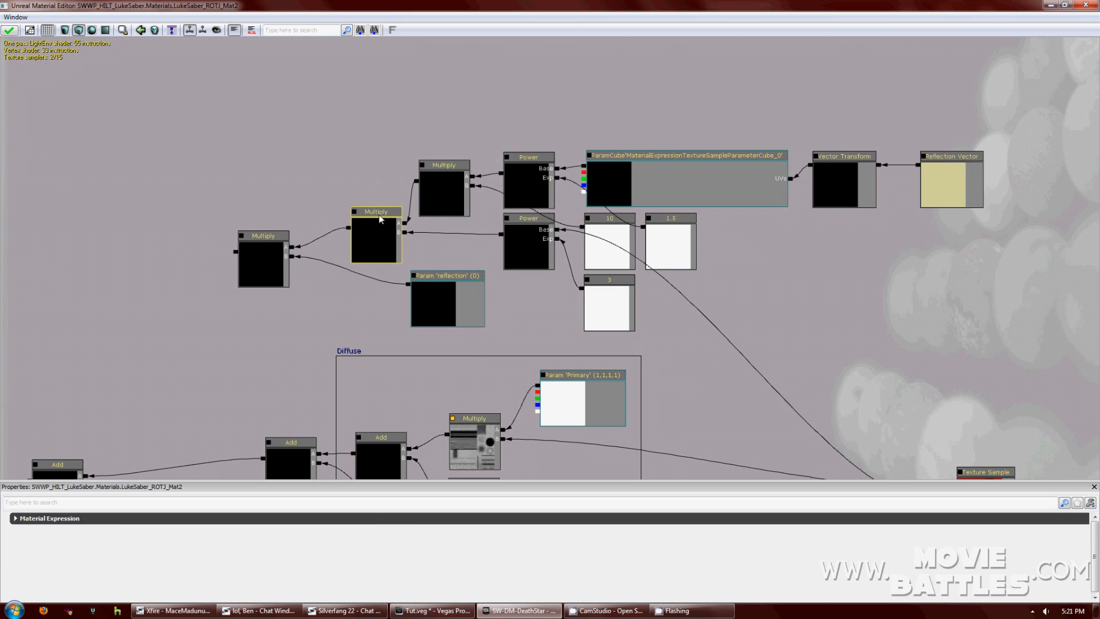
click(363, 180)
drag(354, 147, 1021, 345)
click(416, 248)
Wrap the selected reflection nodes in a new comment titled Cube.
right_click(719, 258)
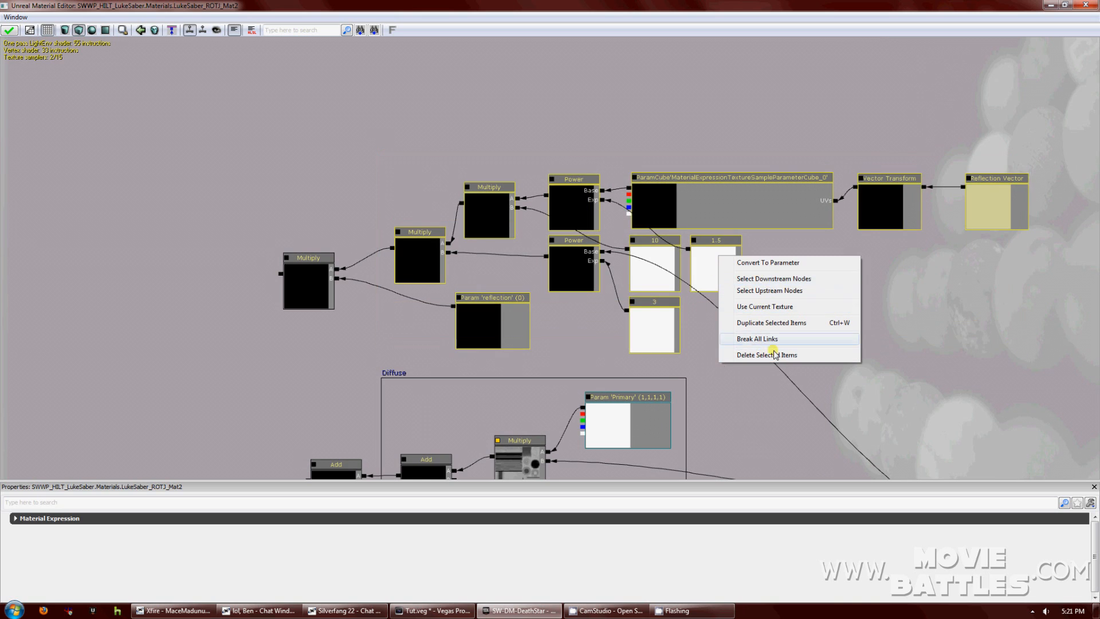
right_click(659, 328)
right_click(597, 334)
right_click(597, 337)
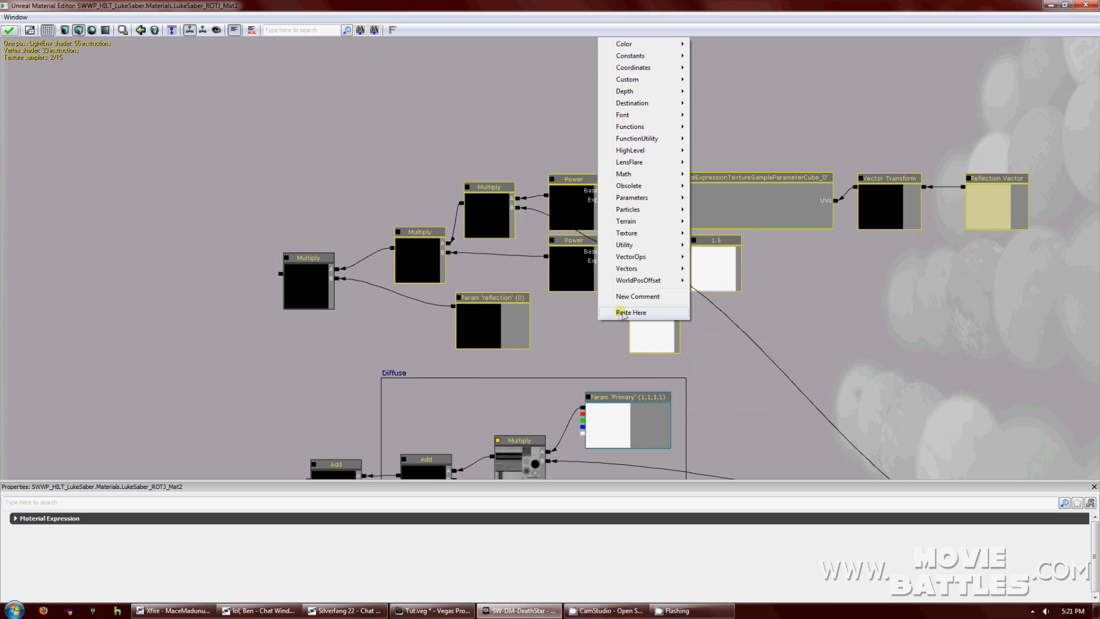
click(630, 299)
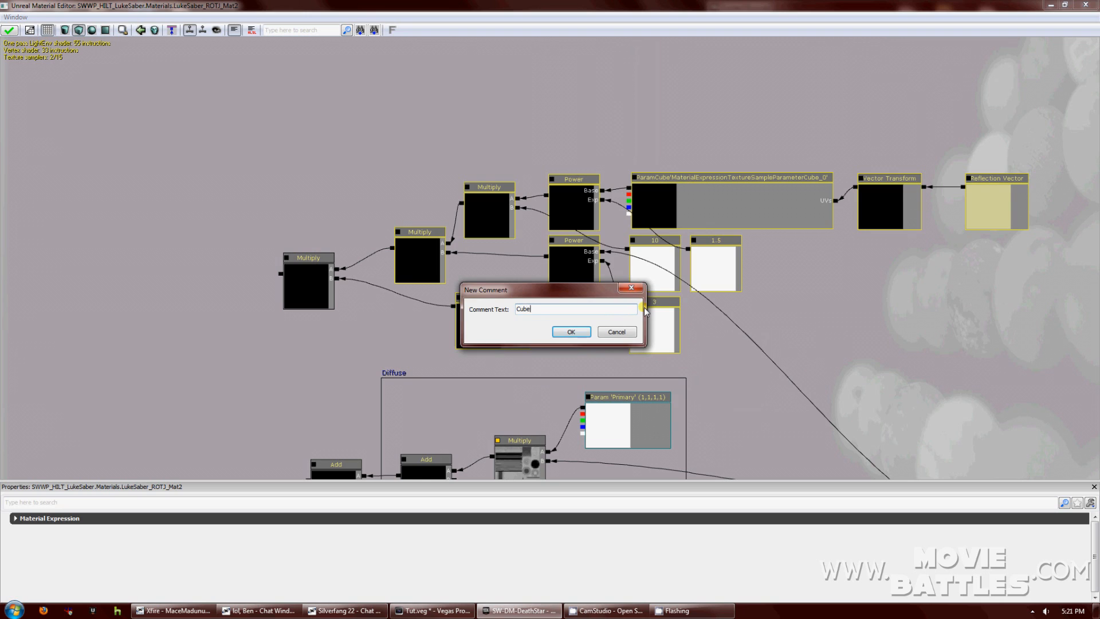
key(Return)
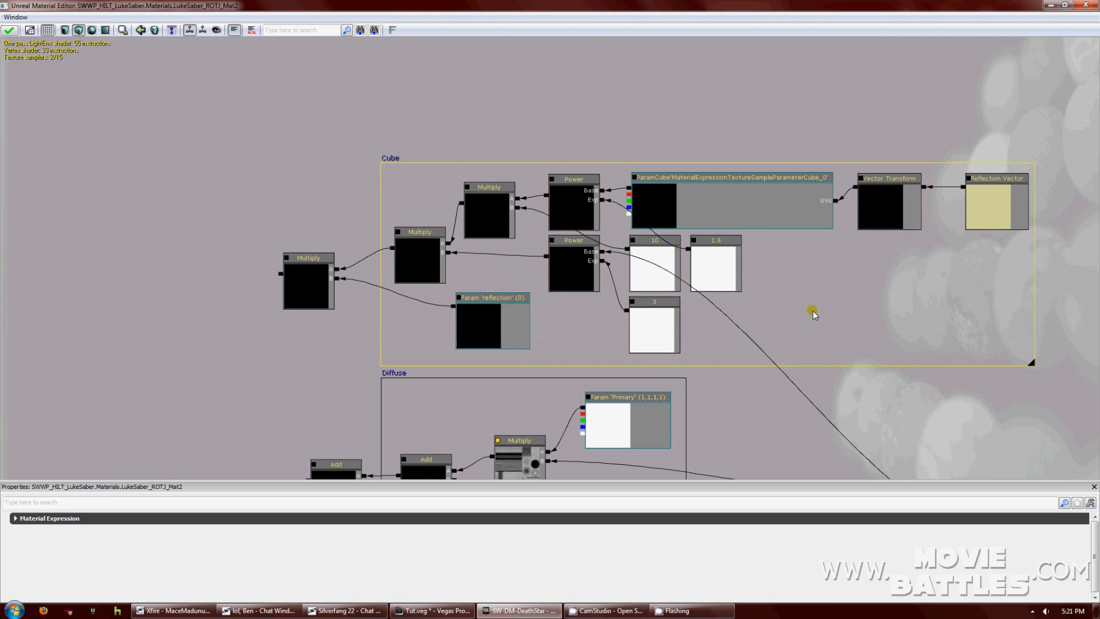
click(624, 307)
Rearrange the Cube group, lining its Multiply and the reflection parameter up under the upper Multiply.
drag(546, 337, 503, 314)
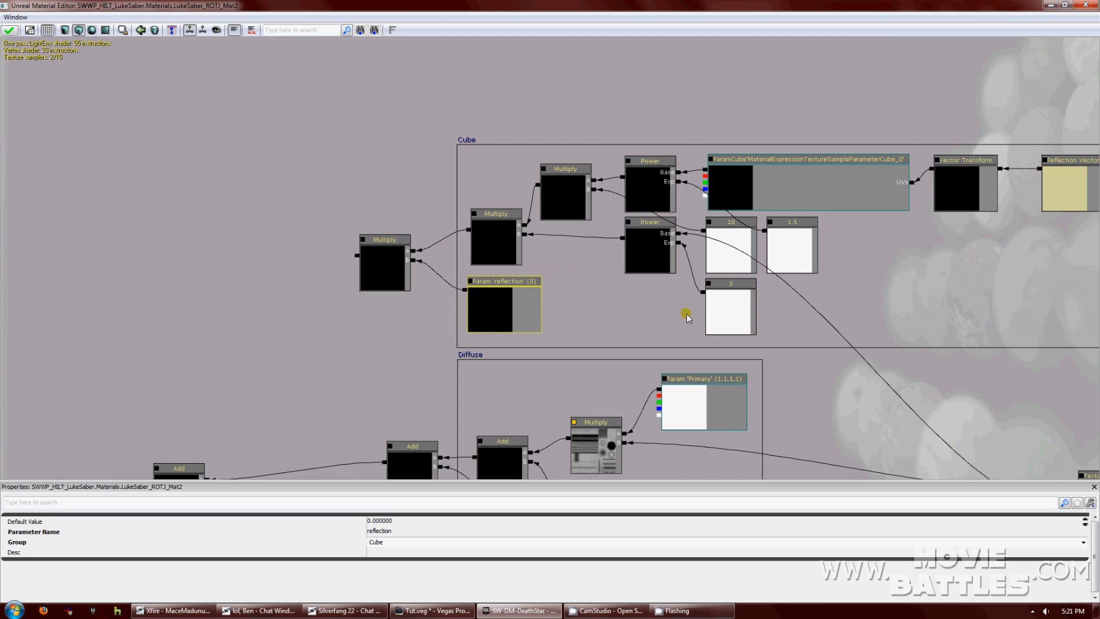
drag(458, 144, 570, 103)
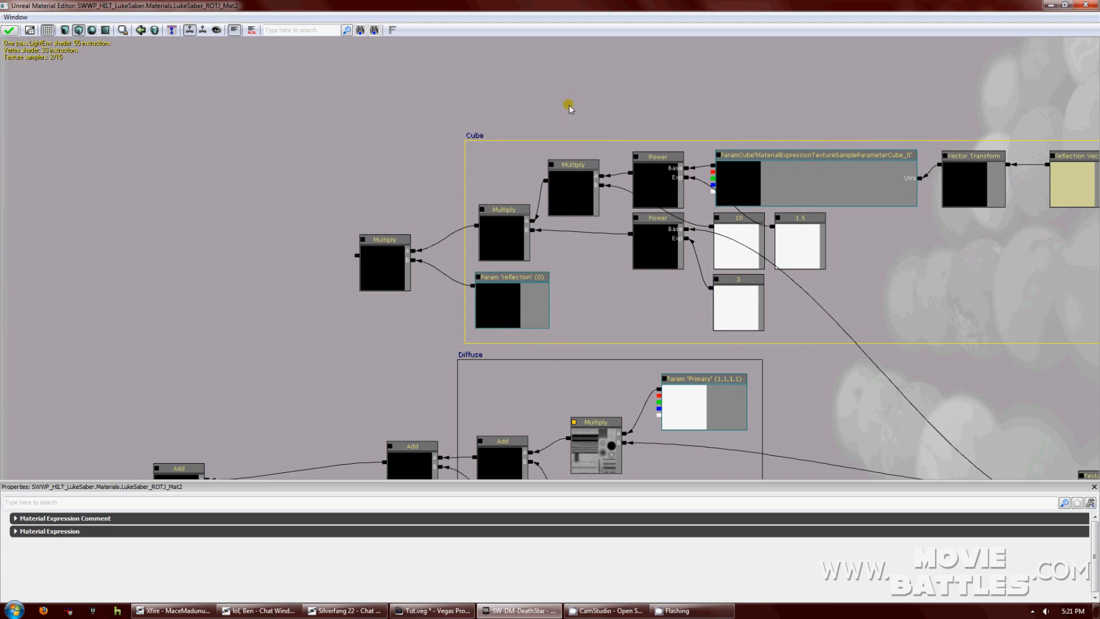
drag(469, 144, 511, 151)
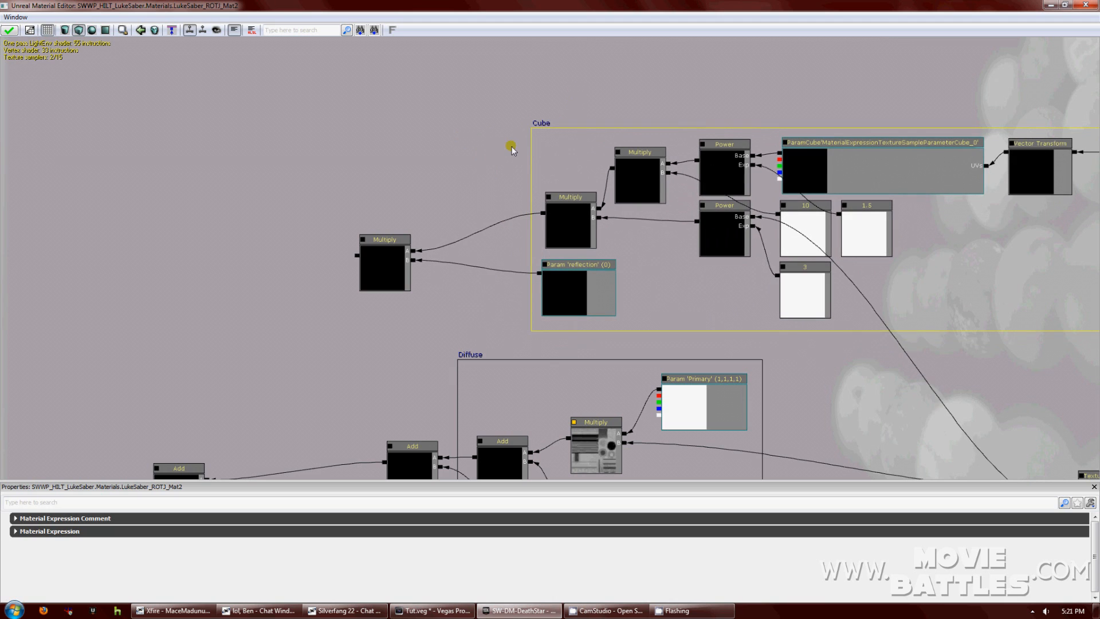
drag(387, 240, 476, 159)
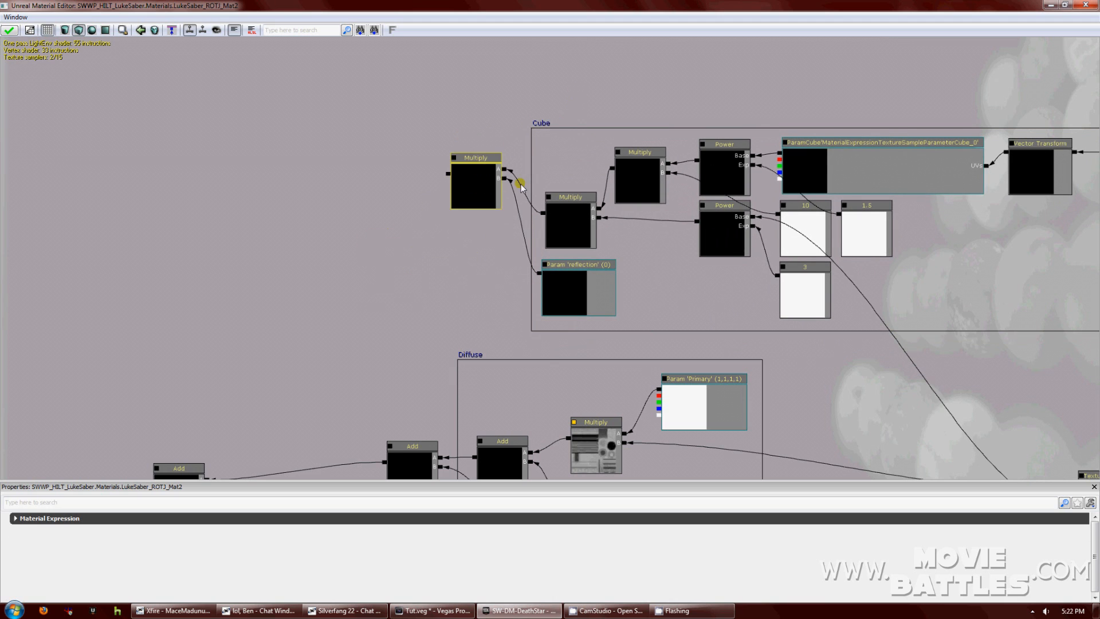
click(572, 210)
drag(572, 211, 568, 170)
drag(574, 267, 647, 274)
click(568, 166)
drag(569, 167, 575, 221)
click(637, 273)
drag(636, 273, 575, 274)
click(669, 279)
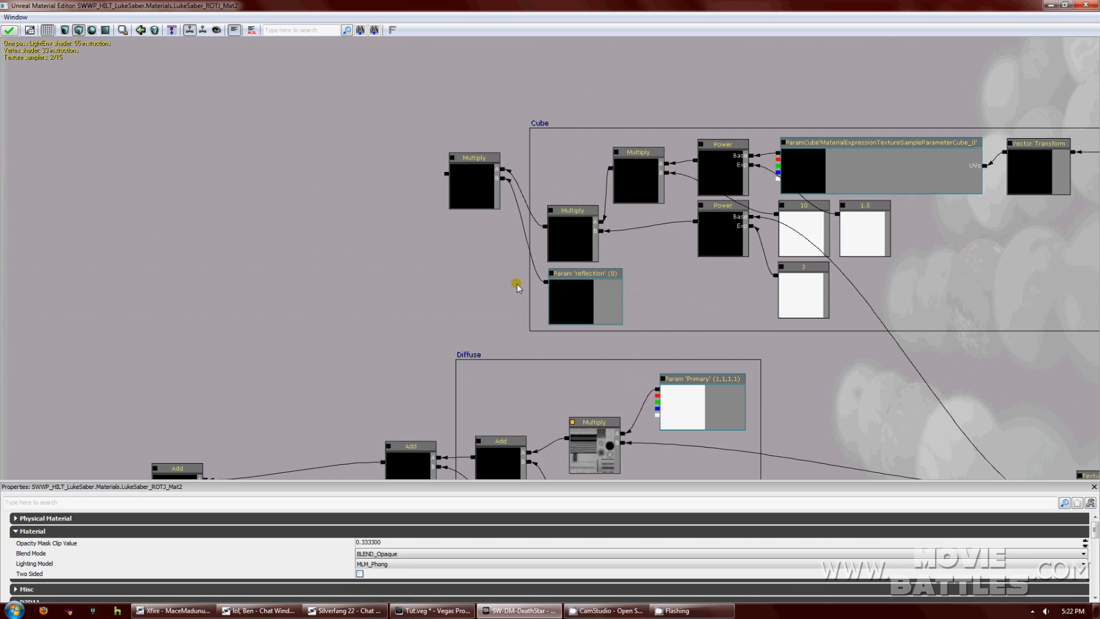
drag(432, 288, 500, 288)
Add a Quality Switch node left of the Multiply and wire its High output into it.
right_click(449, 182)
mouse_move(506, 373)
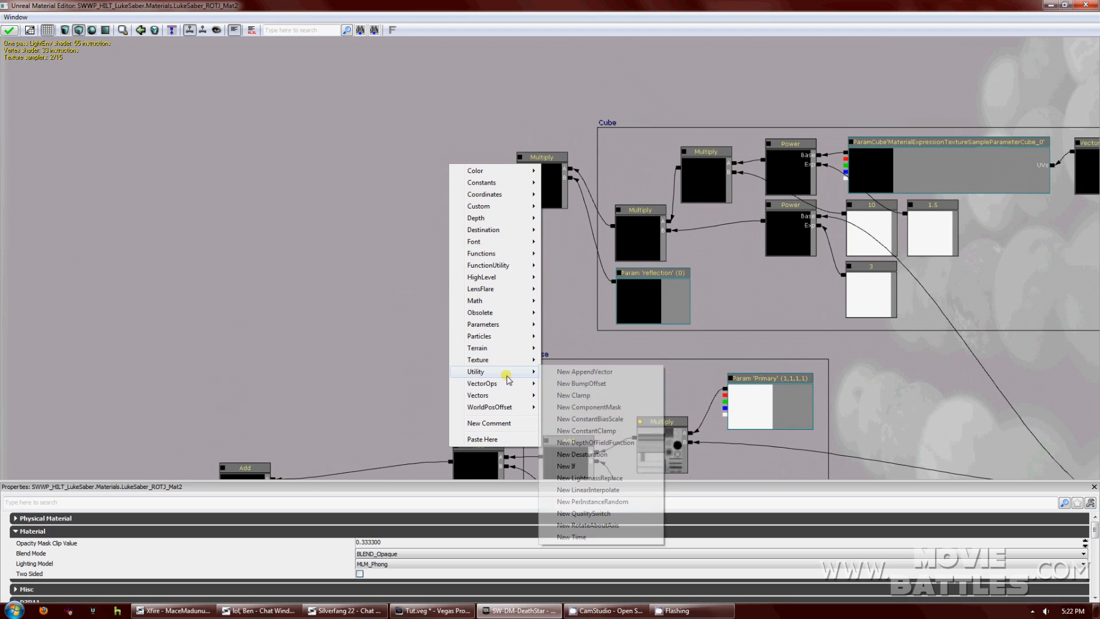
click(589, 515)
drag(533, 277, 576, 287)
drag(523, 191, 478, 191)
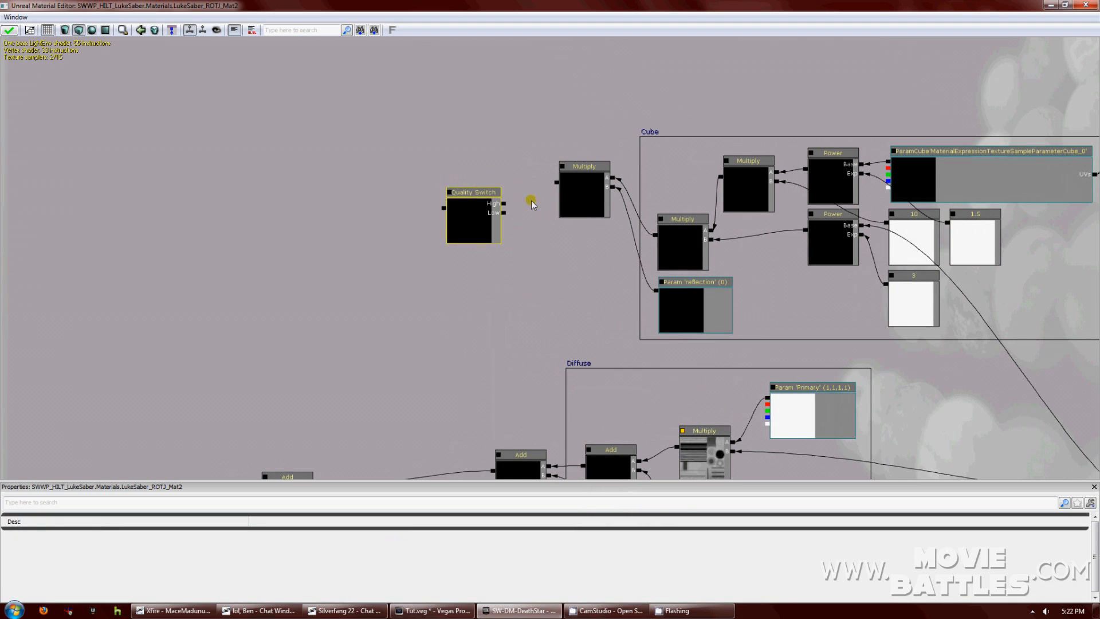
drag(555, 184, 504, 205)
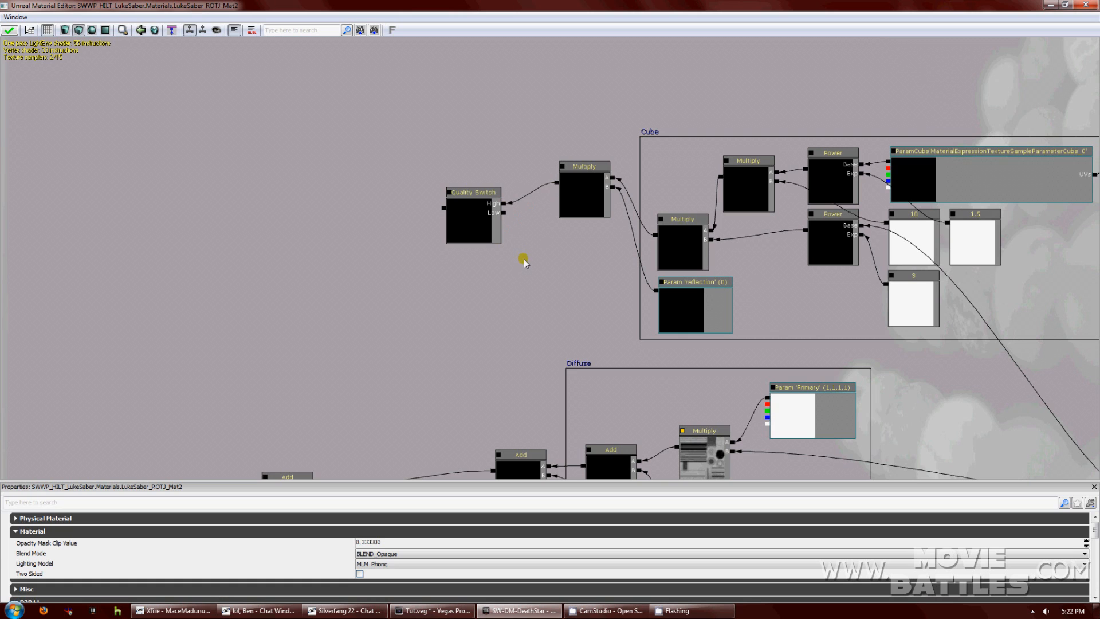
drag(524, 260, 499, 258)
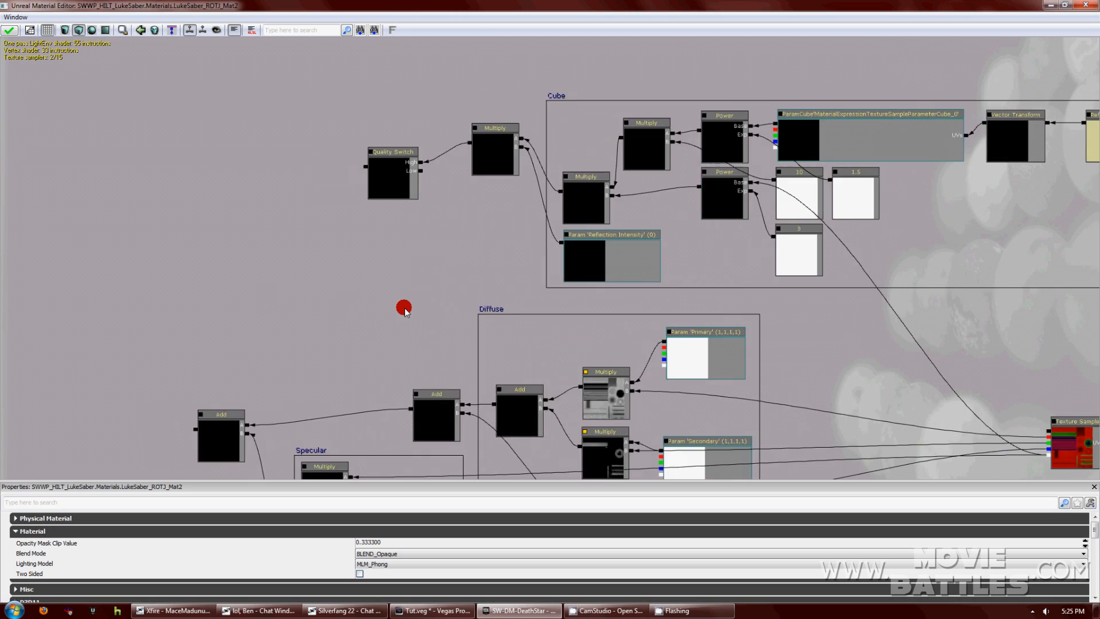
Add a static Switch Param node and move it to the left.
right_click(367, 236)
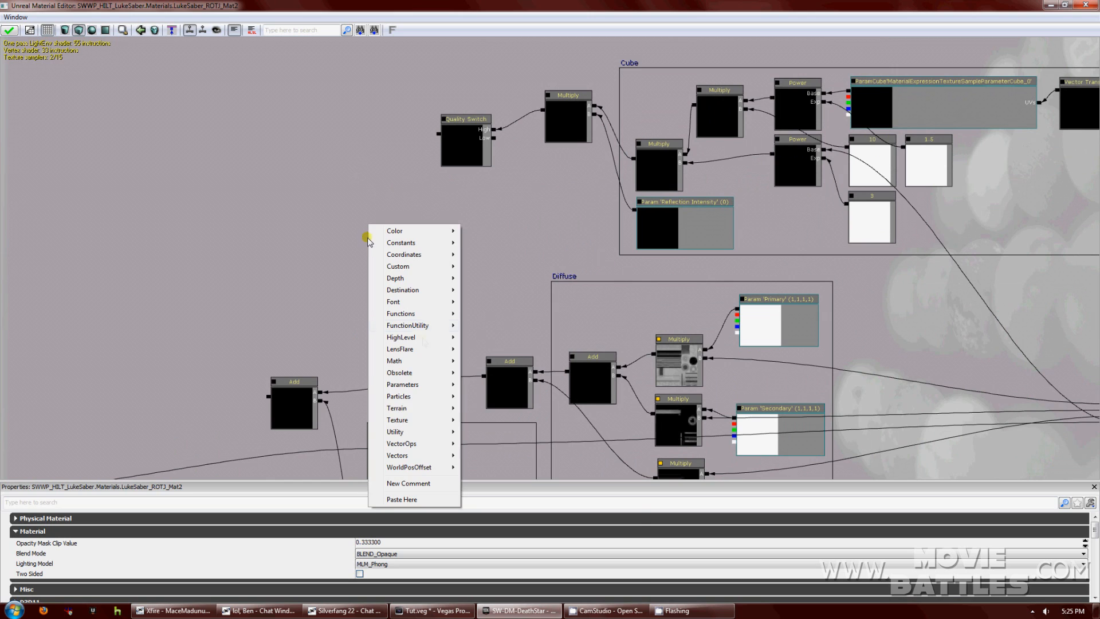
mouse_move(417, 384)
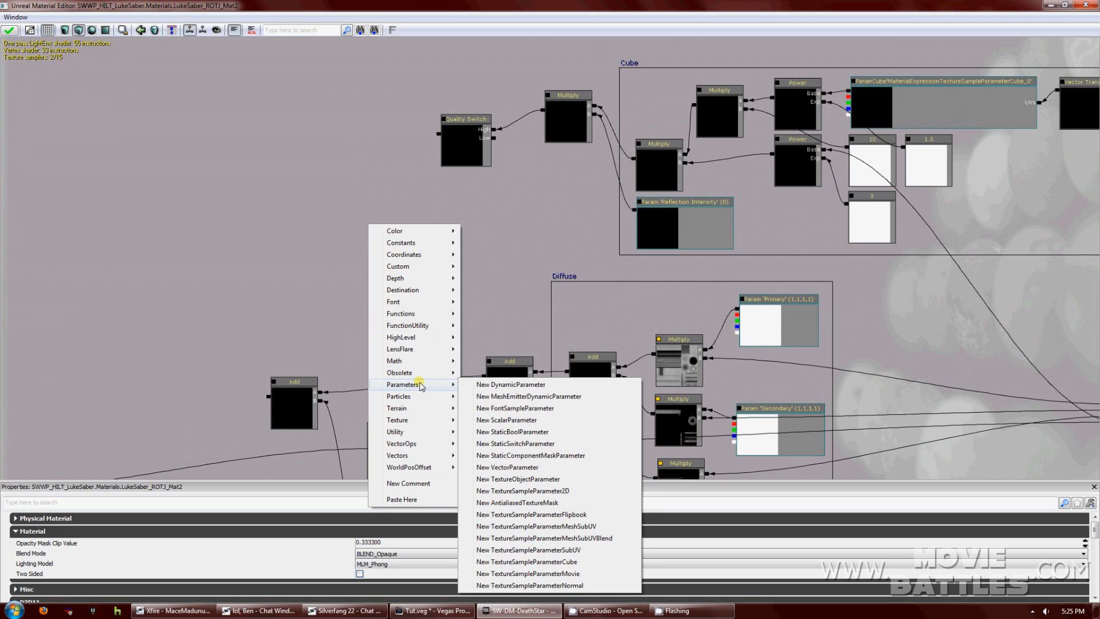
click(521, 444)
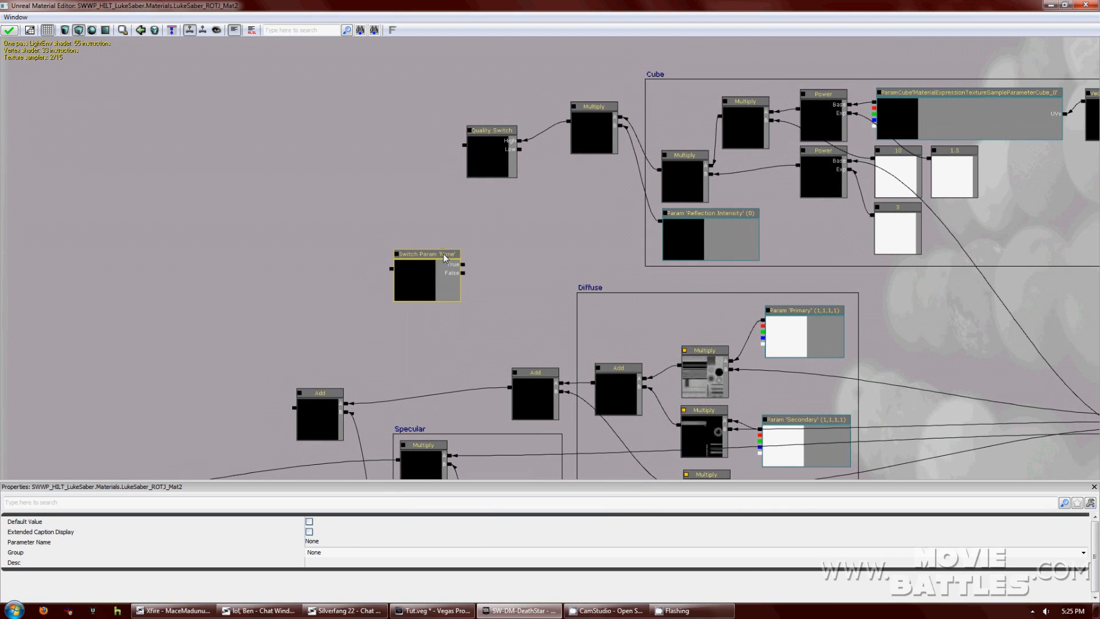
drag(442, 266, 354, 273)
click(456, 280)
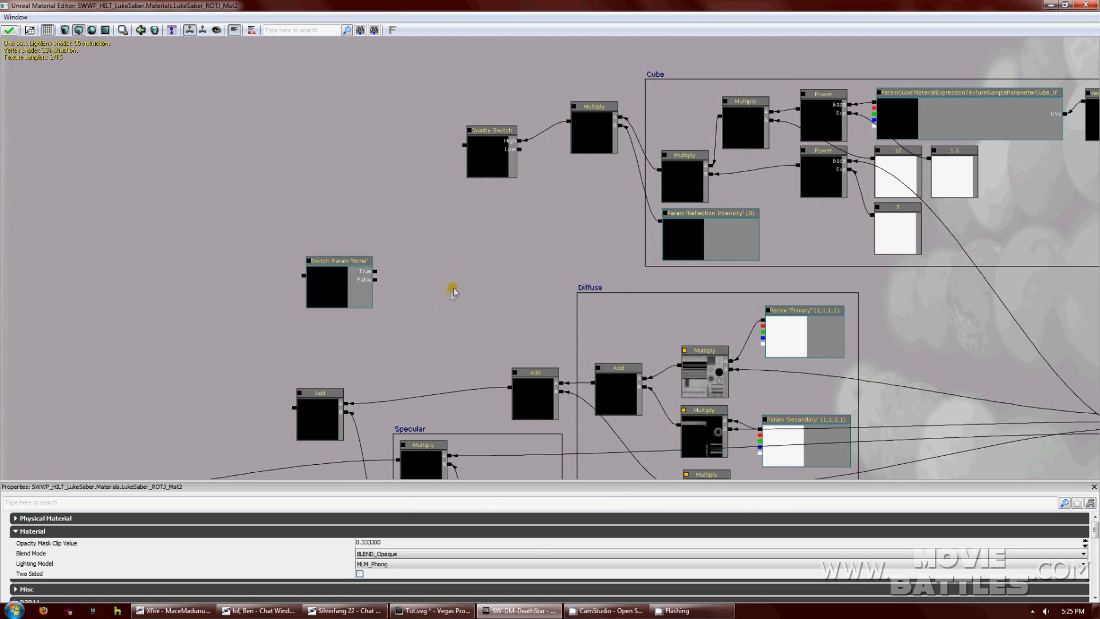
Add a 0 constant feeding the switch's False input and the Quality Switch's Low input.
right_click(452, 281)
mouse_move(461, 285)
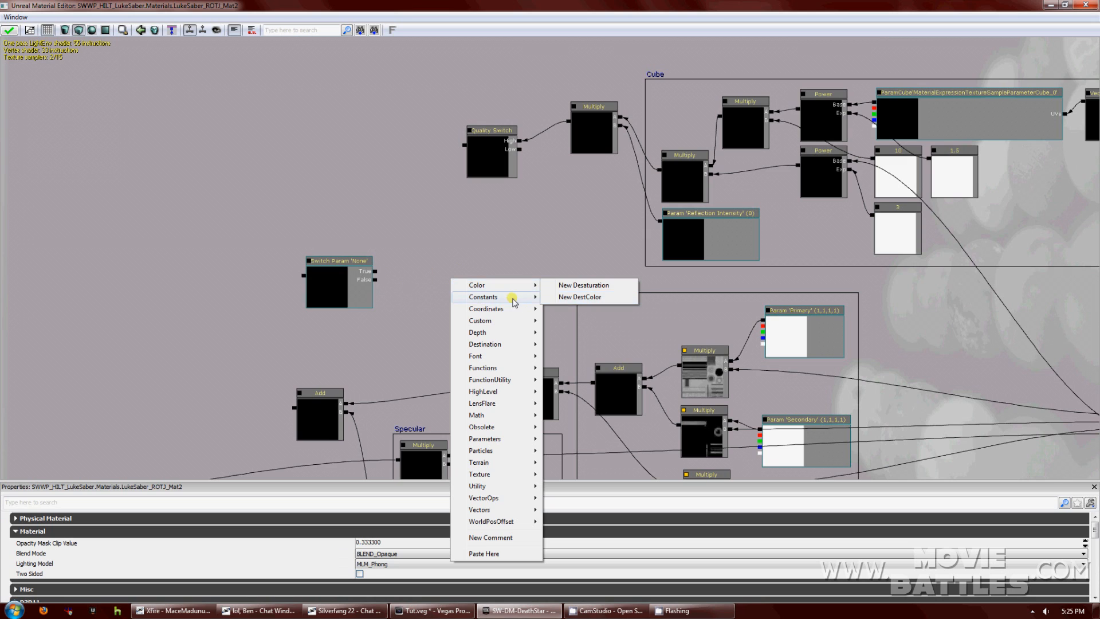
mouse_move(511, 297)
click(565, 298)
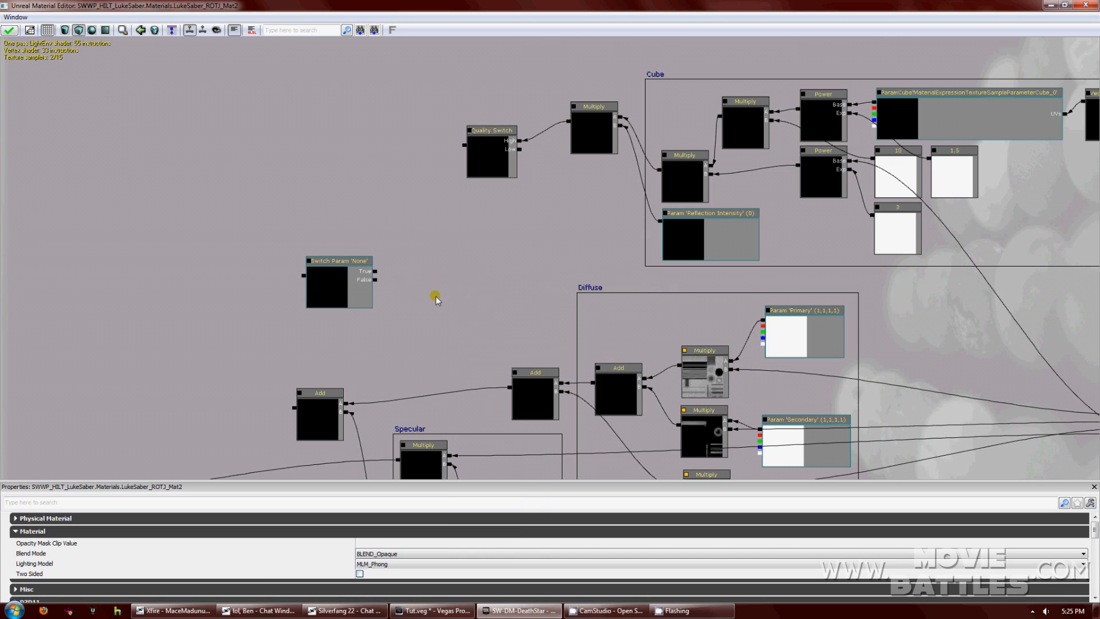
drag(448, 305, 378, 282)
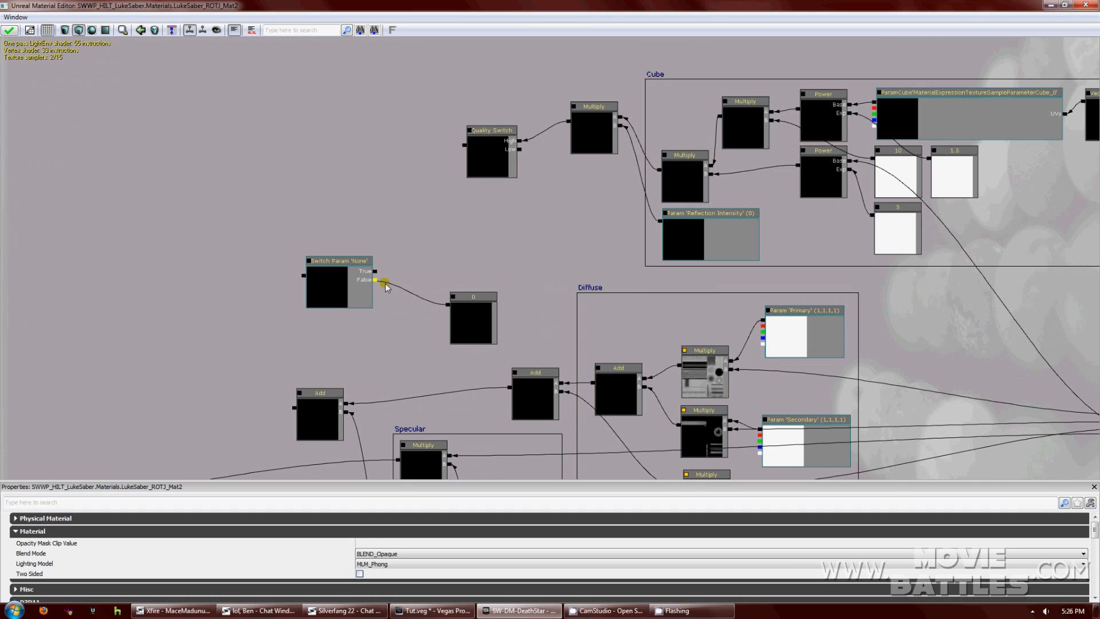
drag(450, 304, 521, 151)
Position the Switch Param and 0 nodes together as a pair.
drag(346, 272, 385, 288)
click(468, 301)
mouse_move(468, 301)
mouse_down()
mouse_move(456, 310)
mouse_move(471, 300)
mouse_move(459, 302)
mouse_up()
click(508, 260)
click(476, 299)
ctrl+click(398, 285)
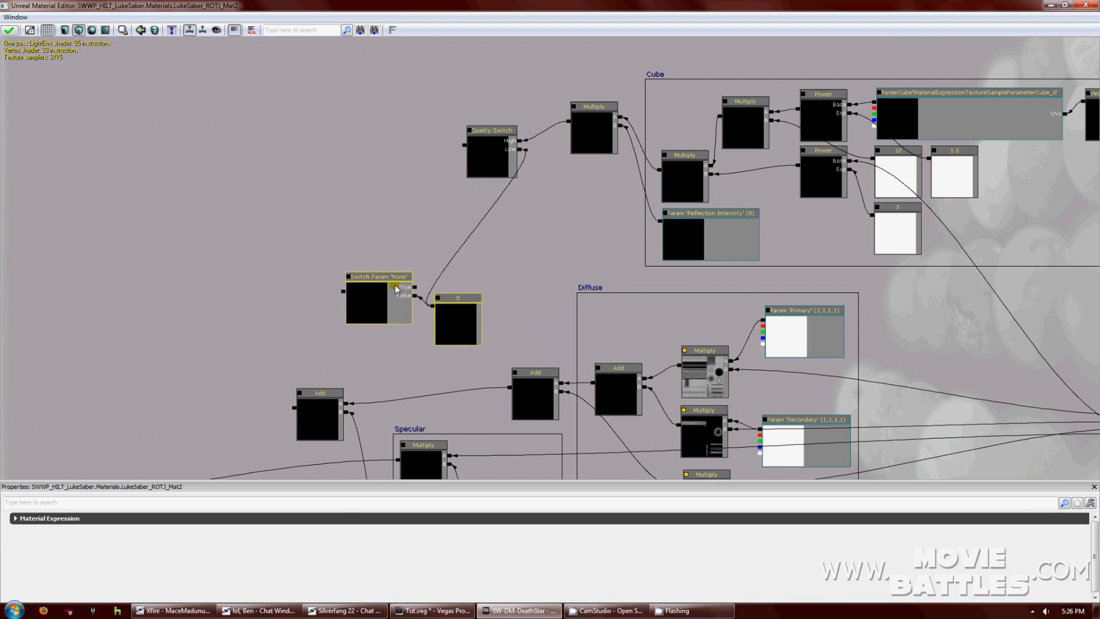
drag(398, 285, 348, 301)
click(475, 270)
Place the Grunge texture from the hilt package's Textures folder into the graph as a texture sample.
click(1065, 5)
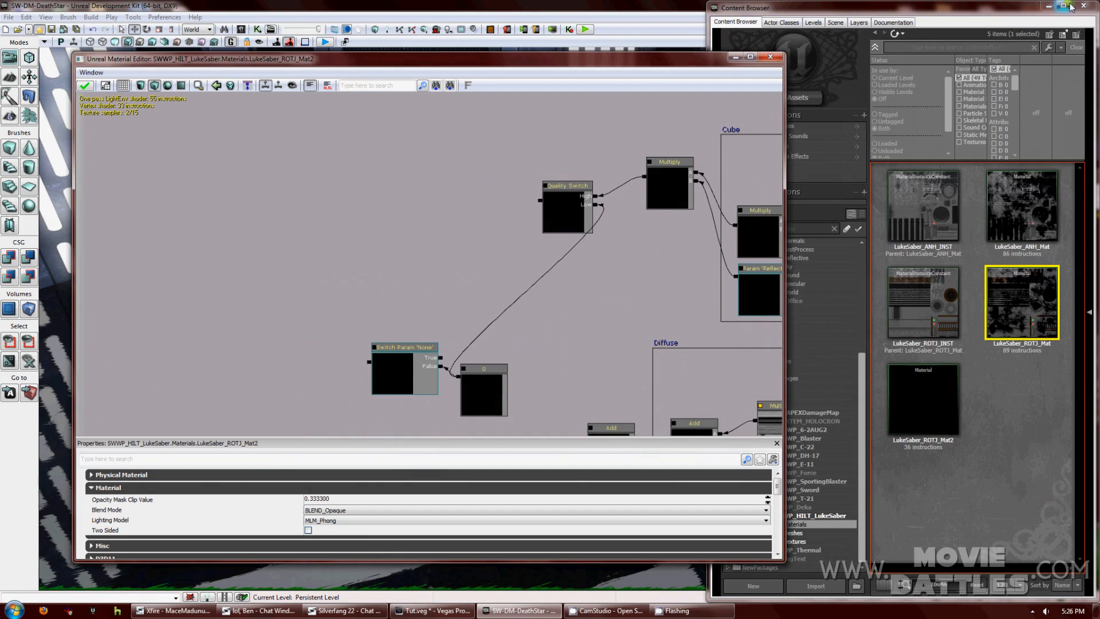
click(883, 468)
click(795, 542)
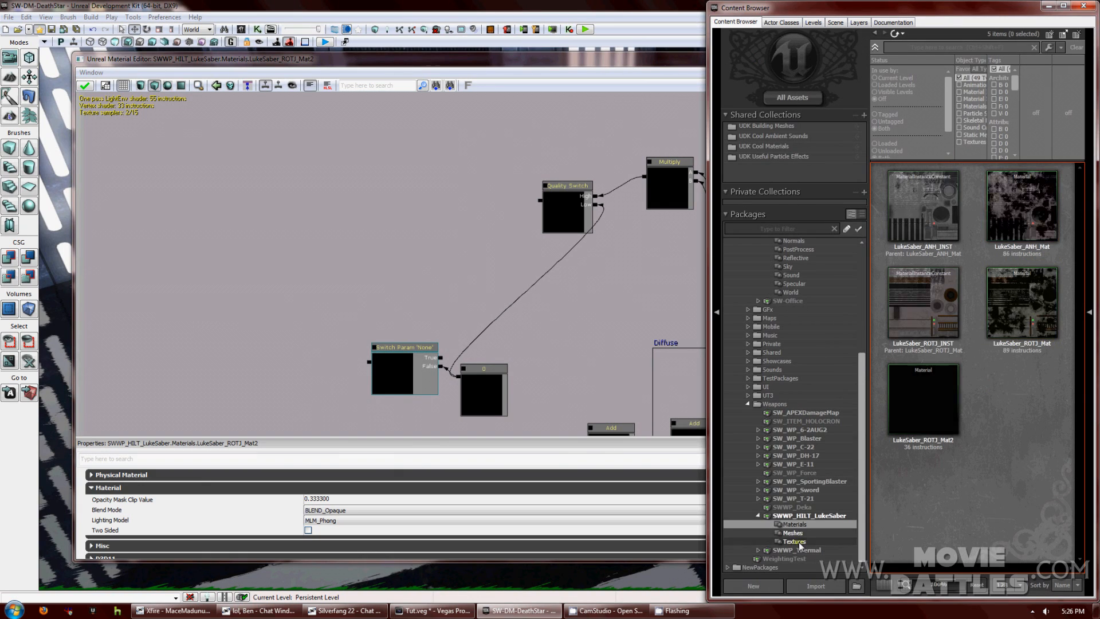
click(940, 198)
mouse_move(565, 288)
mouse_down()
mouse_move(544, 299)
mouse_move(652, 255)
mouse_move(604, 256)
mouse_move(596, 239)
mouse_up()
Add a scalar parameter named Grunge Intensity with default value 1 in group Diffuse.
right_click(530, 247)
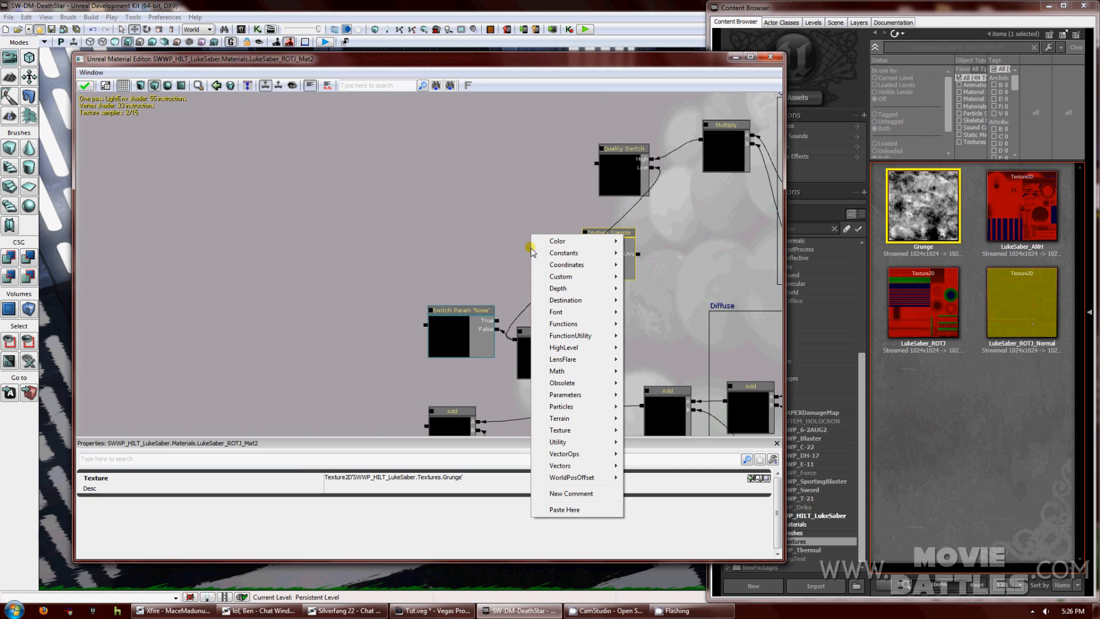
mouse_move(573, 253)
click(644, 252)
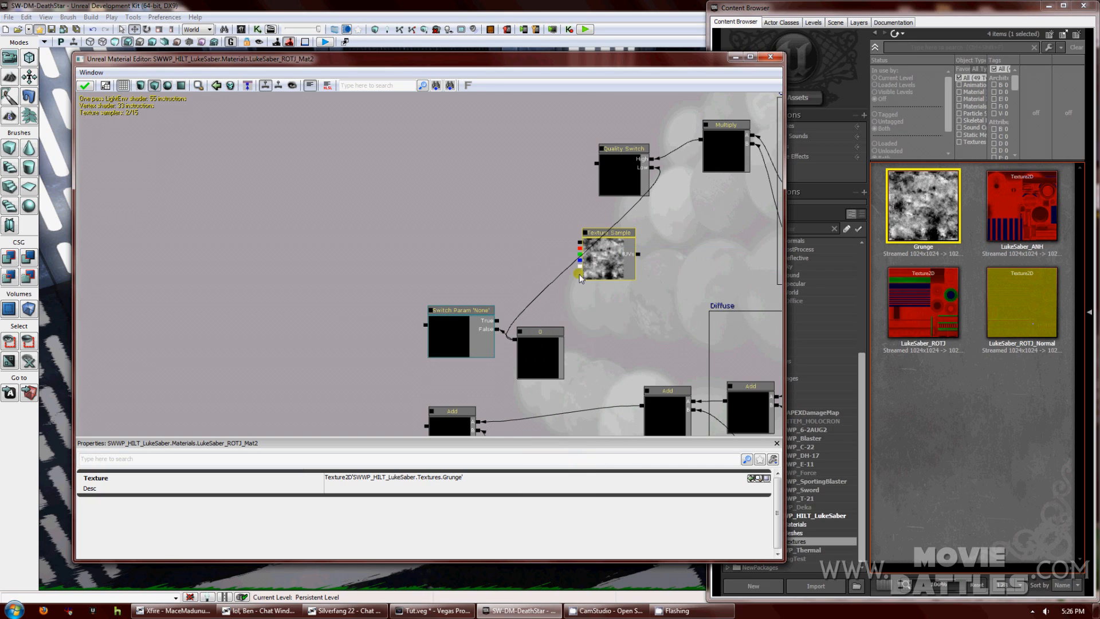
right_click(558, 248)
click(583, 255)
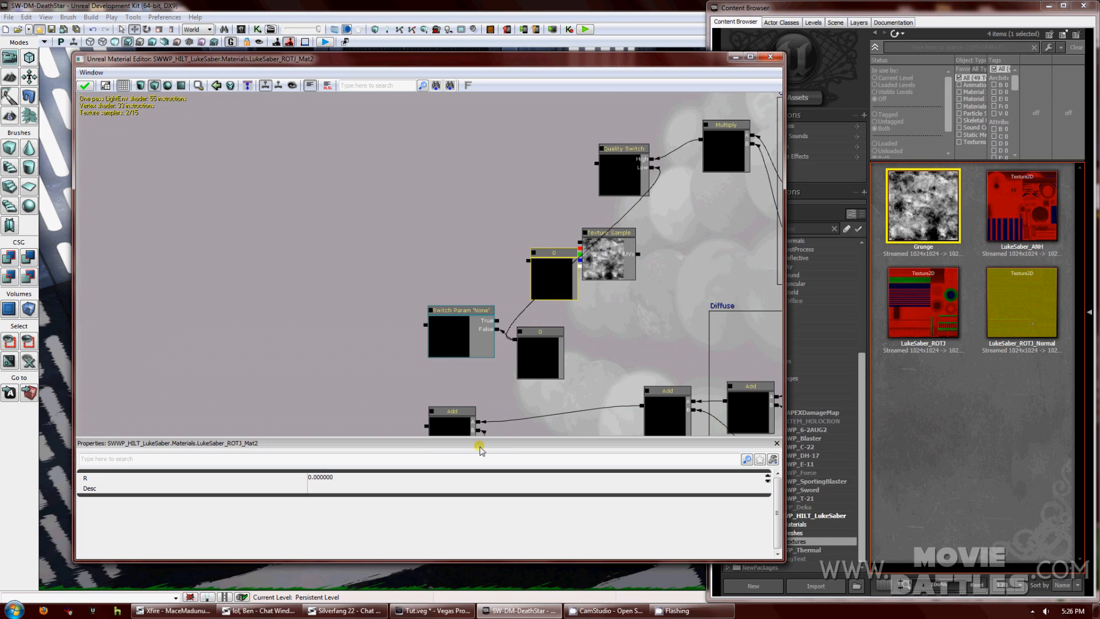
click(348, 477)
text(1)
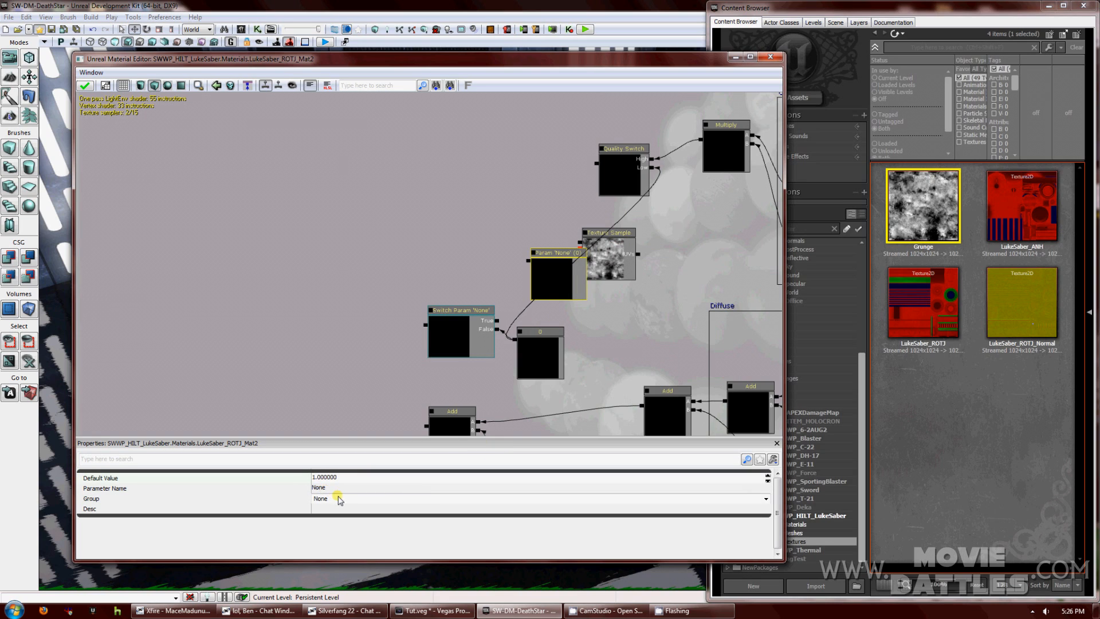
click(339, 500)
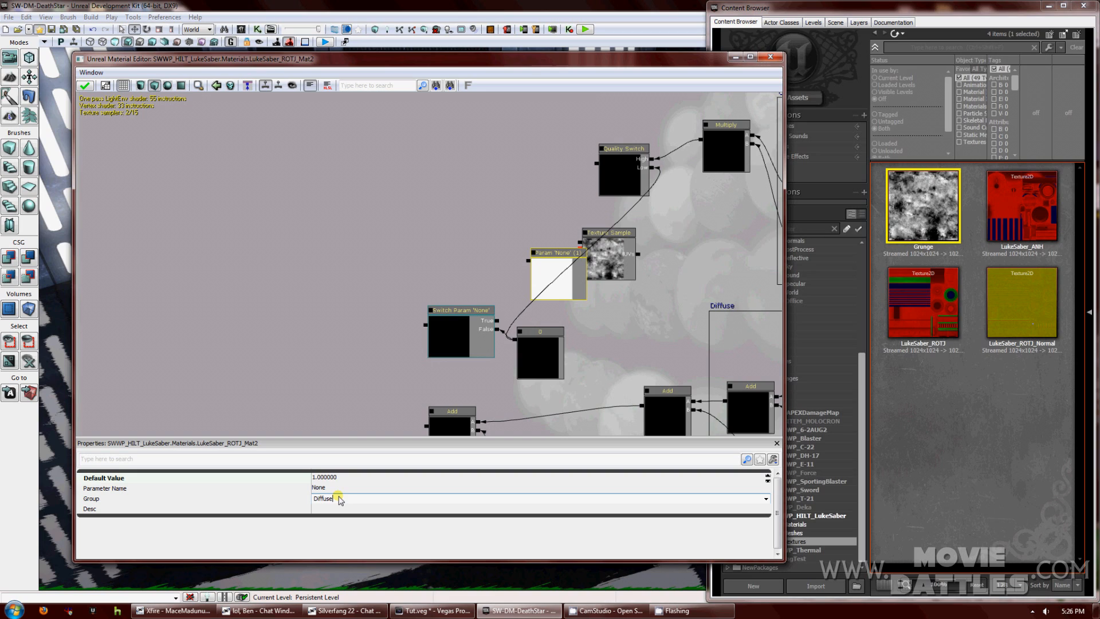
click(334, 489)
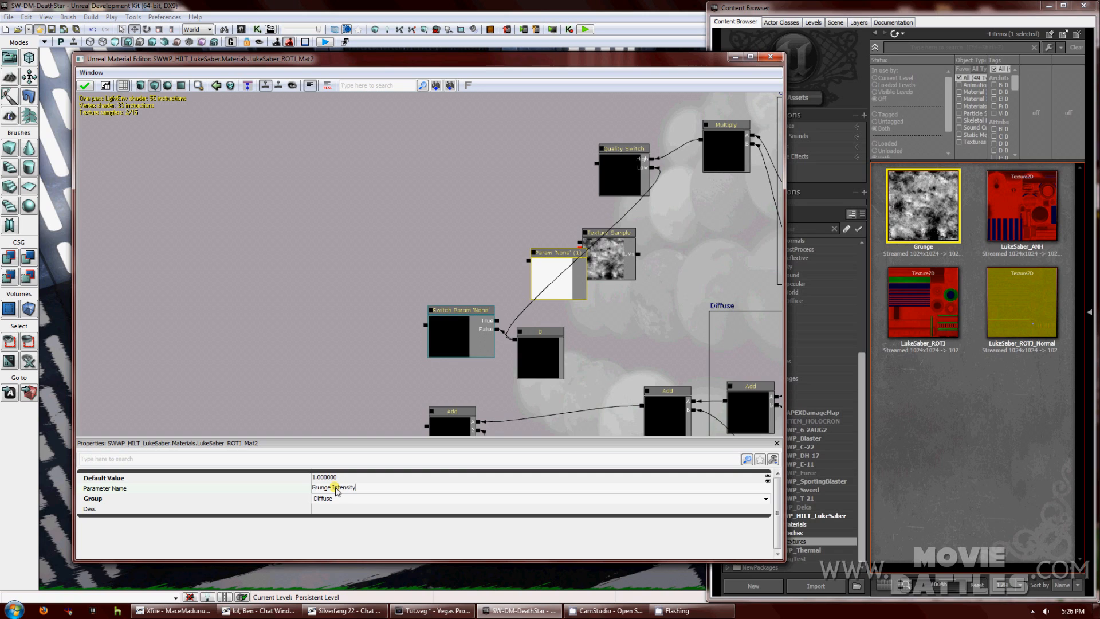
key(Return)
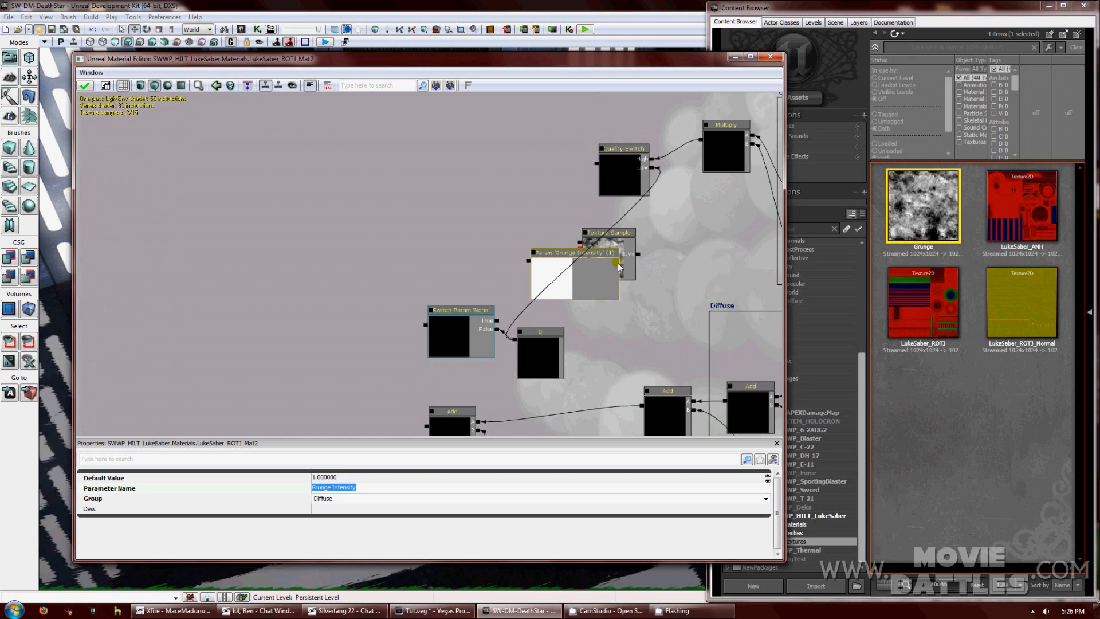
Arrange the Grunge texture sample with Grunge Intensity below it.
click(620, 237)
drag(615, 238, 652, 235)
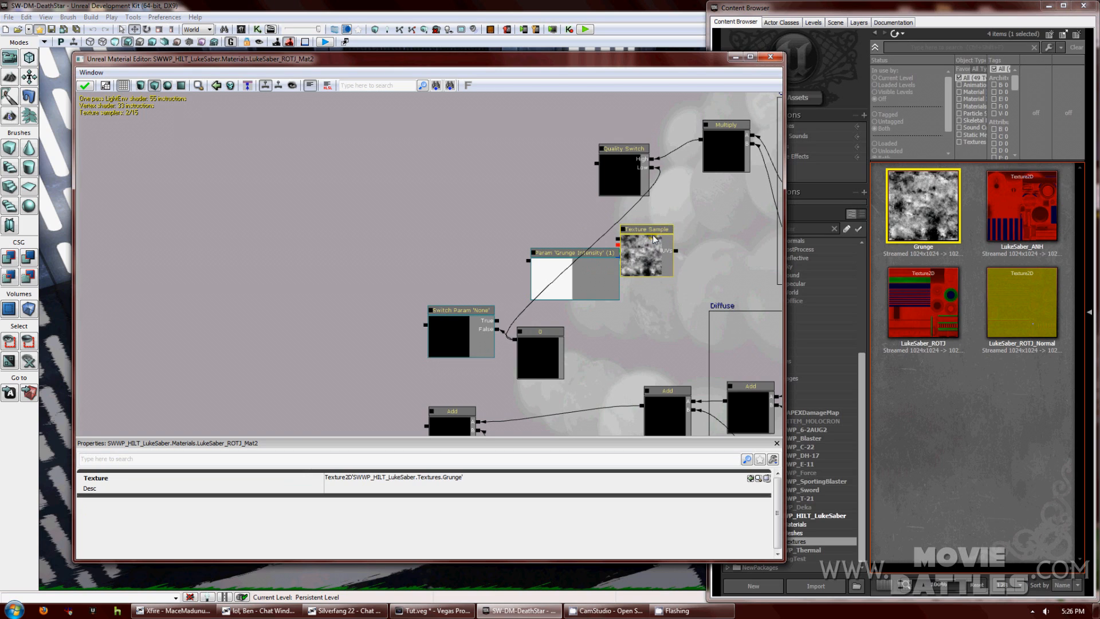
click(582, 256)
drag(582, 253, 633, 301)
click(551, 251)
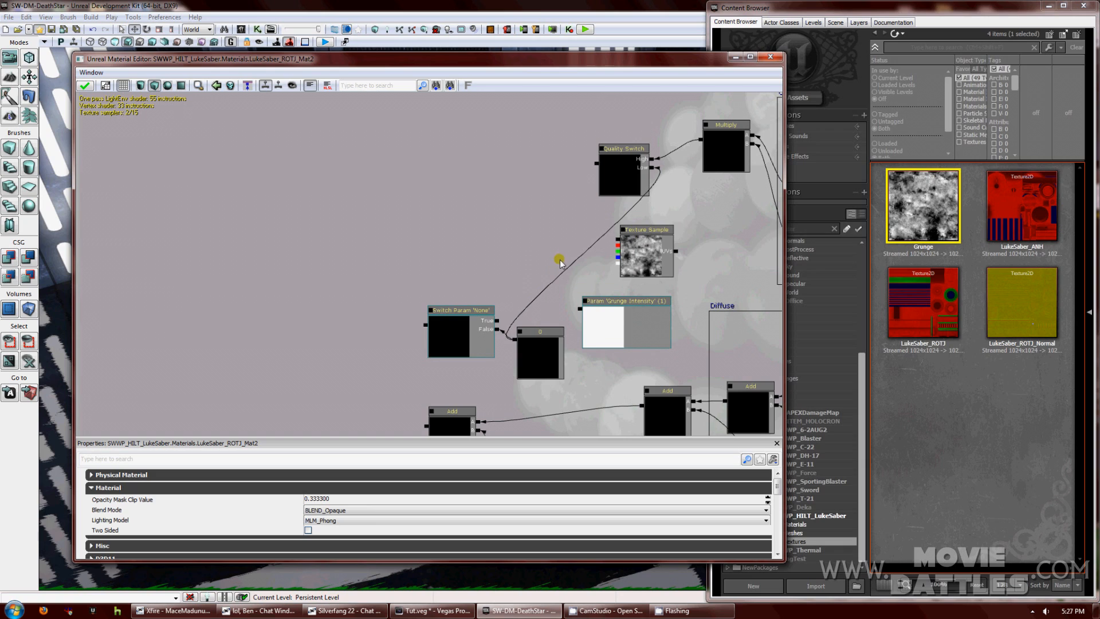
Add a Multiply node fed by the Grunge texture and Grunge Intensity.
click(546, 250)
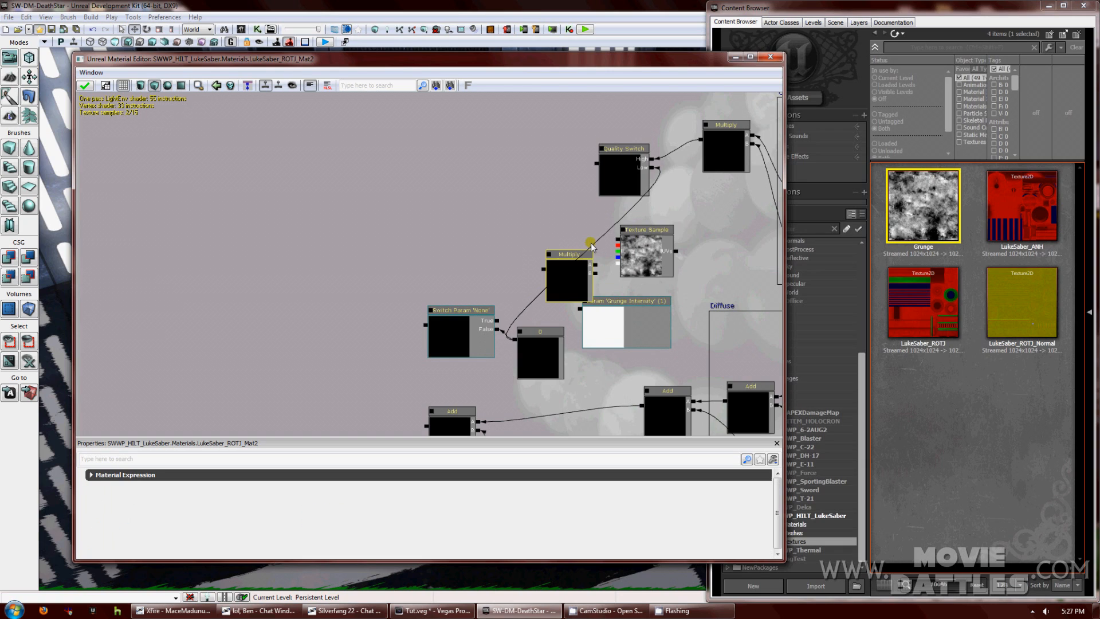
drag(572, 256, 551, 239)
drag(617, 241, 577, 250)
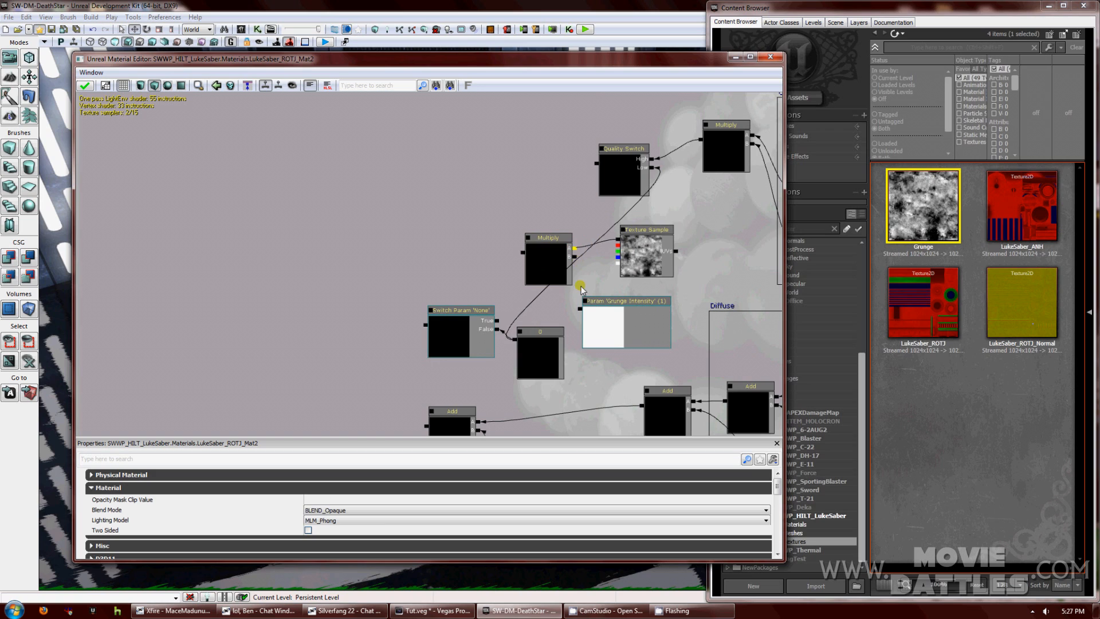
click(582, 309)
drag(621, 297, 574, 257)
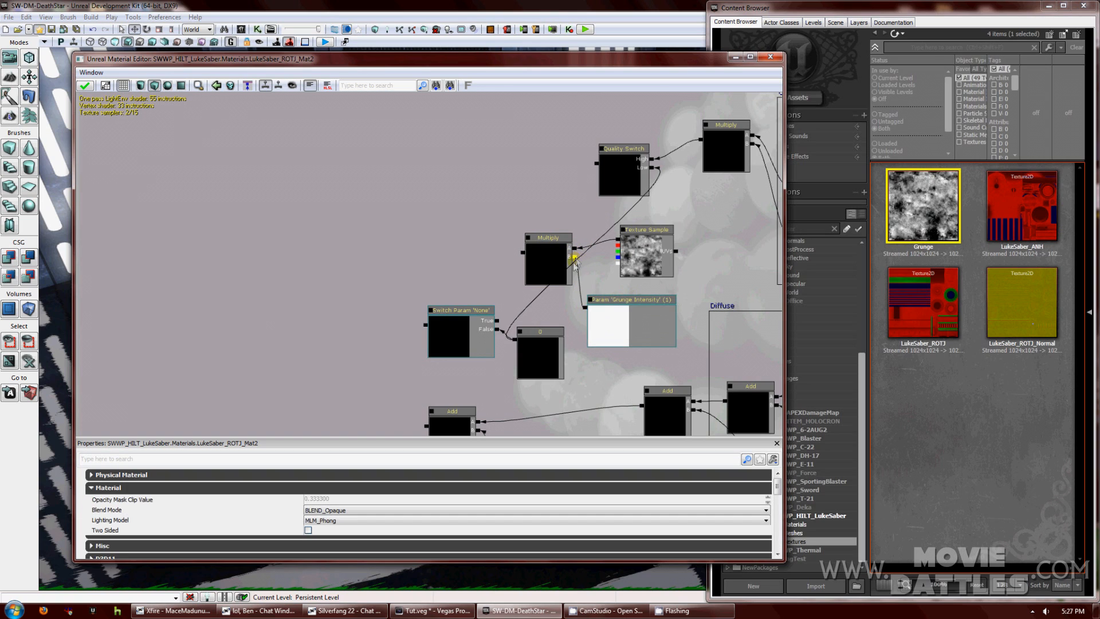
Add a Subtract node wired into the Quality Switch, with the Switch Param feeding it.
drag(503, 281, 563, 323)
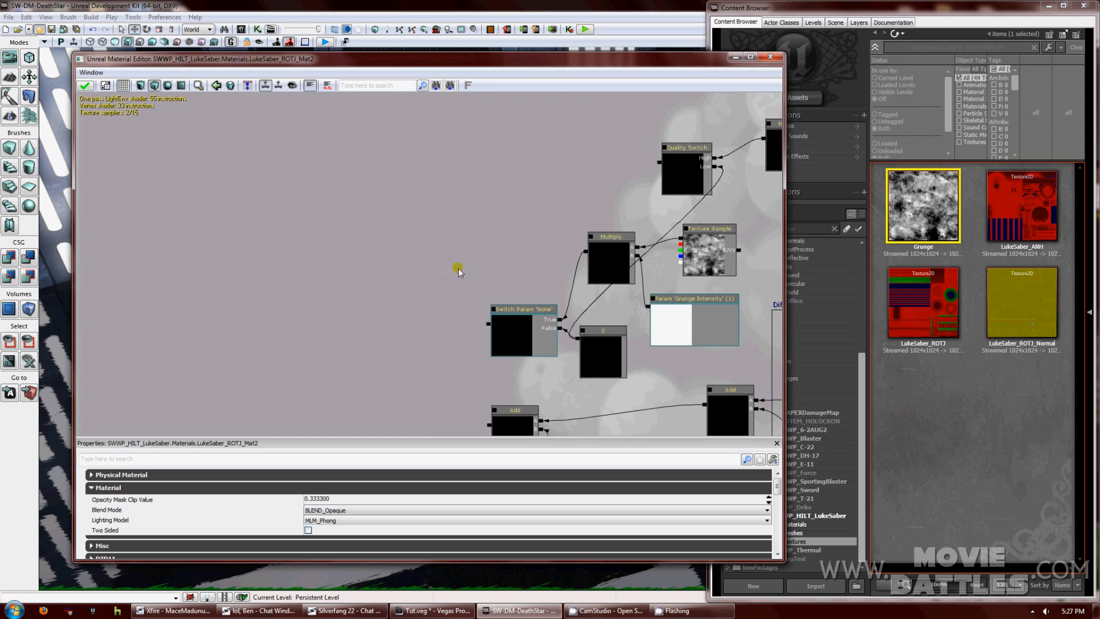
right_click(433, 275)
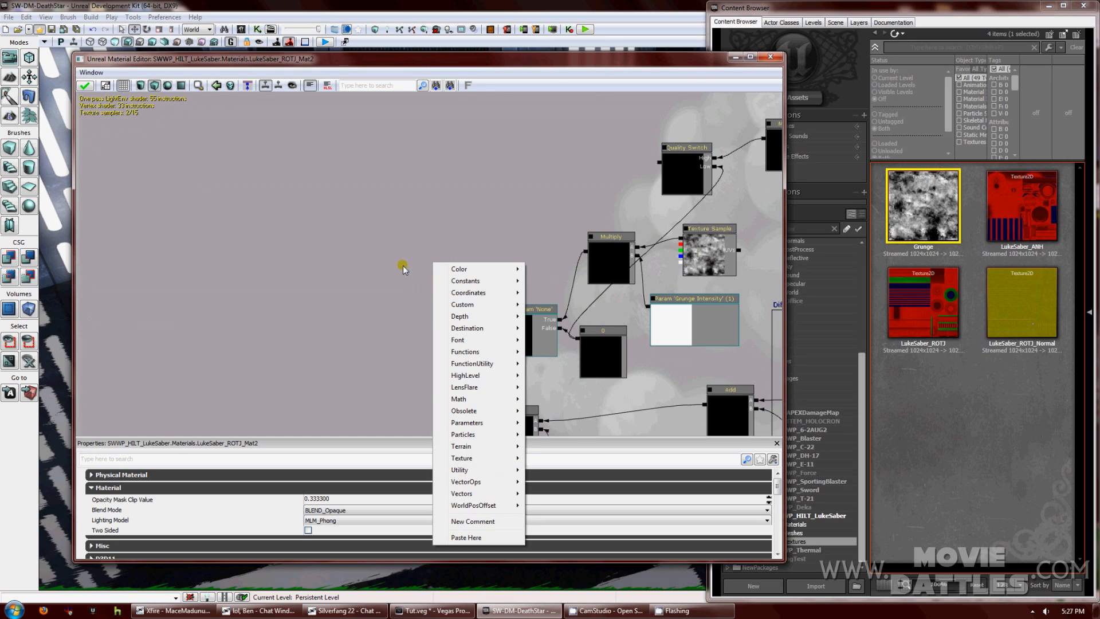
mouse_move(487, 398)
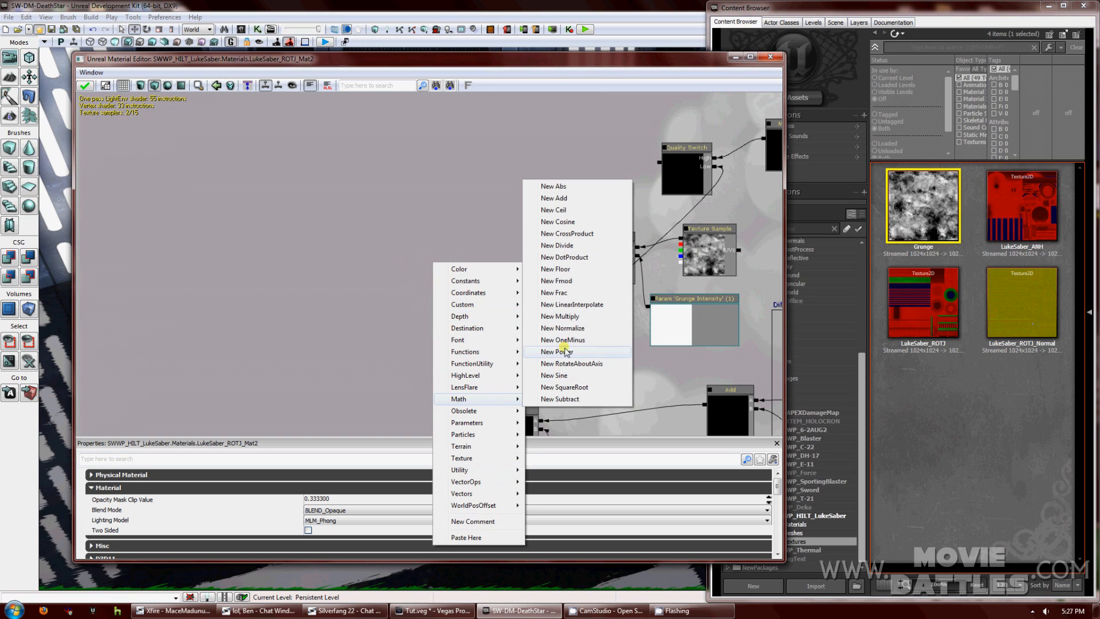
click(565, 400)
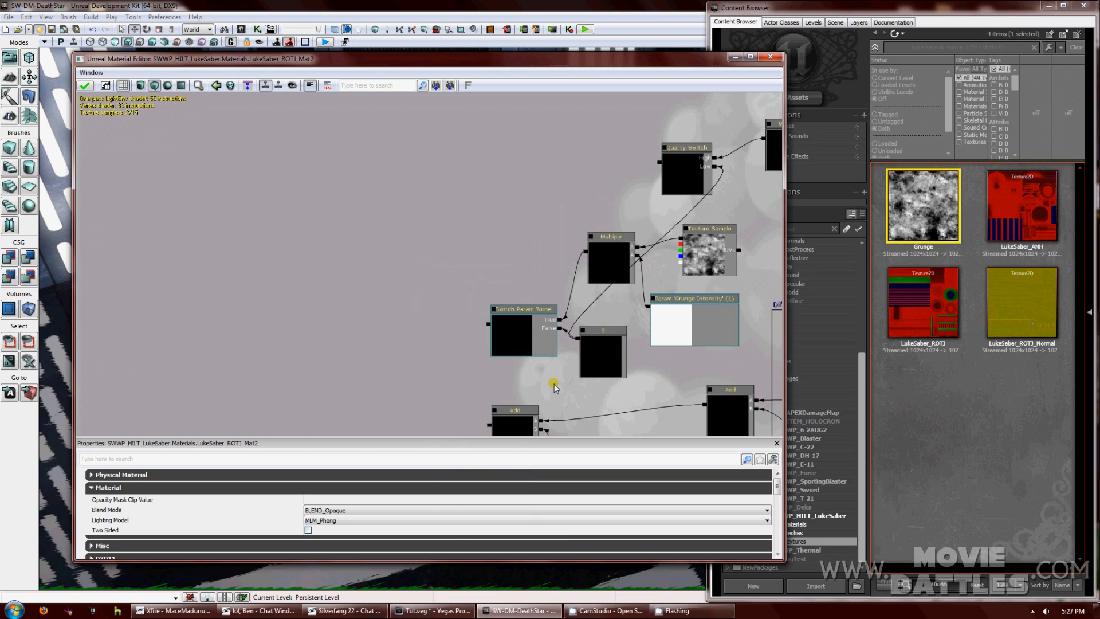
drag(462, 281, 445, 280)
click(657, 164)
drag(658, 165, 466, 292)
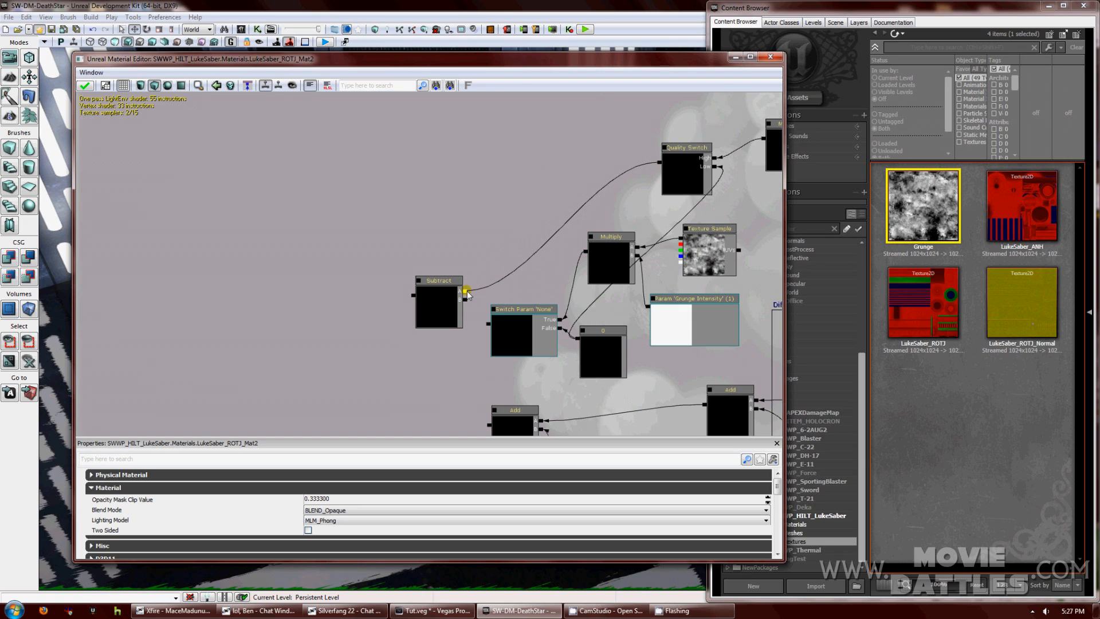
drag(474, 305, 466, 300)
Align the texture sample, Grunge Intensity, Switch Param and 0 nodes together.
drag(520, 278, 469, 281)
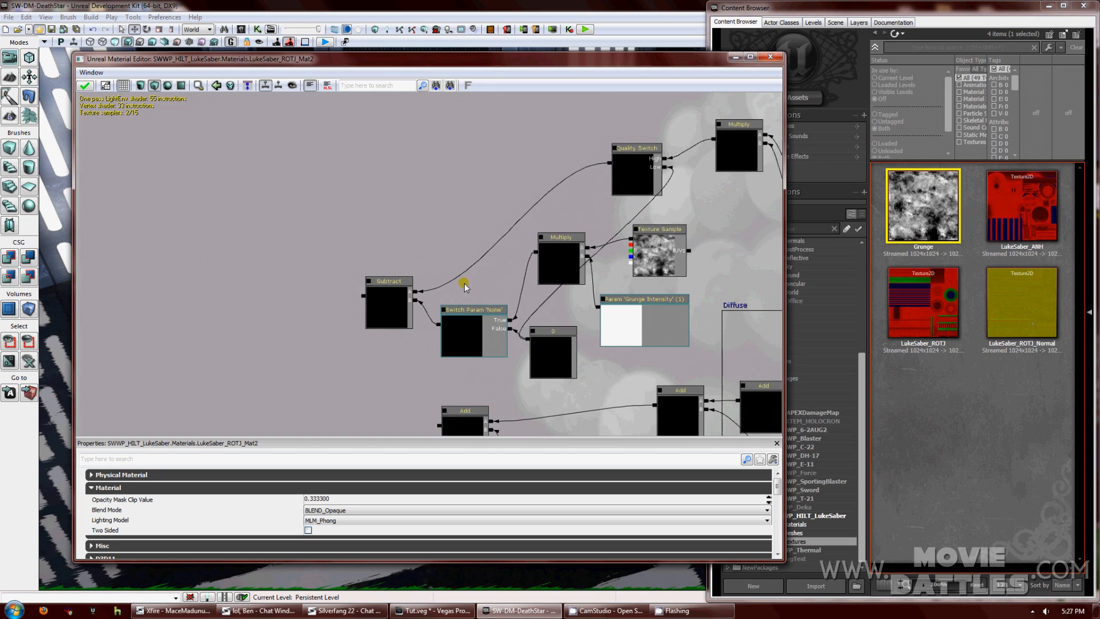
click(651, 255)
drag(650, 256, 640, 265)
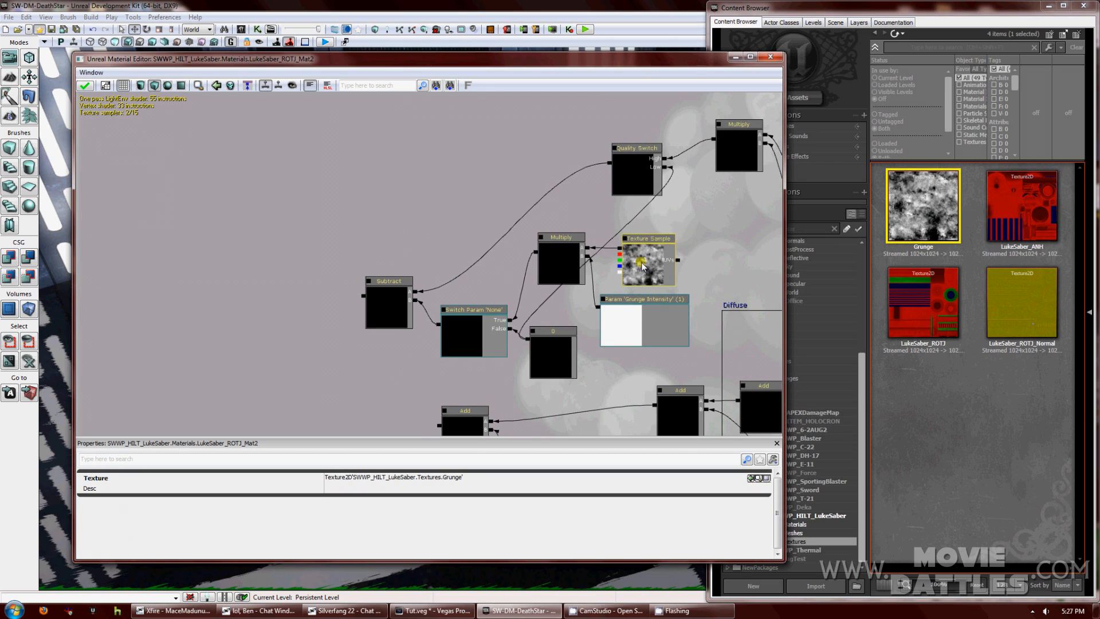
ctrl+click(654, 301)
drag(559, 253, 555, 285)
ctrl+click(477, 327)
mouse_move(477, 327)
mouse_down()
mouse_move(488, 297)
mouse_move(486, 311)
mouse_up()
drag(545, 350, 554, 328)
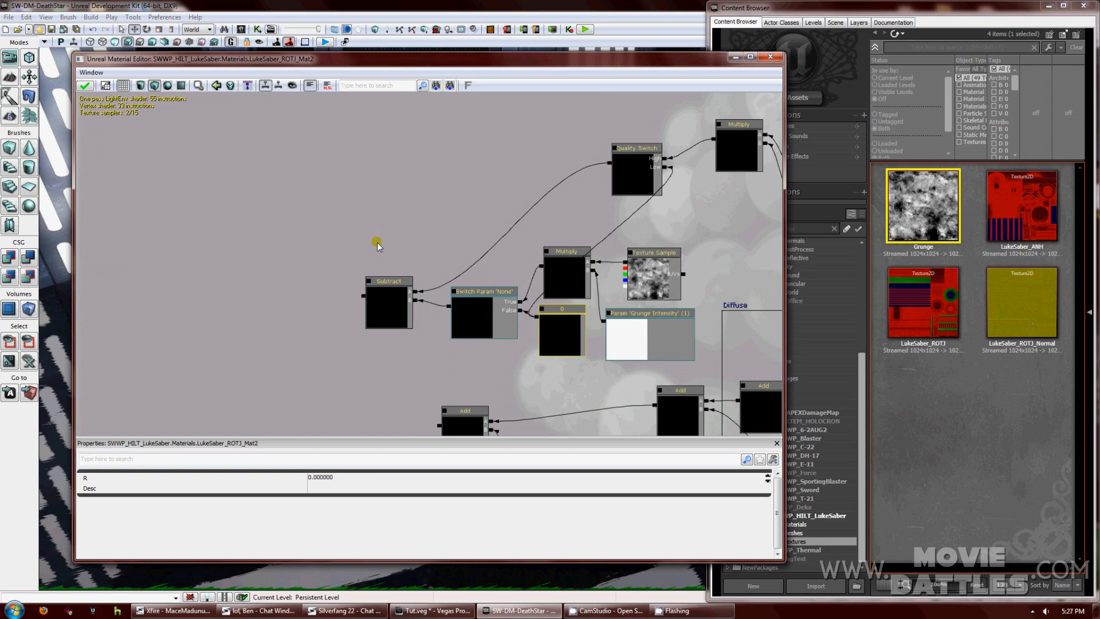
Frame the six grunge nodes in a comment titled Grunge and widen the box.
drag(359, 230, 651, 325)
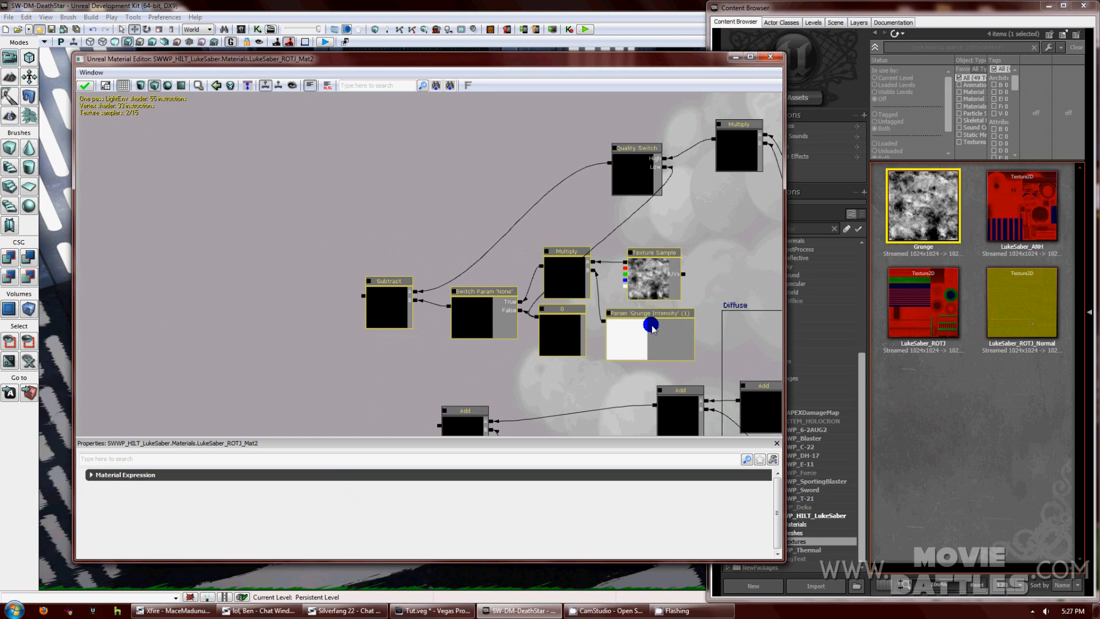
right_click(652, 324)
right_click(582, 382)
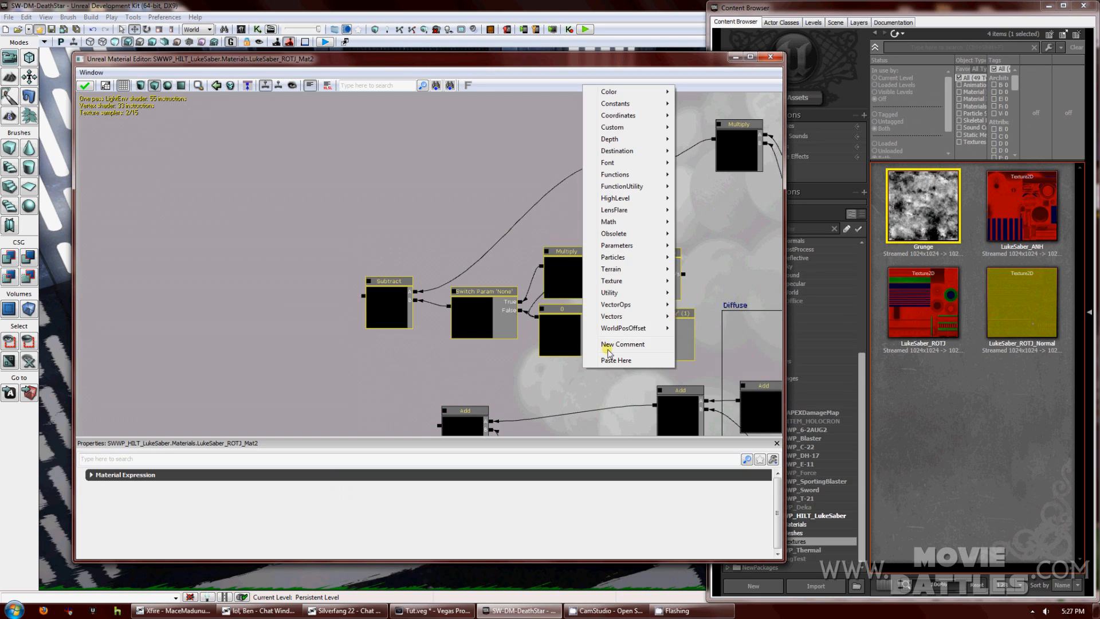
click(608, 346)
text(Grunge)
key(Return)
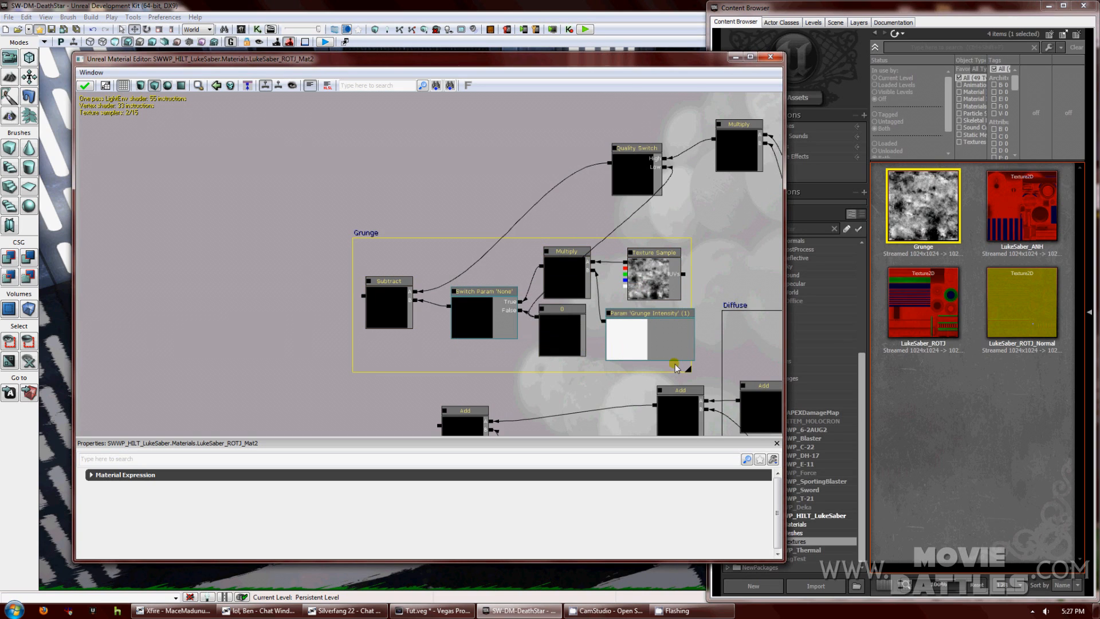
drag(689, 370, 713, 372)
drag(476, 366, 515, 260)
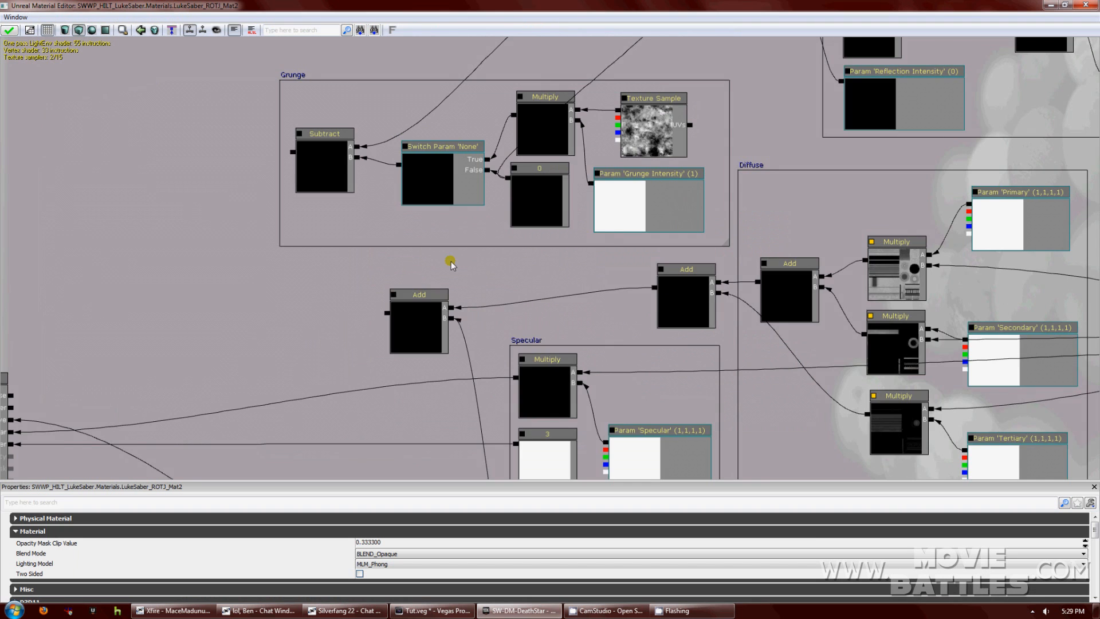
drag(449, 260, 488, 277)
drag(411, 288, 464, 244)
Add two new Add nodes from the Math menu and place the new one left of the Add chain.
right_click(356, 270)
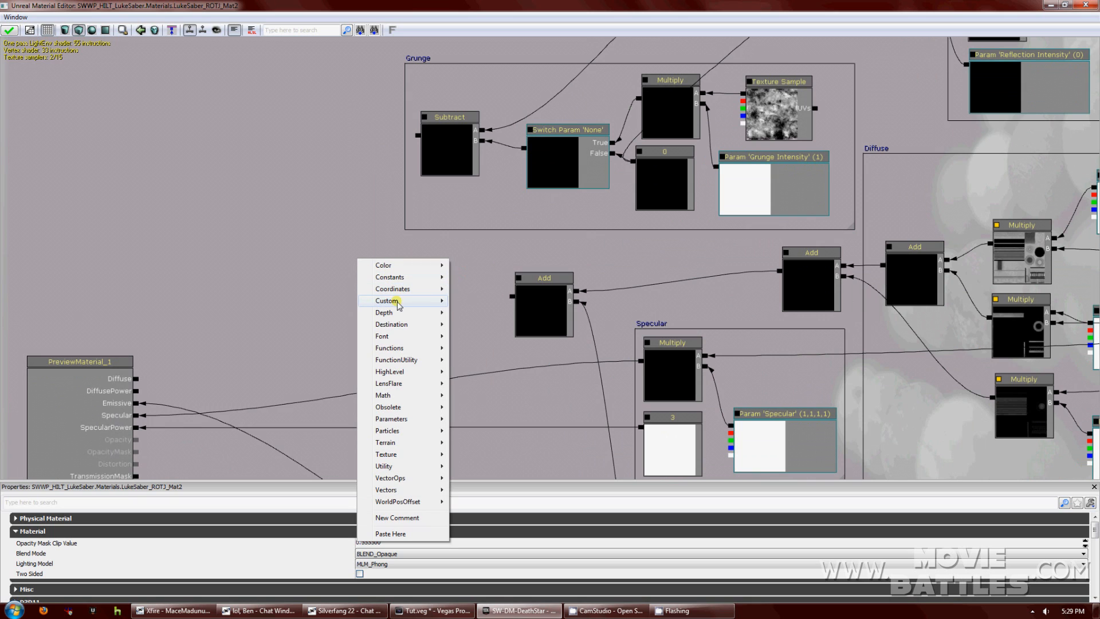
mouse_move(411, 395)
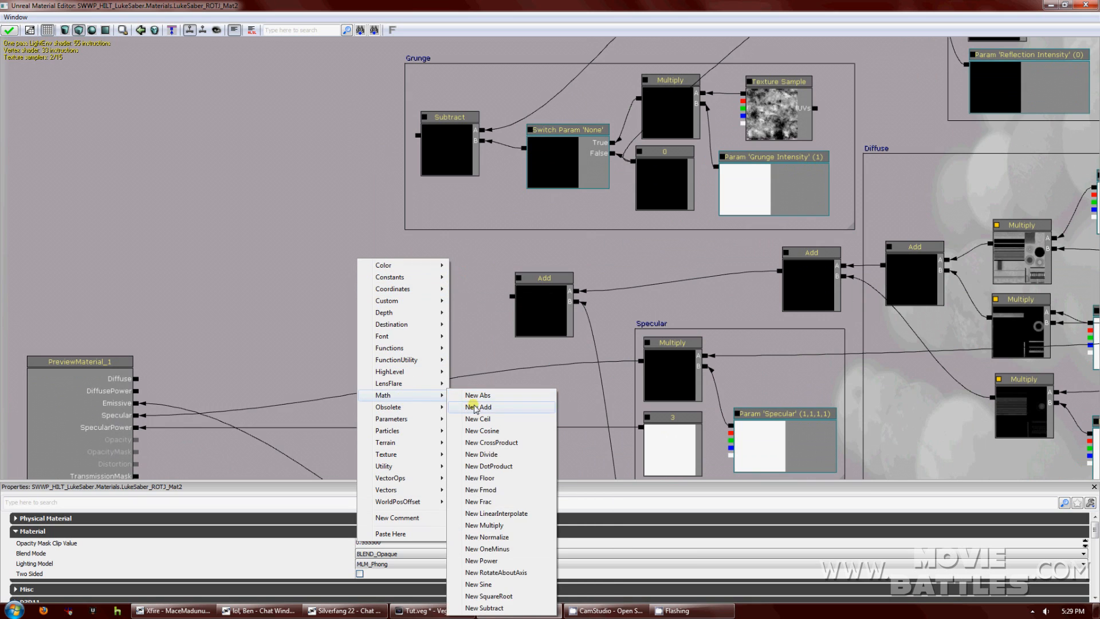
click(474, 407)
right_click(267, 307)
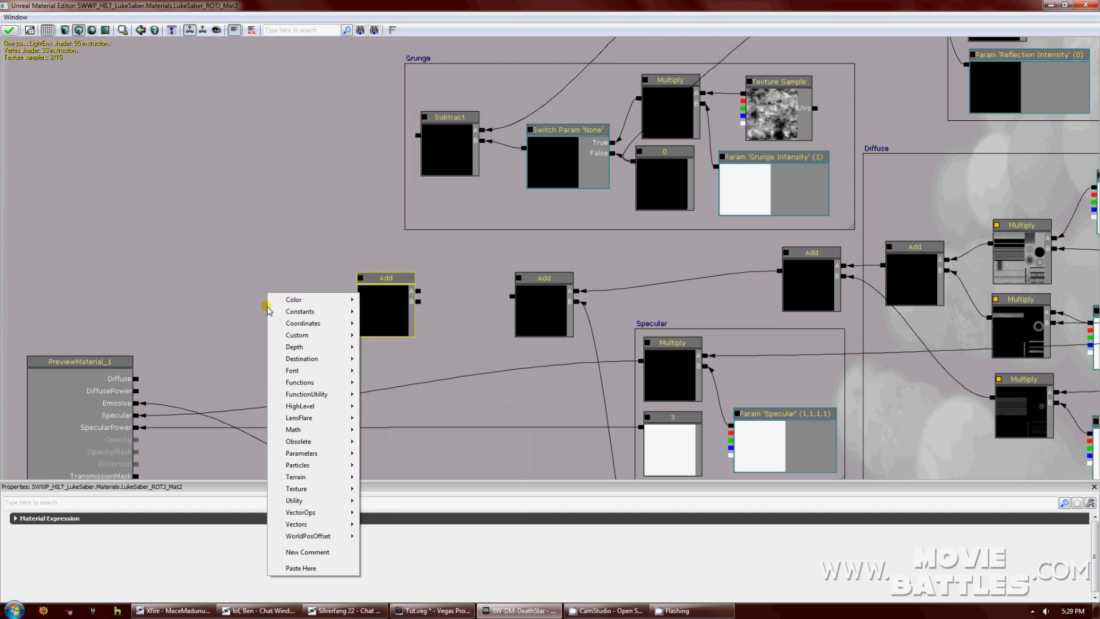
mouse_move(312, 429)
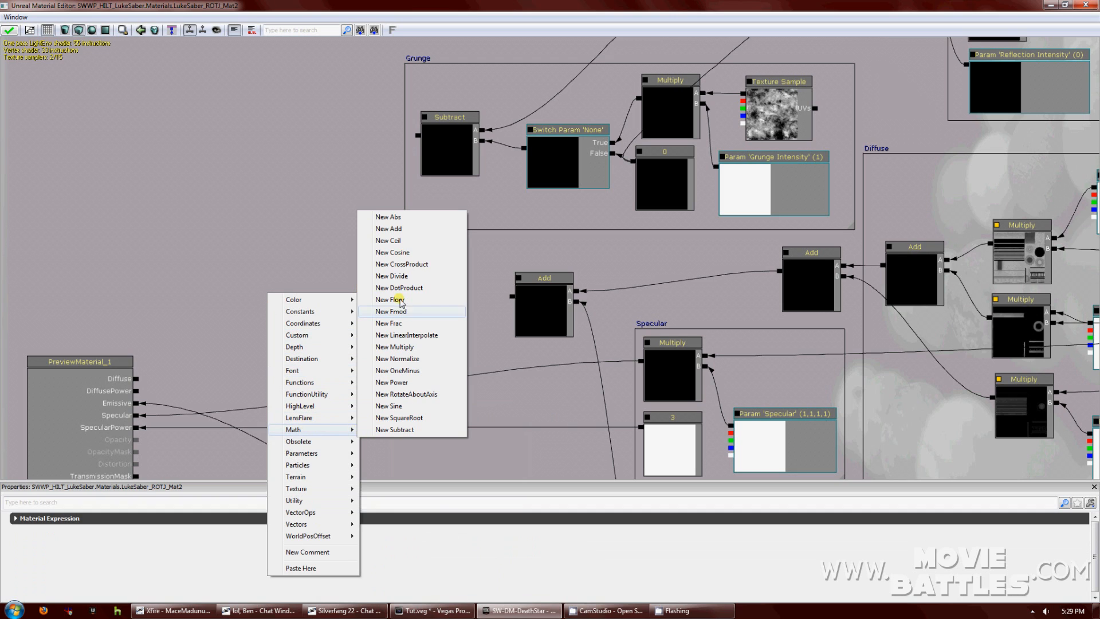
click(389, 229)
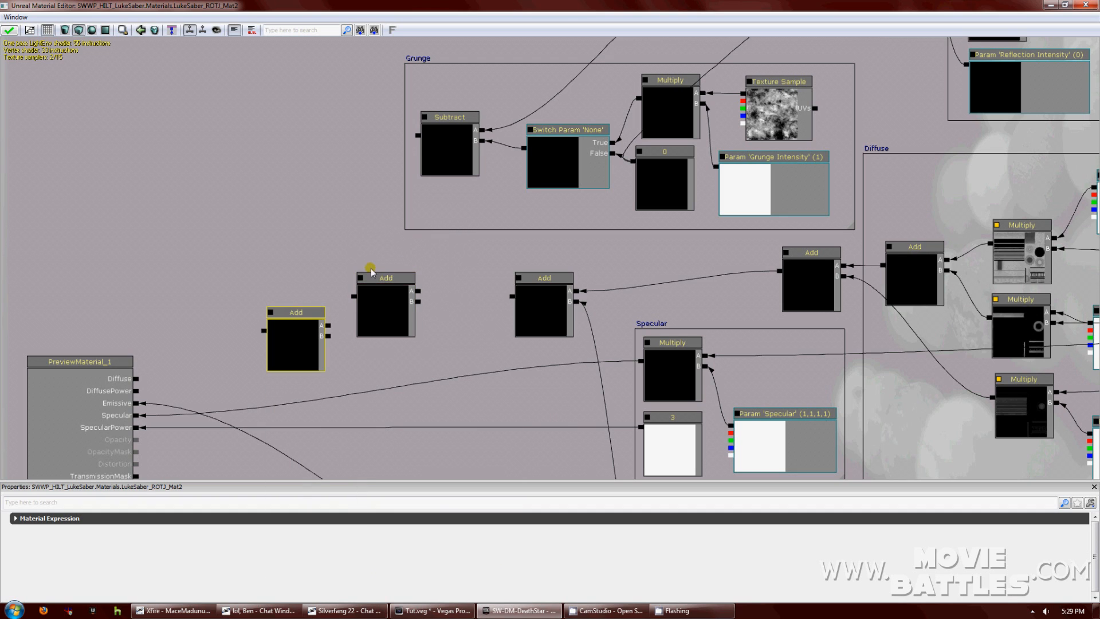
drag(303, 312, 250, 291)
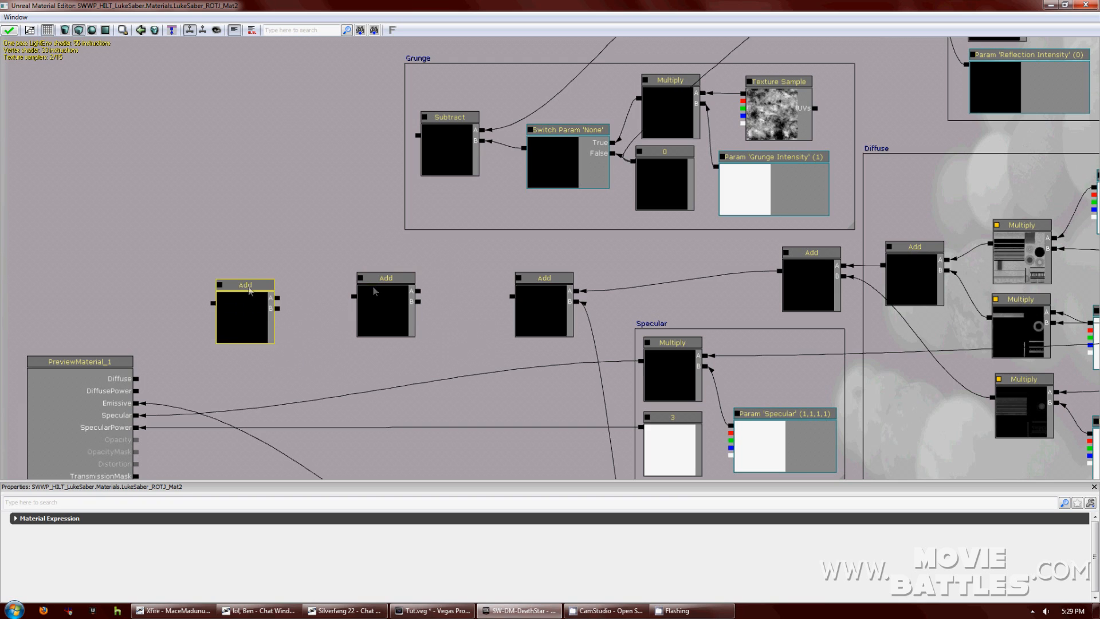
click(479, 293)
Wire the middle Add into the right Add, Subtract into the middle Add, and Quality Switch into the leftmost Add.
drag(494, 303, 418, 301)
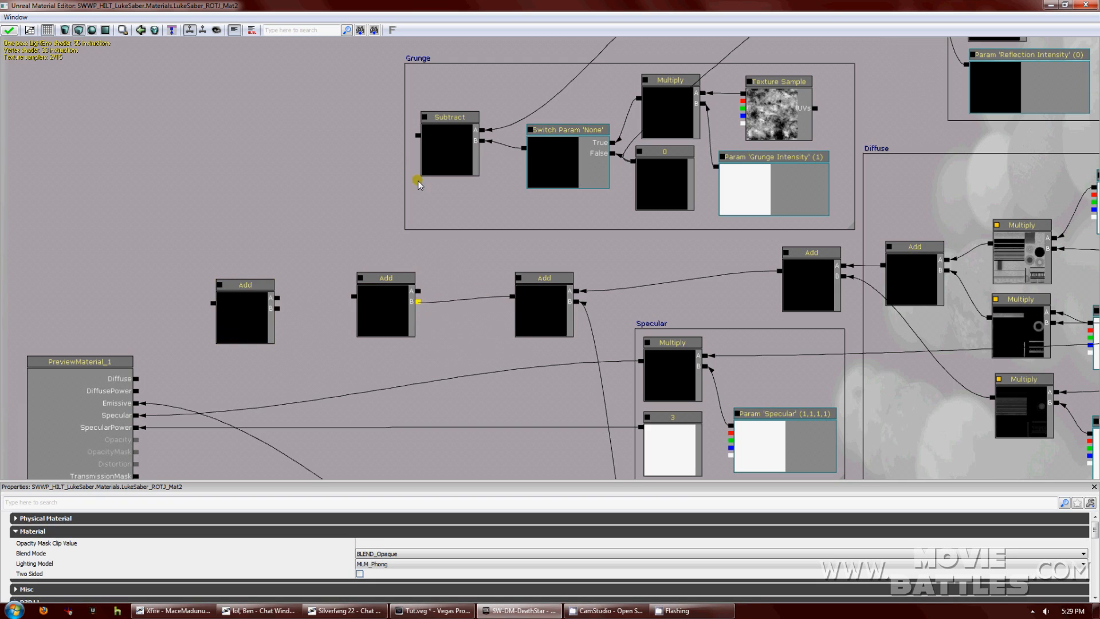
drag(417, 137, 418, 291)
scroll(454, 204, down, 2)
drag(473, 233, 524, 319)
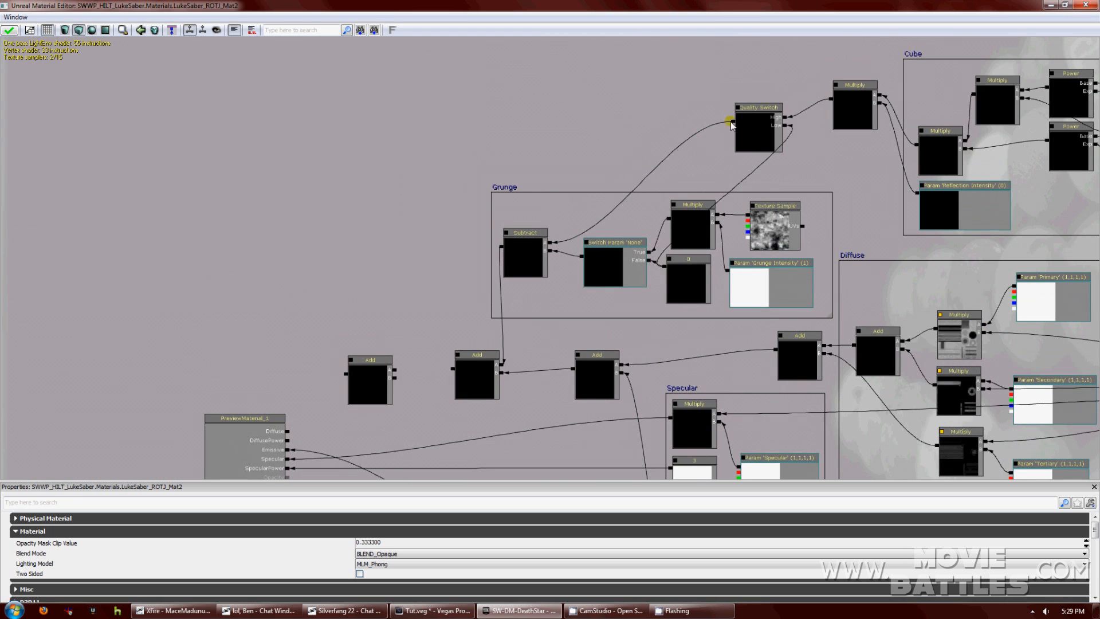
drag(732, 121, 394, 378)
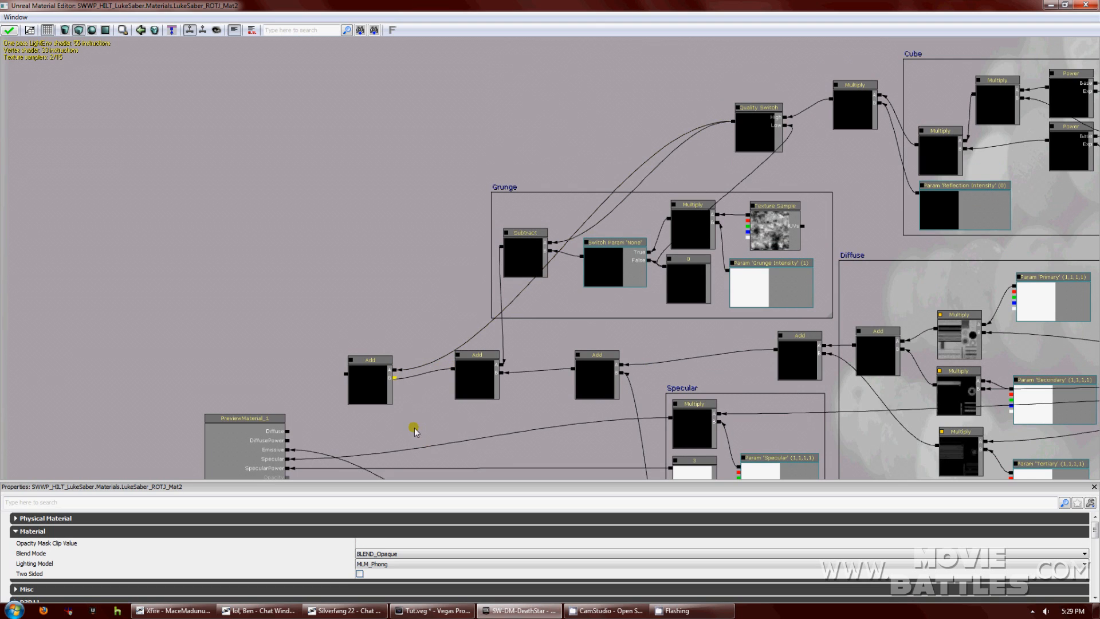
Connect the leftmost Add node's output to the material's Diffuse input.
drag(410, 423, 455, 350)
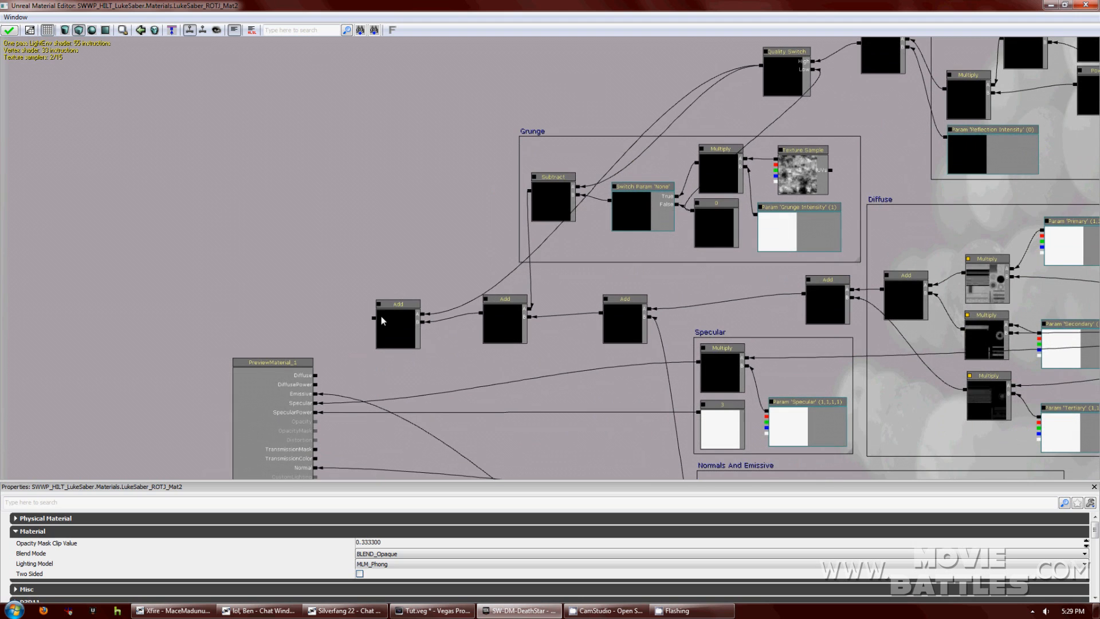
drag(373, 319, 317, 376)
click(581, 283)
Give the switch parameter group Grunge and name Grunge, default on, and reposition its node.
drag(579, 281, 520, 286)
click(571, 228)
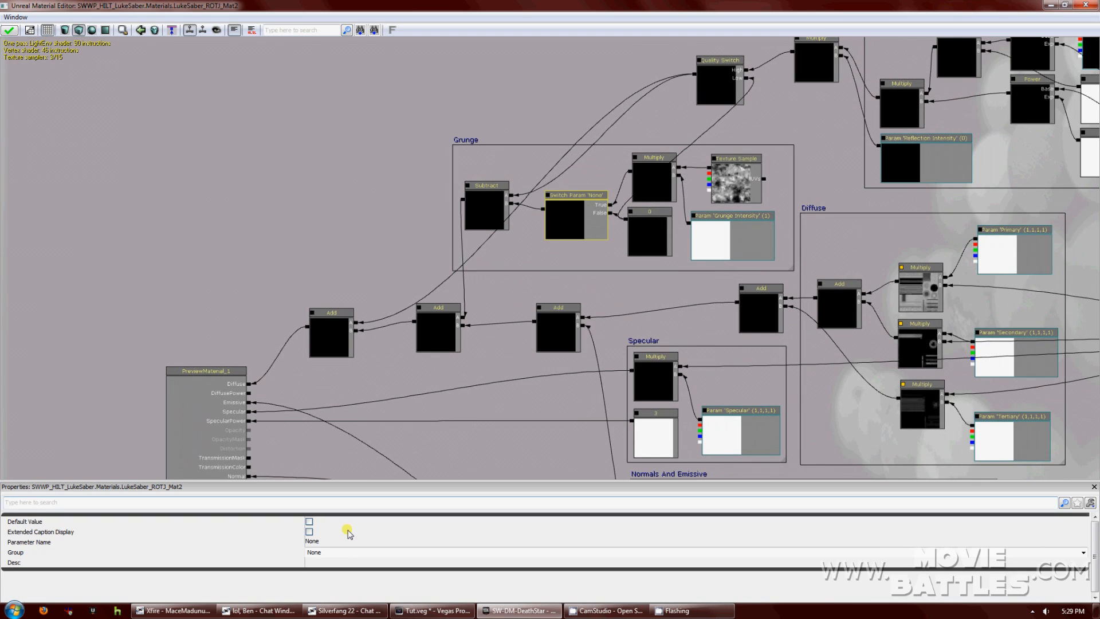
click(343, 552)
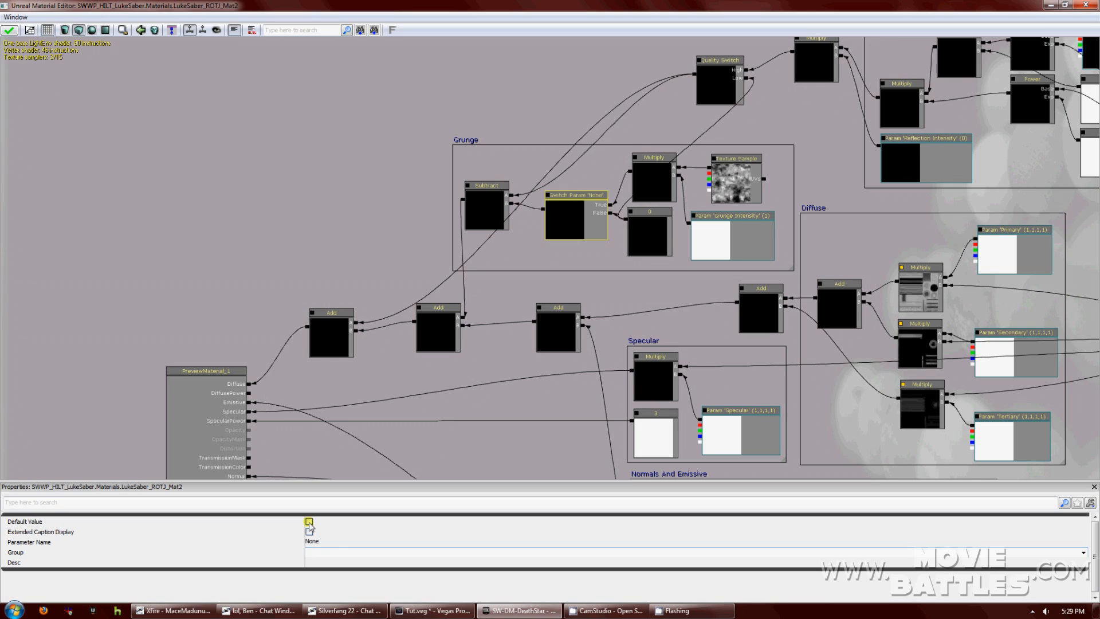
click(331, 541)
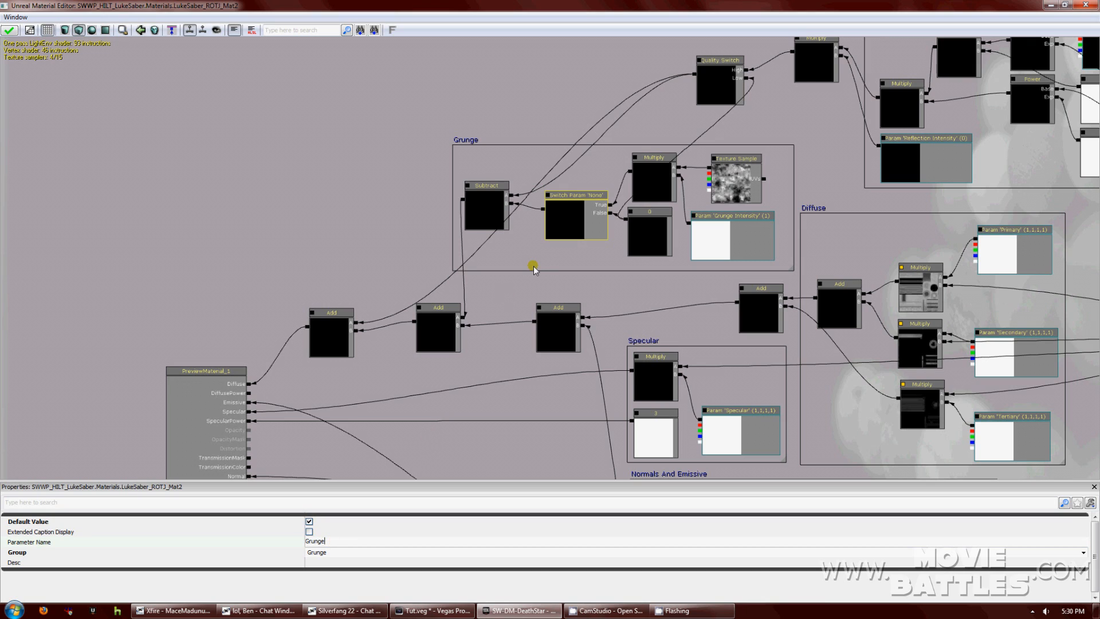
key(Return)
drag(571, 219, 564, 236)
click(487, 208)
scroll(486, 233, down, 6)
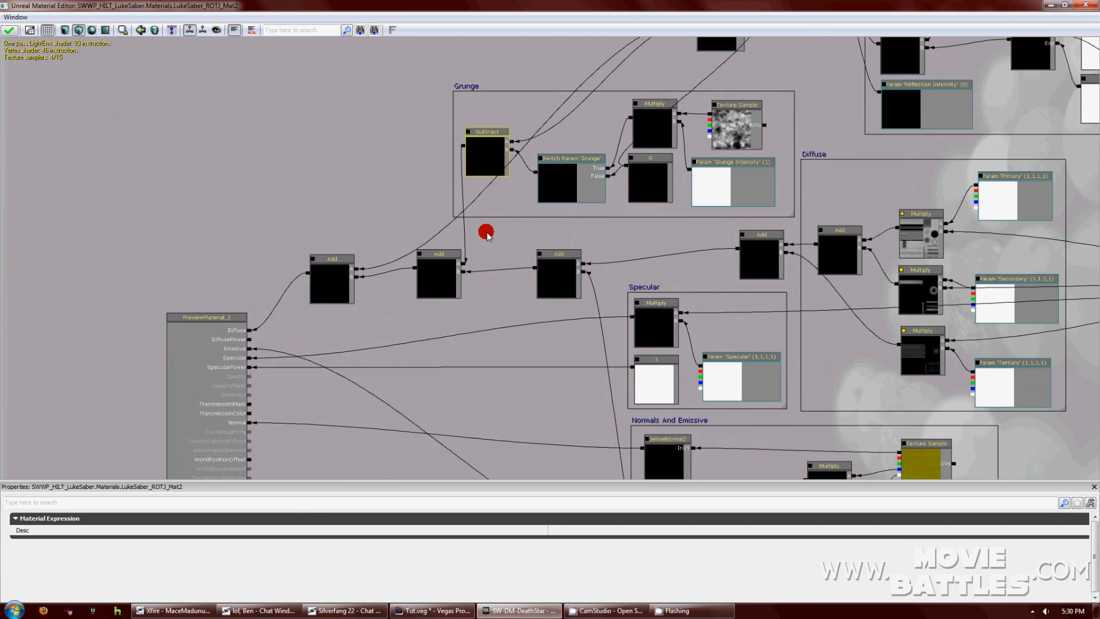
scroll(468, 183, up, 3)
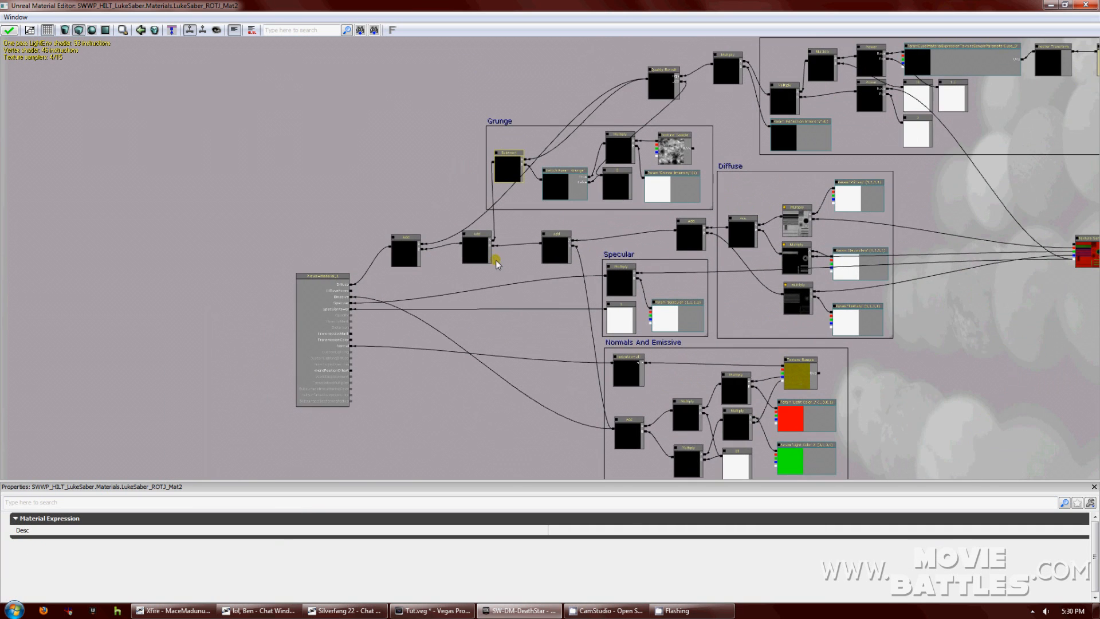
scroll(502, 294, up, 4)
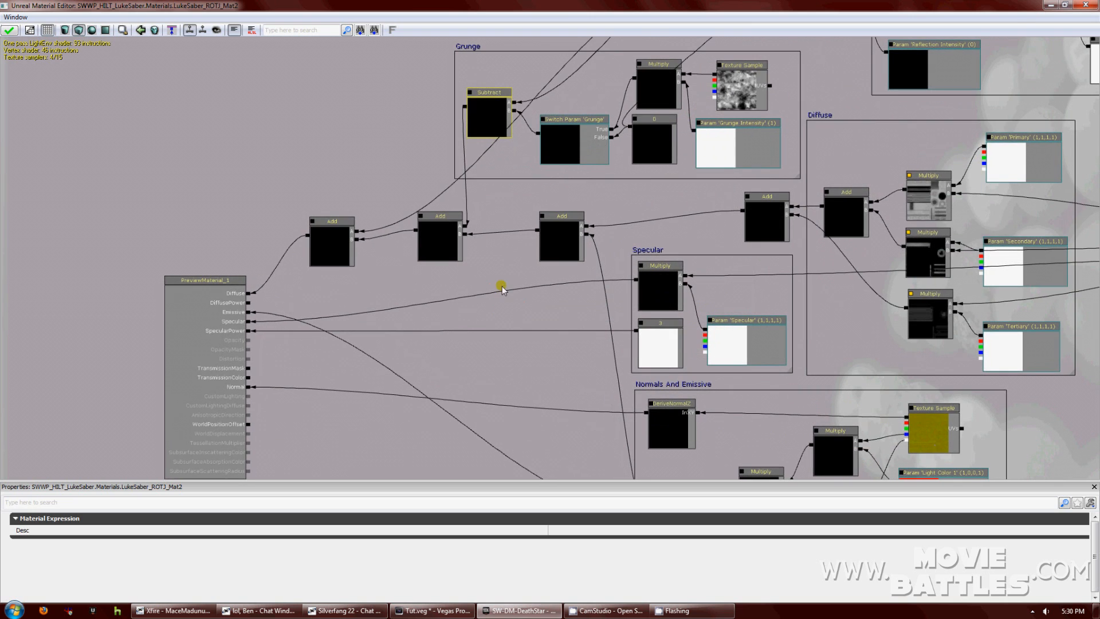
Show the material preview panel and rotate the preview mesh to an angled view.
click(17, 18)
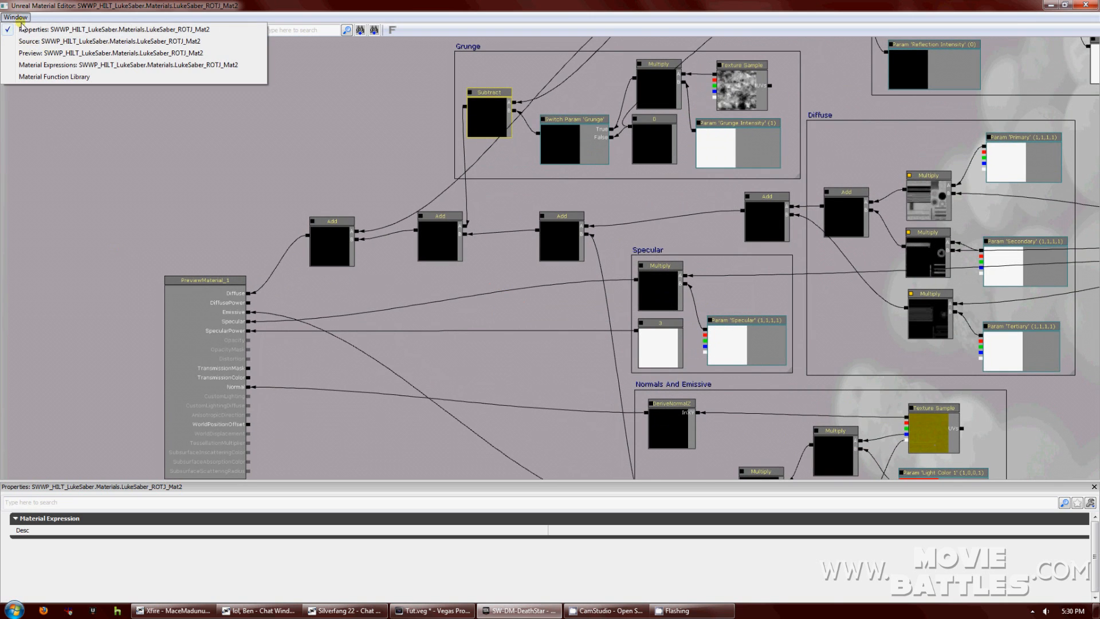
click(35, 52)
drag(108, 260, 146, 240)
drag(664, 280, 513, 417)
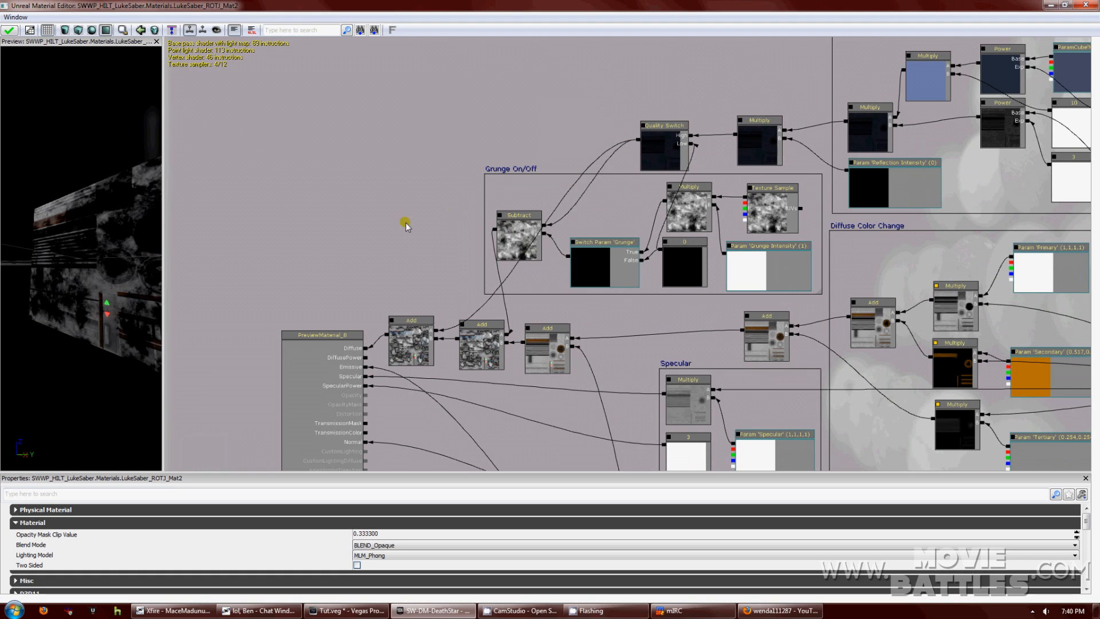
mouse_move(93, 274)
mouse_down()
mouse_move(119, 224)
mouse_move(70, 206)
mouse_move(77, 180)
mouse_move(92, 281)
mouse_up()
Set the Reflection Intensity parameter's default value to 1 and check the brighter preview.
scroll(93, 280, down, 3)
mouse_move(491, 145)
mouse_down()
mouse_move(419, 132)
mouse_move(496, 139)
mouse_up()
click(809, 152)
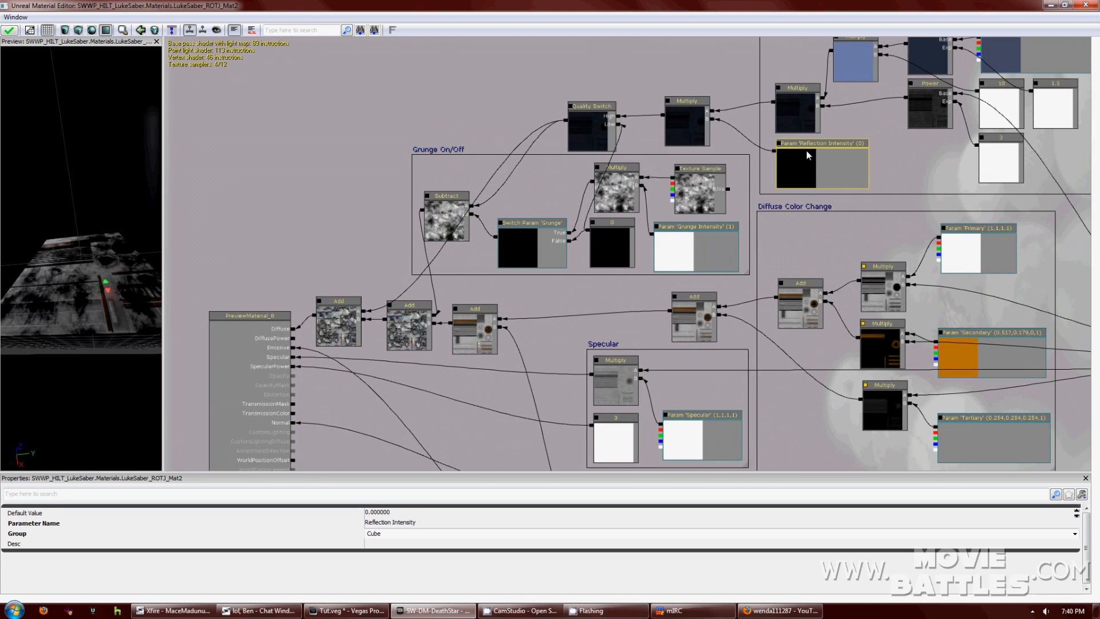
click(413, 511)
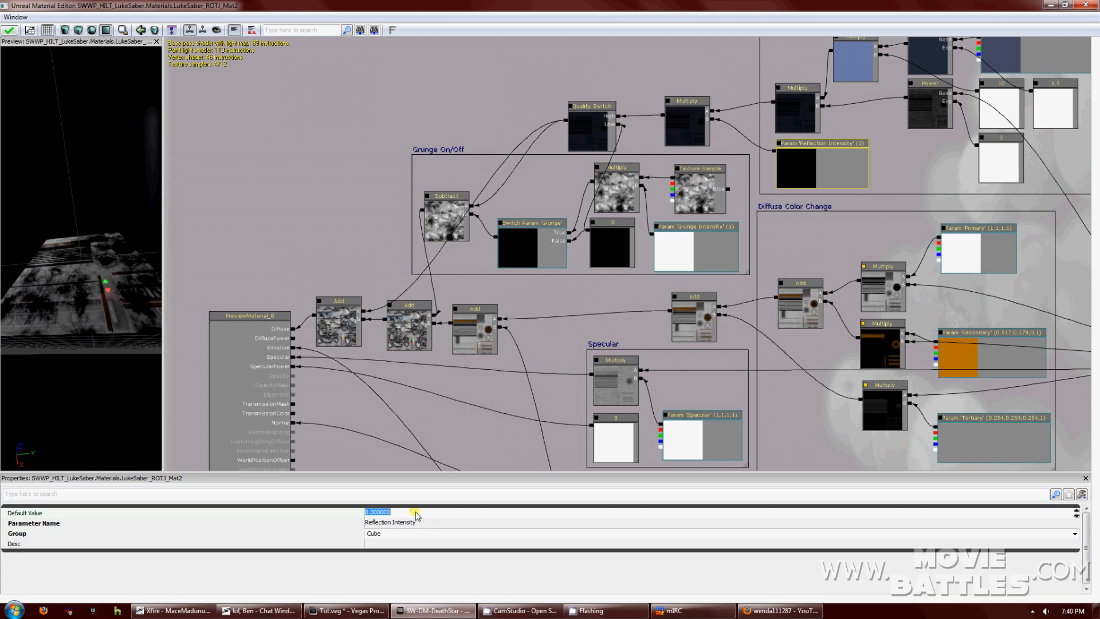
text(1)
key(Return)
drag(81, 286, 121, 325)
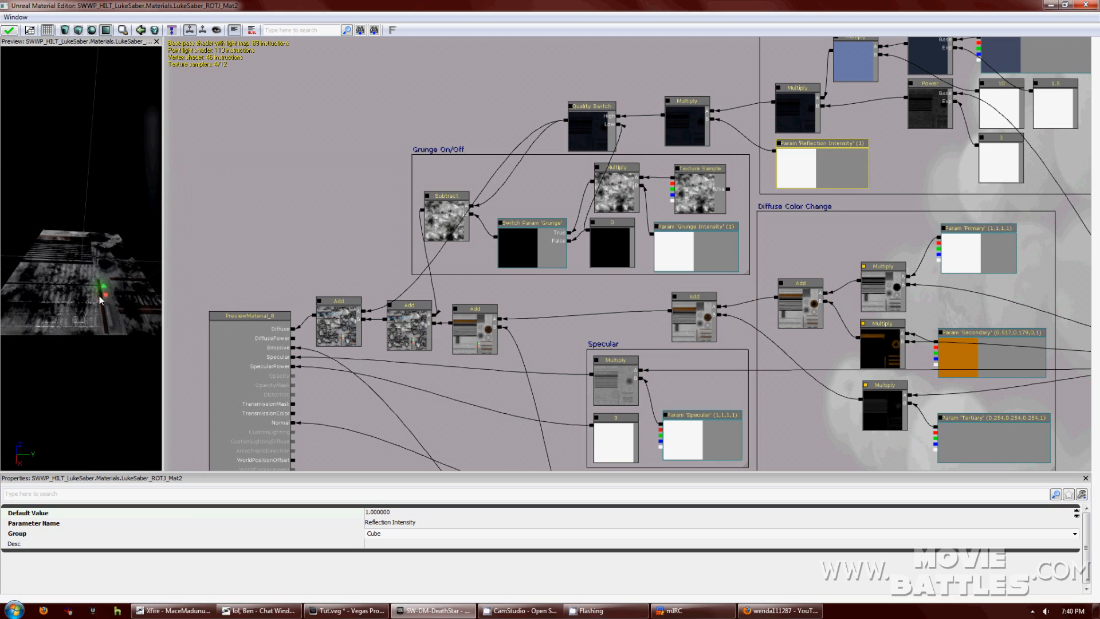
drag(481, 373, 283, 395)
drag(697, 215, 845, 184)
right_drag(844, 184, 834, 107)
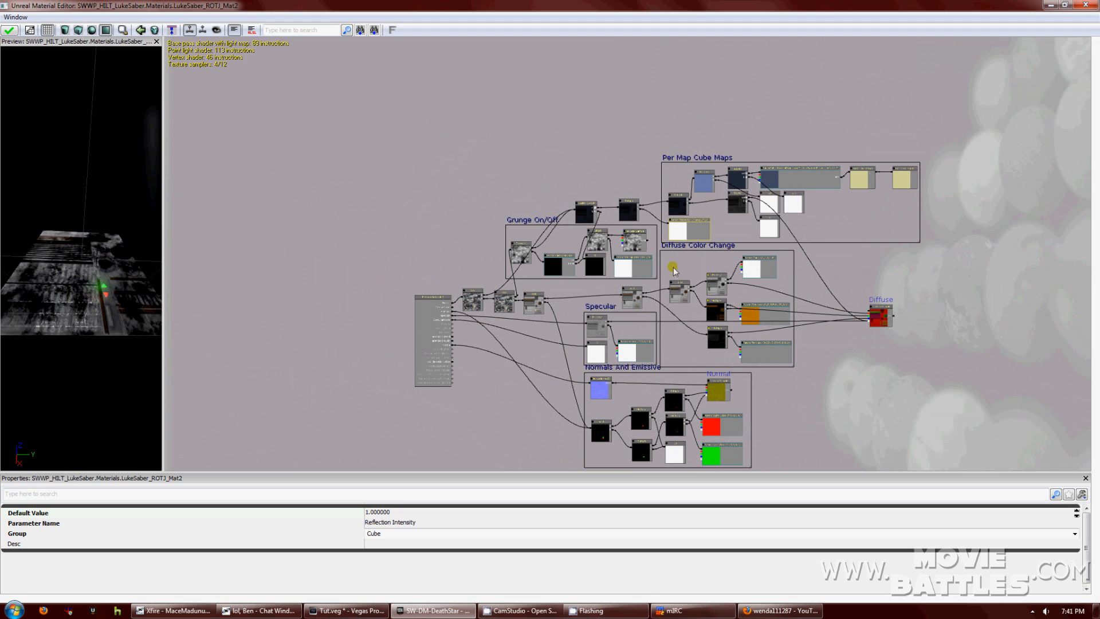
Inspect the Diffuse Color Change and Per Map Cube Maps comments and the Cube_DeathStar cube map parameter.
scroll(674, 278, up, 3)
click(710, 242)
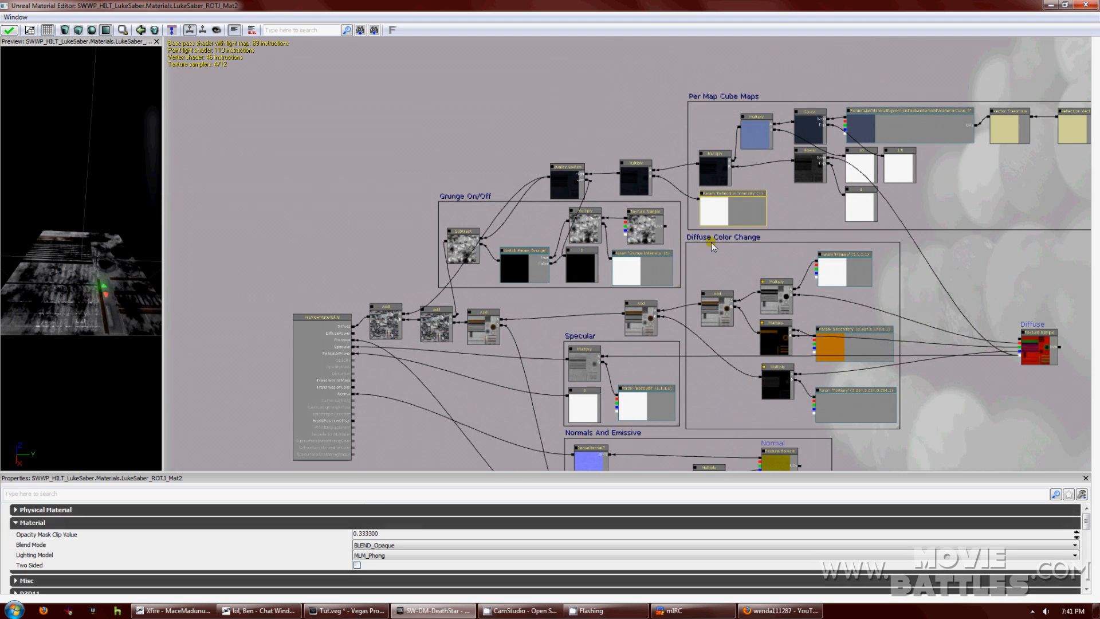
click(709, 244)
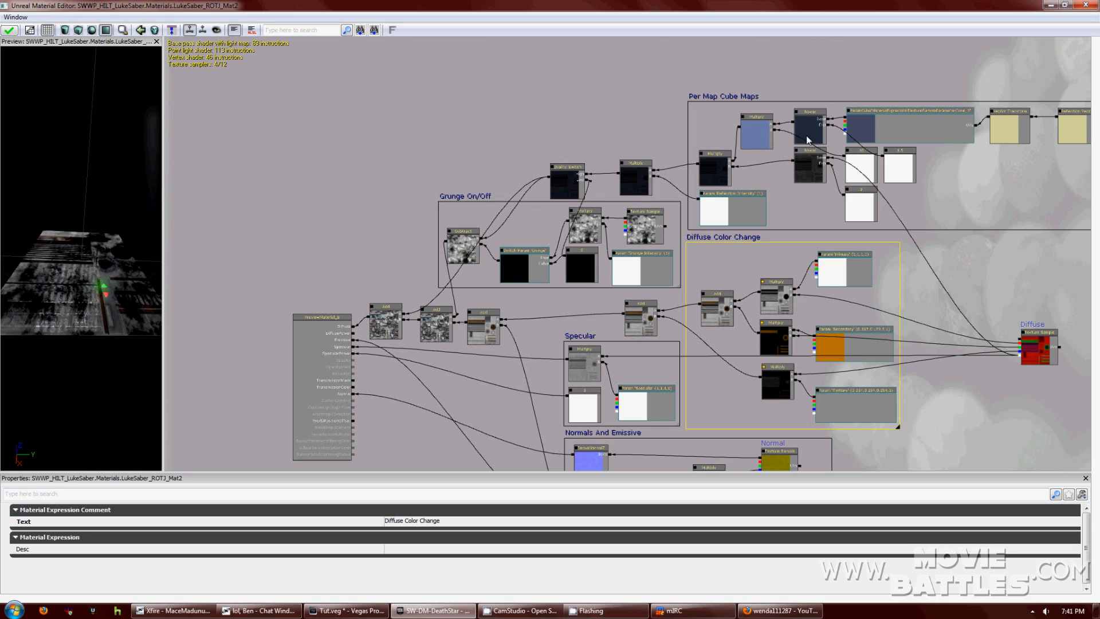
click(731, 101)
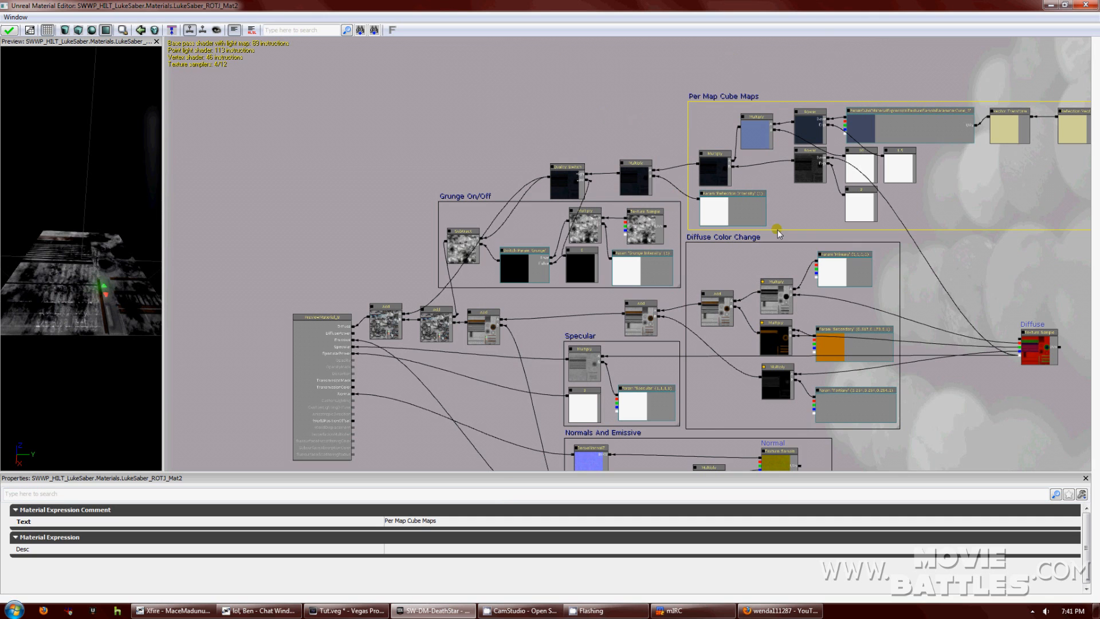
drag(797, 217, 781, 209)
click(855, 123)
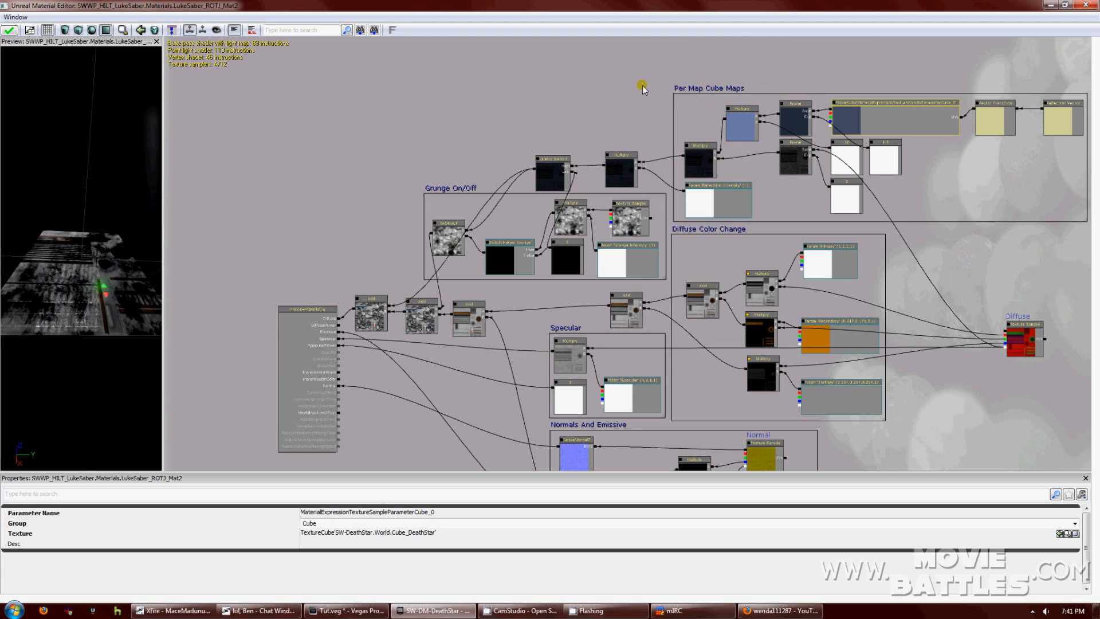
Select the Grunge switch parameter and edit its group field.
drag(550, 300, 583, 228)
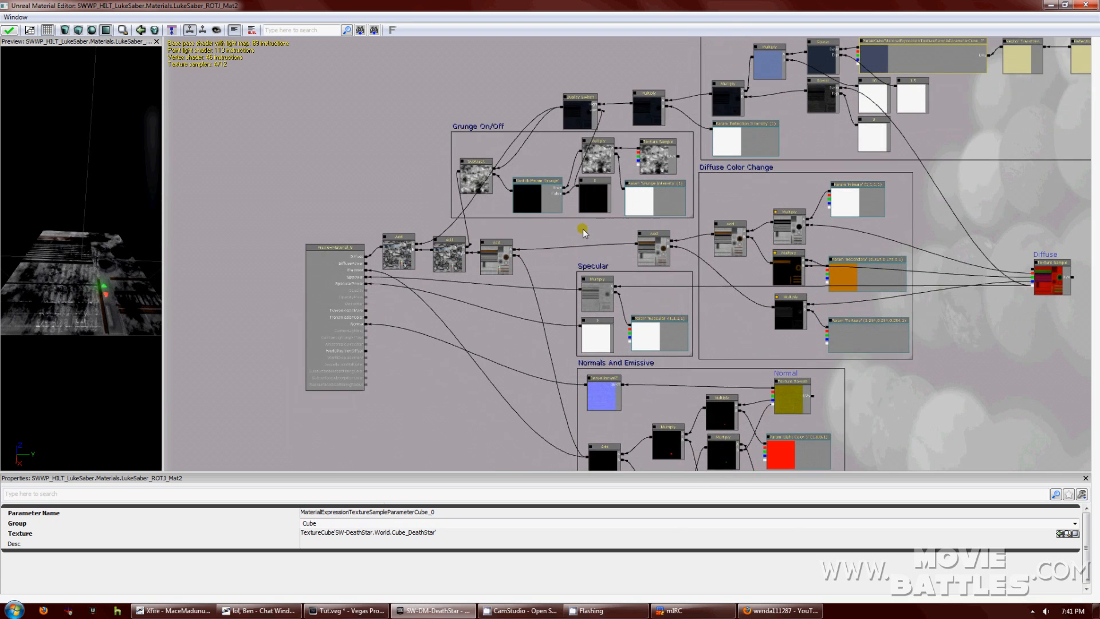
right_drag(582, 228, 588, 260)
scroll(548, 378, down, 3)
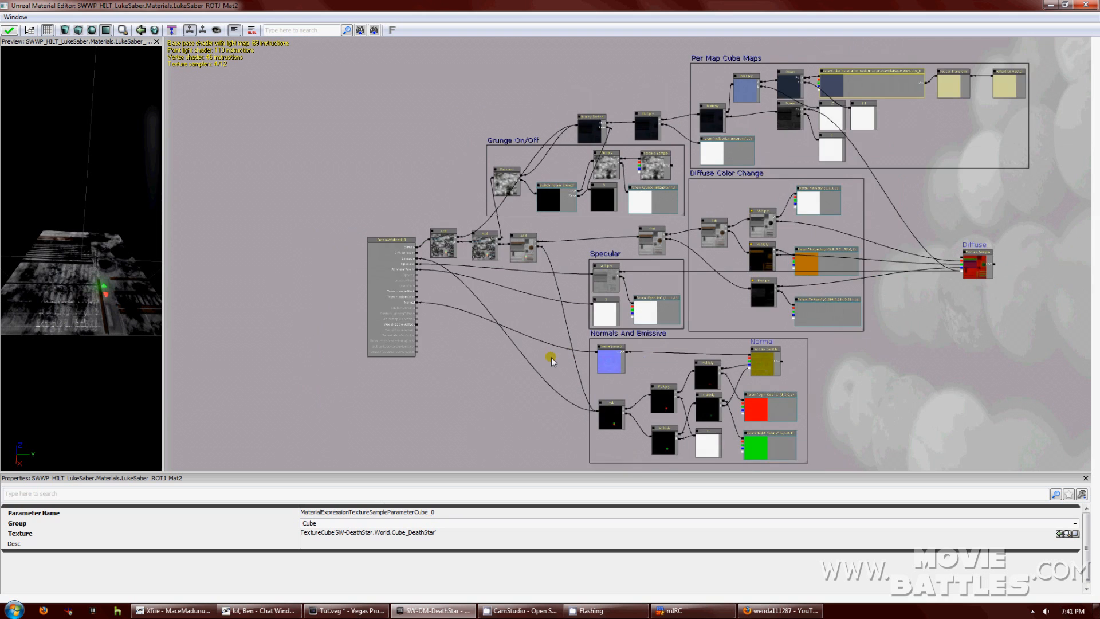
drag(569, 287, 647, 354)
scroll(619, 255, up, 6)
click(646, 270)
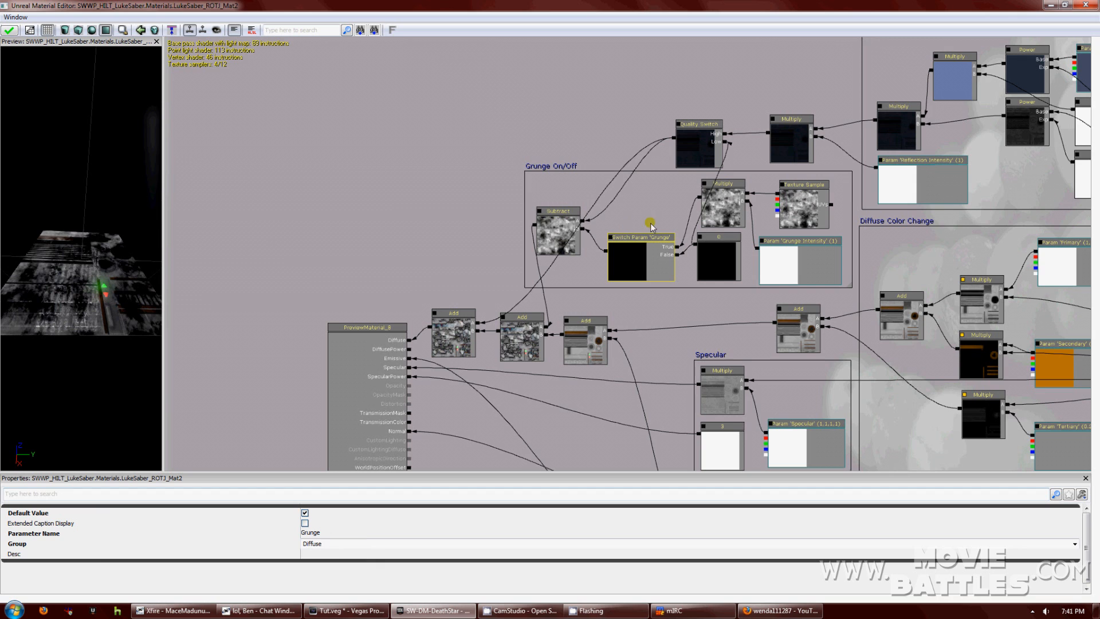
click(332, 544)
Change the Specular parameter's group name to Specular Color.
drag(685, 309, 552, 236)
click(636, 358)
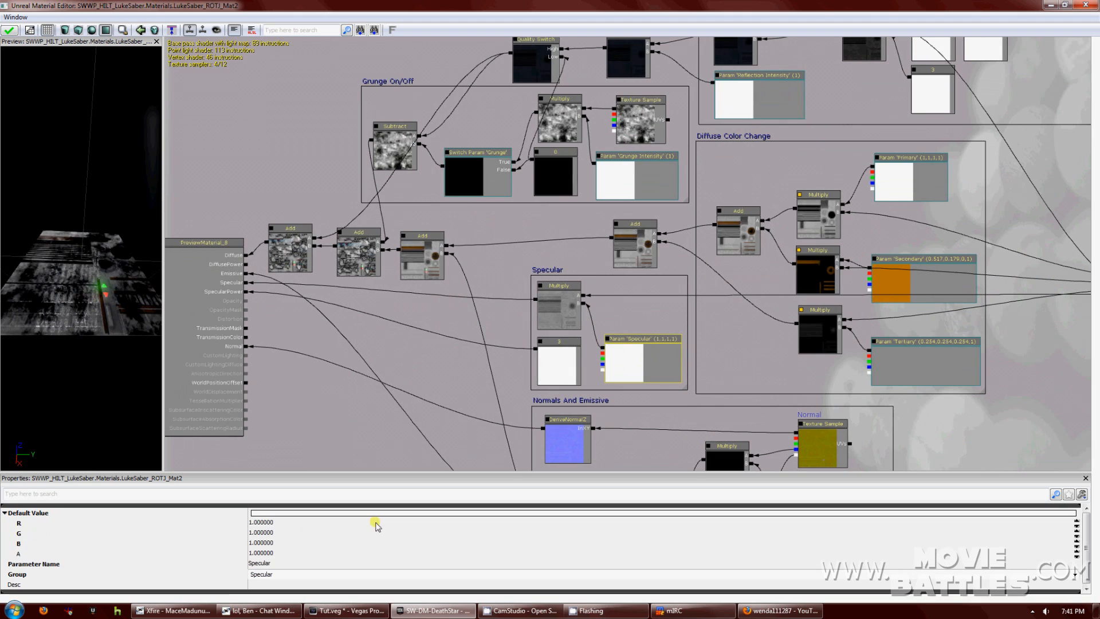
click(316, 572)
click(314, 572)
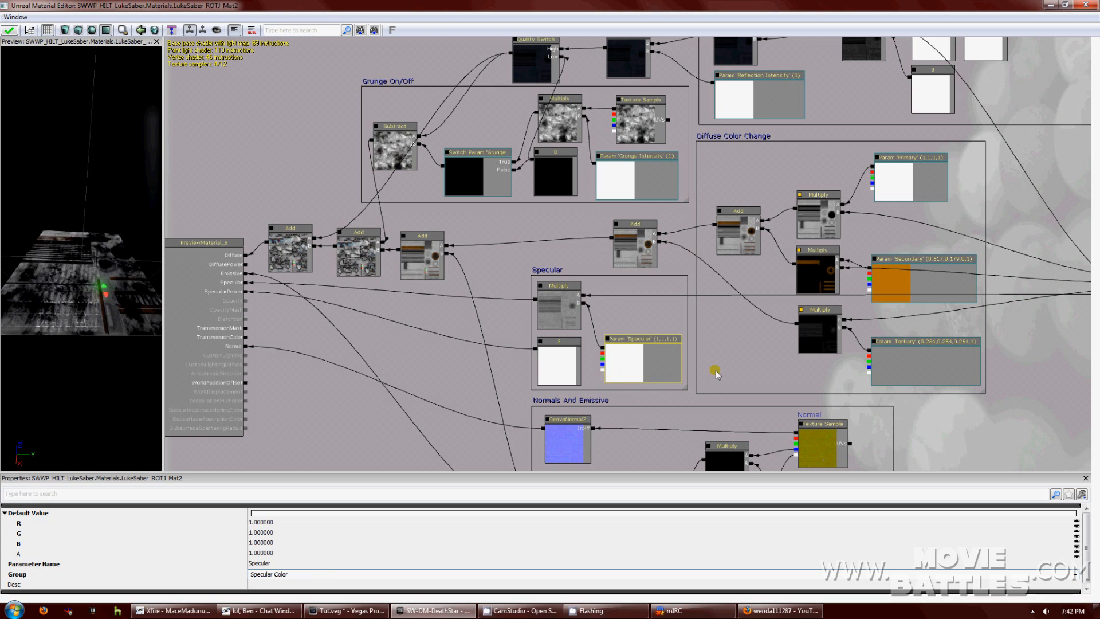
scroll(715, 373, down, 5)
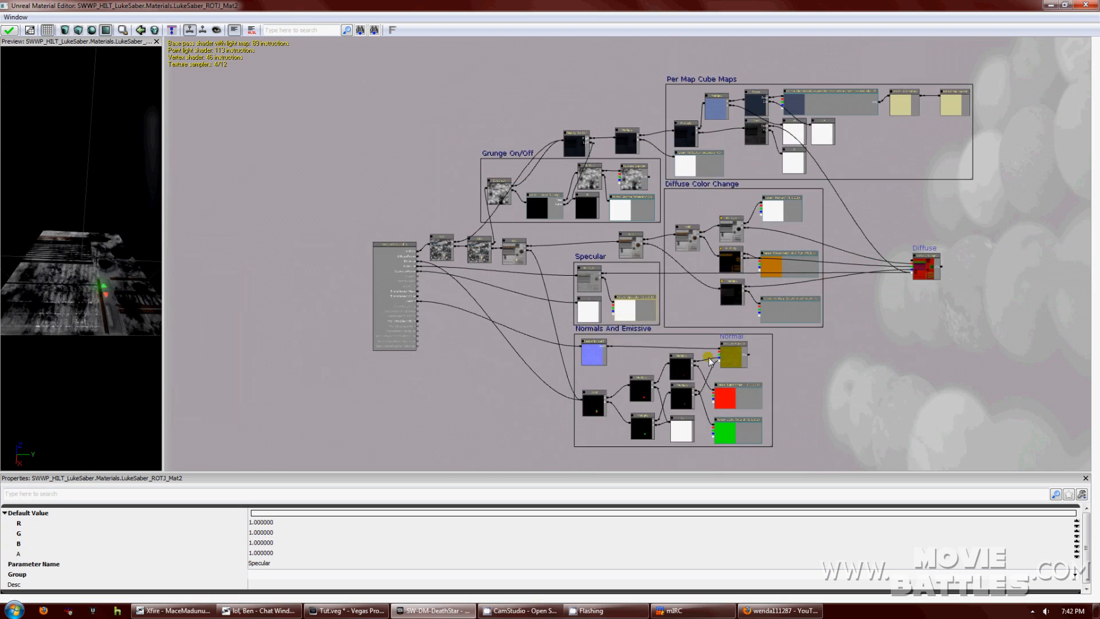
drag(856, 376, 777, 374)
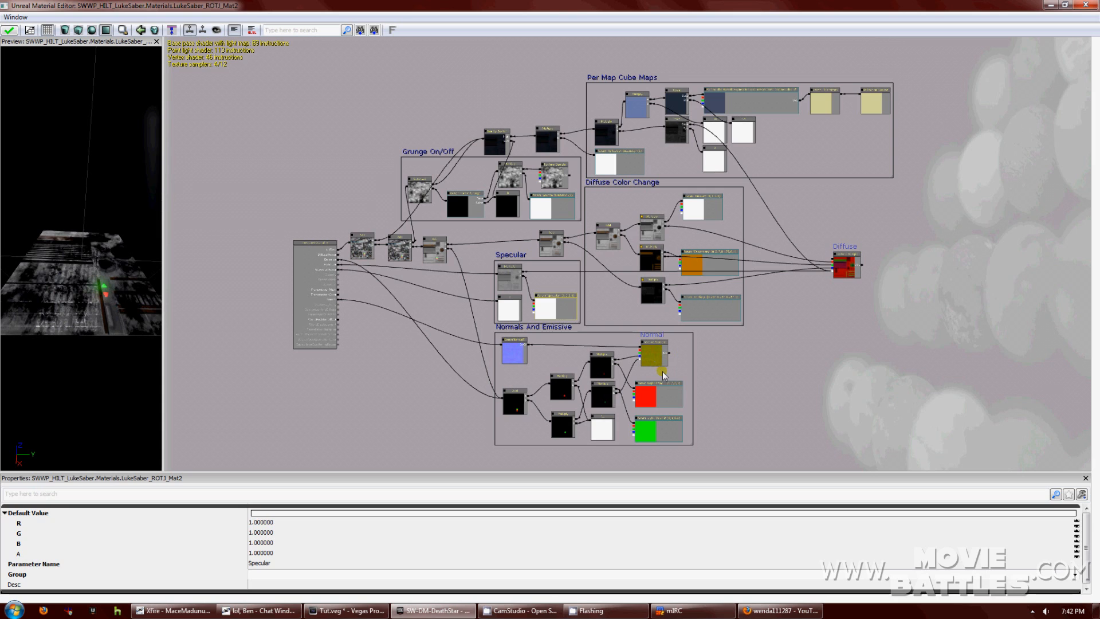
Set the grunge Texture Sample's description to Grunge, then begin editing the cube map parameter's description.
click(555, 180)
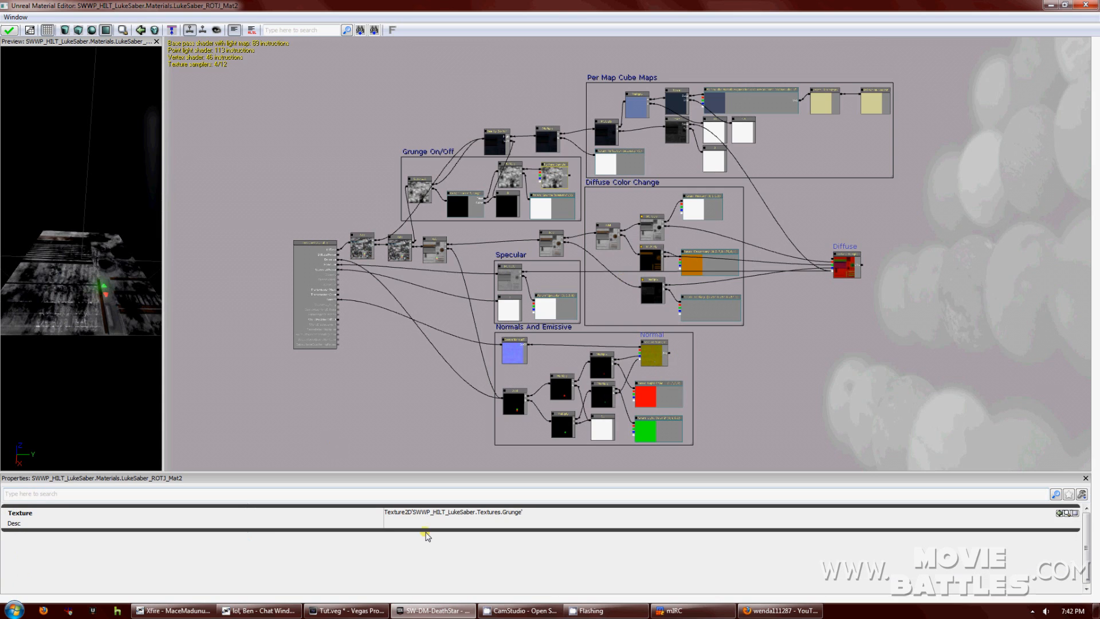
click(430, 523)
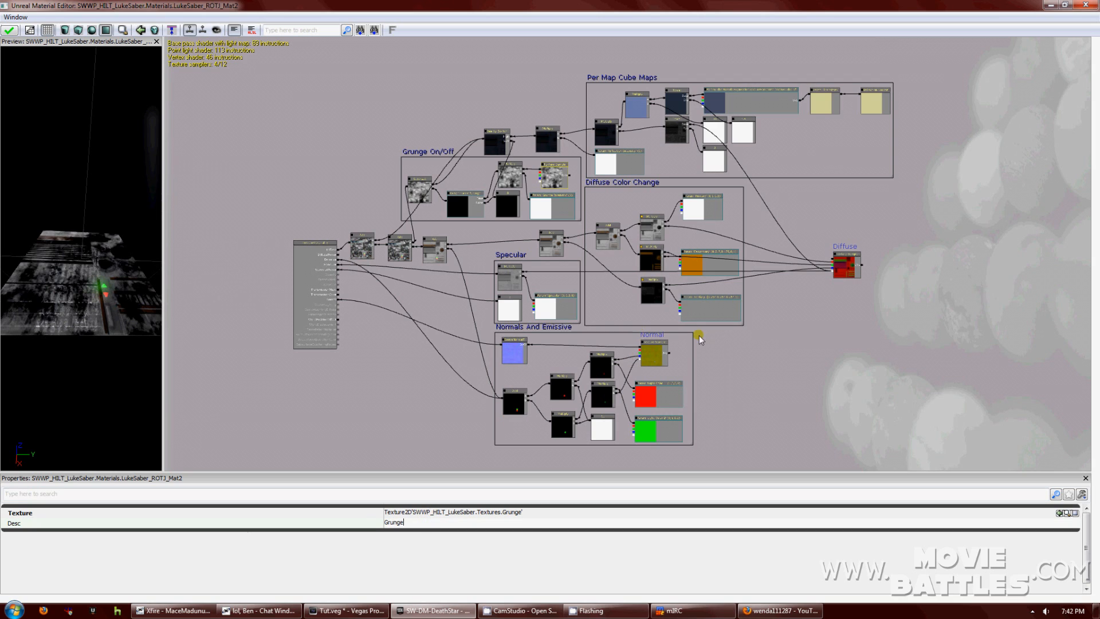
key(Return)
click(754, 102)
click(390, 542)
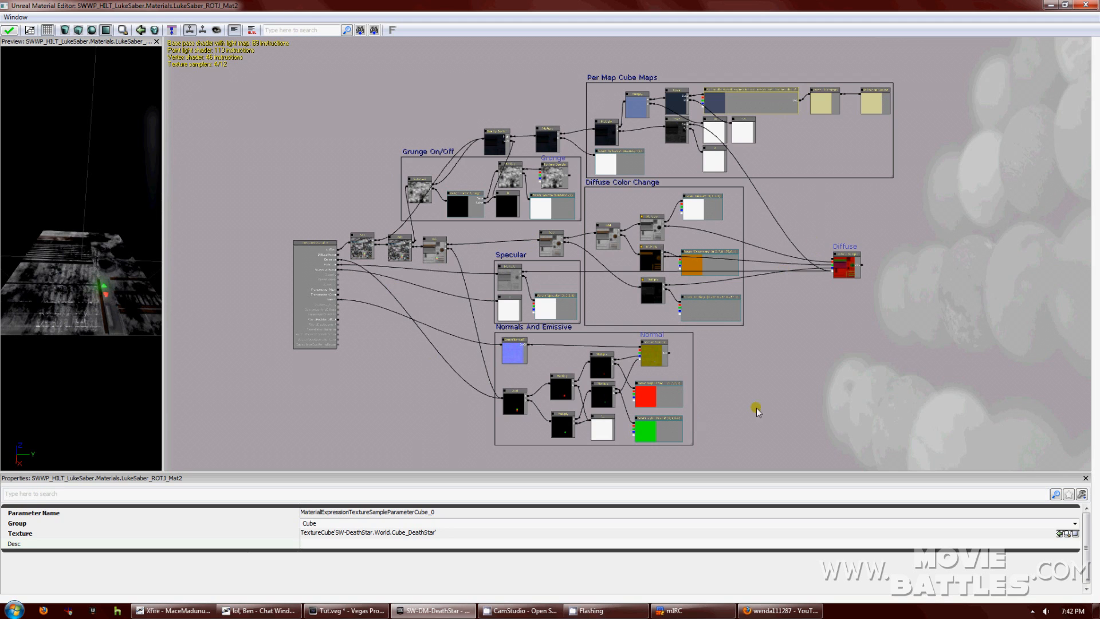
scroll(797, 313, up, 2)
scroll(796, 313, up, 2)
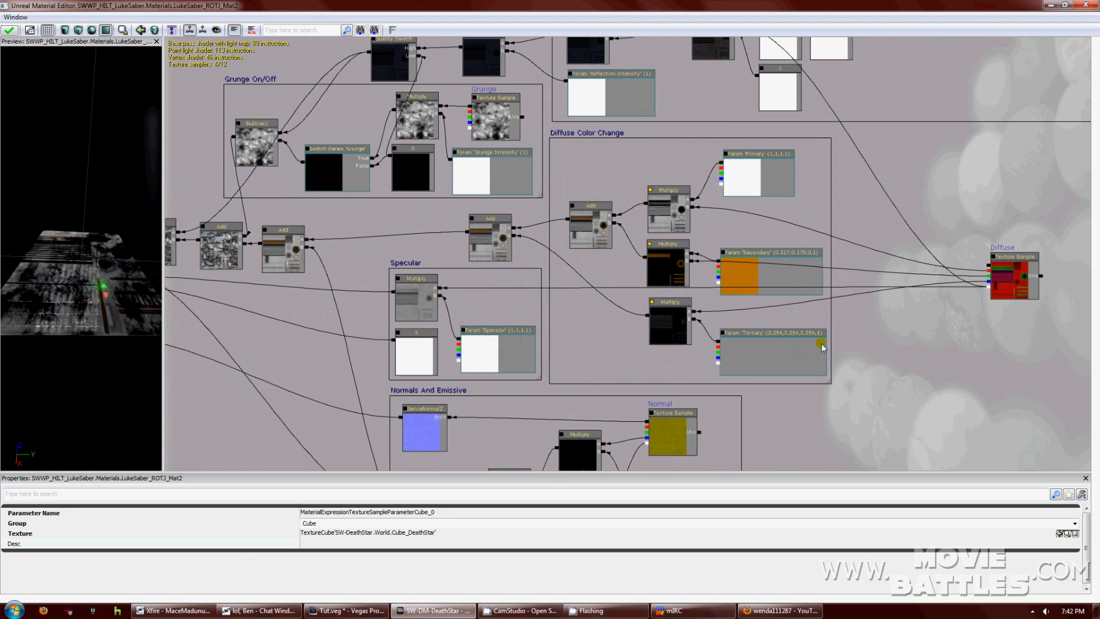
scroll(775, 310, up, 1)
drag(855, 232, 846, 199)
right_drag(827, 126, 823, 167)
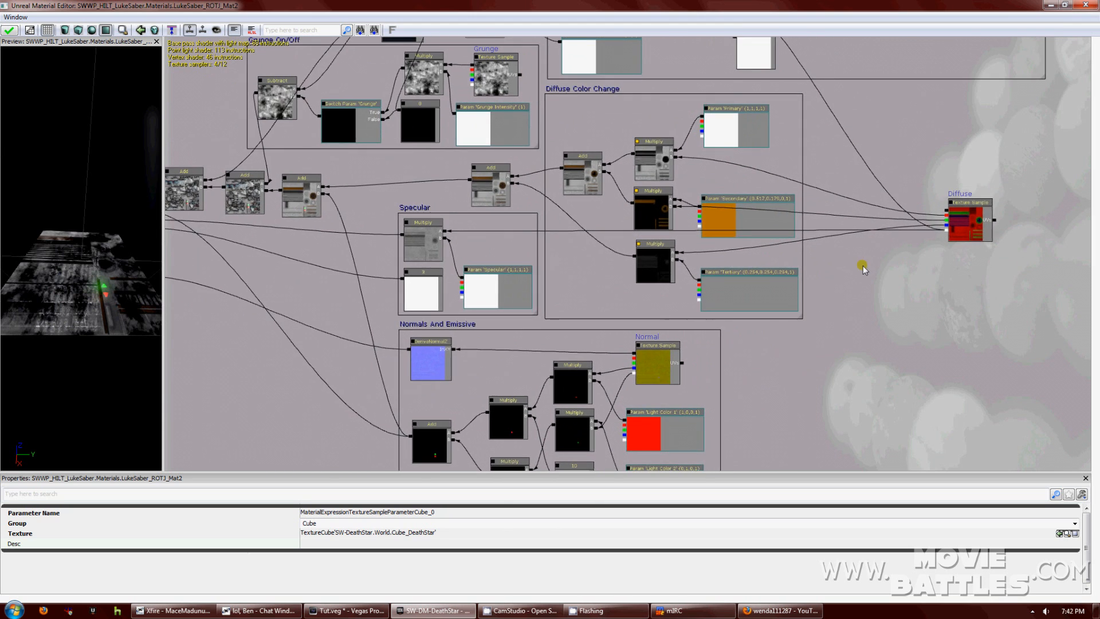
drag(854, 251, 783, 277)
click(576, 398)
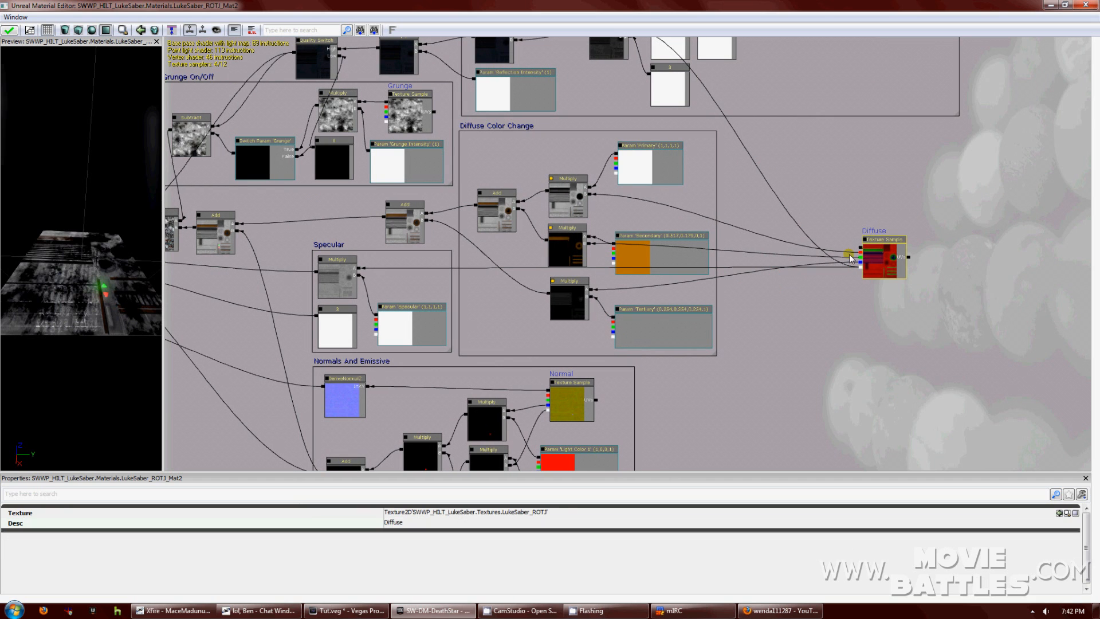
drag(768, 256, 857, 288)
scroll(857, 294, down, 1)
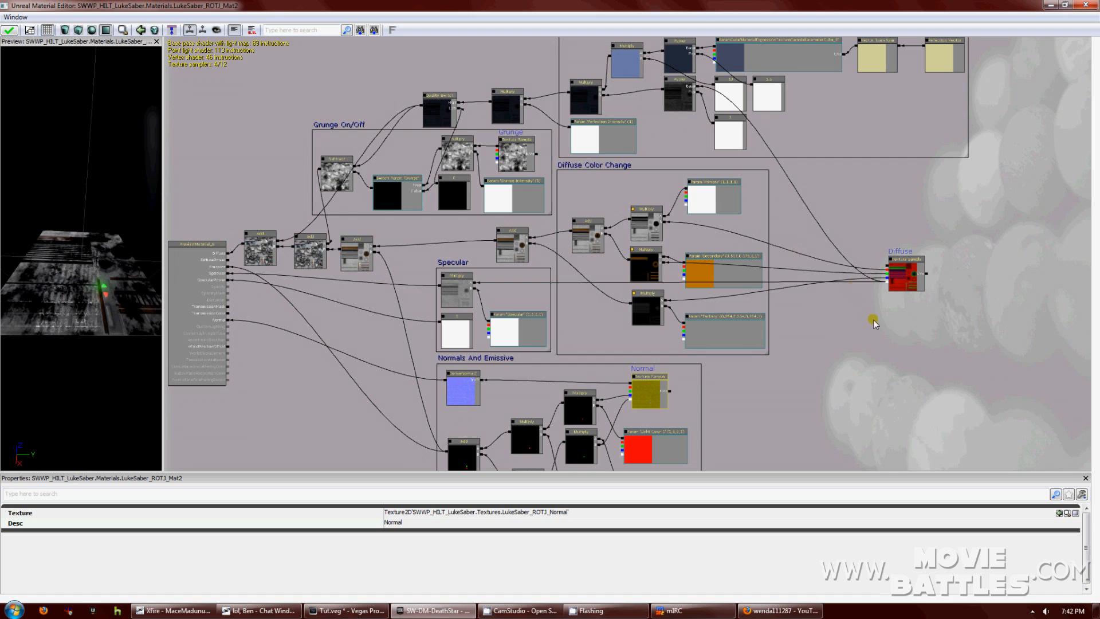
scroll(905, 355, up, 4)
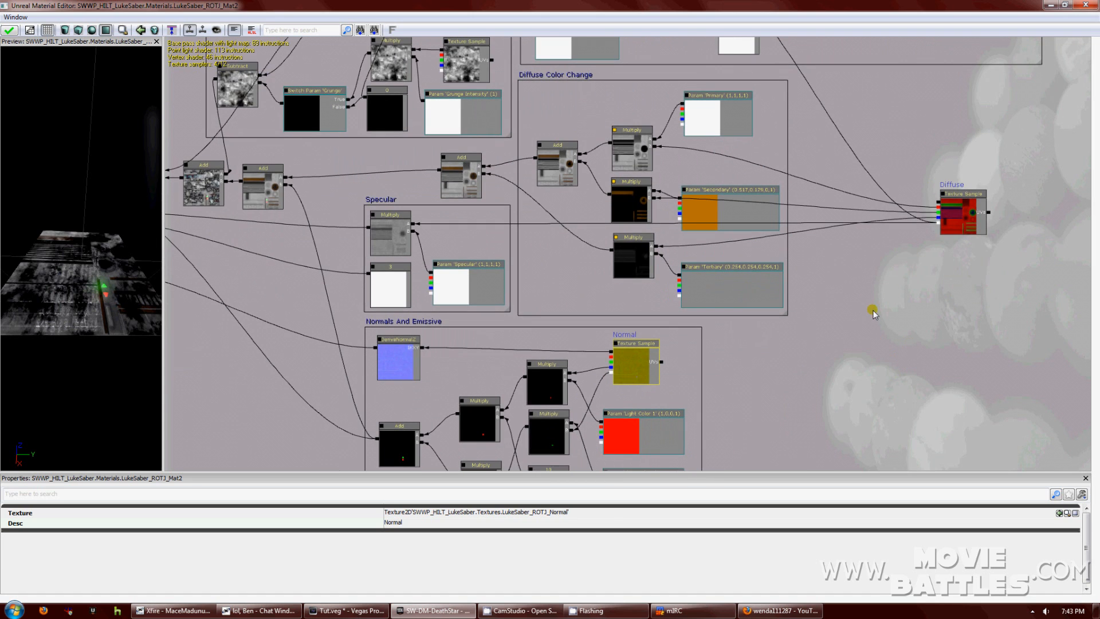
click(784, 314)
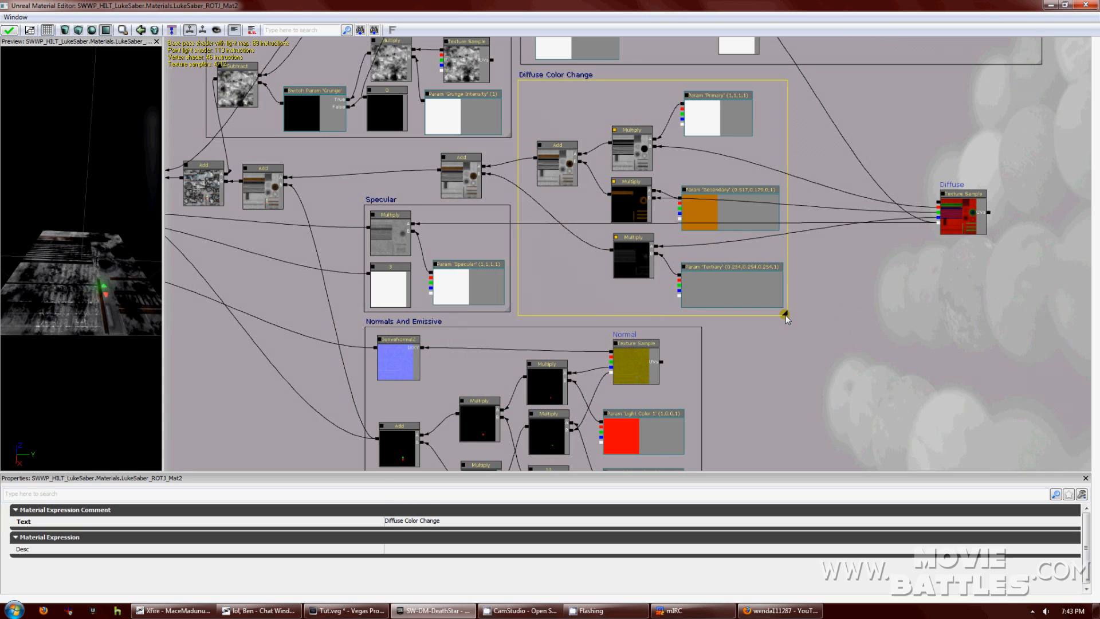
click(953, 209)
click(625, 381)
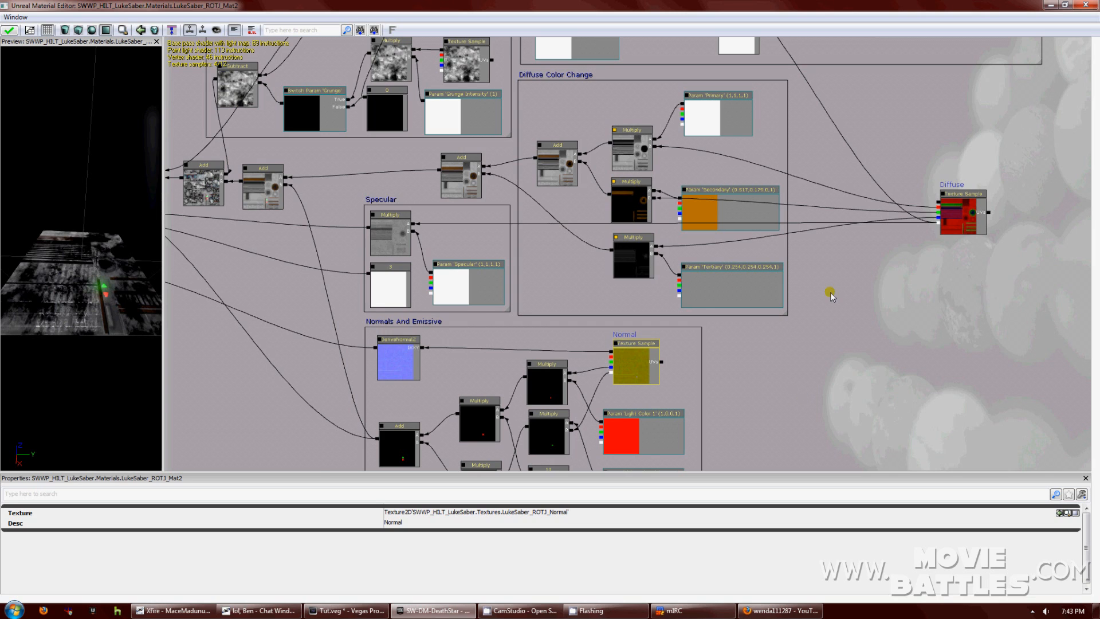
scroll(830, 291, up, 2)
scroll(830, 291, down, 4)
drag(833, 268, 837, 288)
click(641, 374)
drag(792, 384, 842, 325)
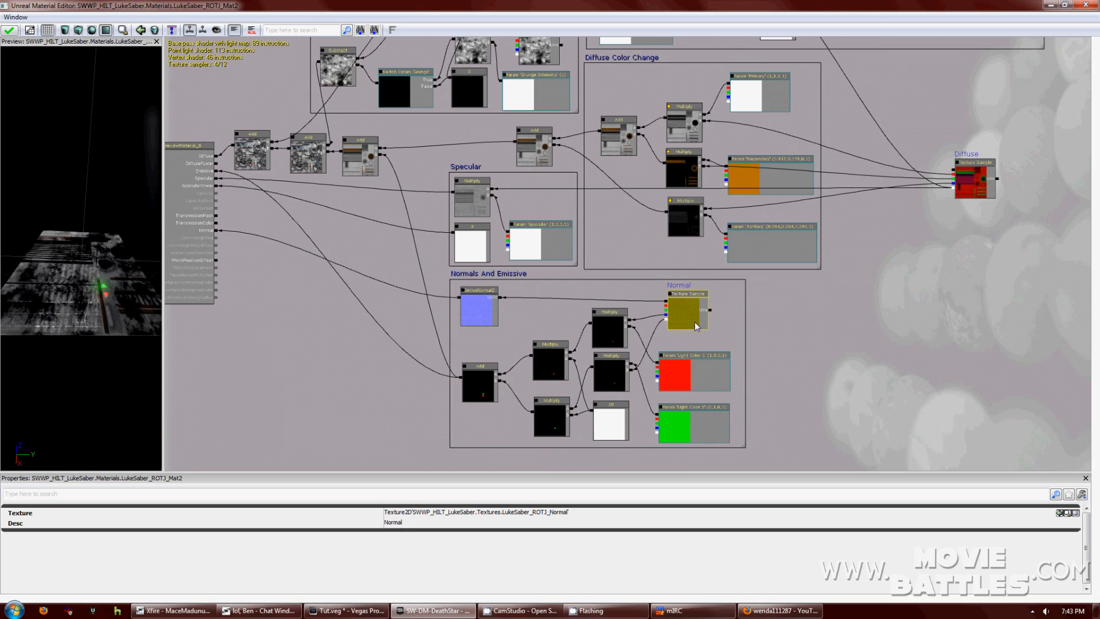
click(480, 286)
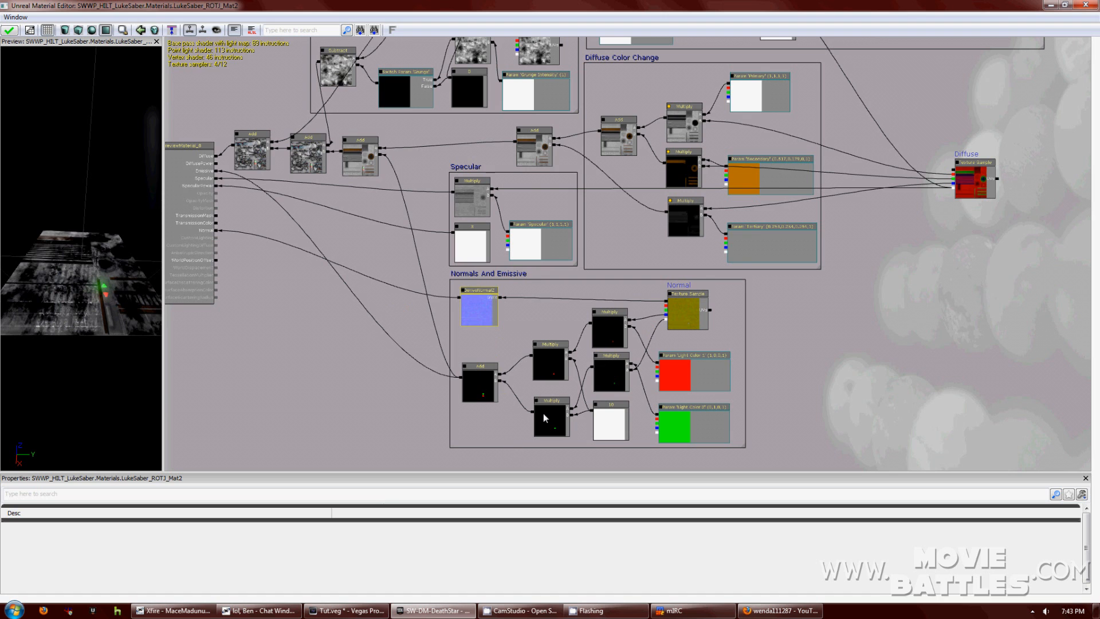
drag(974, 238, 903, 302)
click(892, 266)
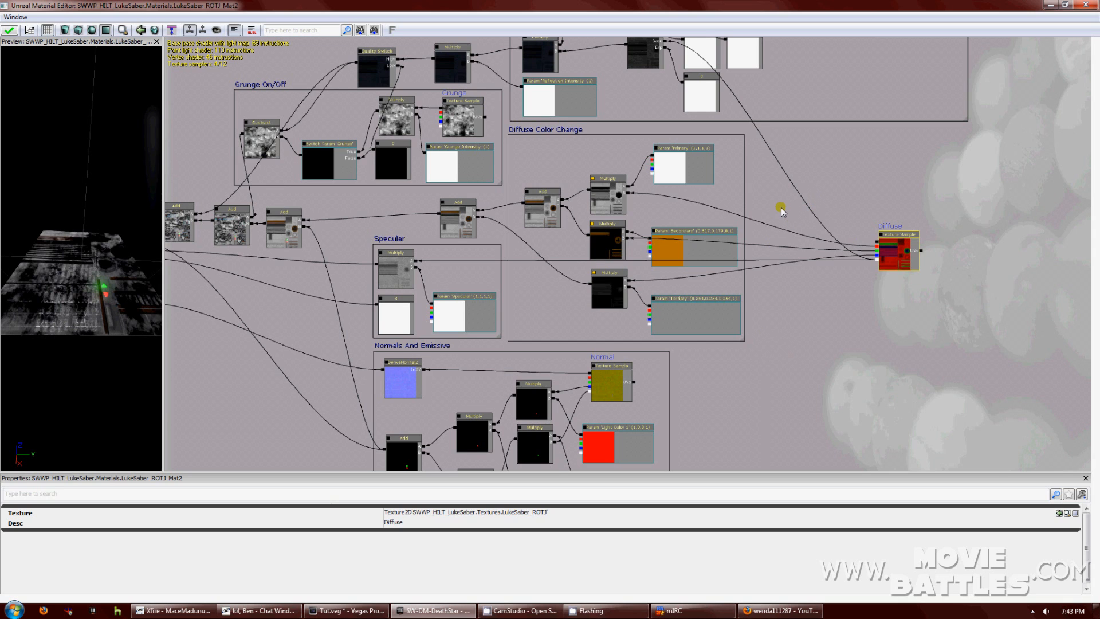
drag(782, 211, 812, 323)
click(484, 218)
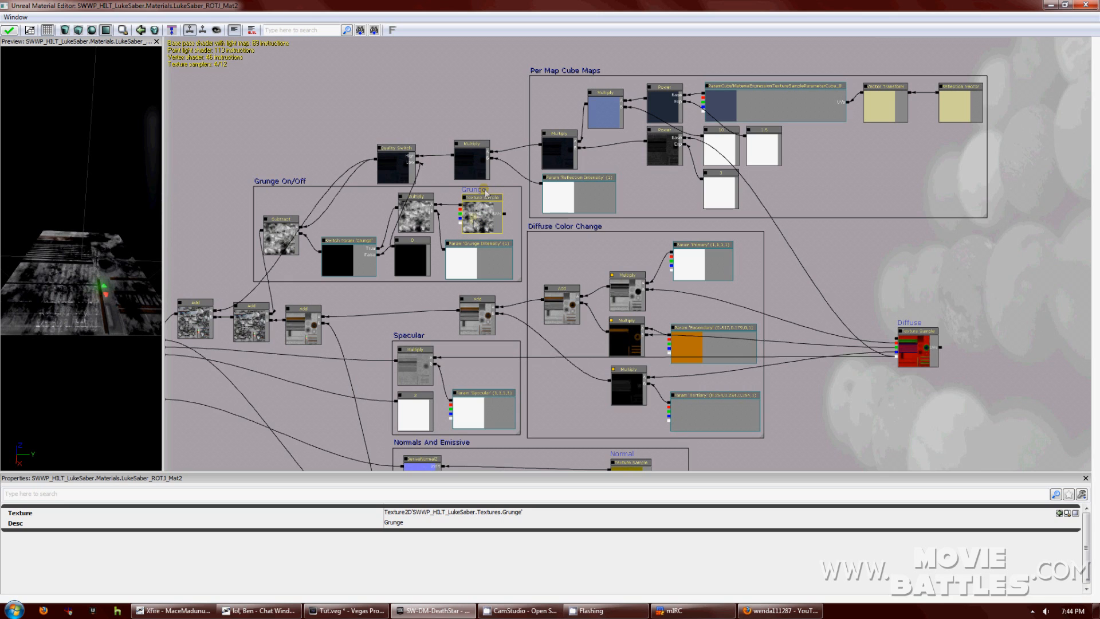
drag(75, 243, 86, 206)
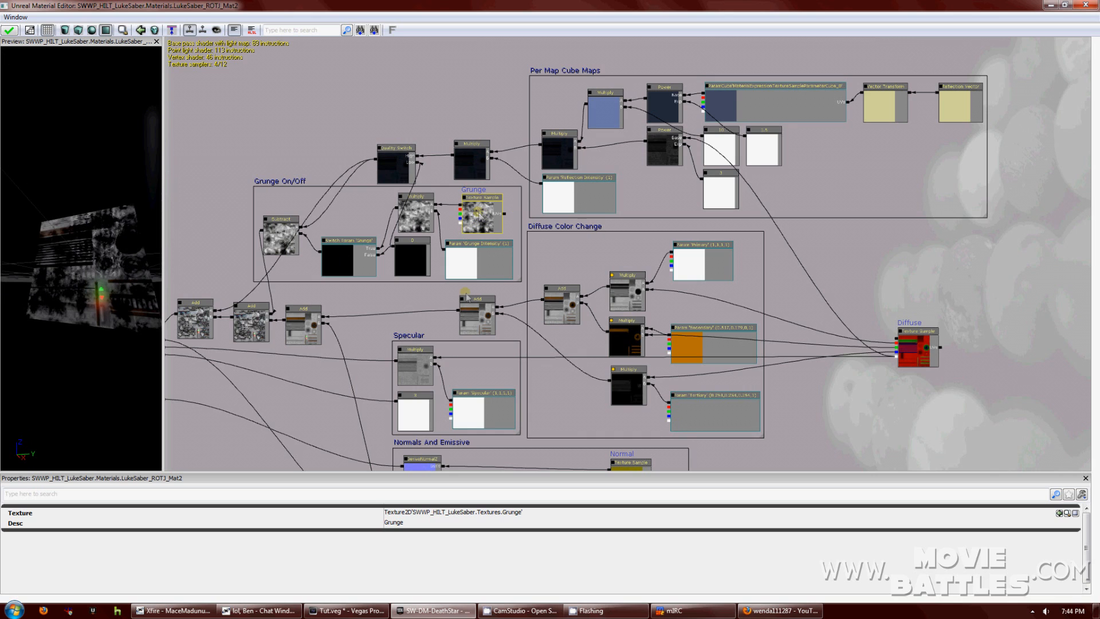
scroll(540, 242, down, 2)
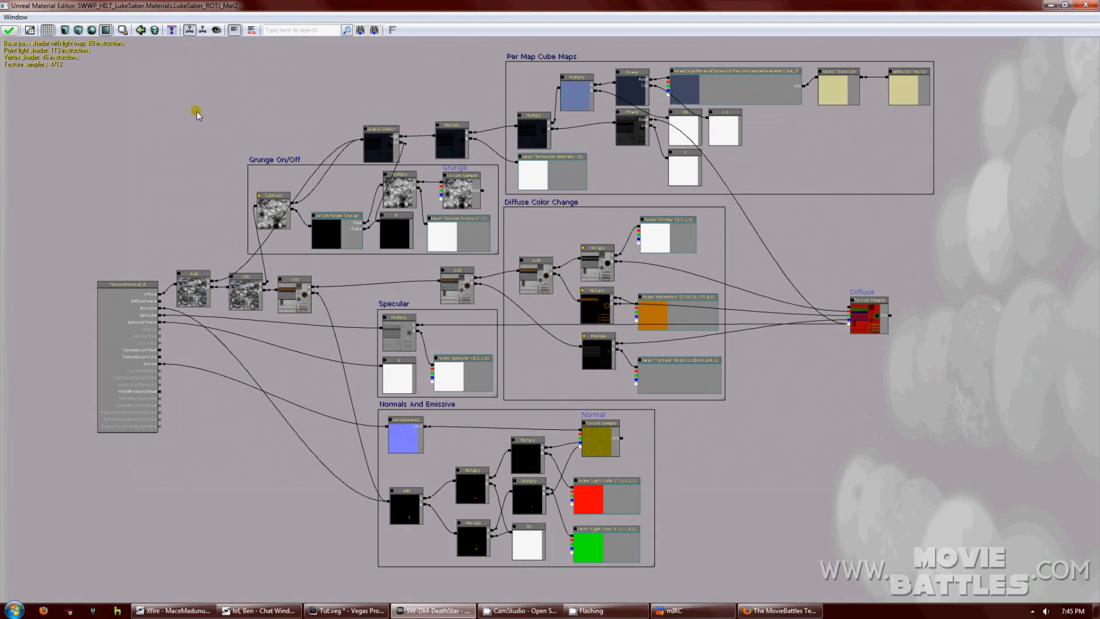
scroll(197, 114, up, 1)
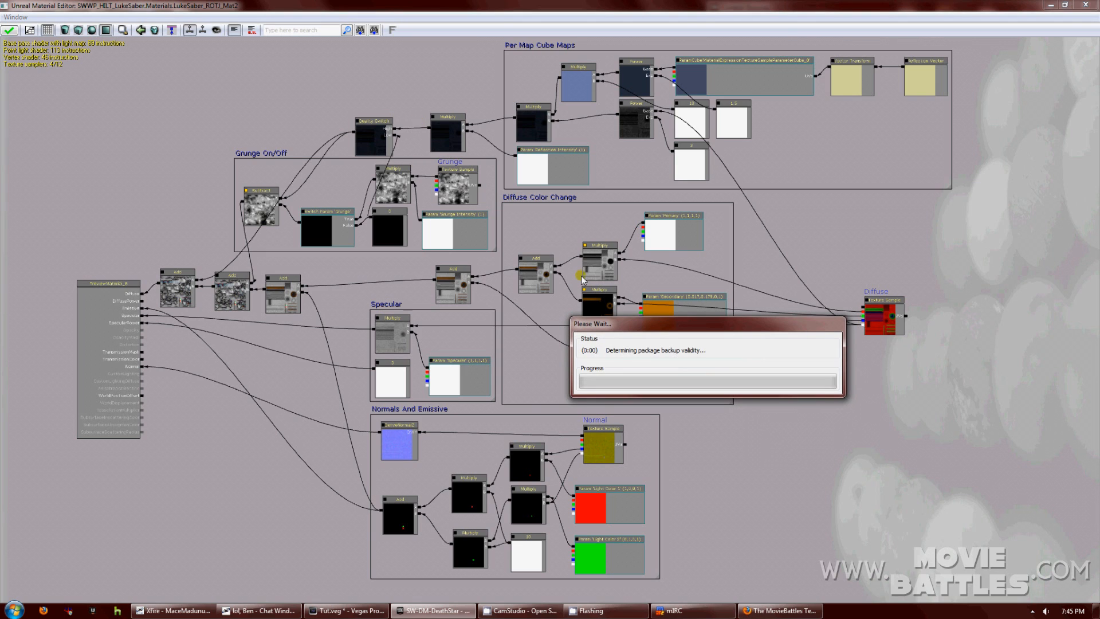
Close the Material Editor and apply the changes to the original LukeSaber_ROTJ_Mat2 material.
drag(662, 322, 591, 318)
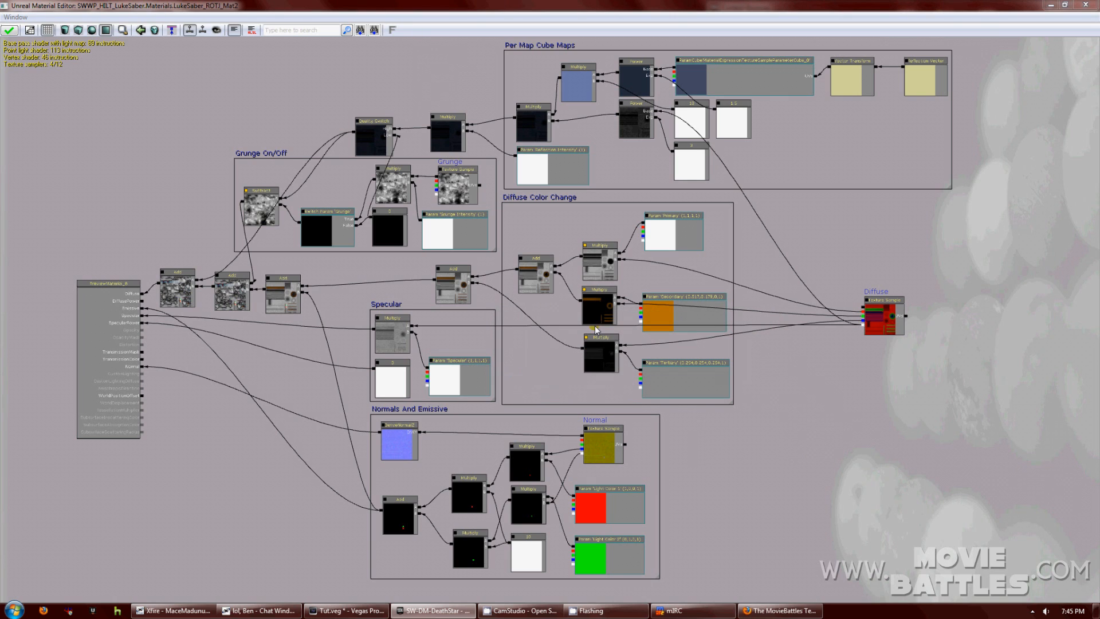
click(1085, 6)
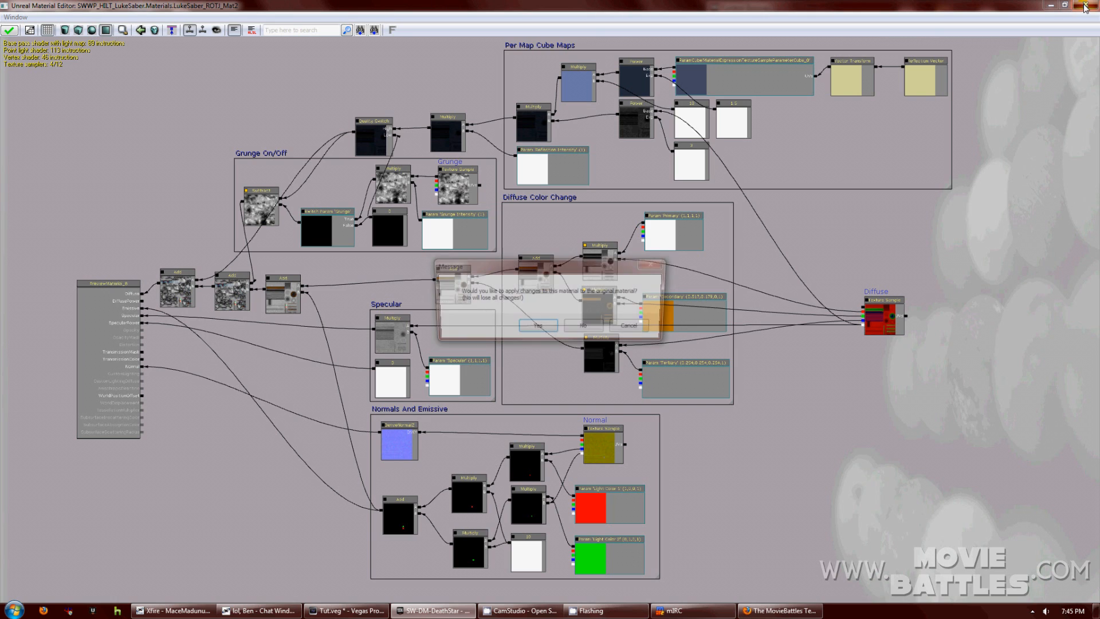
click(531, 333)
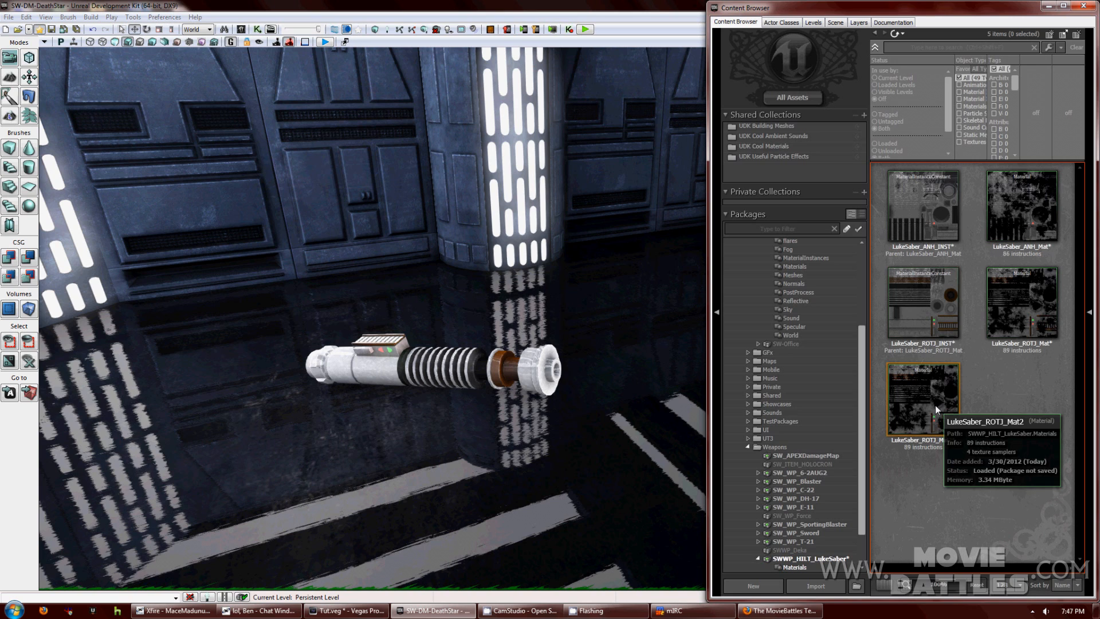
right_click(935, 404)
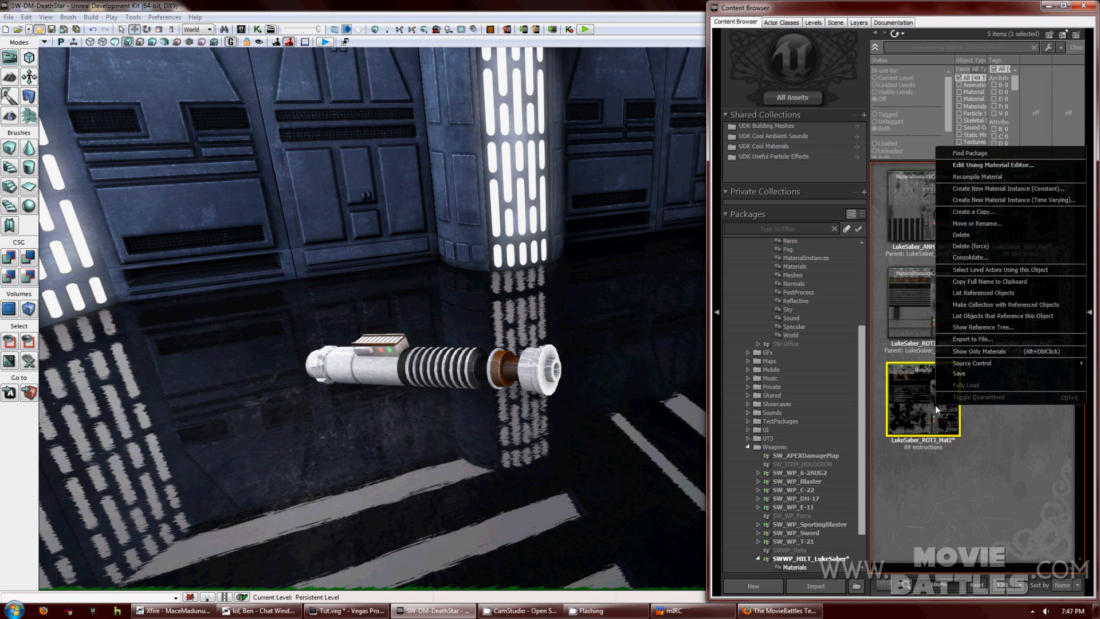
Make a Material Instance (Constant) named LukeSaber_ROTJ_Mat2_INST from LukeSaber_ROTJ_Mat2.
click(984, 191)
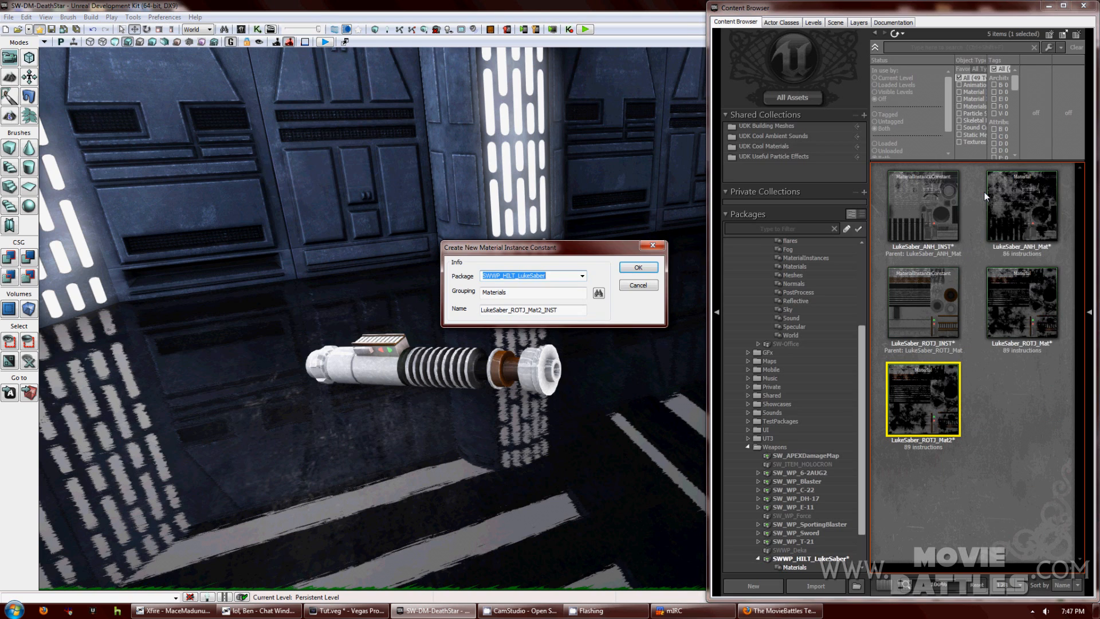
click(637, 267)
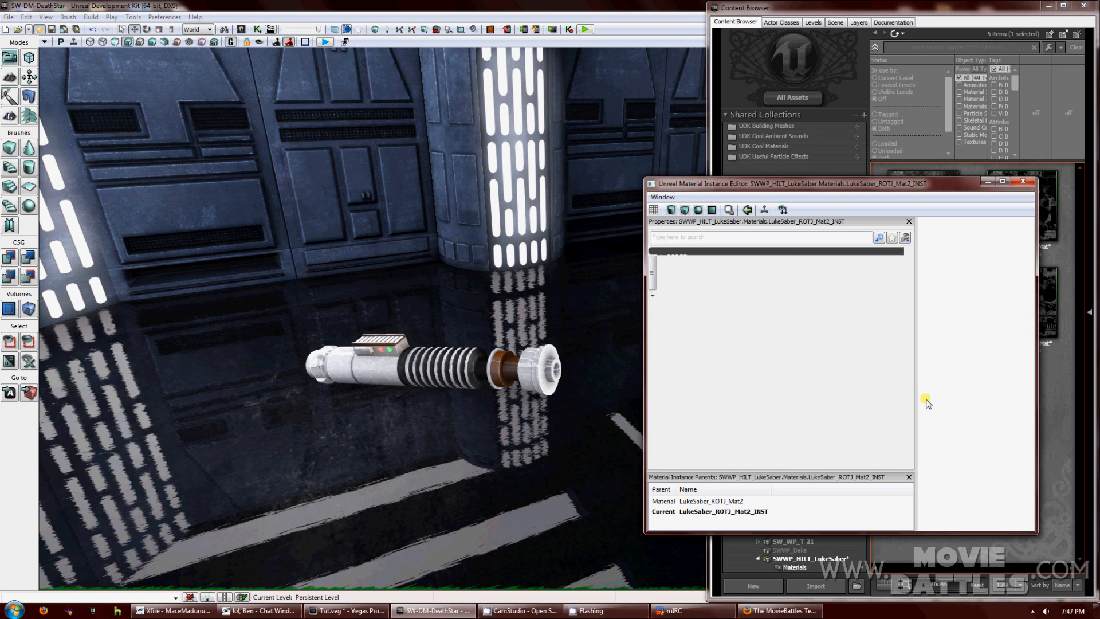
Override Specular, Light Colors 1-2, Primary/Secondary colour, Grunge, Reflection Intensity and cube map parameters.
drag(823, 183, 827, 61)
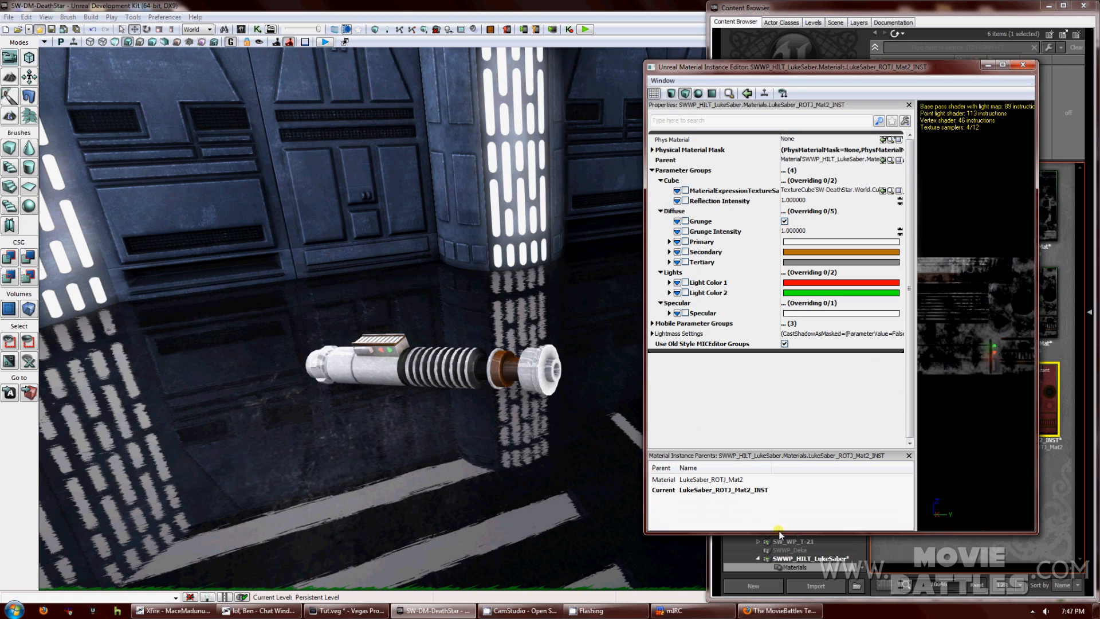
drag(779, 534, 779, 579)
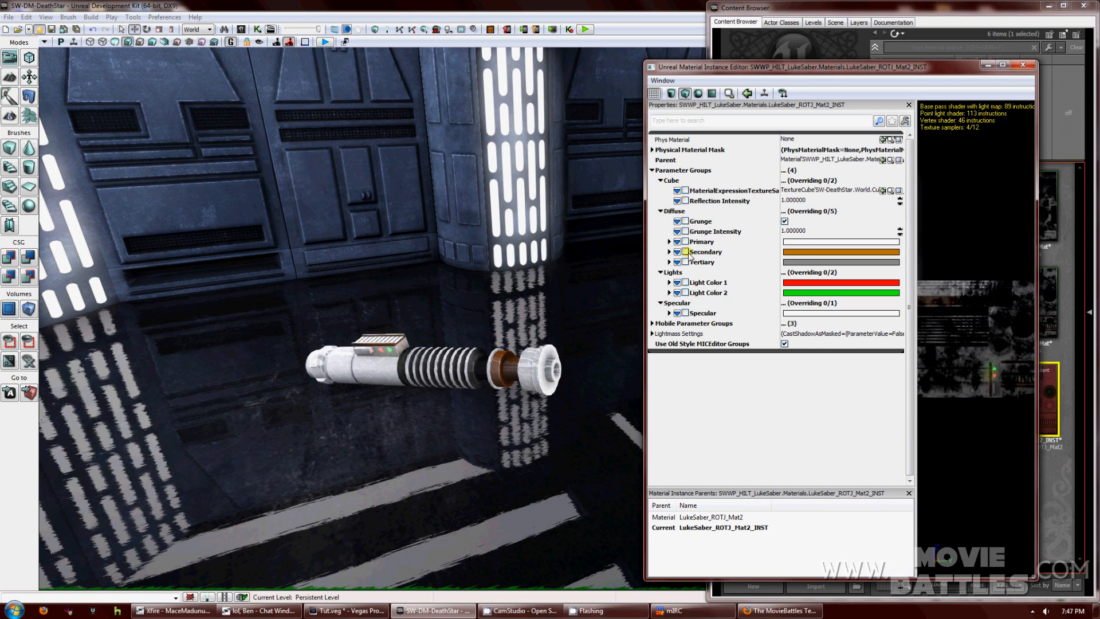
click(685, 312)
click(685, 292)
click(685, 282)
click(686, 251)
click(685, 241)
click(685, 231)
click(685, 221)
click(685, 200)
click(685, 191)
Rotate the instance preview and move the editor aside to reveal the Content Browser.
drag(927, 319, 968, 324)
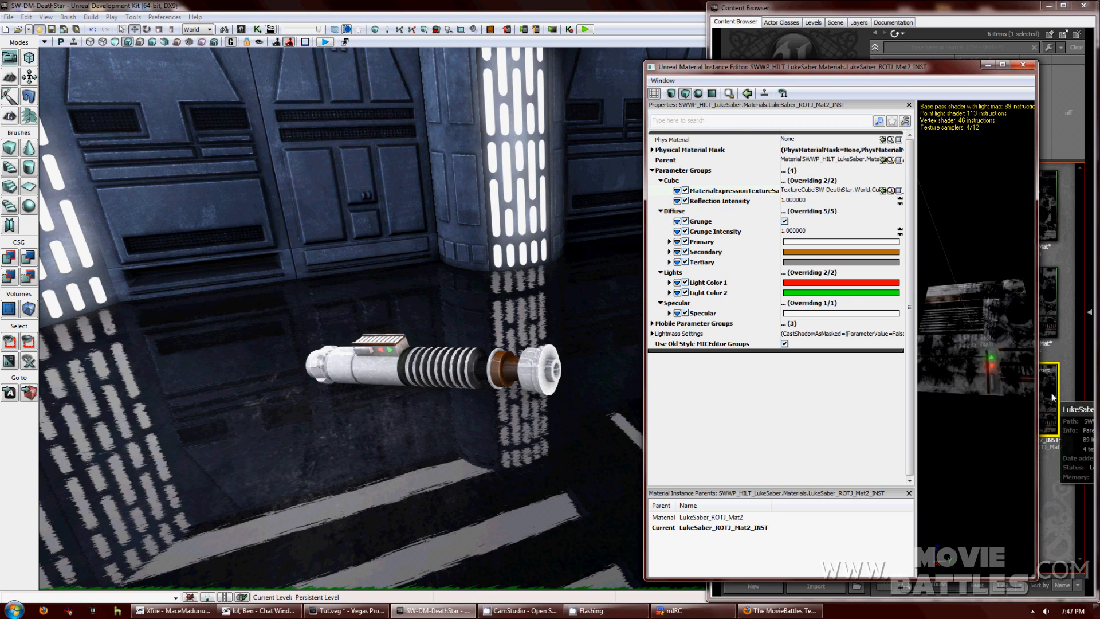
drag(900, 67, 831, 60)
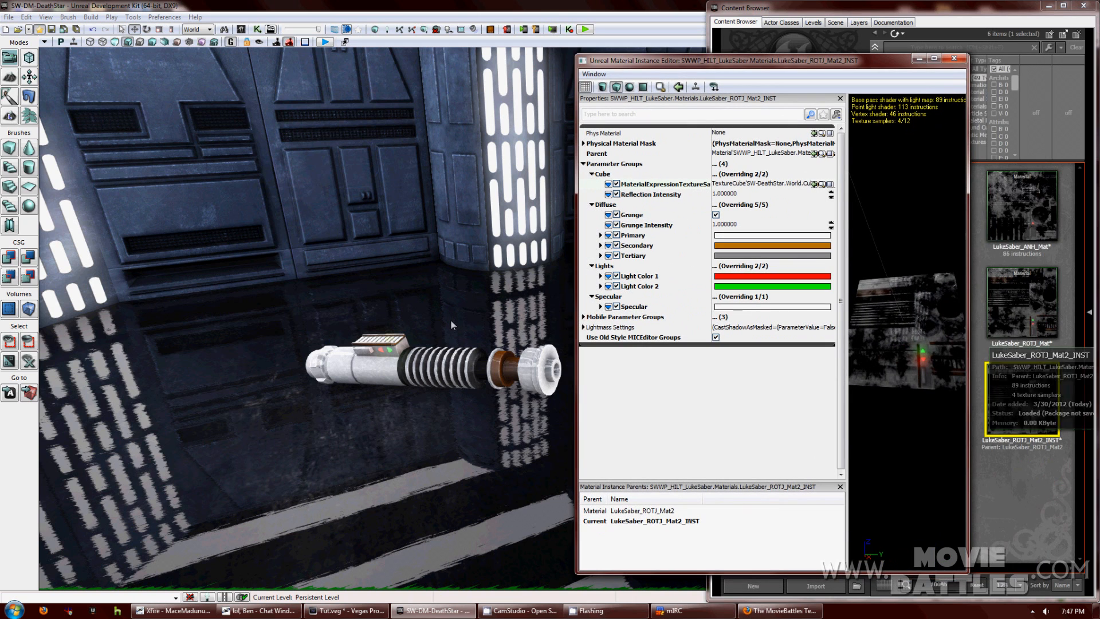
click(1036, 394)
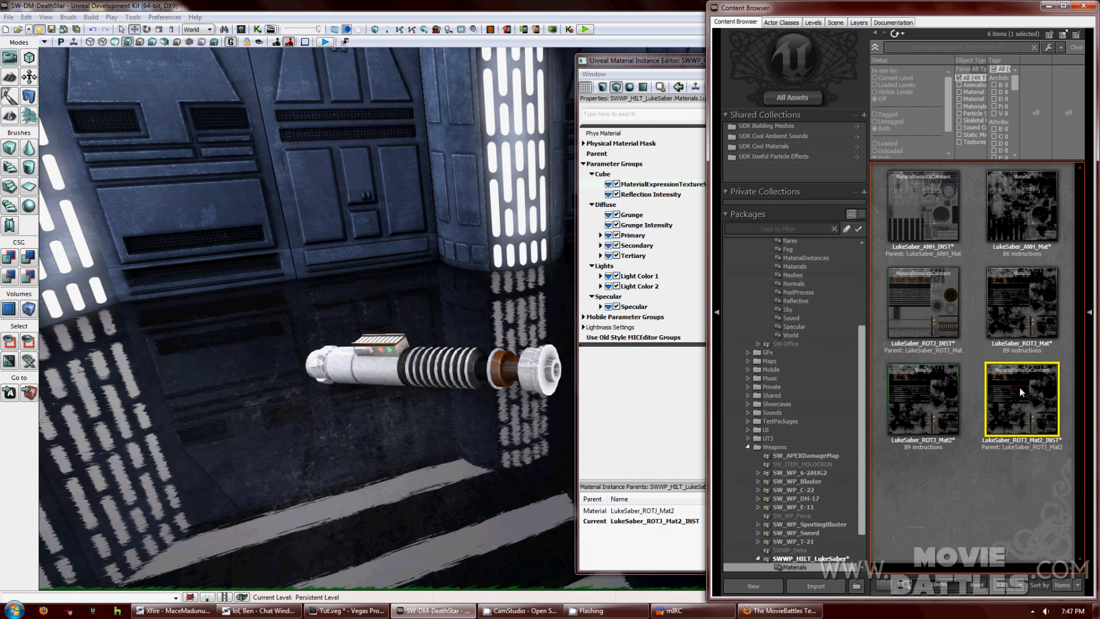
Drag LukeSaber_ROTJ_Mat2_INST from the Content Browser onto the lightsaber hilt in the viewport.
drag(1020, 391, 524, 375)
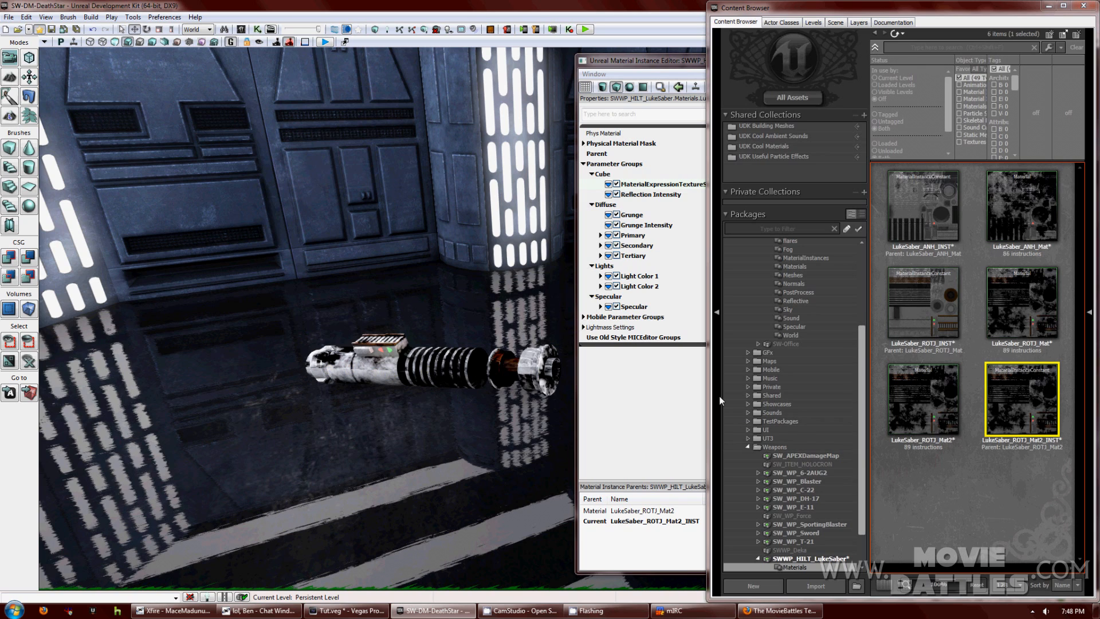
click(958, 475)
click(661, 387)
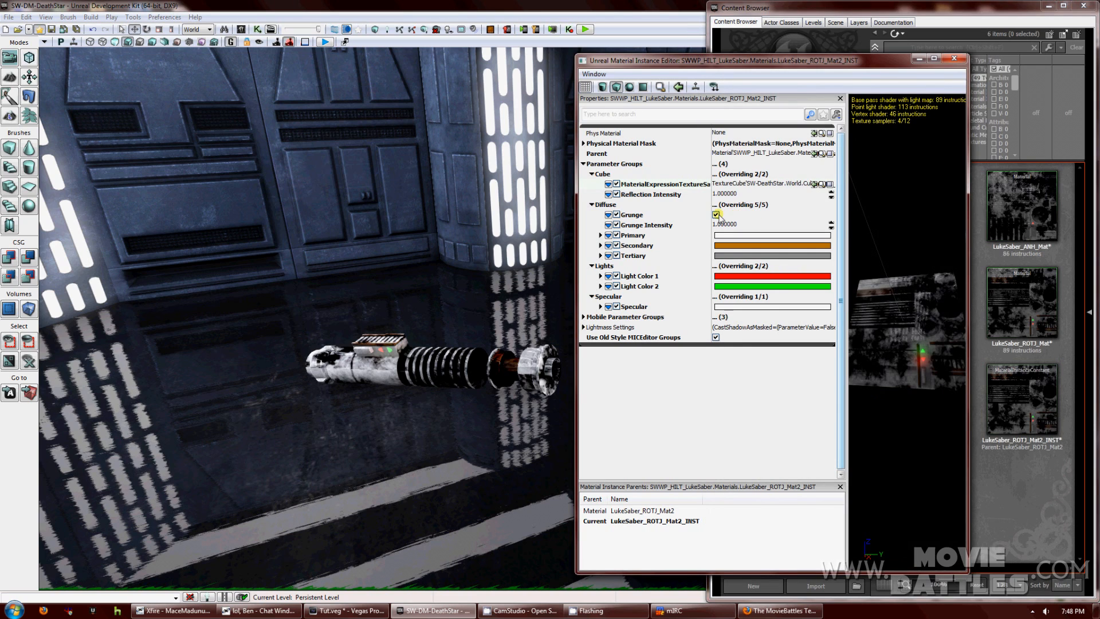
click(746, 223)
text(0.5)
key(Return)
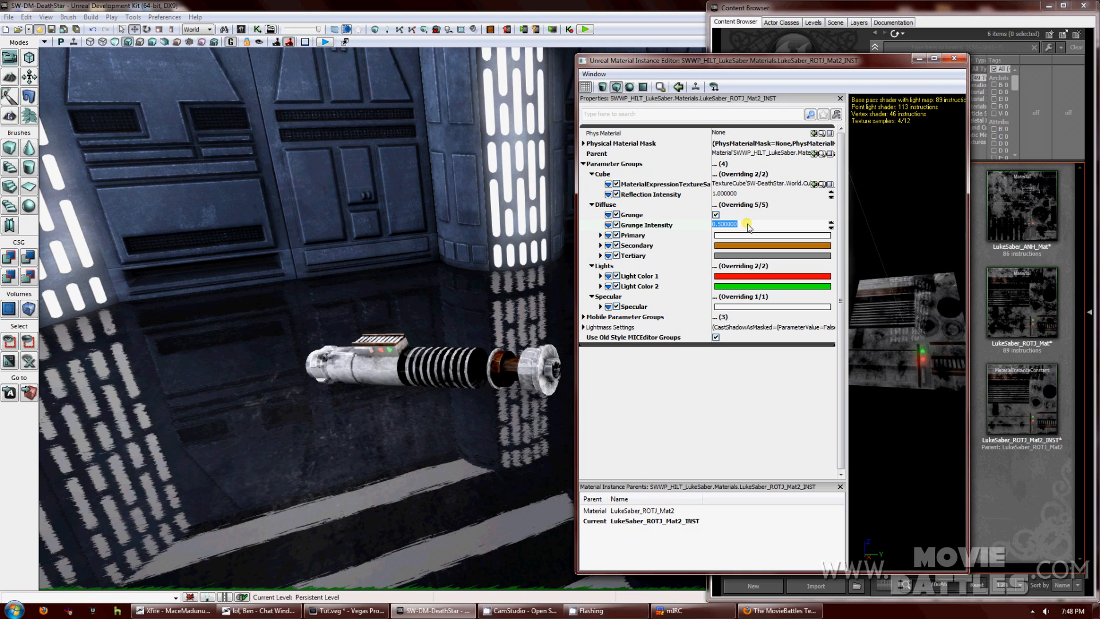
text(1)
key(Return)
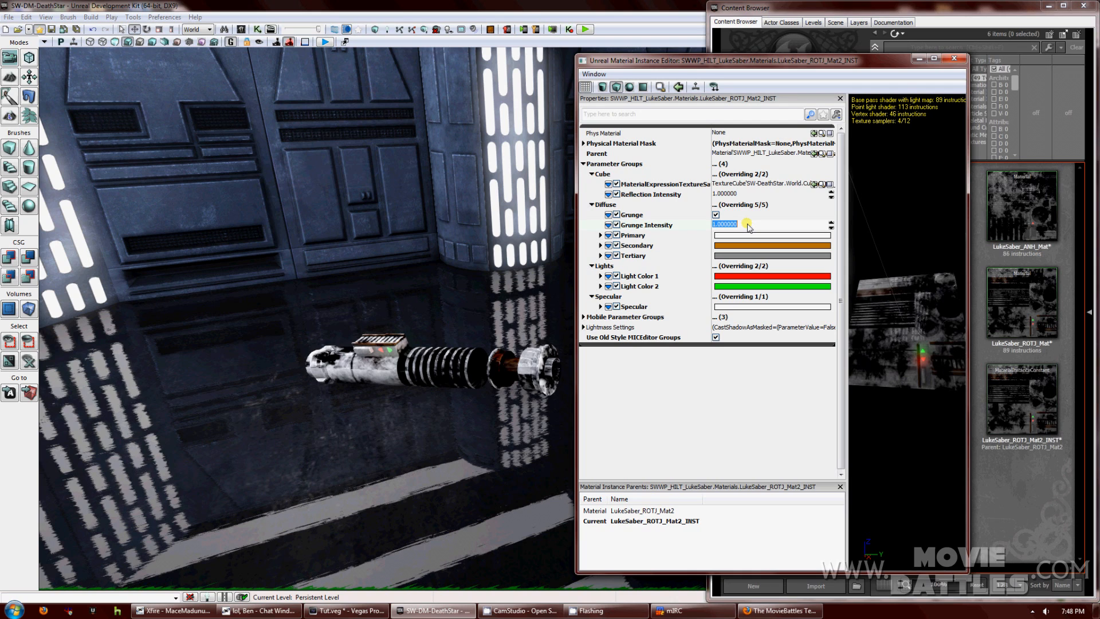
click(716, 215)
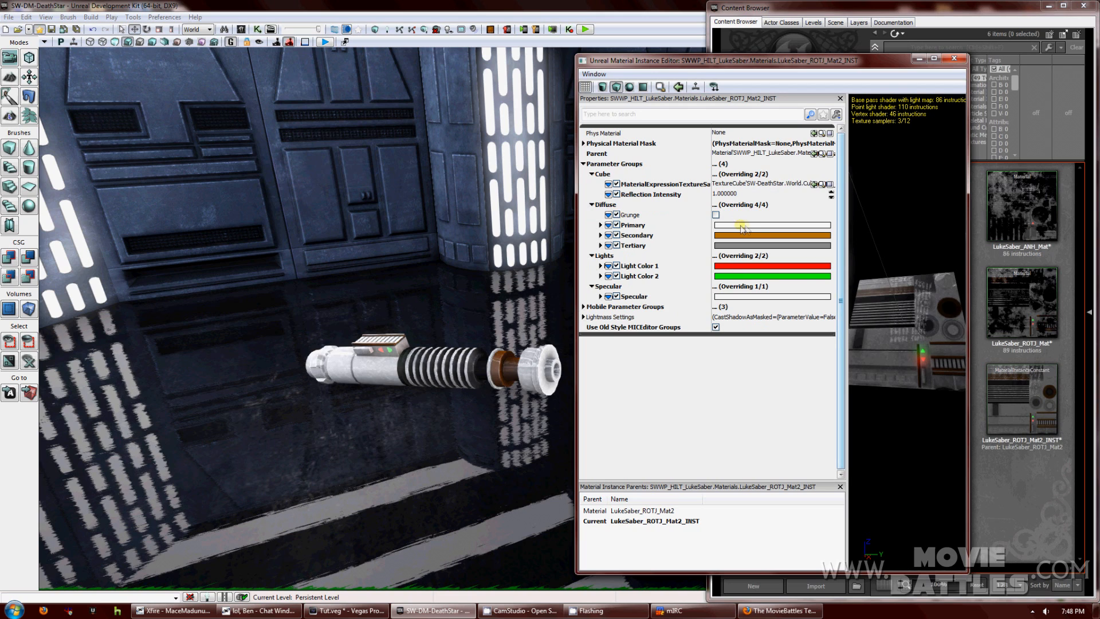
click(741, 195)
text(.5)
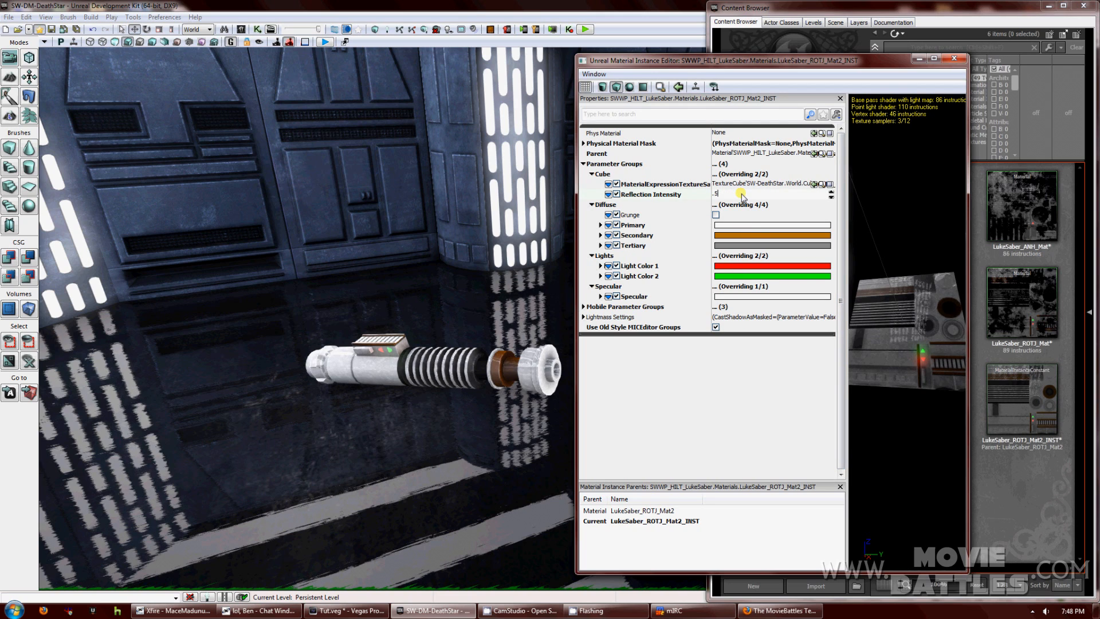
key(Return)
text(.1)
key(Return)
text(1)
key(Return)
text(5)
key(Return)
text(10)
key(Return)
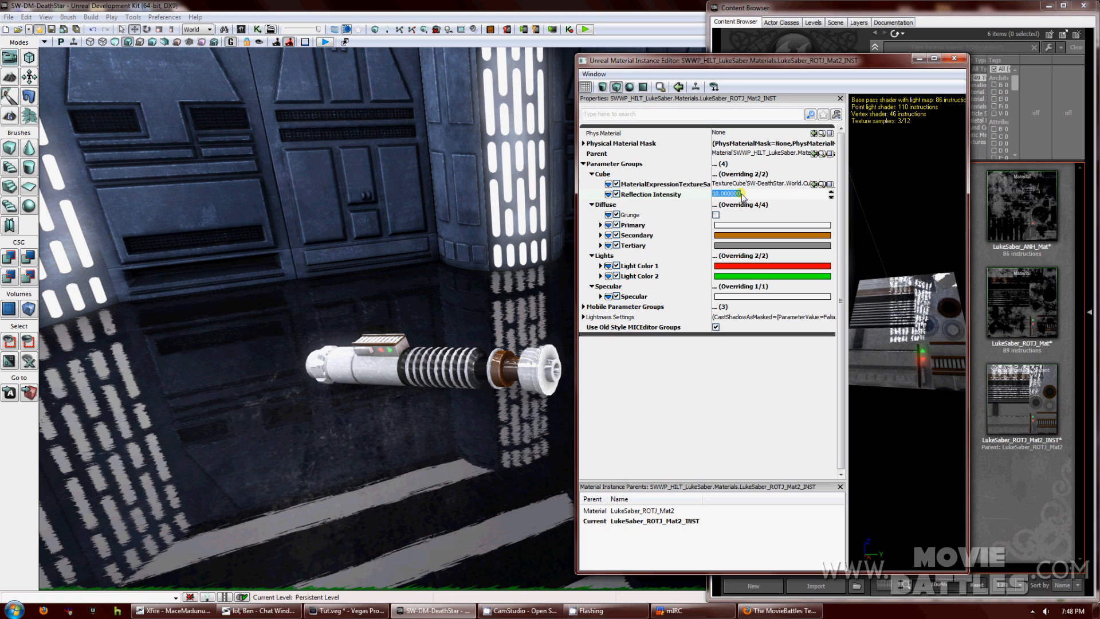
text(1)
key(Return)
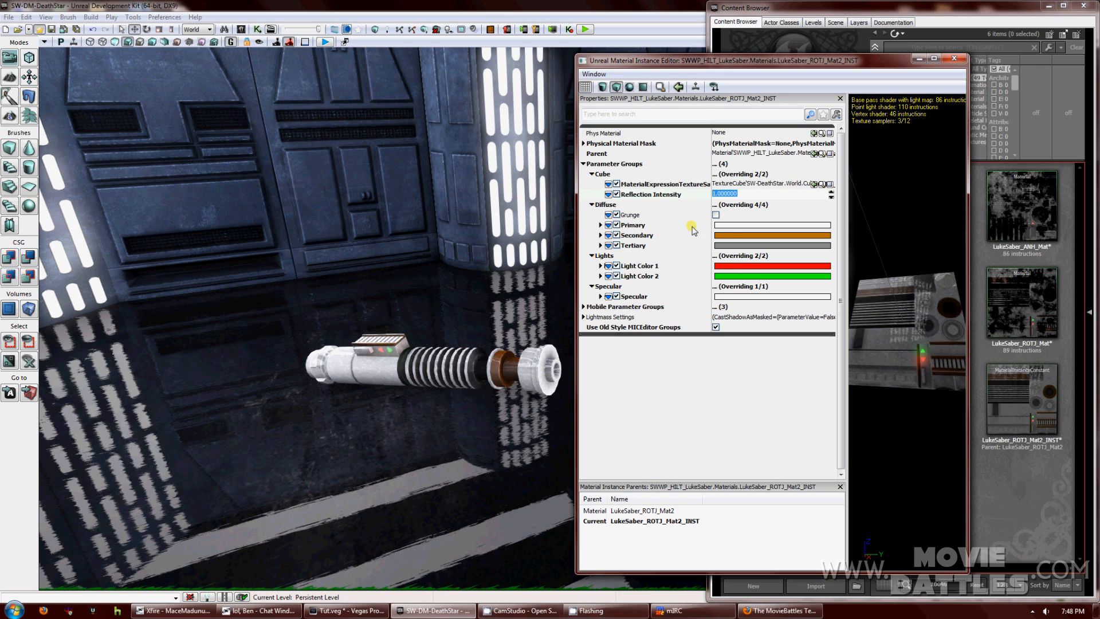
click(731, 231)
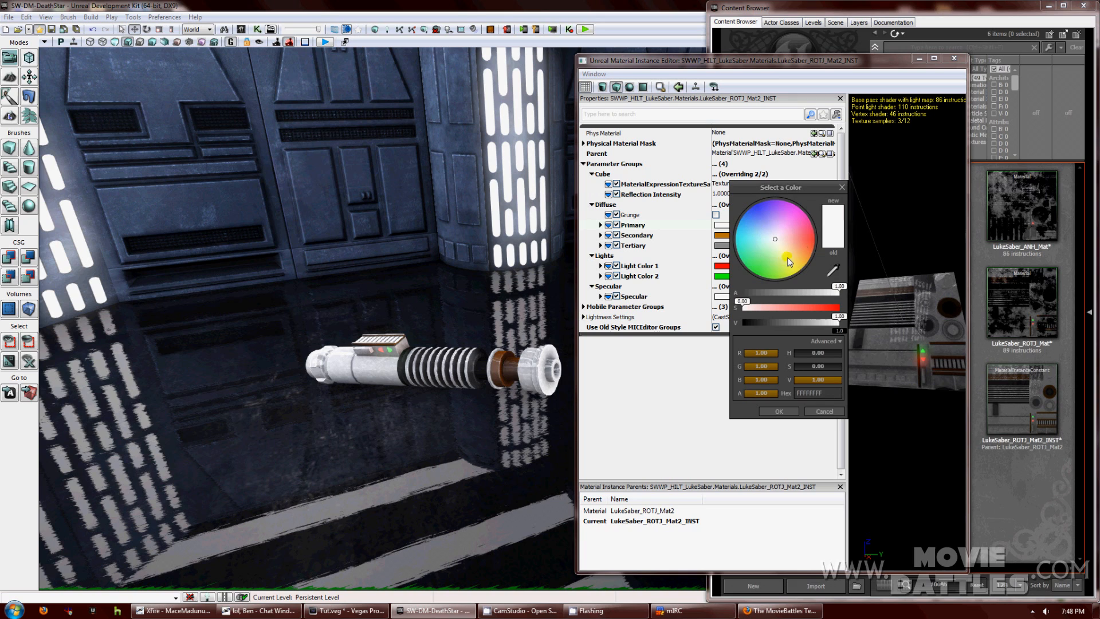
Change the Primary diffuse colour to pale blue.
click(804, 244)
mouse_move(805, 244)
mouse_down()
mouse_move(790, 207)
mouse_move(762, 209)
mouse_move(774, 241)
mouse_move(766, 234)
mouse_up()
click(779, 412)
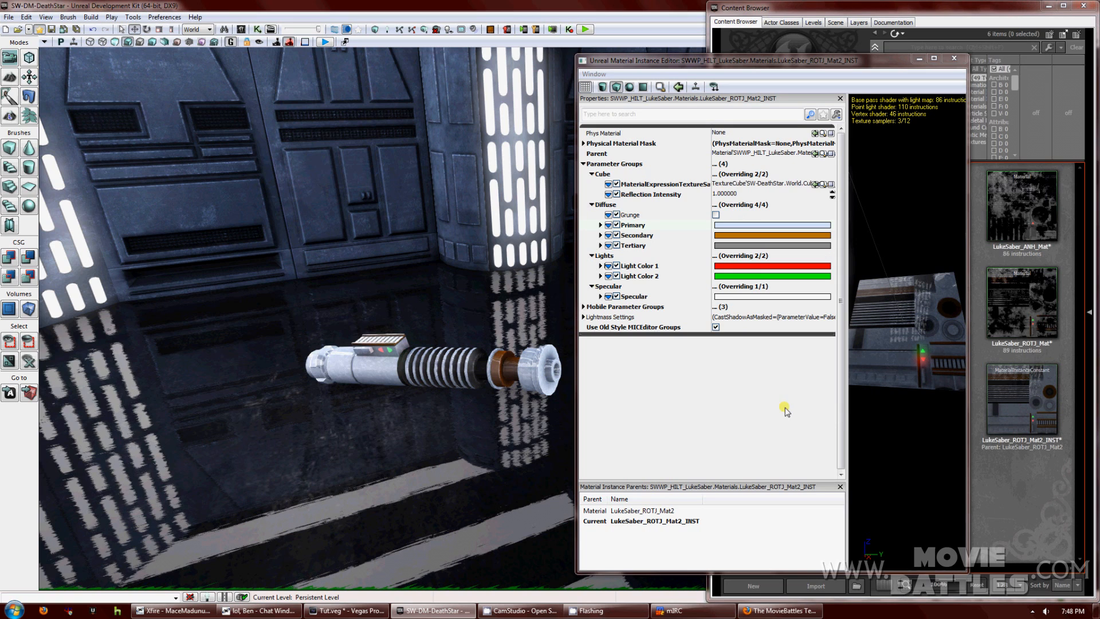
Turn the orange Secondary diffuse colour white.
click(754, 240)
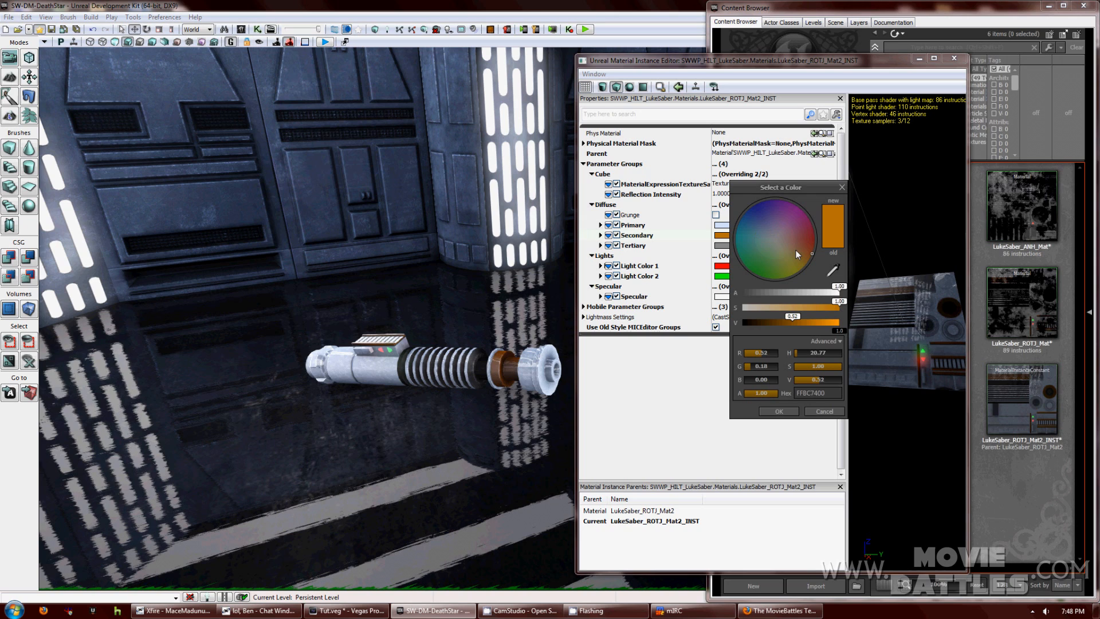
drag(809, 243, 775, 238)
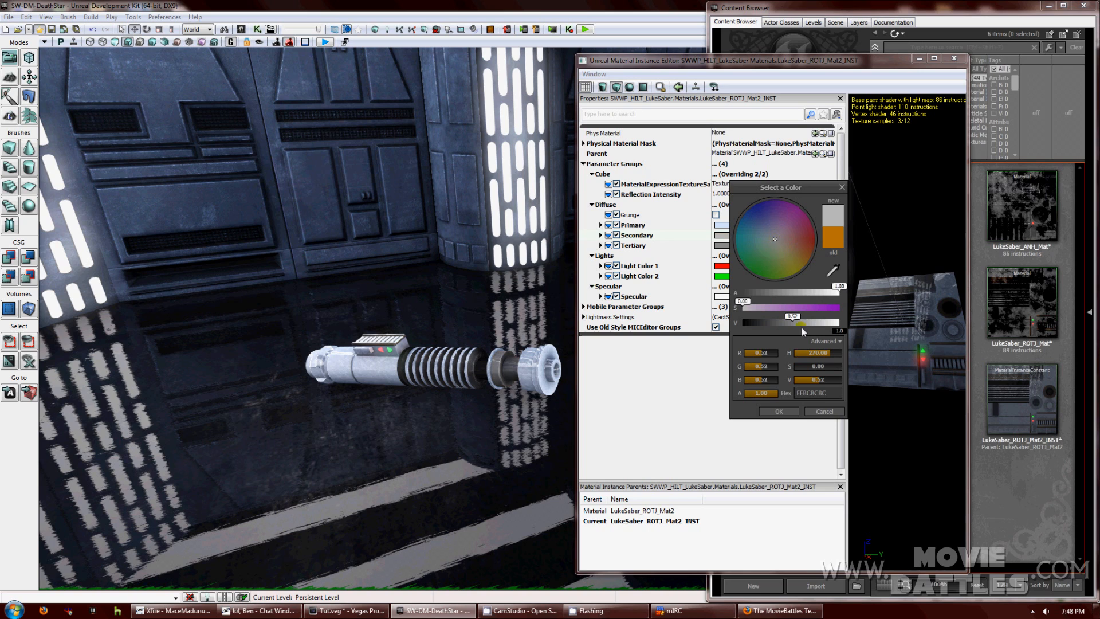
drag(796, 318, 839, 319)
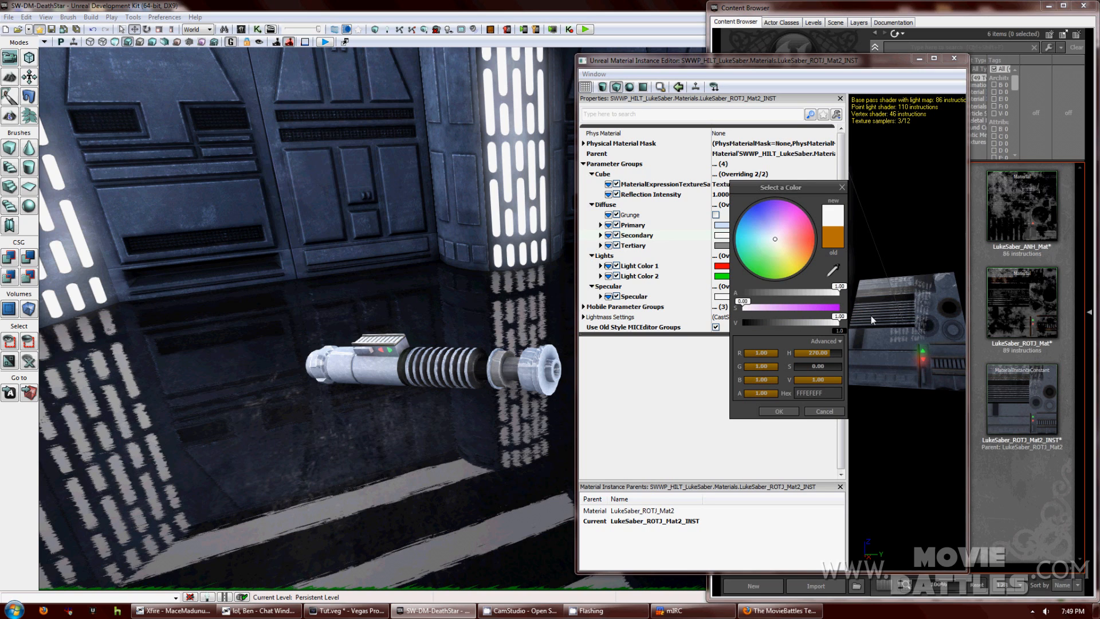
click(796, 411)
Change the grey Tertiary diffuse colour to dark navy blue.
click(725, 245)
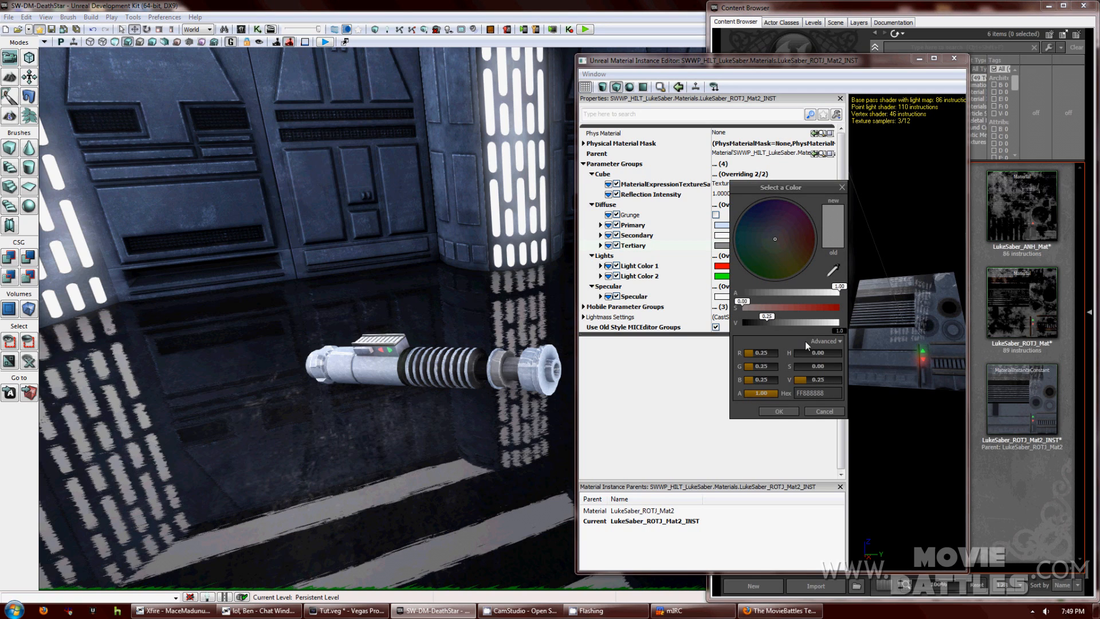
drag(799, 259, 752, 206)
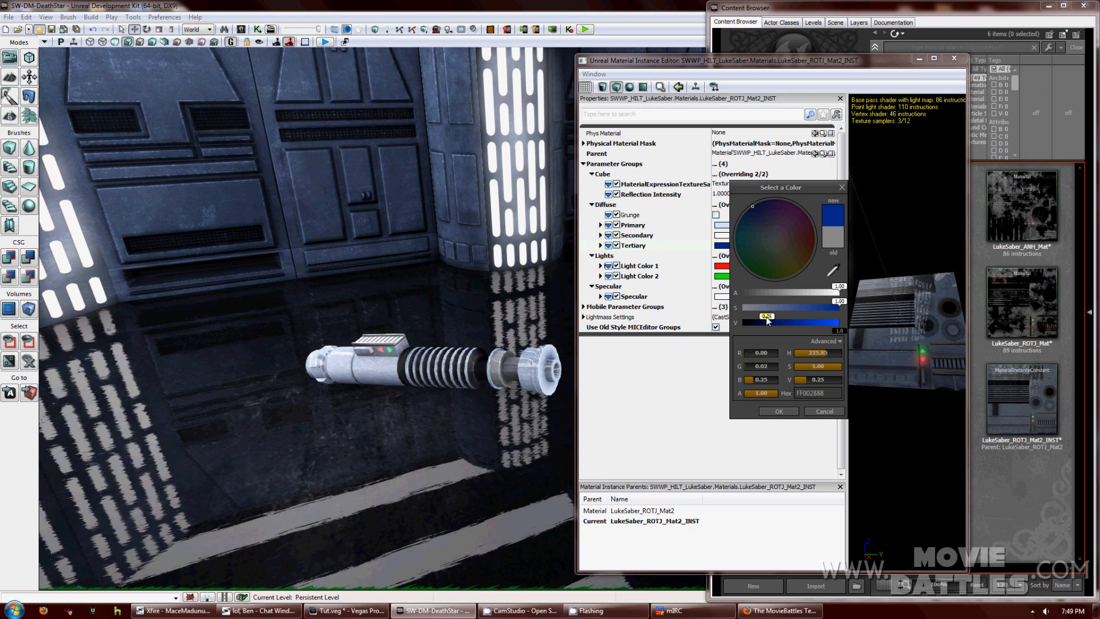
drag(765, 319, 758, 322)
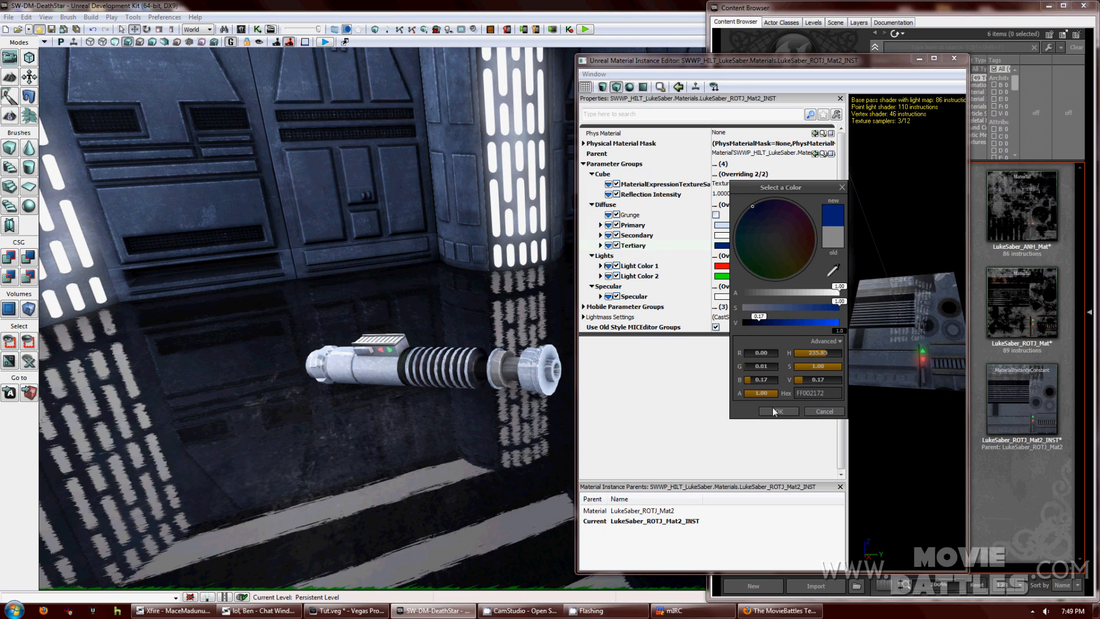
drag(754, 323, 750, 323)
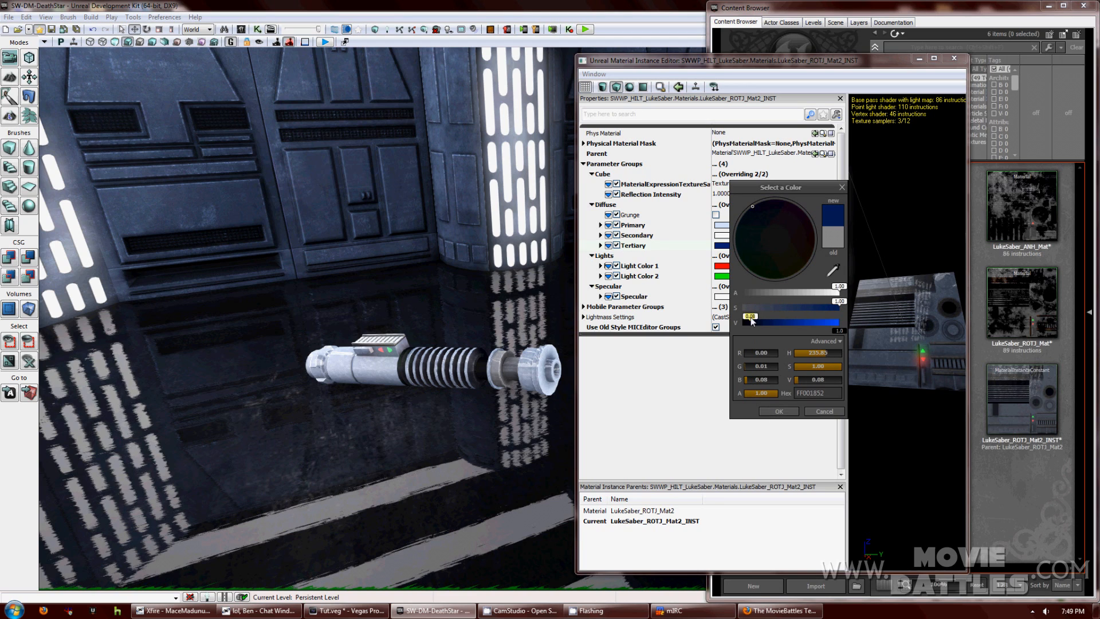
click(786, 412)
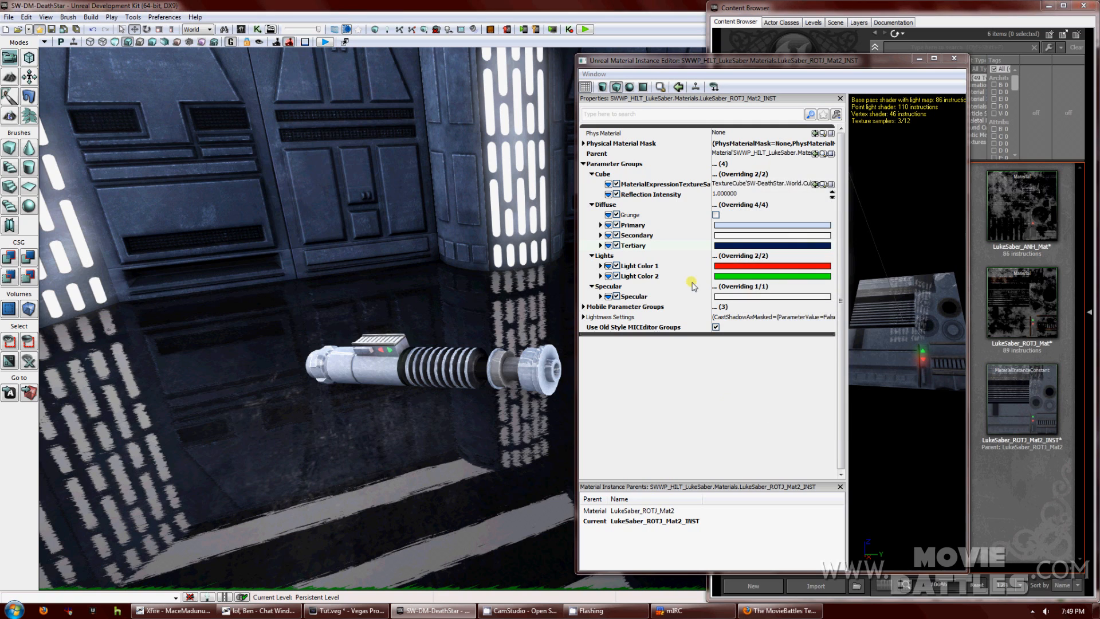
Set Light Color 1 to yellow and Light Color 2 to magenta.
double_click(772, 267)
click(797, 267)
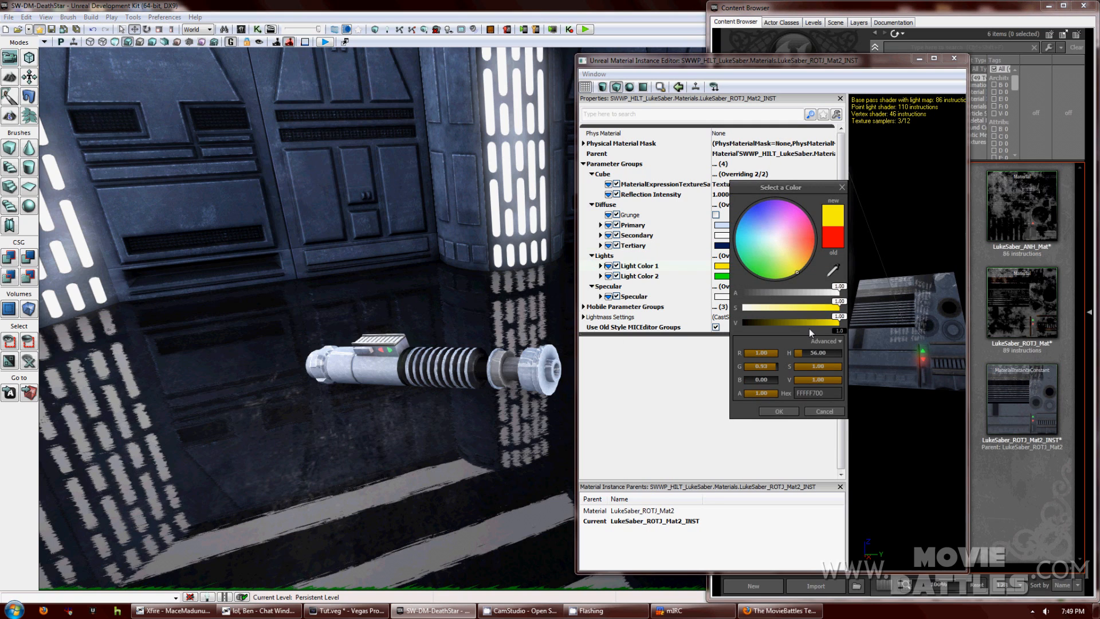
click(779, 411)
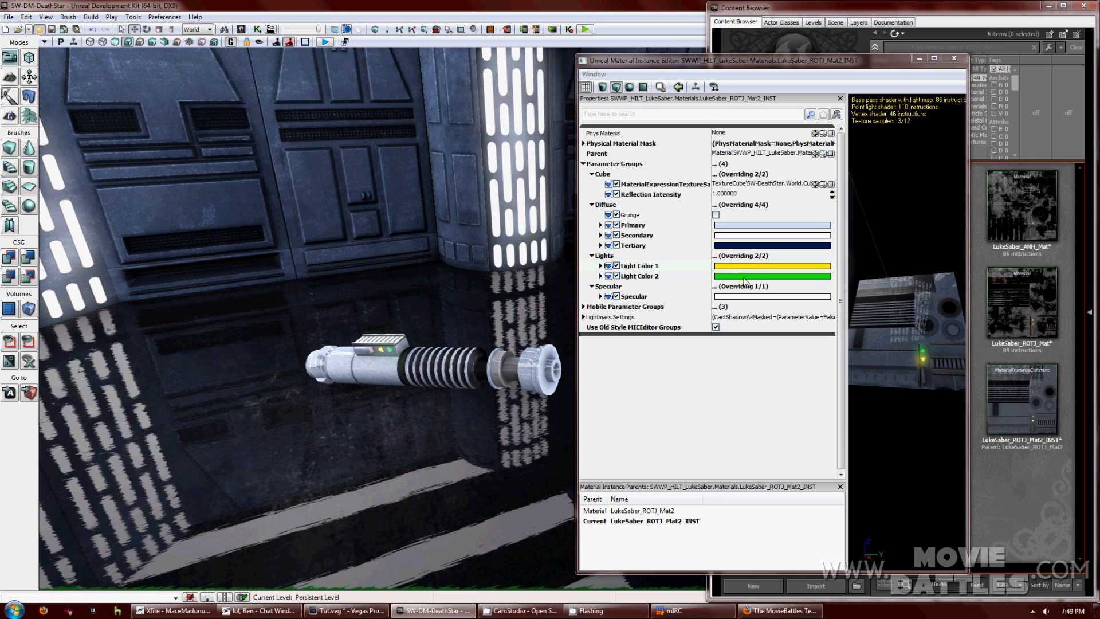
double_click(745, 278)
click(815, 237)
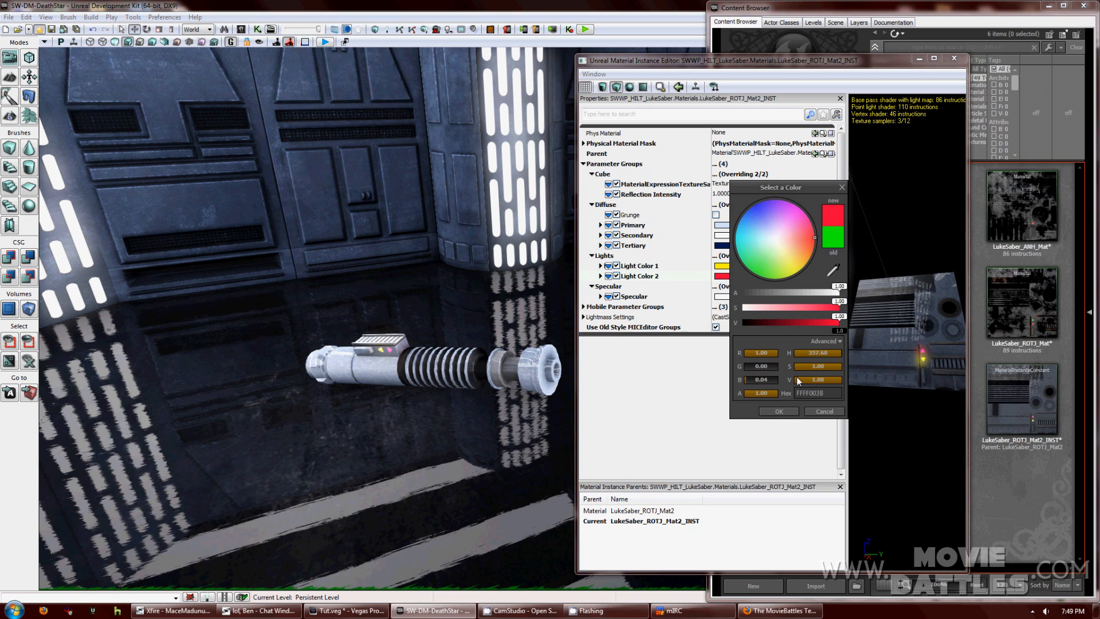
click(761, 276)
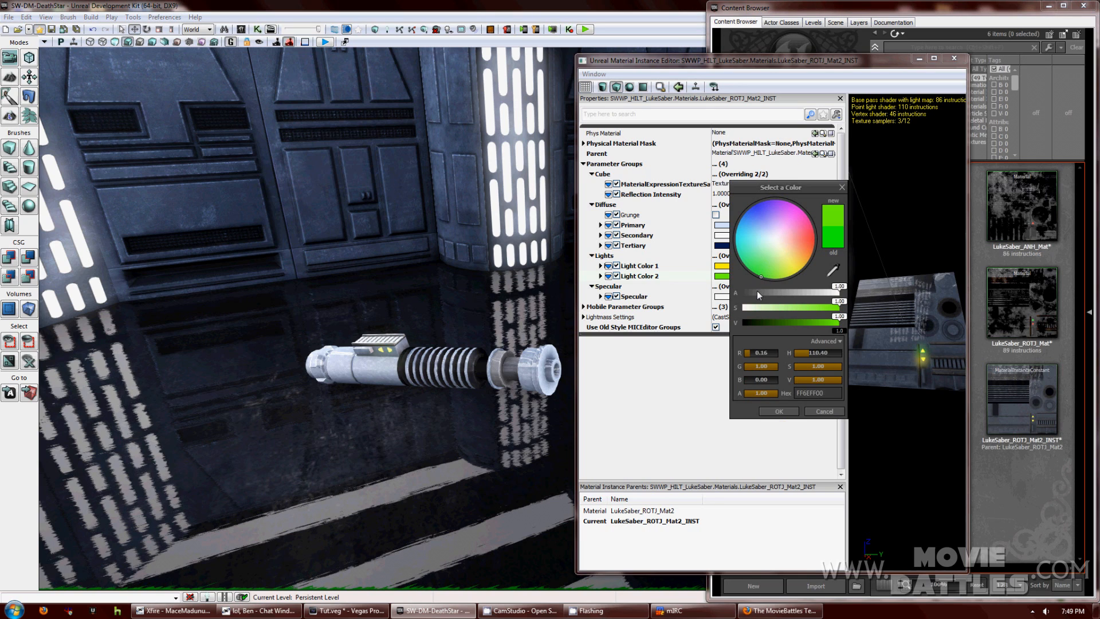
click(800, 208)
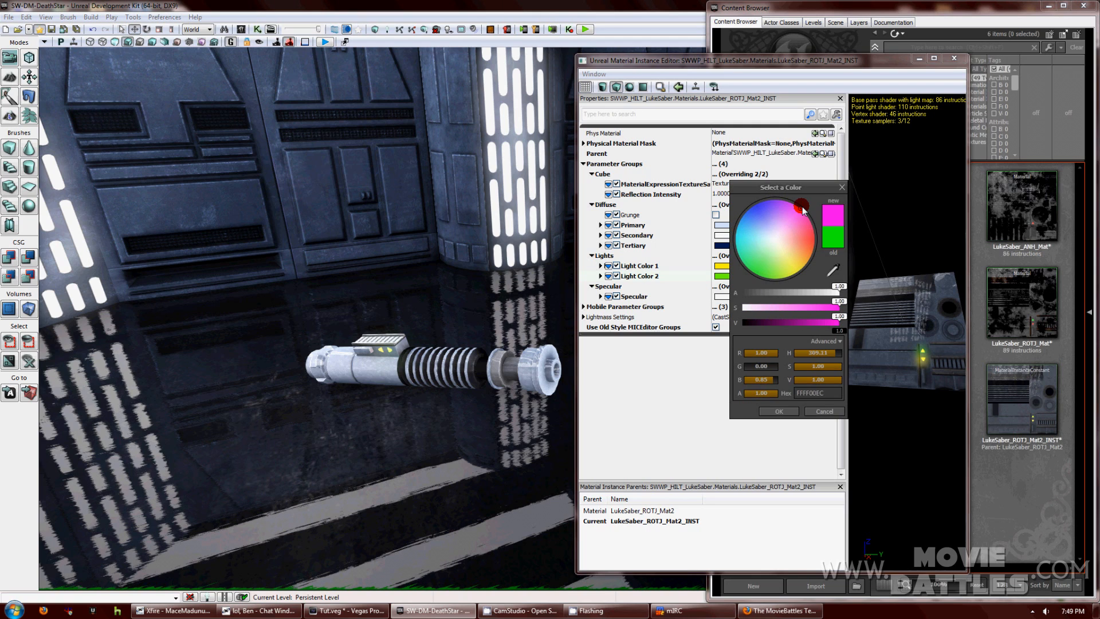
click(774, 413)
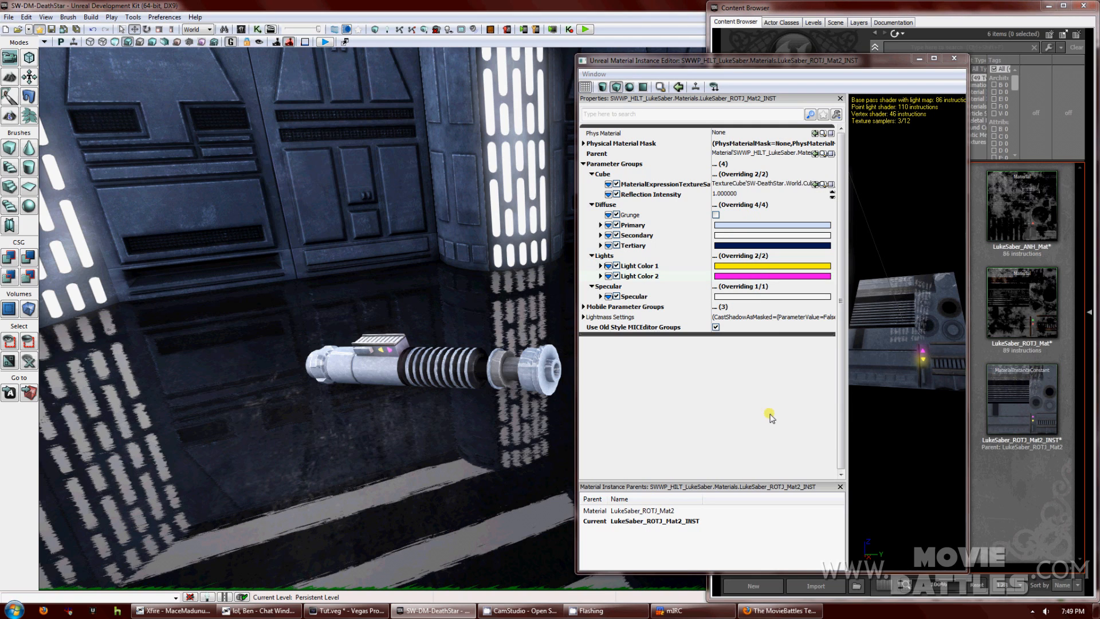
Make the Specular colour yellow and view the preview mesh edge-on.
click(735, 297)
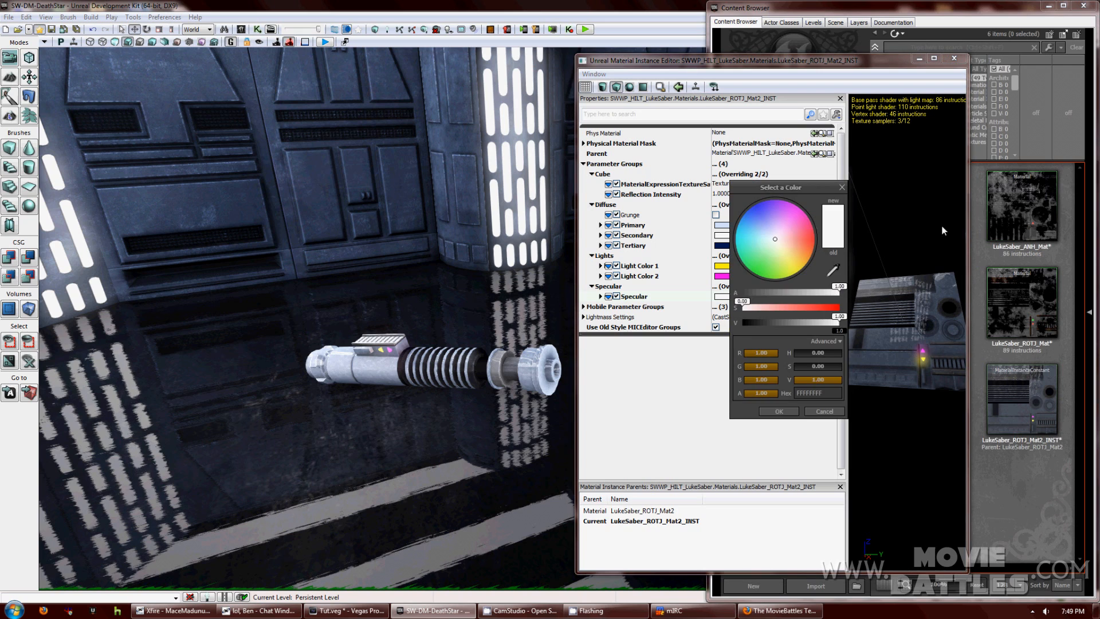
click(796, 274)
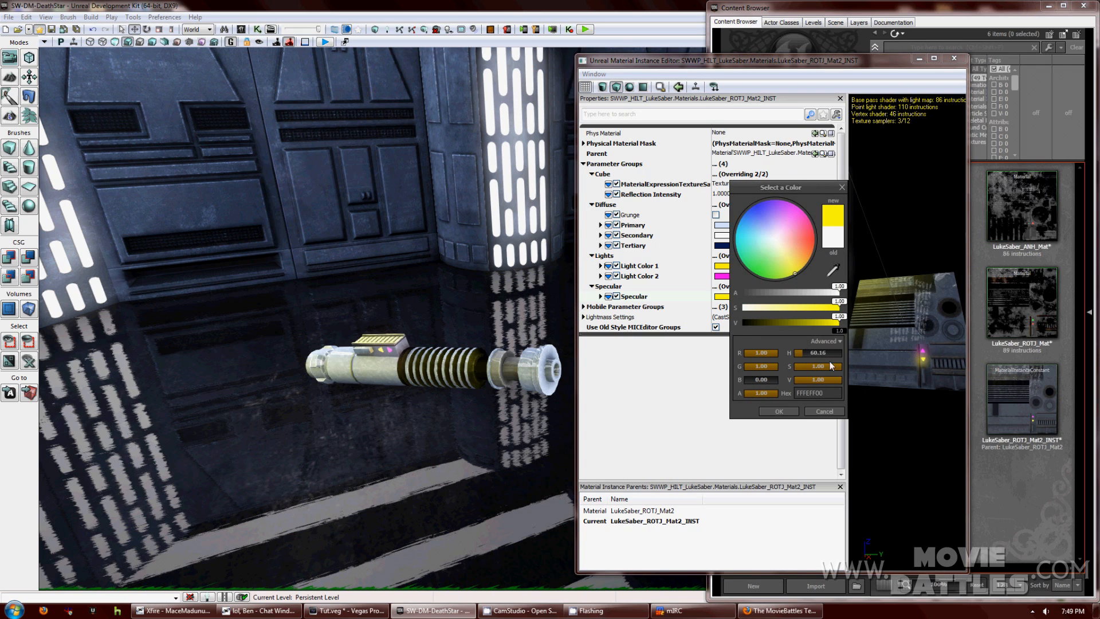
click(779, 412)
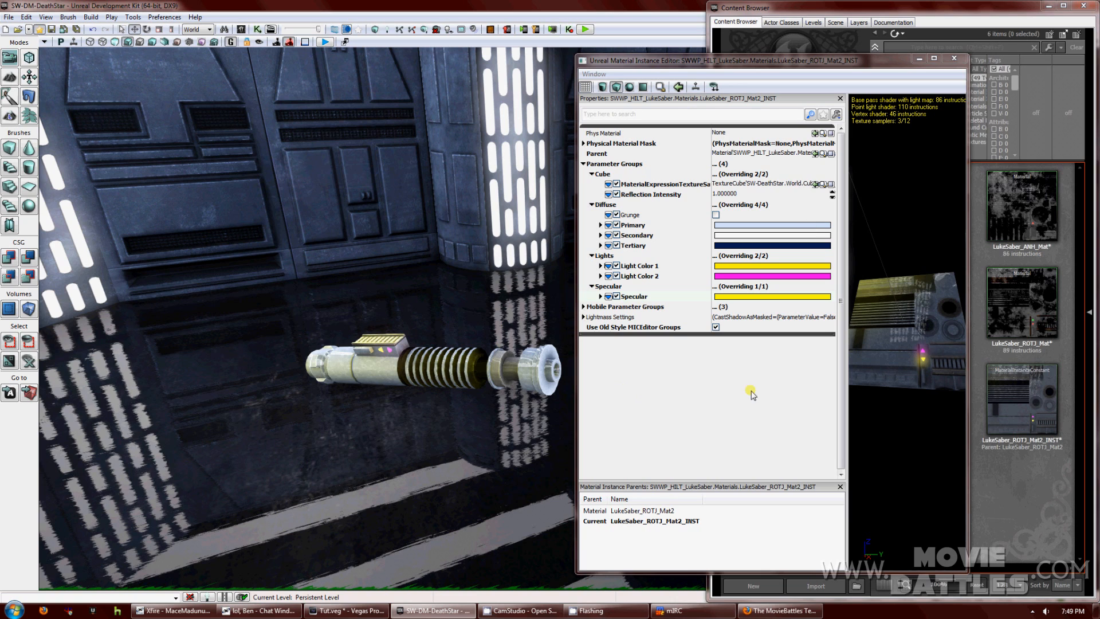
mouse_move(902, 345)
mouse_down()
mouse_move(897, 261)
mouse_move(950, 307)
mouse_move(965, 338)
mouse_move(902, 343)
mouse_move(911, 329)
mouse_up()
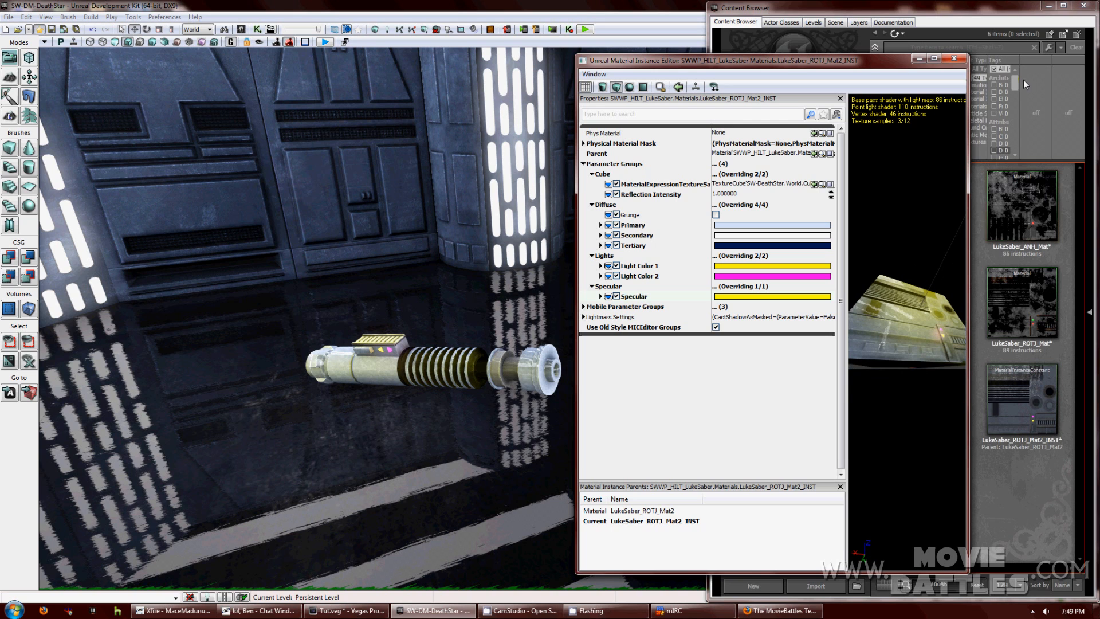
Close the Material Instance Editor and Content Browser, then fly down the corridor to the crates.
click(954, 58)
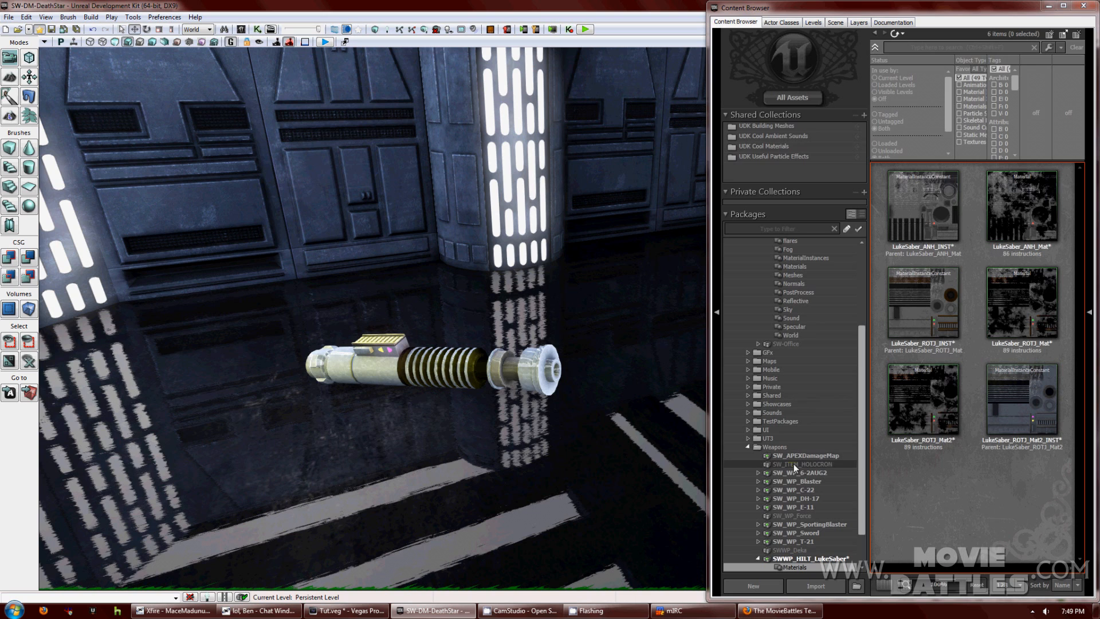
click(1084, 6)
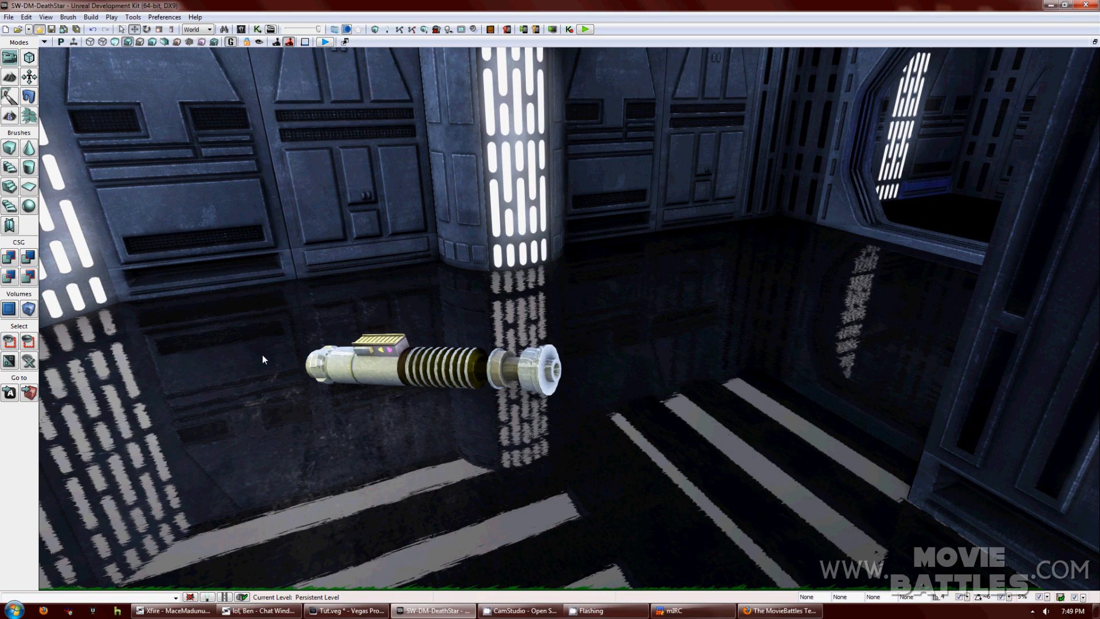
drag(462, 273, 939, 253)
right_drag(938, 249, 1033, 266)
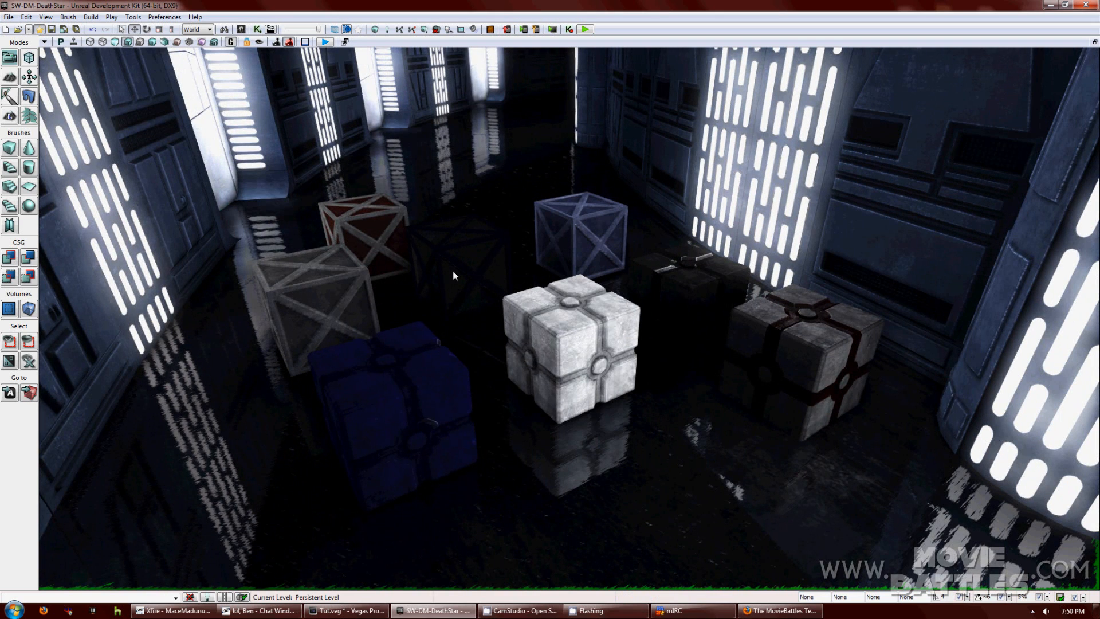